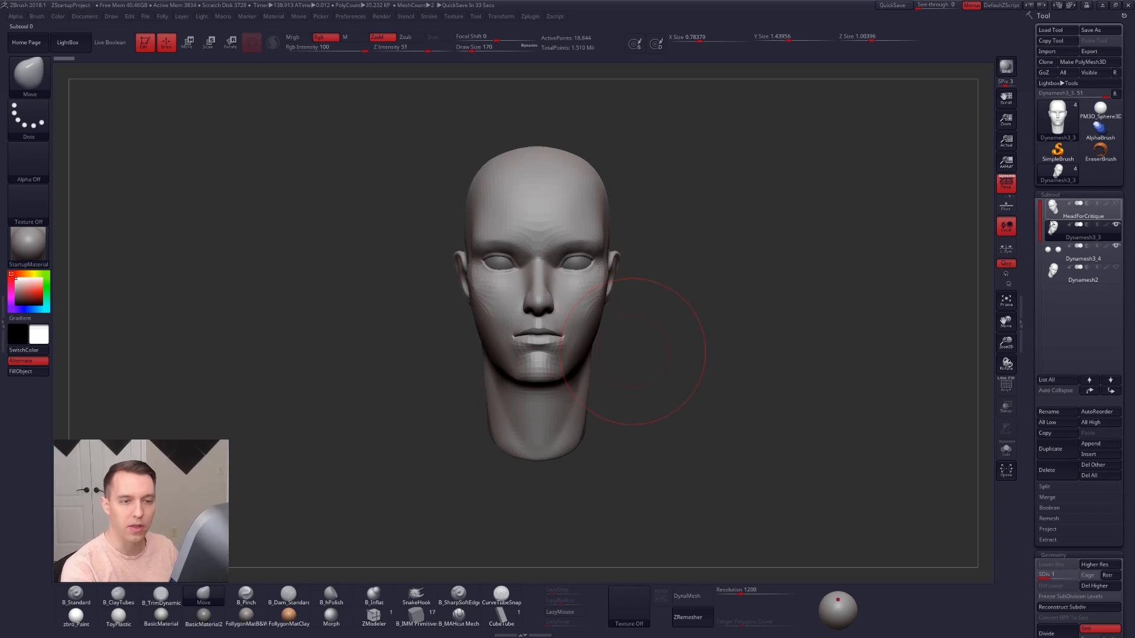
- Set the Move brush's draw size to 61
{"action": "key", "text": "space"}
{"action": "left_click", "coordinate": [712, 310]}
{"action": "key", "text": "ctrl+shift"}
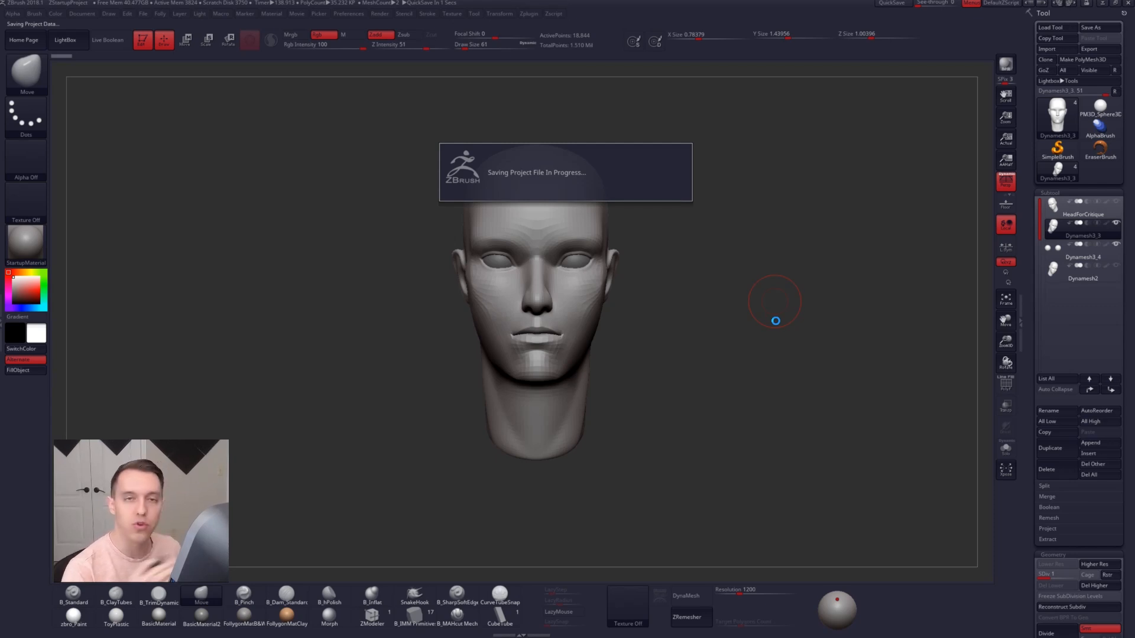
{"action": "key", "text": "1"}
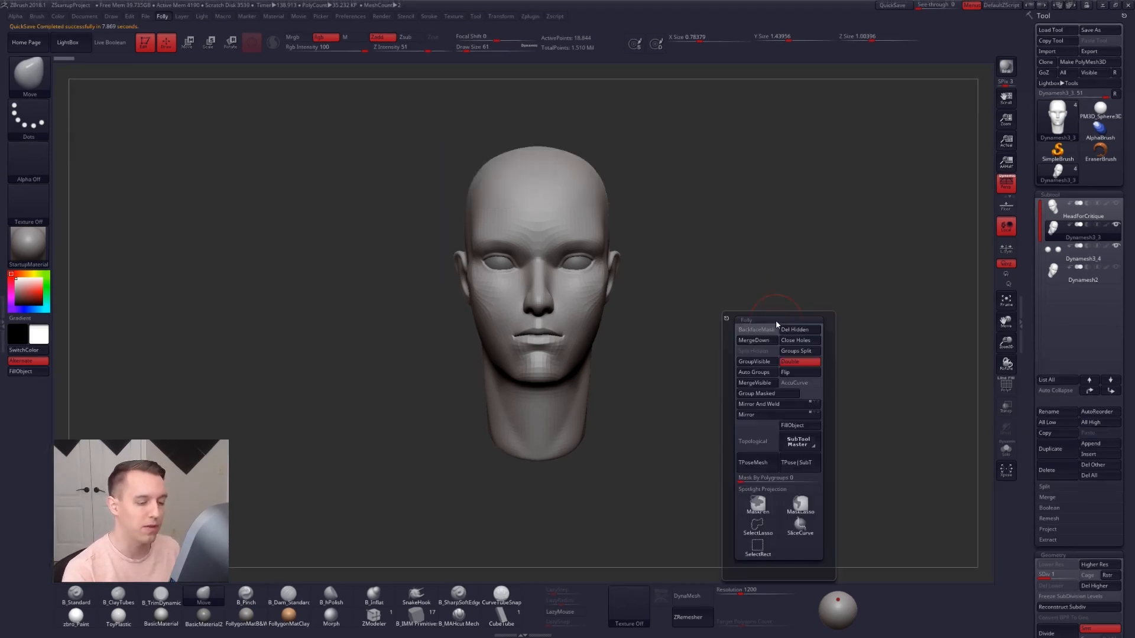
- Raise the head subtool to subdivision level 3
{"action": "left_click_drag", "start_coordinate": [702, 373], "coordinate": [706, 397], "text": "alt"}
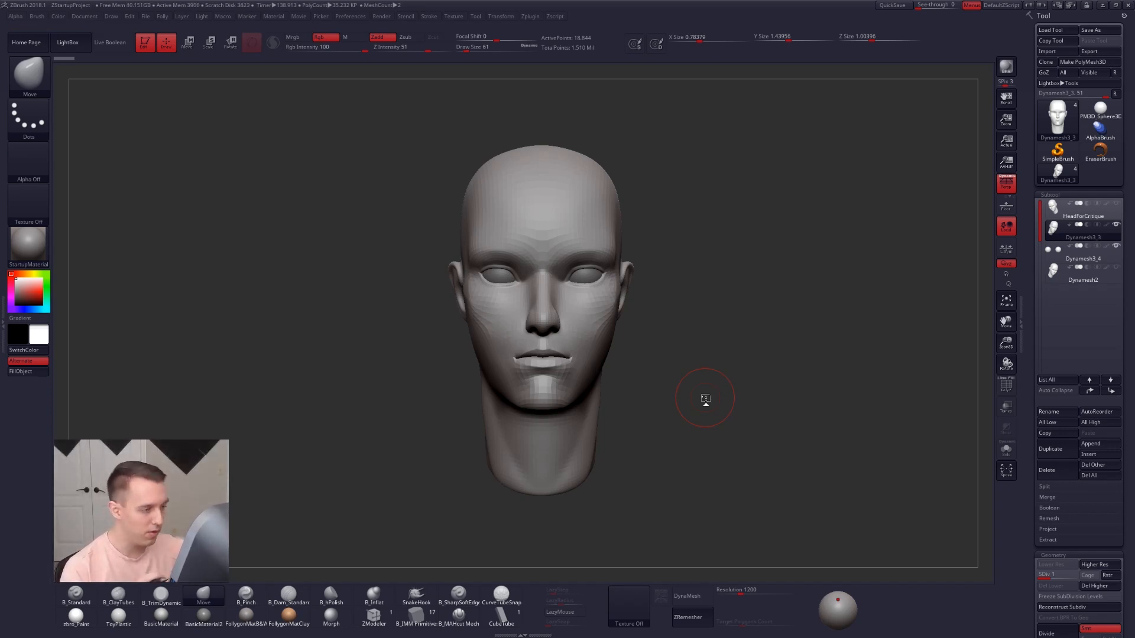
{"action": "left_click_drag", "start_coordinate": [732, 362], "coordinate": [676, 422]}
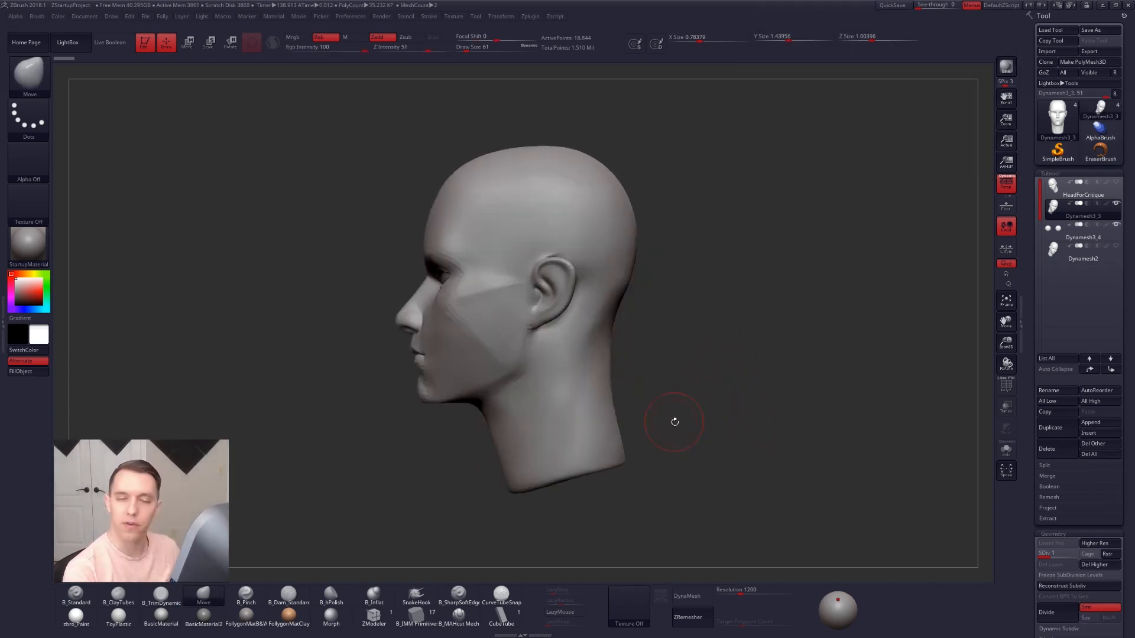
{"action": "left_click_drag", "start_coordinate": [653, 424], "coordinate": [697, 427], "text": "alt"}
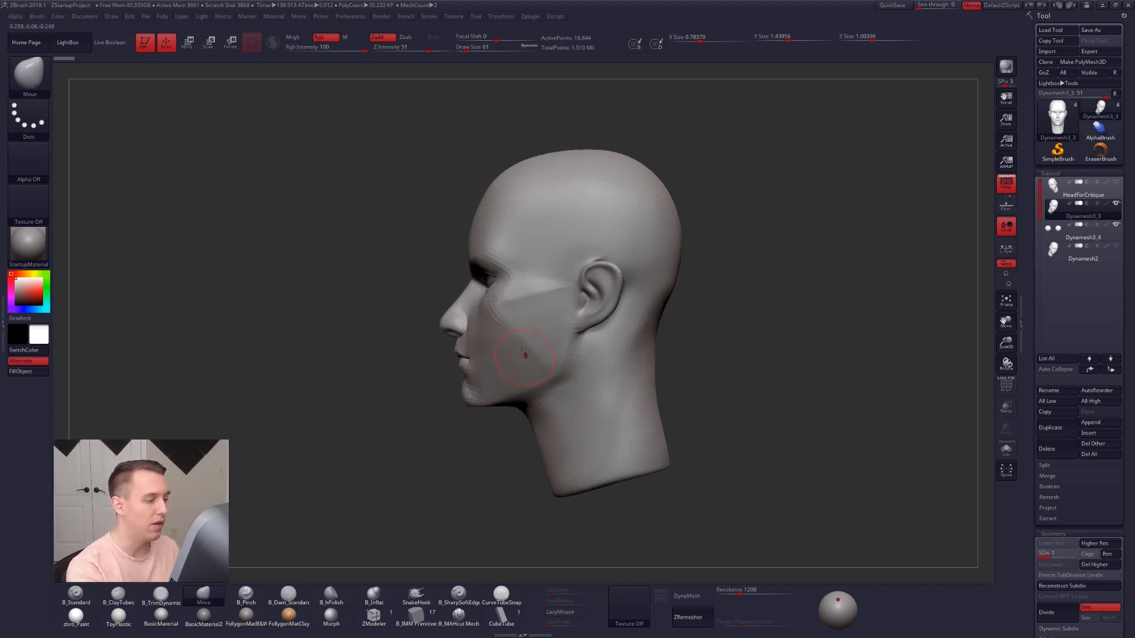
{"action": "left_click_drag", "start_coordinate": [567, 331], "coordinate": [616, 330]}
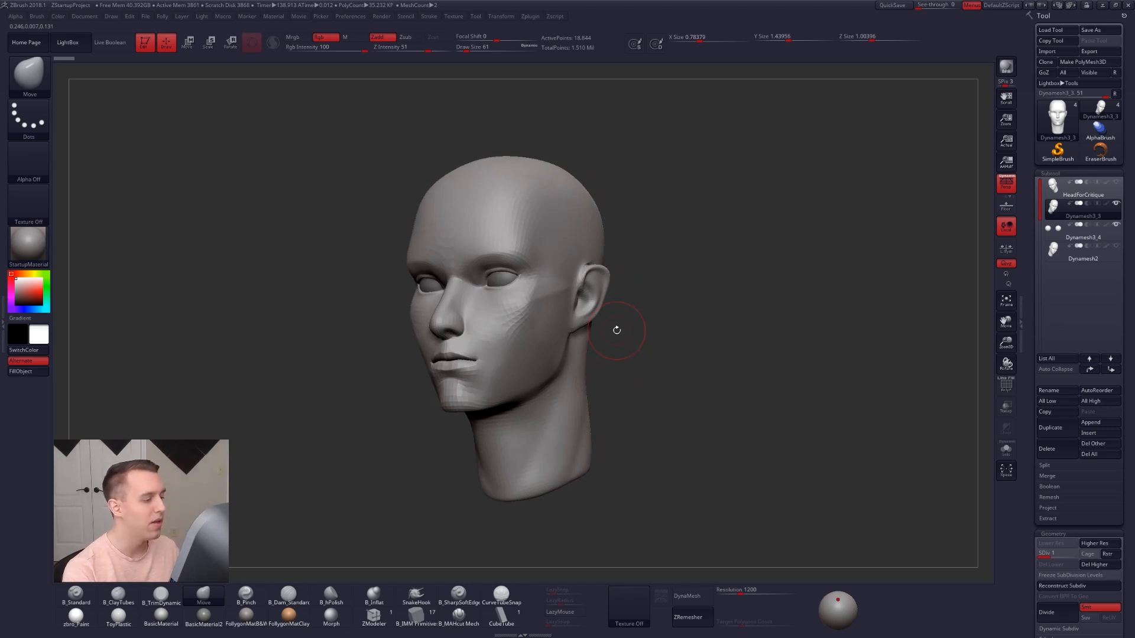
{"action": "left_click_drag", "start_coordinate": [616, 330], "coordinate": [689, 441]}
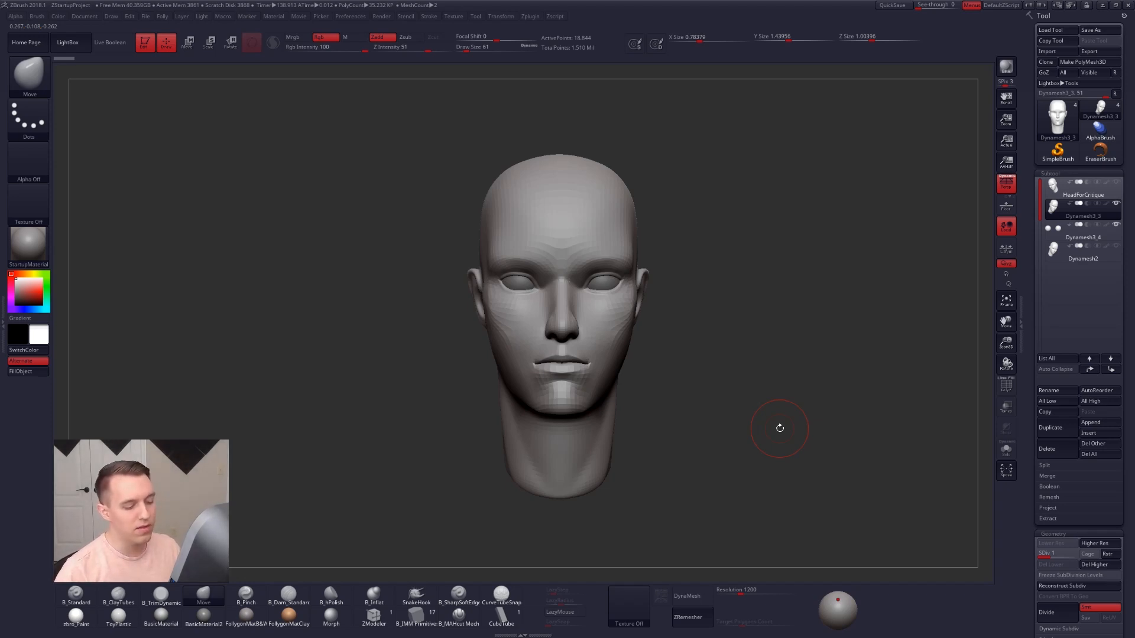
{"action": "key", "text": "d"}
{"action": "key", "text": "d"}
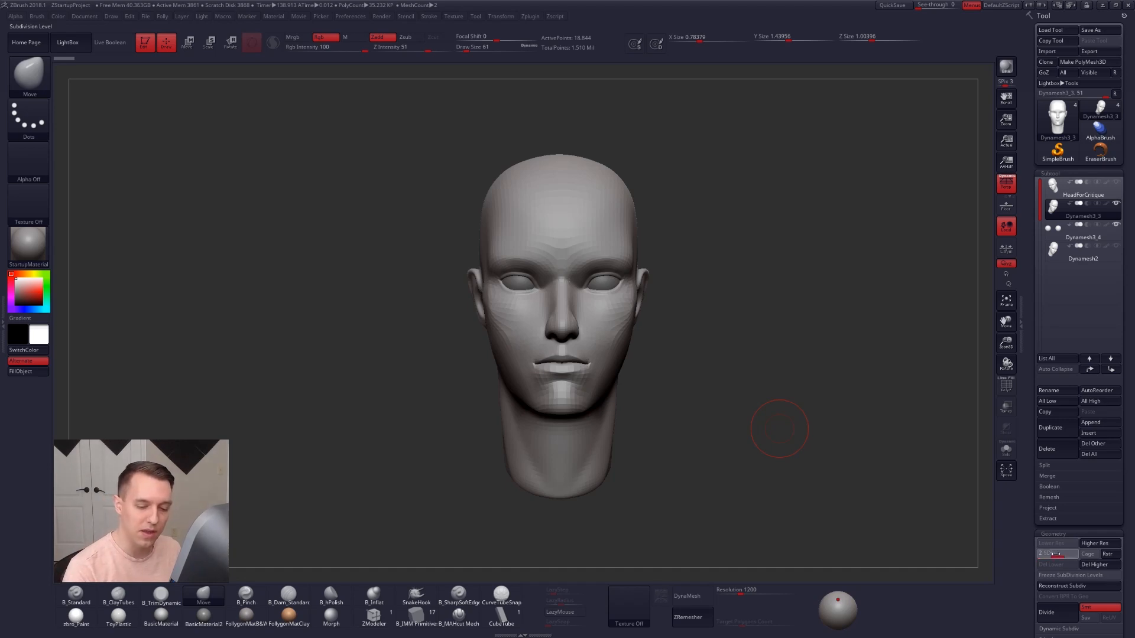
{"action": "mouse_move", "coordinate": [619, 360]}
{"action": "right_mouse_down"}
{"action": "mouse_move", "coordinate": [547, 358]}
{"action": "mouse_move", "coordinate": [618, 334]}
{"action": "mouse_move", "coordinate": [621, 383]}
{"action": "right_mouse_up"}
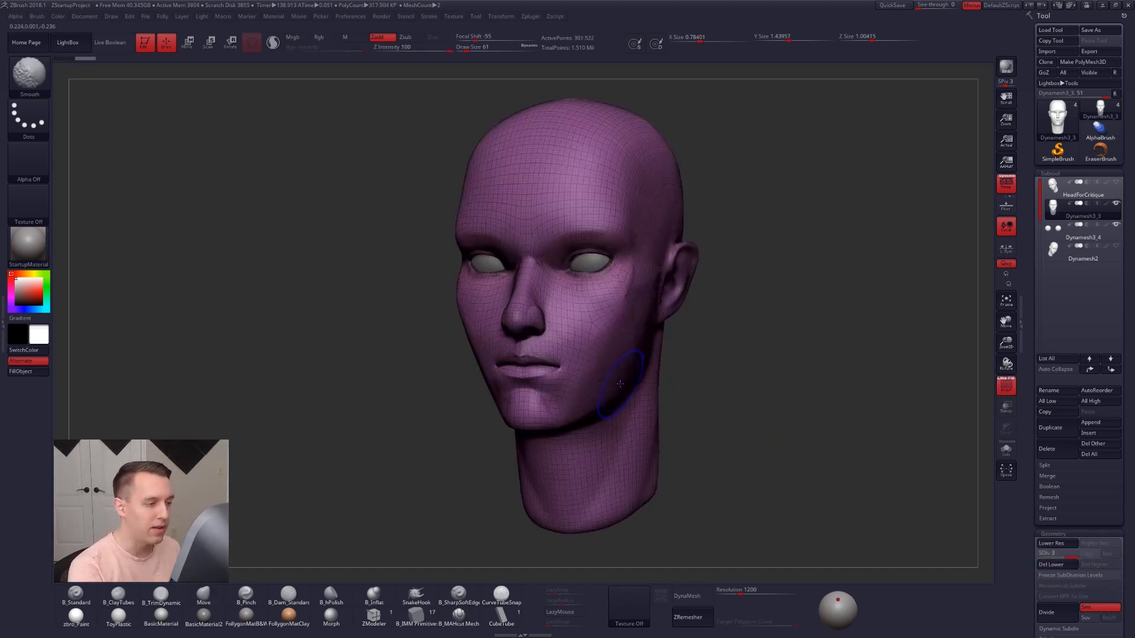
- Choose the Move brush and set its draw size to 140
{"action": "key", "text": "b"}
{"action": "key", "text": "m"}
{"action": "key", "text": "v"}
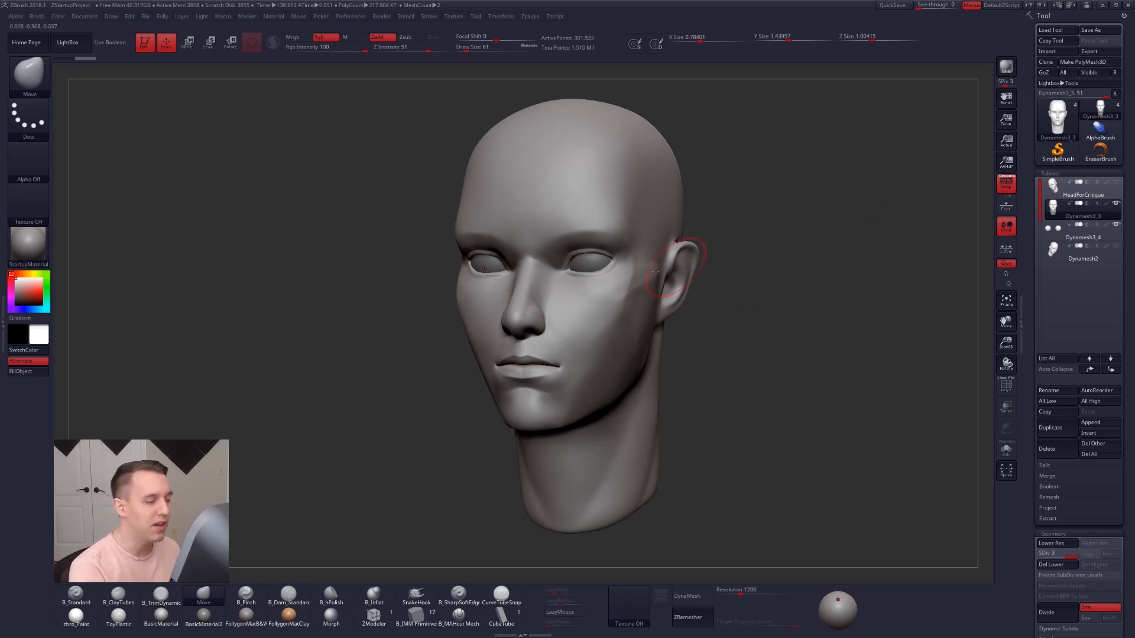
{"action": "mouse_move", "coordinate": [648, 404]}
{"action": "right_mouse_down", "text": "alt"}
{"action": "mouse_move", "coordinate": [609, 420]}
{"action": "mouse_move", "coordinate": [756, 413]}
{"action": "mouse_move", "coordinate": [561, 403]}
{"action": "mouse_move", "coordinate": [640, 406]}
{"action": "right_mouse_up", "text": "alt"}
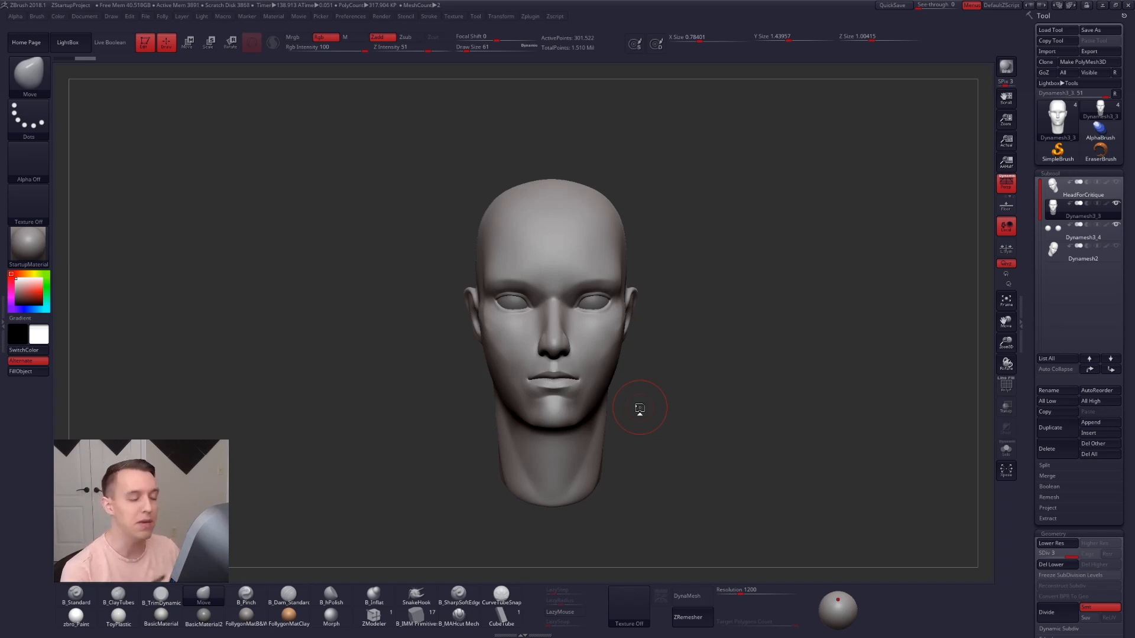
{"action": "right_click_drag", "start_coordinate": [523, 323], "coordinate": [564, 322]}
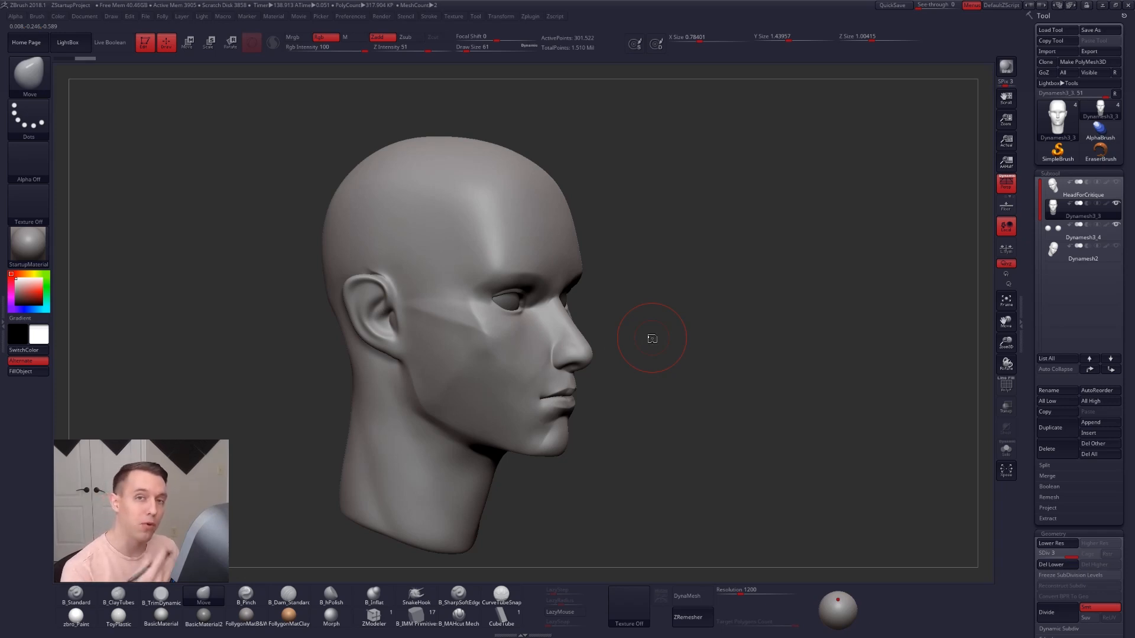
{"action": "mouse_move", "coordinate": [726, 402]}
{"action": "right_mouse_down"}
{"action": "mouse_move", "coordinate": [613, 406]}
{"action": "mouse_move", "coordinate": [637, 410]}
{"action": "right_mouse_up"}
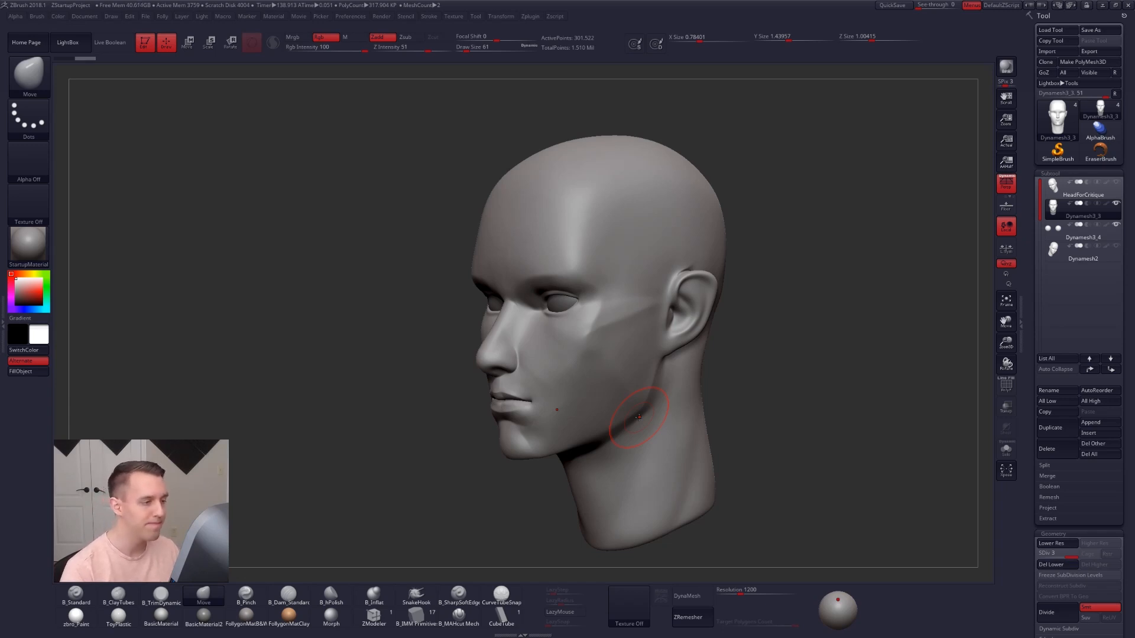
{"action": "right_click_drag", "start_coordinate": [668, 378], "coordinate": [577, 346]}
{"action": "key", "text": "space"}
{"action": "left_click_drag", "start_coordinate": [539, 363], "coordinate": [551, 365]}
{"action": "mouse_move", "coordinate": [550, 371]}
{"action": "right_mouse_down"}
{"action": "mouse_move", "coordinate": [608, 395]}
{"action": "mouse_move", "coordinate": [697, 393]}
{"action": "mouse_move", "coordinate": [640, 355]}
{"action": "right_mouse_up"}
{"action": "key", "text": "space"}
{"action": "left_click_drag", "start_coordinate": [648, 341], "coordinate": [643, 339]}
{"action": "right_click_drag", "start_coordinate": [551, 360], "coordinate": [594, 365], "text": "ctrl"}
{"action": "mouse_move", "coordinate": [594, 365]}
{"action": "right_mouse_down", "text": "alt"}
{"action": "mouse_move", "coordinate": [647, 365]}
{"action": "mouse_move", "coordinate": [613, 388]}
{"action": "right_mouse_up", "text": "alt"}
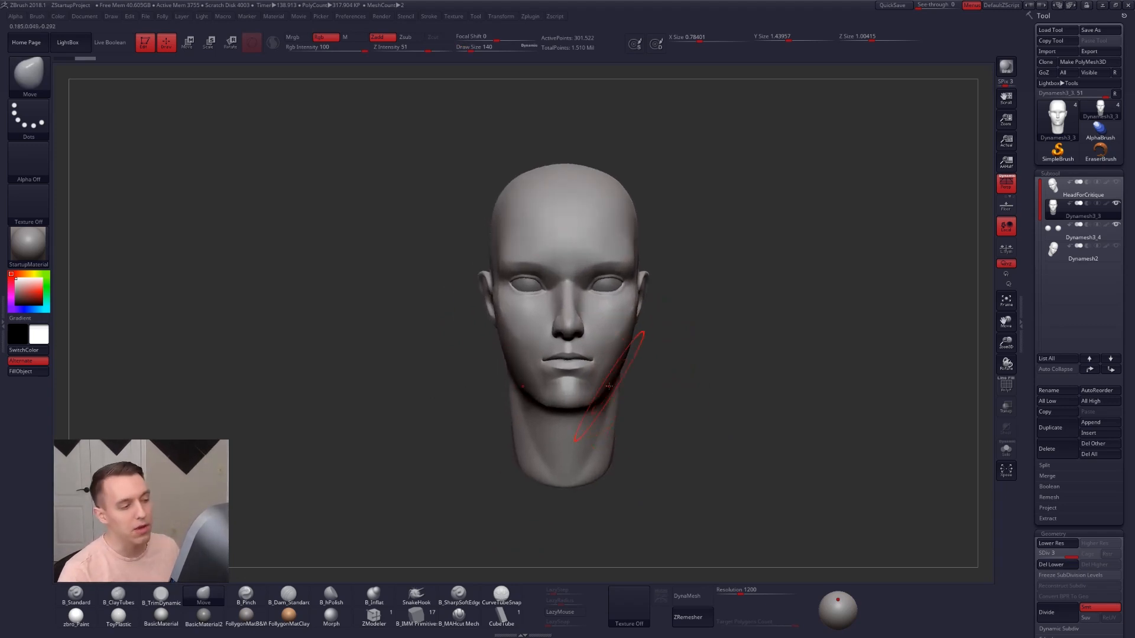
{"action": "mouse_move", "coordinate": [635, 402]}
{"action": "right_mouse_down", "text": "alt"}
{"action": "mouse_move", "coordinate": [621, 402]}
{"action": "mouse_move", "coordinate": [610, 330]}
{"action": "right_mouse_up", "text": "alt"}
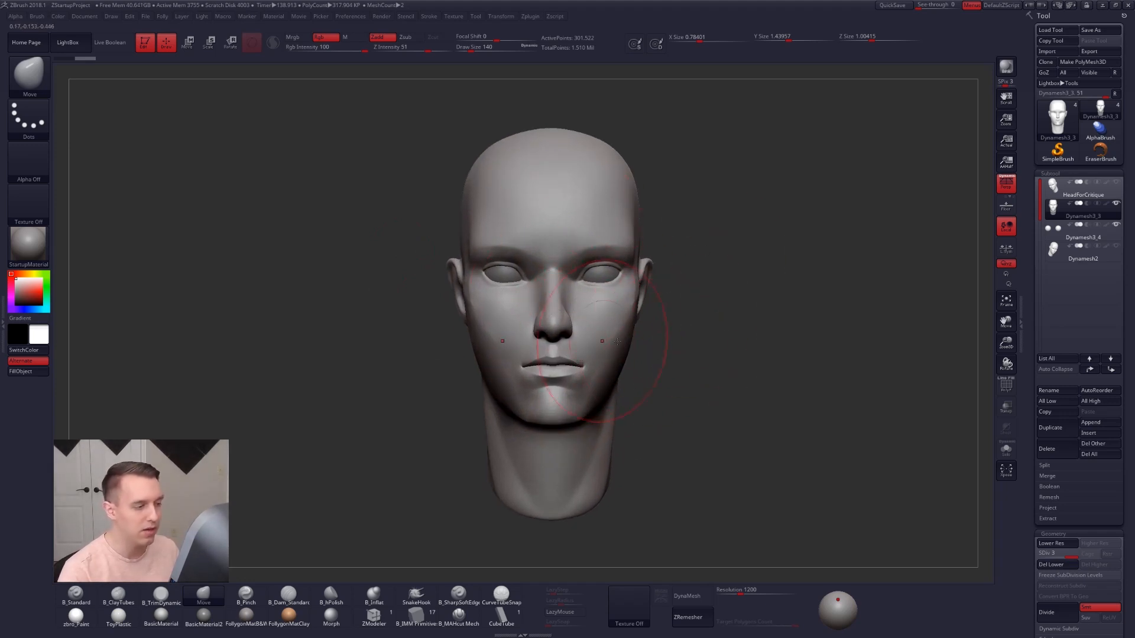
- Switch to Chrome, open the "ZBrush Head Critique" video from the Follygon YouTube channel, and pause it
{"action": "key", "text": "alt+Tab"}
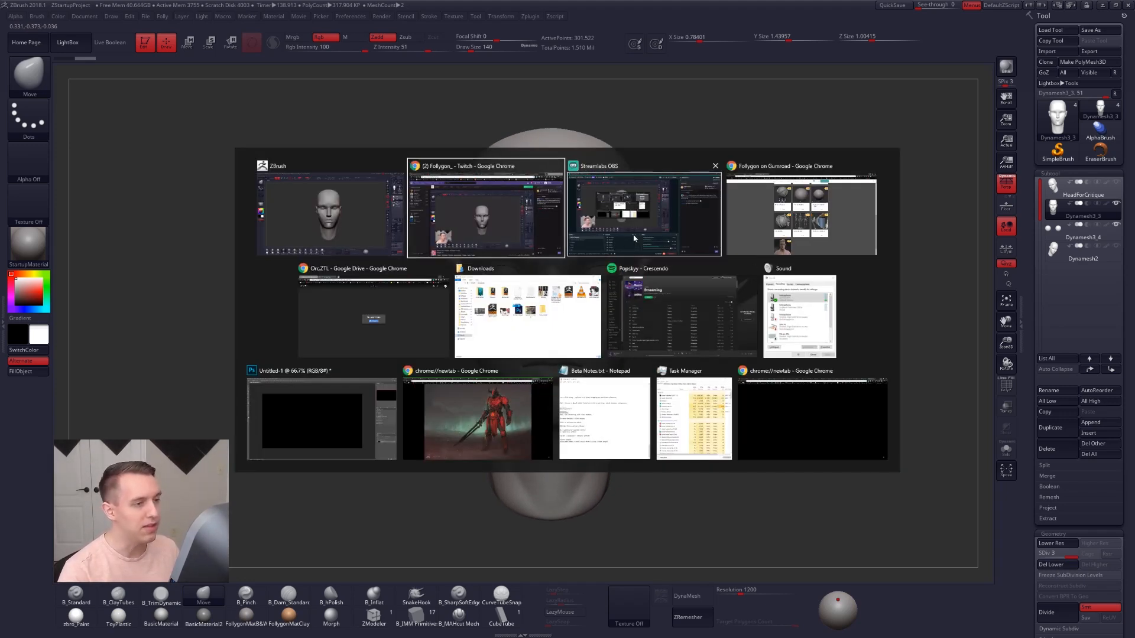
{"action": "left_click", "coordinate": [753, 218]}
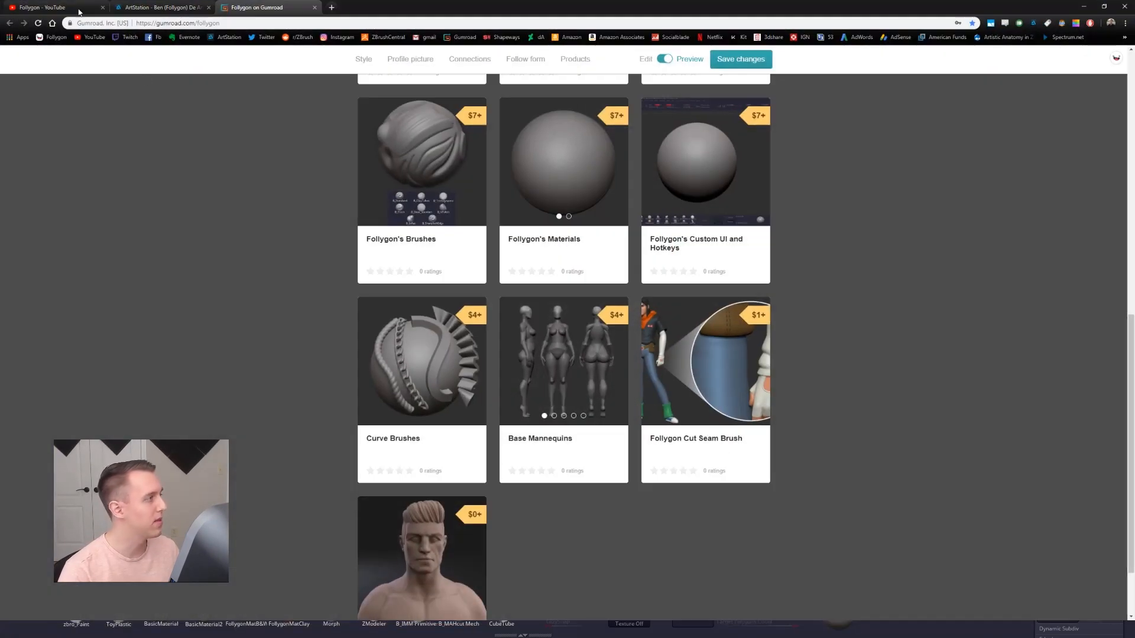
{"action": "left_click", "coordinate": [79, 12]}
{"action": "scroll", "coordinate": [511, 313], "scroll_direction": "down", "scroll_amount": 3}
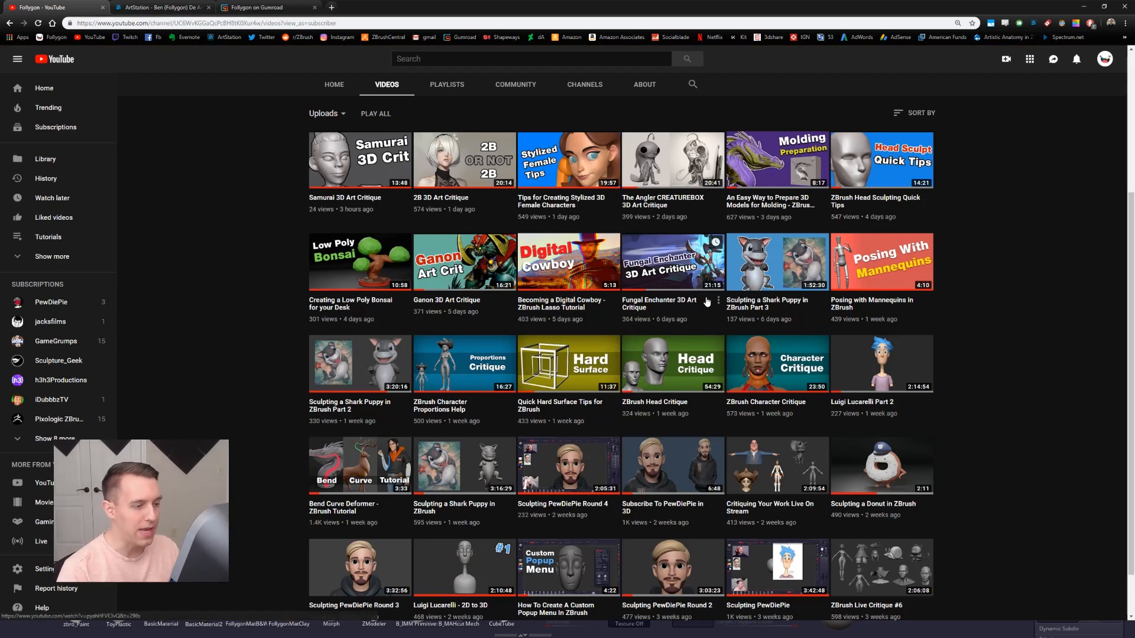
{"action": "scroll", "coordinate": [680, 323], "scroll_direction": "down", "scroll_amount": 1}
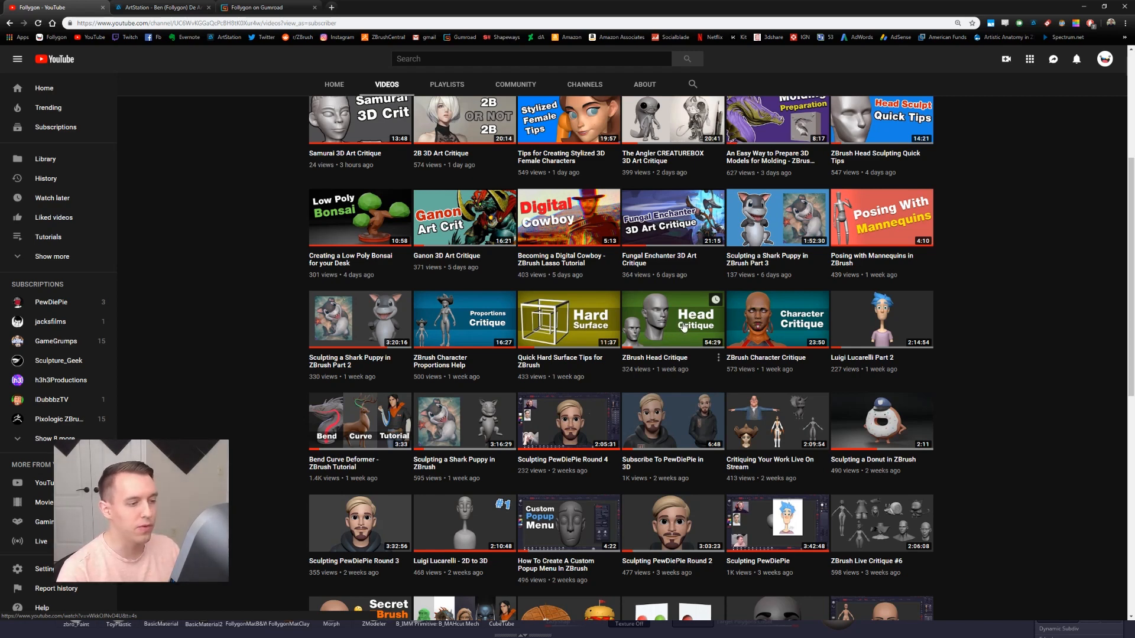
{"action": "middle_click", "coordinate": [684, 328]}
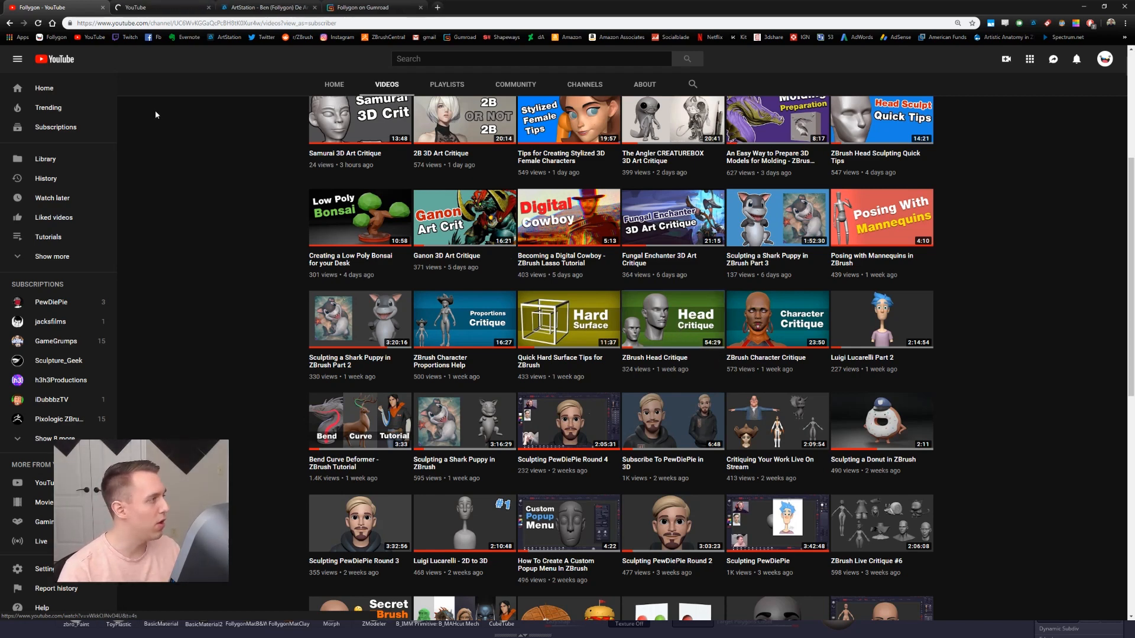
{"action": "left_click", "coordinate": [159, 7]}
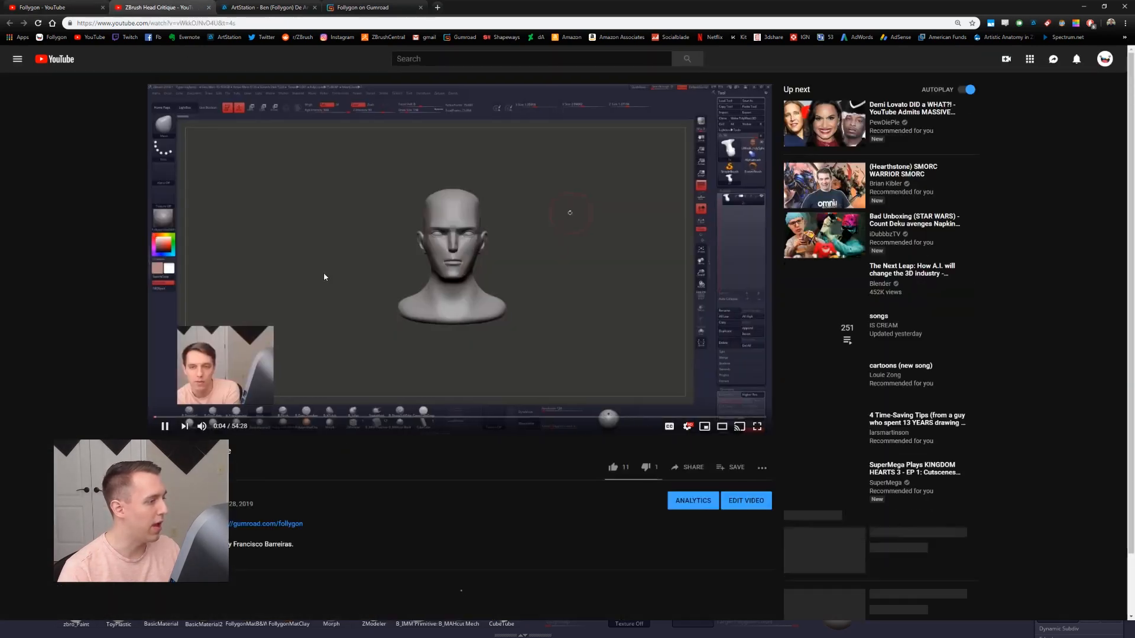
{"action": "left_click", "coordinate": [468, 229]}
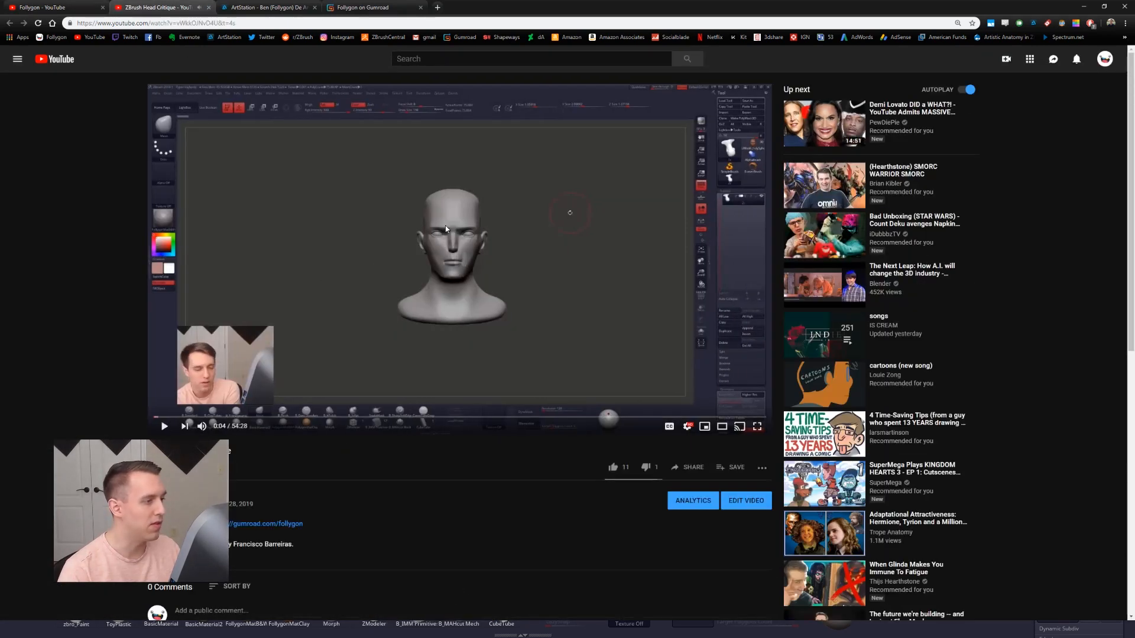
- View the paused head critique video full screen, and return to the head sculpt in ZBrush
{"action": "key", "text": "F11"}
{"action": "double_click", "coordinate": [469, 229]}
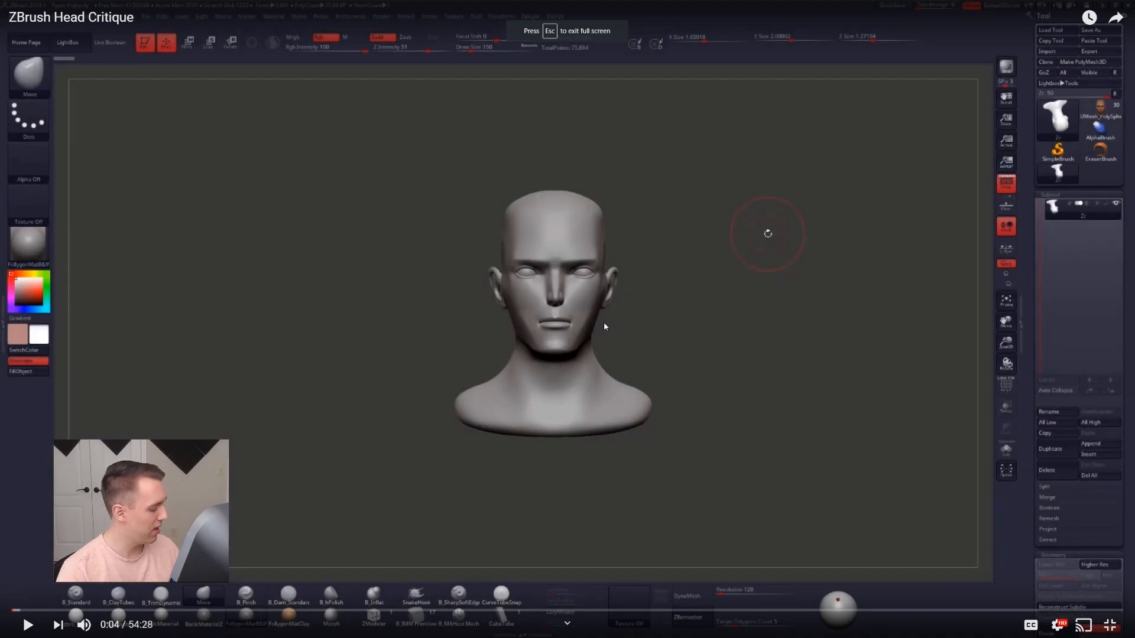
{"action": "key", "text": "Escape"}
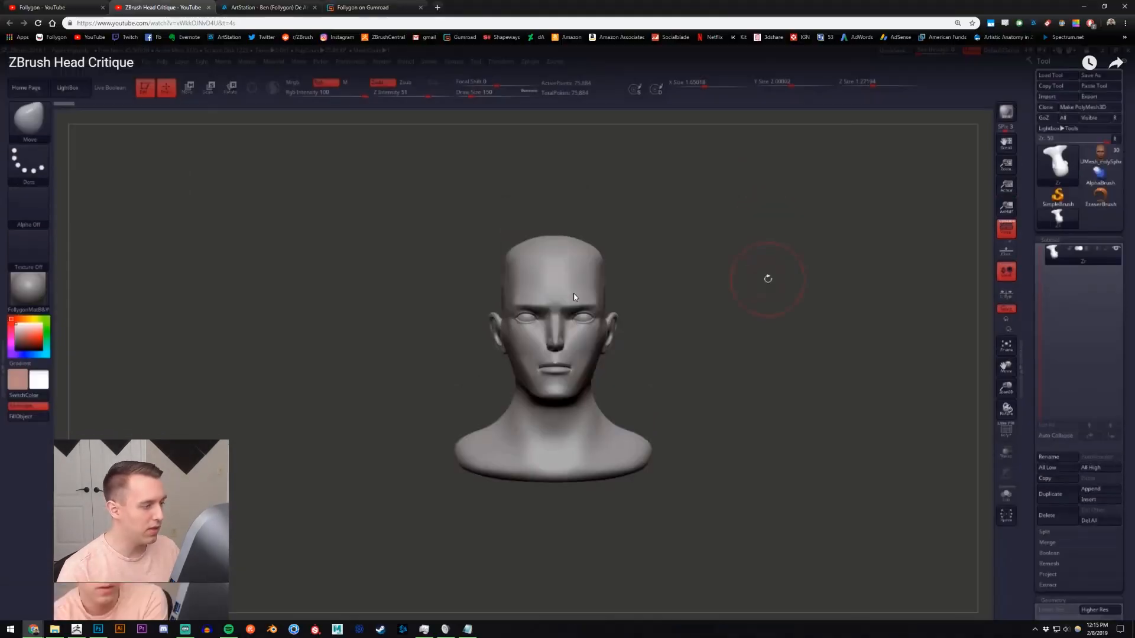
{"action": "left_click", "coordinate": [80, 628]}
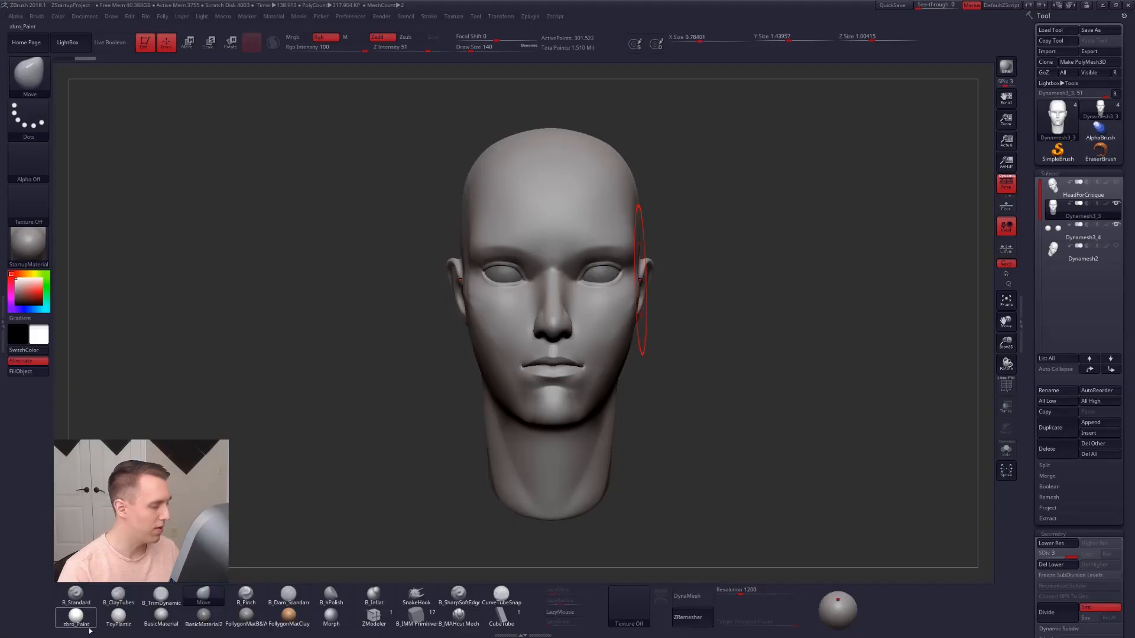
{"action": "mouse_move", "coordinate": [583, 403]}
{"action": "right_mouse_down"}
{"action": "mouse_move", "coordinate": [598, 407]}
{"action": "mouse_move", "coordinate": [568, 412]}
{"action": "right_mouse_up"}
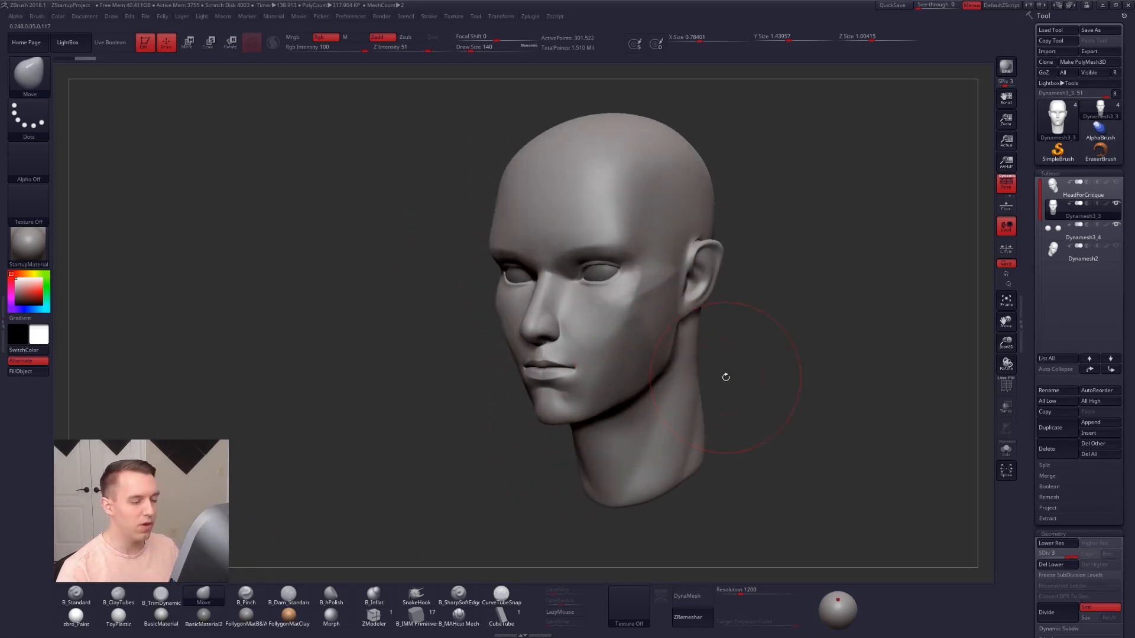
- Switch back to Chrome and search Google Images for "planar head"
{"action": "key", "text": "alt+Tab"}
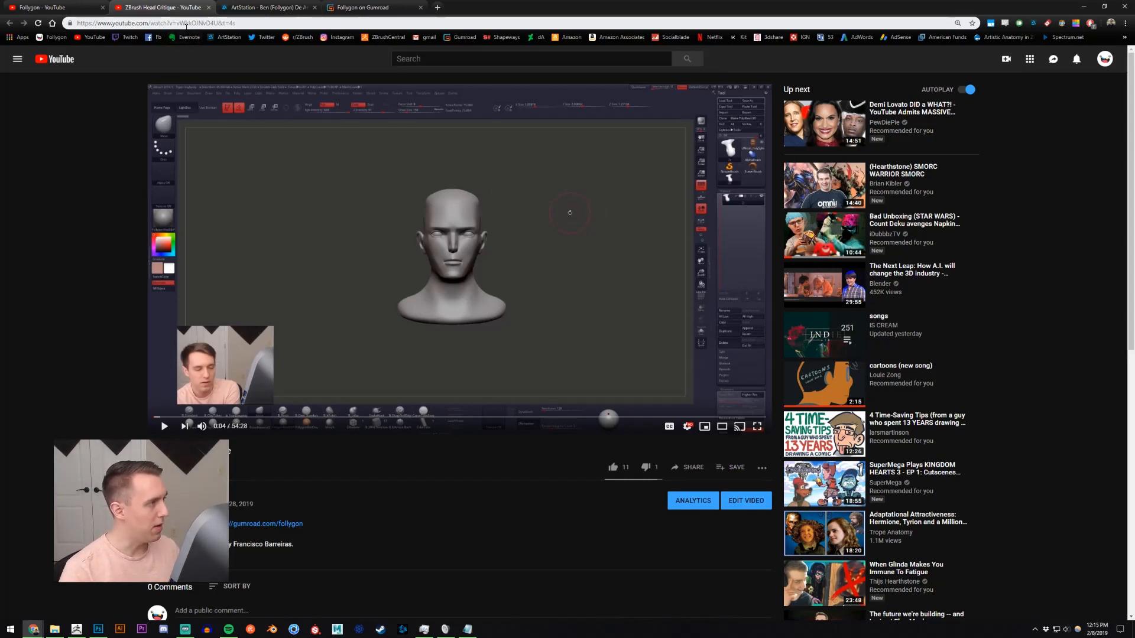
{"action": "left_click", "coordinate": [181, 24]}
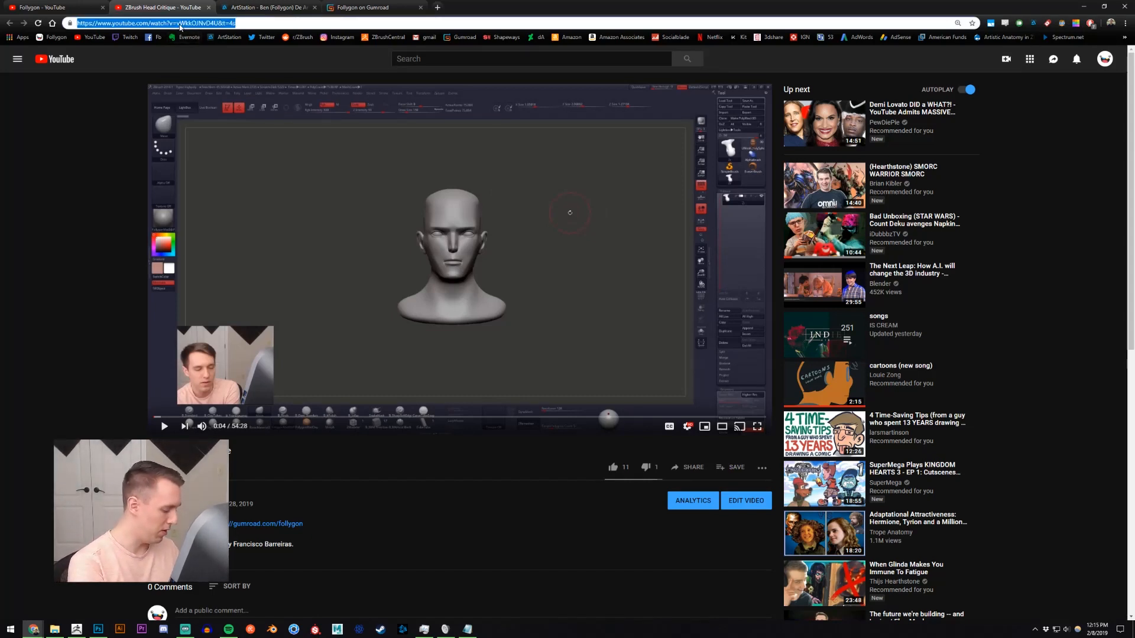
{"action": "type", "text": "planar headphones"}
{"action": "key", "text": "Return"}
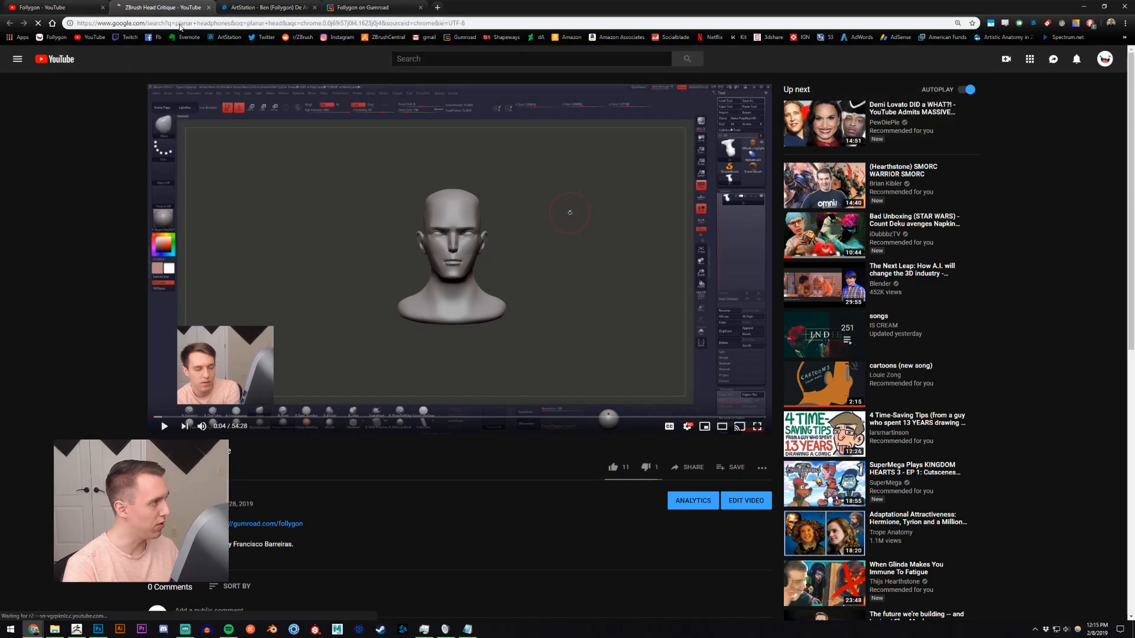
{"action": "left_click", "coordinate": [190, 58]}
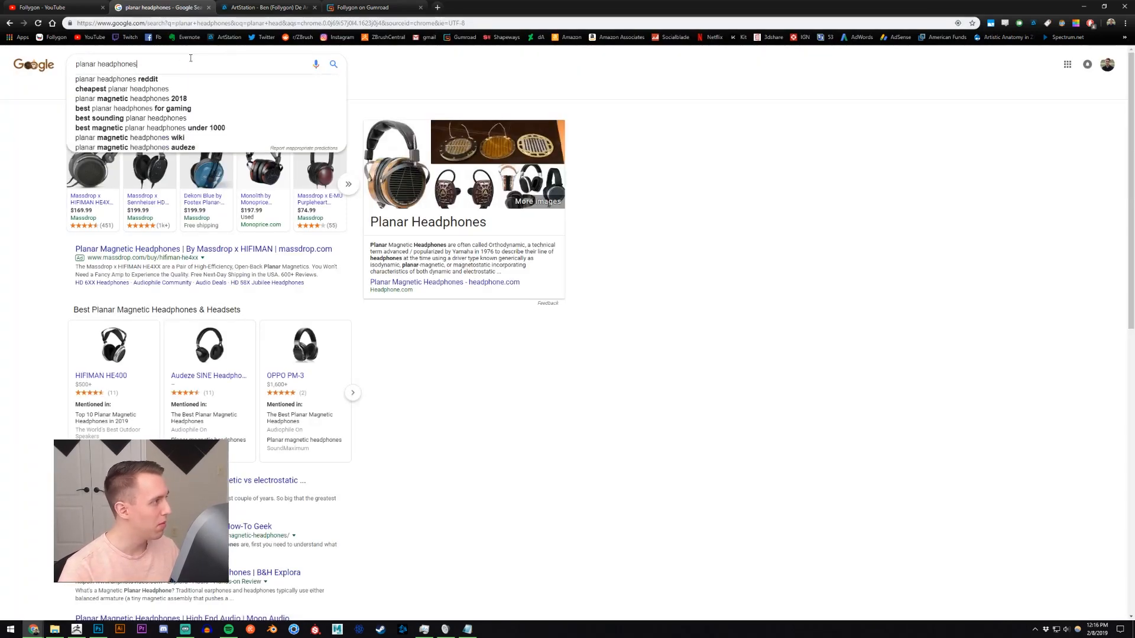
{"action": "key", "text": "BackSpace"}
{"action": "key", "text": "BackSpace"}
{"action": "key", "text": "BackSpace"}
{"action": "key", "text": "BackSpace"}
{"action": "key", "text": "BackSpace"}
{"action": "key", "text": "BackSpace"}
{"action": "key", "text": "Return"}
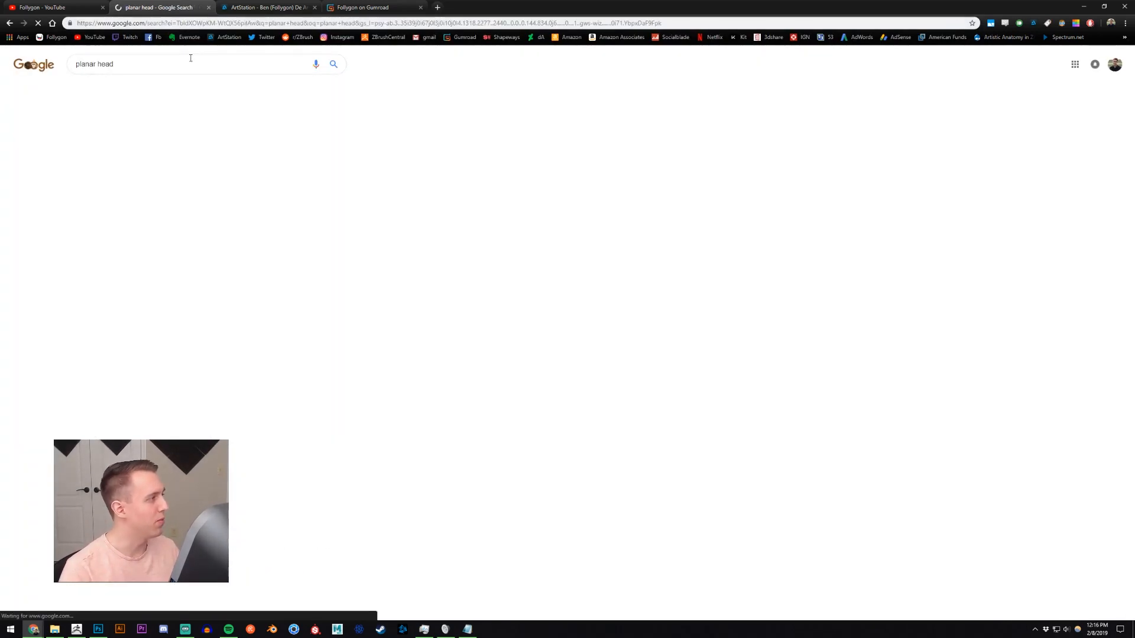
{"action": "left_click", "coordinate": [105, 90]}
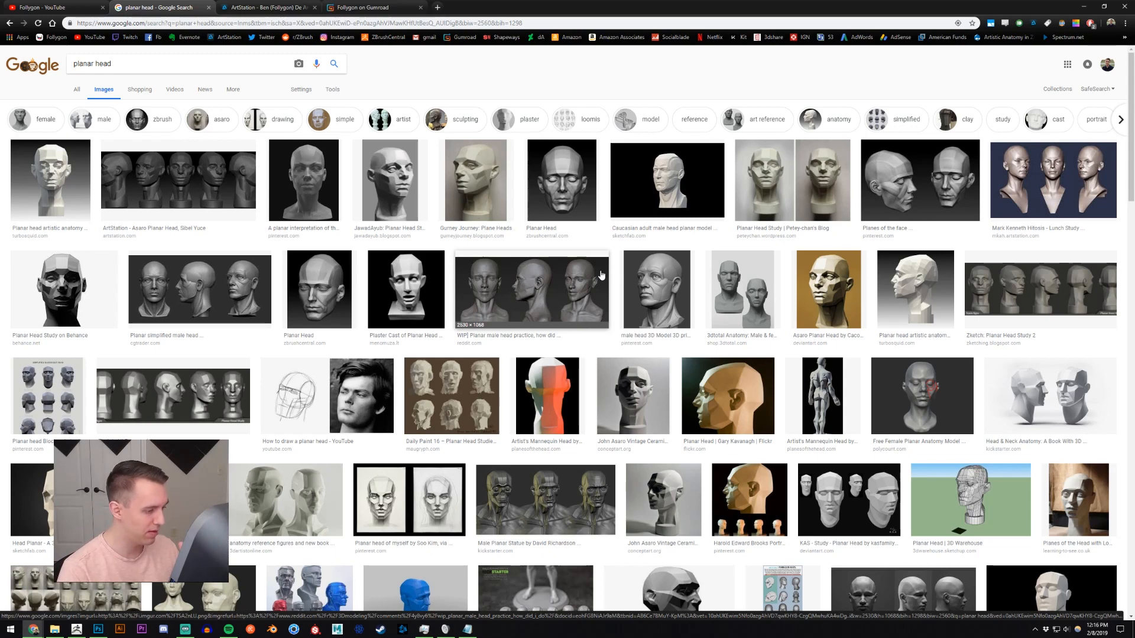
- Refine the image search to "planar head female" and open the preview of "Planes of the head - Male 3D model"
{"action": "scroll", "coordinate": [601, 273], "scroll_direction": "down", "scroll_amount": 1}
{"action": "scroll", "coordinate": [354, 178], "scroll_direction": "up", "scroll_amount": 1}
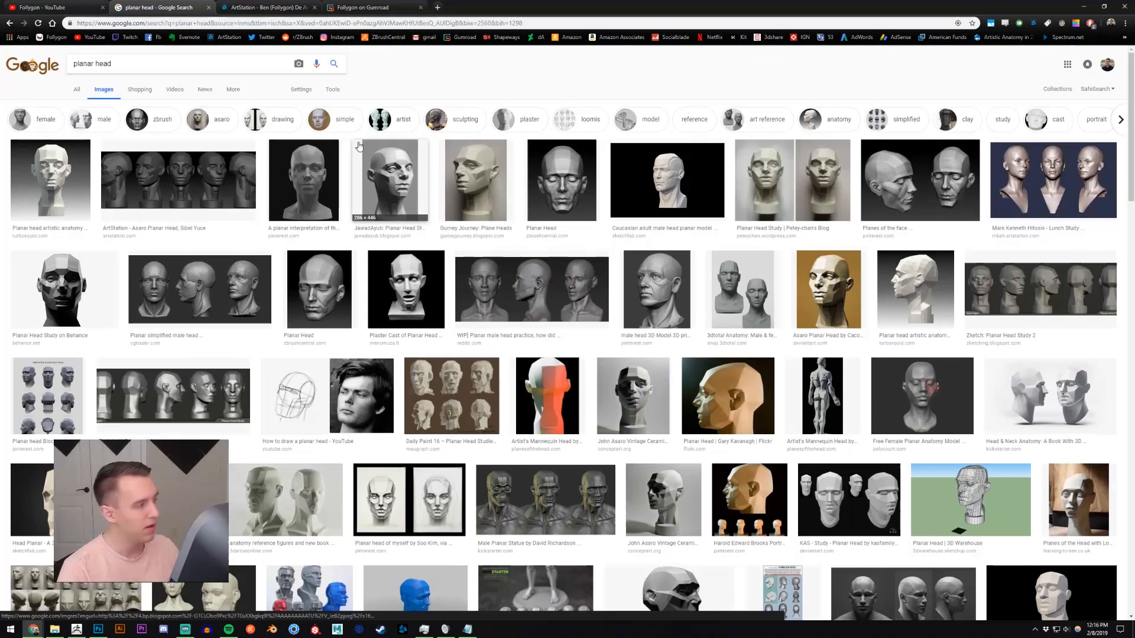
{"action": "left_click", "coordinate": [202, 64]}
{"action": "left_click", "coordinate": [239, 85]}
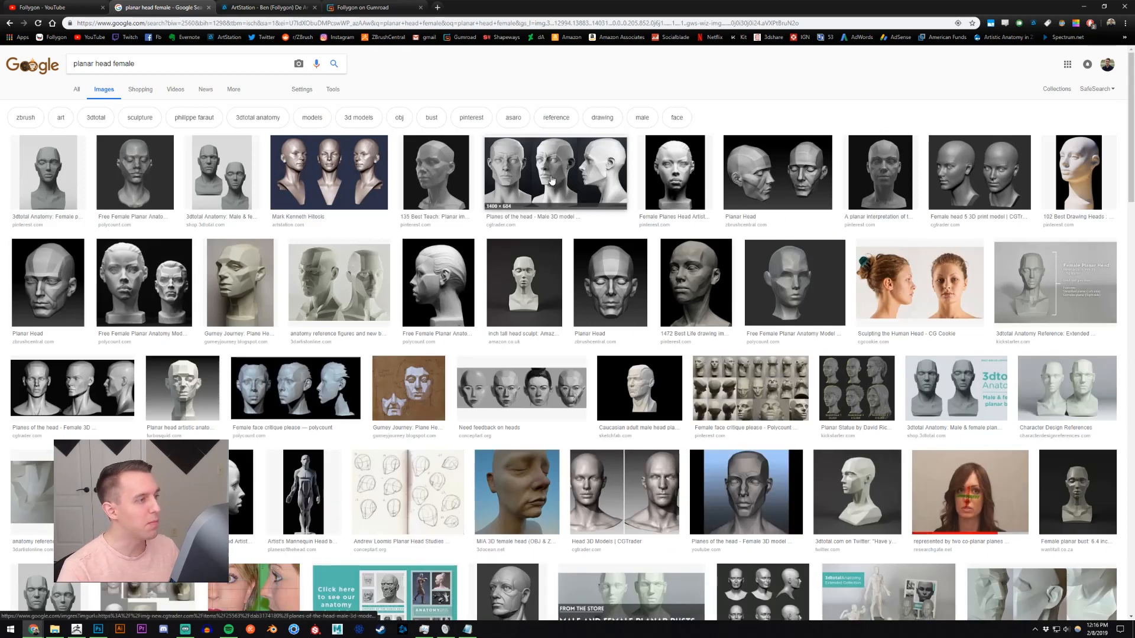
{"action": "left_click", "coordinate": [574, 178]}
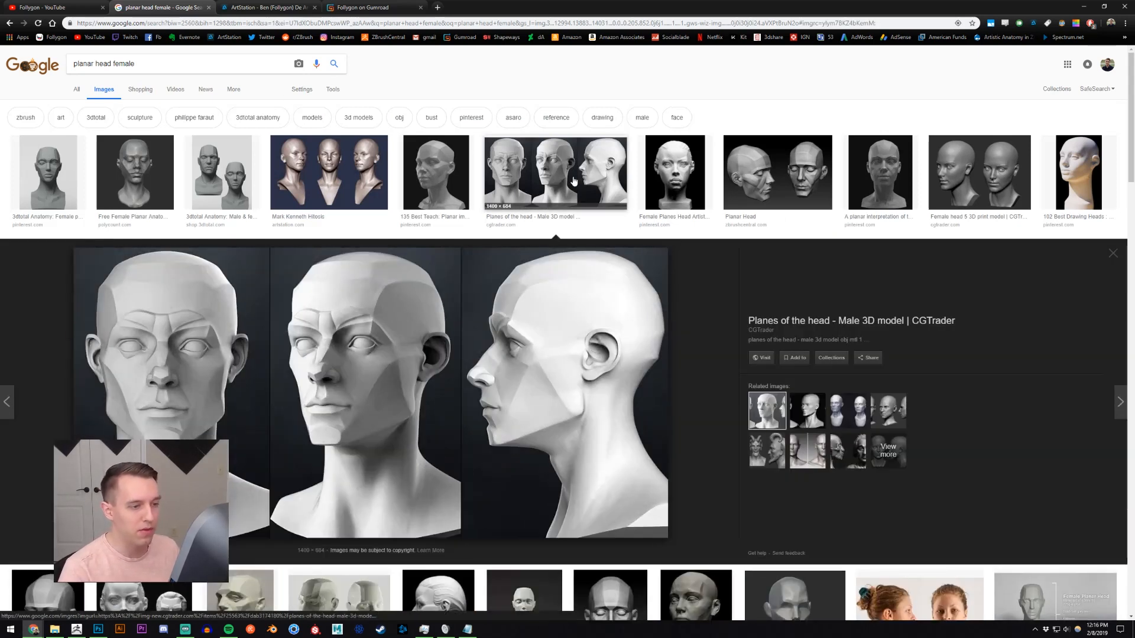
- Open the CGTrader page of the male planar head model, view it, close it, and return to ZBrush
{"action": "left_click", "coordinate": [763, 359]}
{"action": "left_click", "coordinate": [274, 6]}
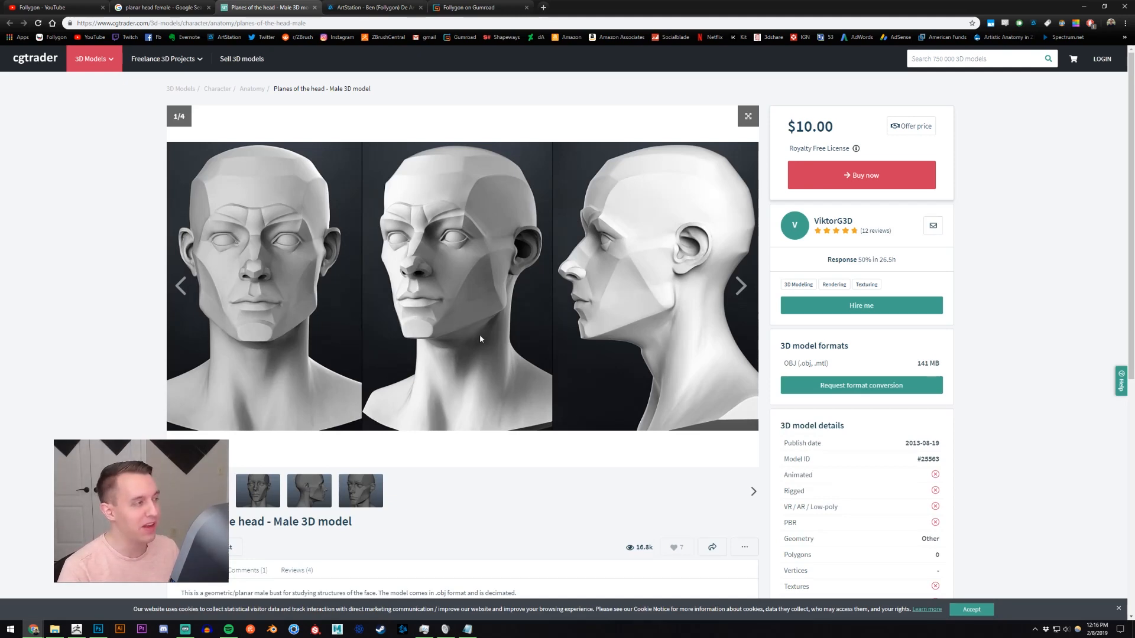
{"action": "key", "text": "ctrl+w"}
{"action": "scroll", "coordinate": [509, 346], "scroll_direction": "down", "scroll_amount": 1}
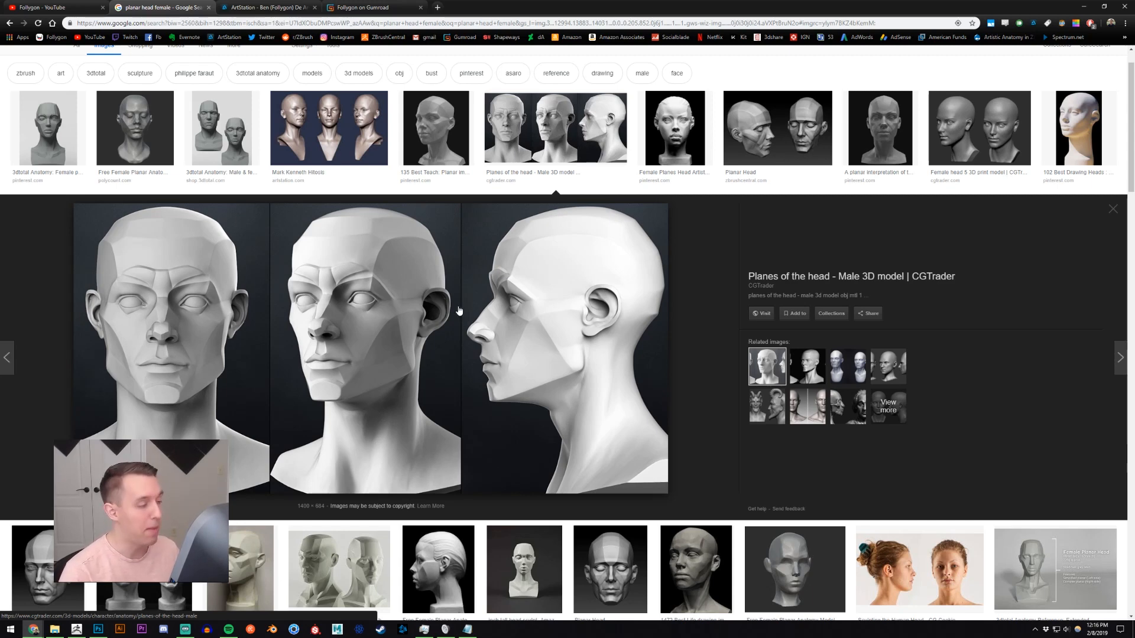
{"action": "key", "text": "alt+Tab"}
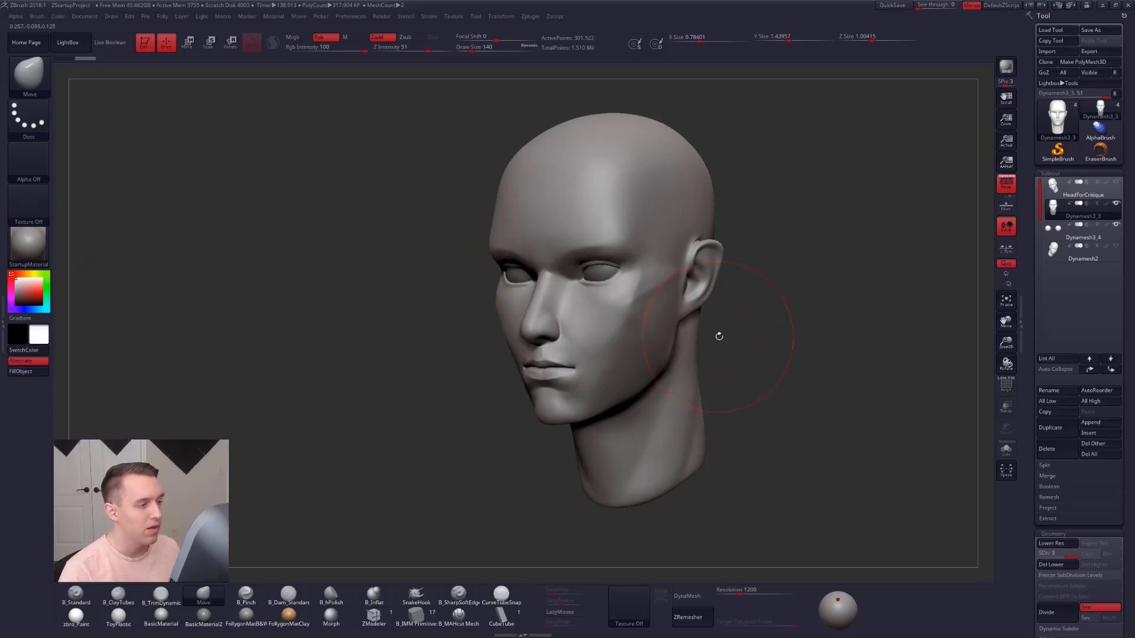
- Set the brush draw size to 113, view the head from the front and below, and lower it to subdivision level 1
{"action": "right_click_drag", "start_coordinate": [651, 335], "coordinate": [665, 319], "text": "shift"}
{"action": "key", "text": "space"}
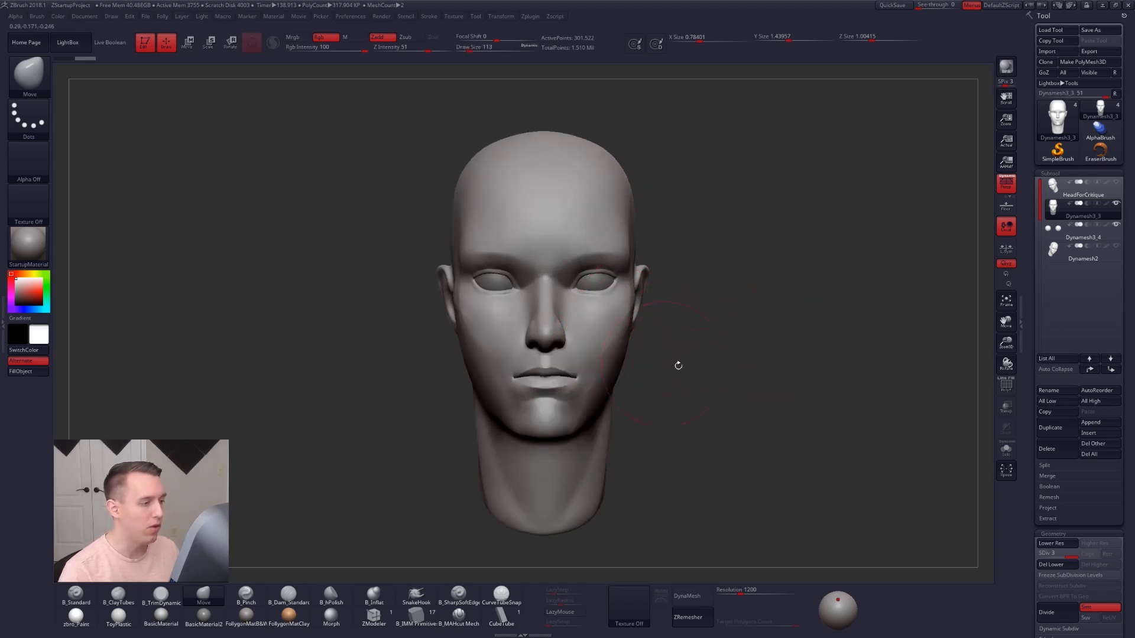
{"action": "mouse_move", "coordinate": [650, 375]}
{"action": "left_mouse_down"}
{"action": "mouse_move", "coordinate": [647, 312]}
{"action": "mouse_move", "coordinate": [659, 369]}
{"action": "left_mouse_up"}
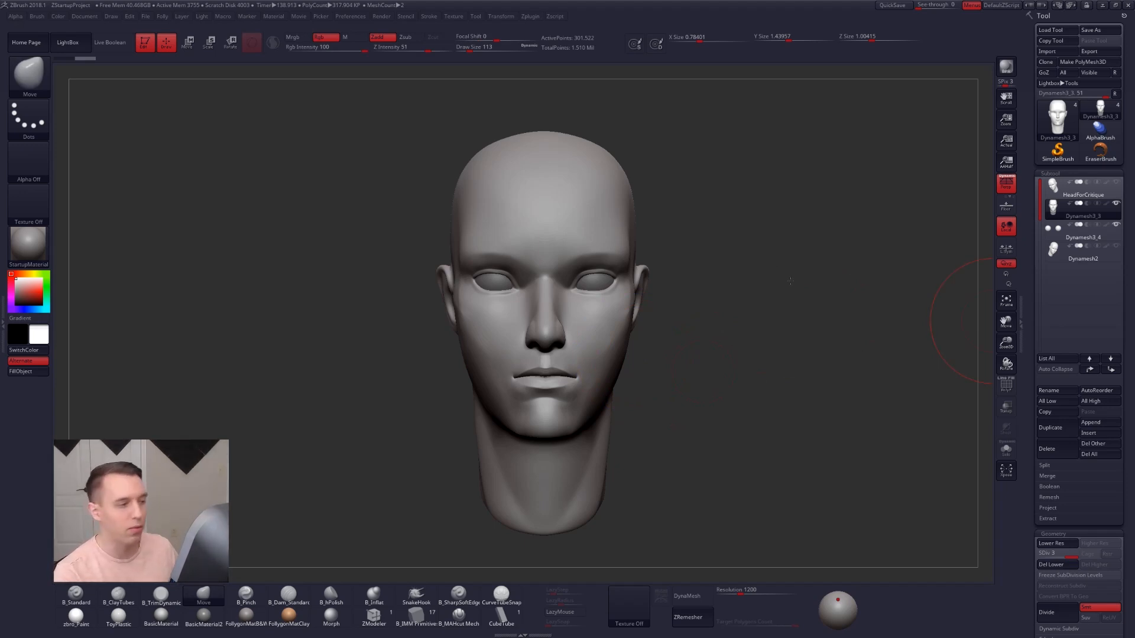
{"action": "left_click_drag", "start_coordinate": [712, 386], "coordinate": [739, 280]}
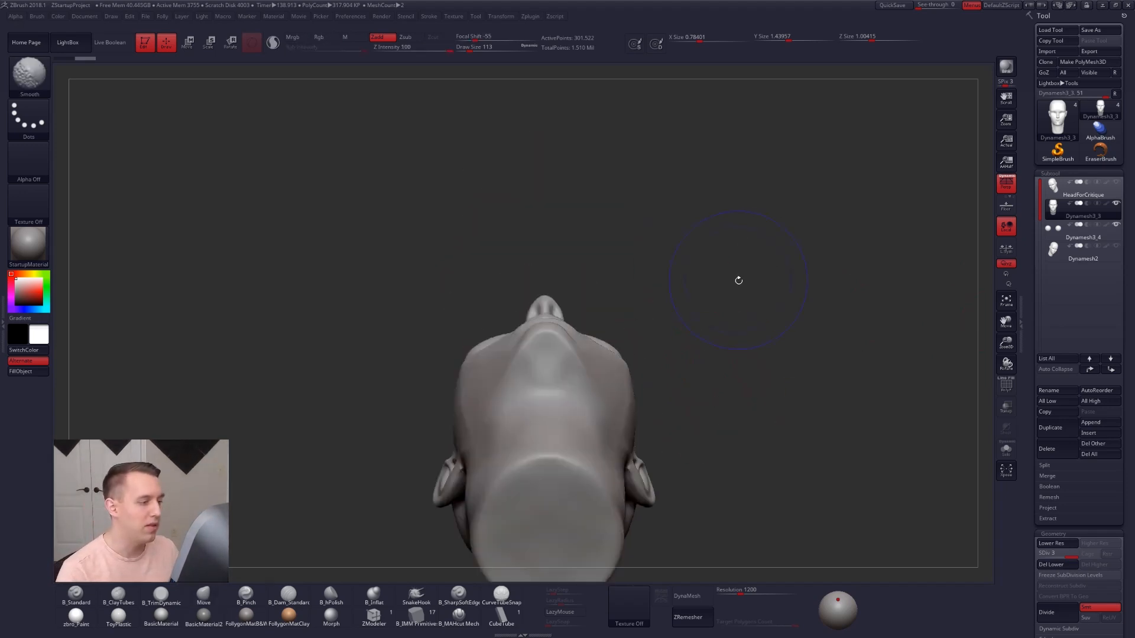
{"action": "key", "text": "shift+d"}
{"action": "key", "text": "shift+d"}
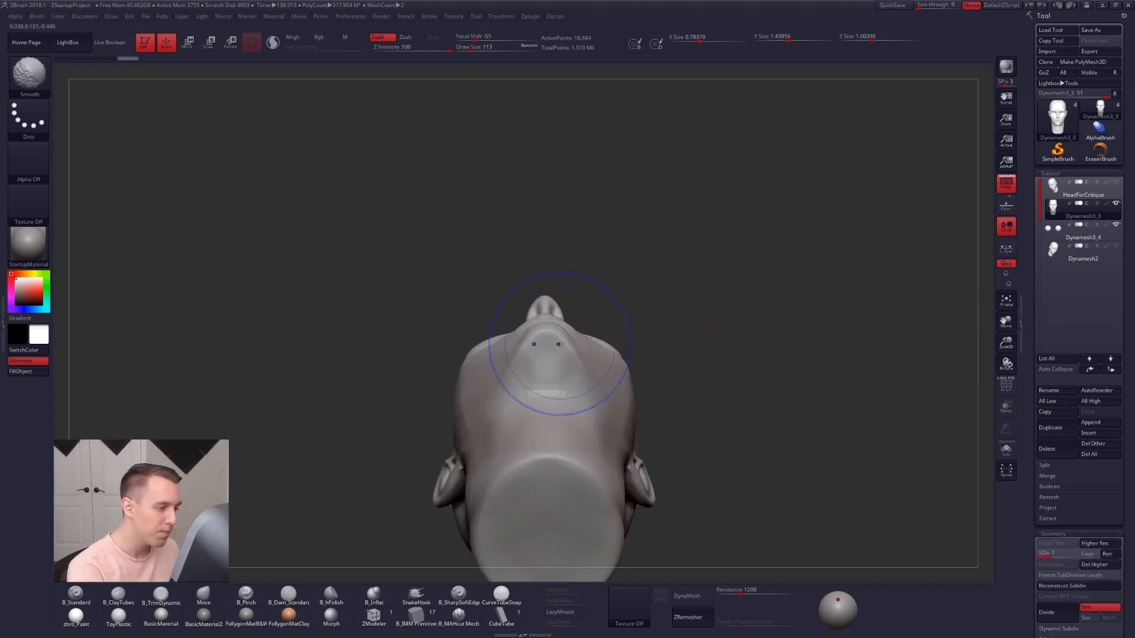
- Reshape the mouth and chin area from below at the lowest subdivision level
{"action": "mouse_move", "coordinate": [559, 337]}
{"action": "right_mouse_down"}
{"action": "mouse_move", "coordinate": [508, 430]}
{"action": "mouse_move", "coordinate": [506, 383]}
{"action": "mouse_move", "coordinate": [516, 402]}
{"action": "mouse_move", "coordinate": [520, 361]}
{"action": "mouse_move", "coordinate": [572, 340]}
{"action": "mouse_move", "coordinate": [591, 355]}
{"action": "mouse_move", "coordinate": [567, 378]}
{"action": "mouse_move", "coordinate": [567, 331]}
{"action": "right_mouse_up"}
{"action": "key", "text": "space"}
{"action": "left_click_drag", "start_coordinate": [567, 243], "coordinate": [562, 243]}
{"action": "mouse_move", "coordinate": [563, 254]}
{"action": "right_mouse_down", "text": "alt"}
{"action": "mouse_move", "coordinate": [572, 296]}
{"action": "mouse_move", "coordinate": [521, 295]}
{"action": "mouse_move", "coordinate": [570, 297]}
{"action": "right_mouse_up", "text": "alt"}
{"action": "key", "text": "space"}
{"action": "left_click_drag", "start_coordinate": [565, 294], "coordinate": [566, 294]}
- Continue adjusting the face from the front, undo the last change, and set the draw size to 54
{"action": "mouse_move", "coordinate": [520, 299]}
{"action": "right_mouse_down"}
{"action": "mouse_move", "coordinate": [561, 307]}
{"action": "mouse_move", "coordinate": [561, 294]}
{"action": "mouse_move", "coordinate": [591, 286]}
{"action": "mouse_move", "coordinate": [578, 305]}
{"action": "mouse_move", "coordinate": [555, 259]}
{"action": "mouse_move", "coordinate": [561, 284]}
{"action": "mouse_move", "coordinate": [554, 277]}
{"action": "mouse_move", "coordinate": [582, 301]}
{"action": "mouse_move", "coordinate": [585, 278]}
{"action": "right_mouse_up"}
{"action": "key", "text": "space"}
{"action": "left_click_drag", "start_coordinate": [585, 279], "coordinate": [578, 280]}
{"action": "key", "text": "ctrl+z"}
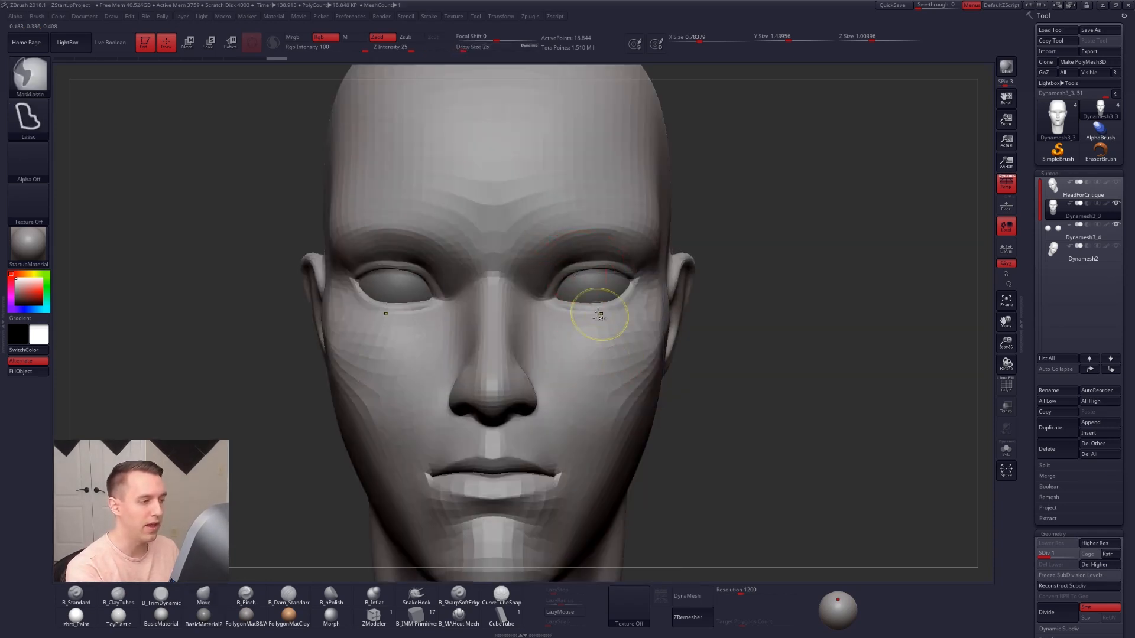
{"action": "key", "text": "space"}
{"action": "left_click_drag", "start_coordinate": [558, 285], "coordinate": [563, 285]}
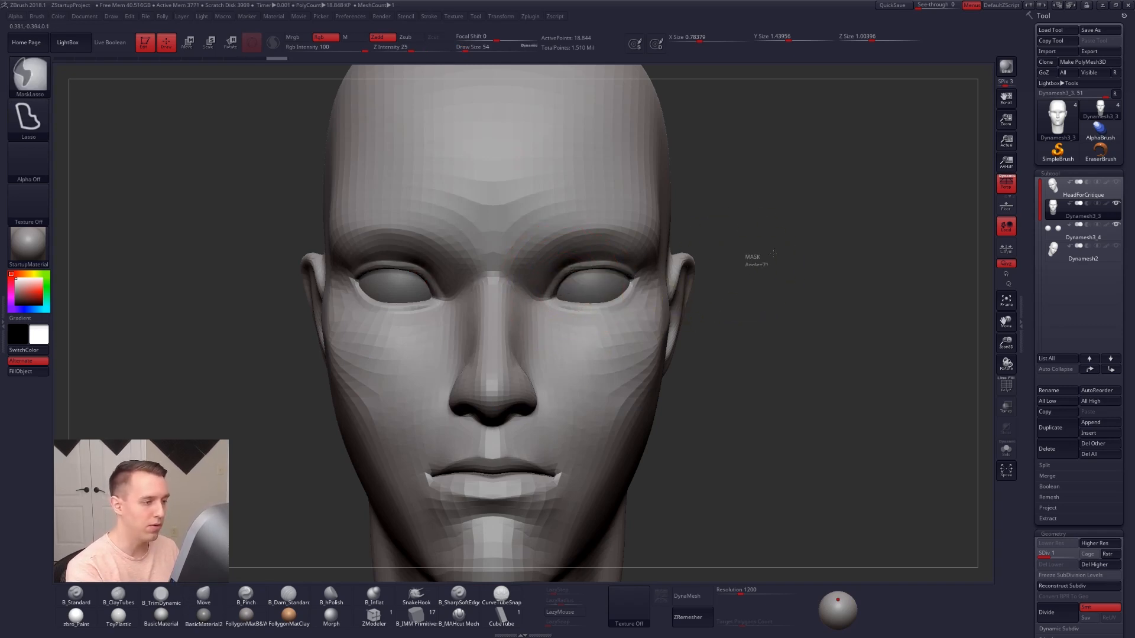
- Adjust the cheek in three-quarter view with the Move brush, checking the mesh wireframe
{"action": "right_click_drag", "start_coordinate": [615, 331], "coordinate": [540, 346]}
{"action": "key", "text": "space"}
{"action": "left_click_drag", "start_coordinate": [588, 295], "coordinate": [578, 295]}
{"action": "key", "text": "shift+f"}
{"action": "key", "text": "shift+f"}
{"action": "mouse_move", "coordinate": [642, 351]}
{"action": "right_mouse_down", "text": "ctrl"}
{"action": "mouse_move", "coordinate": [650, 371]}
{"action": "mouse_move", "coordinate": [649, 319]}
{"action": "right_mouse_up", "text": "ctrl"}
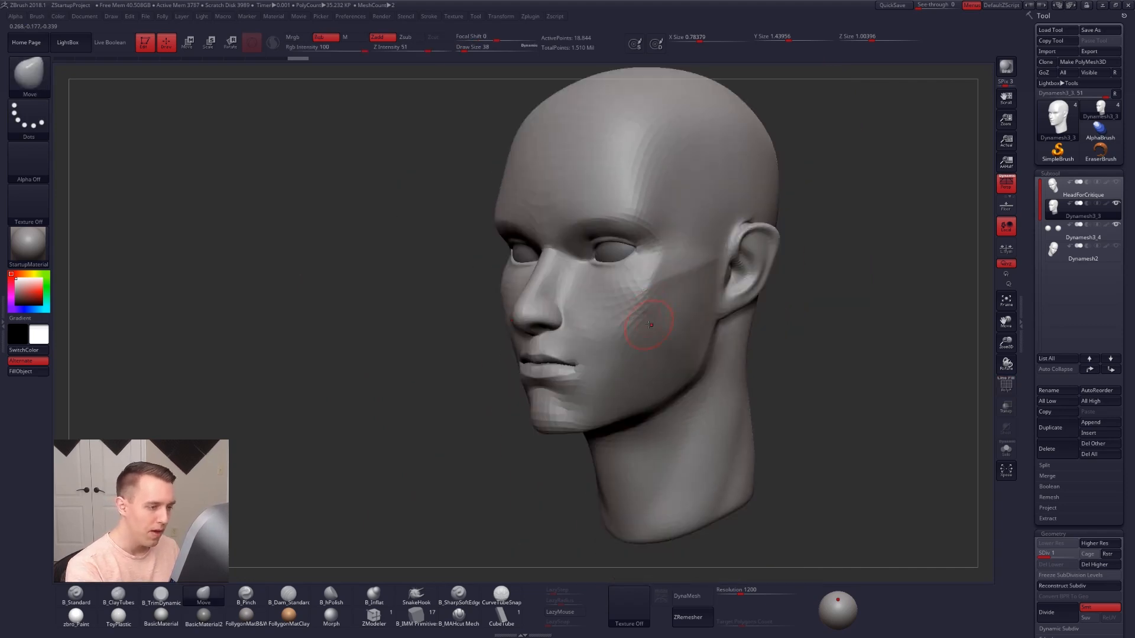
{"action": "key", "text": "space"}
{"action": "left_click_drag", "start_coordinate": [641, 325], "coordinate": [651, 325]}
- Raise the head to subdivision level 3, choose the Pinch brush, and check the wireframe from the front
{"action": "key", "text": "d"}
{"action": "key", "text": "d"}
{"action": "key", "text": "space"}
{"action": "left_click_drag", "start_coordinate": [611, 375], "coordinate": [607, 375]}
{"action": "key", "text": "5"}
{"action": "mouse_move", "coordinate": [648, 298]}
{"action": "right_mouse_down"}
{"action": "mouse_move", "coordinate": [730, 337]}
{"action": "mouse_move", "coordinate": [681, 386]}
{"action": "right_mouse_up"}
{"action": "key", "text": "shift+f"}
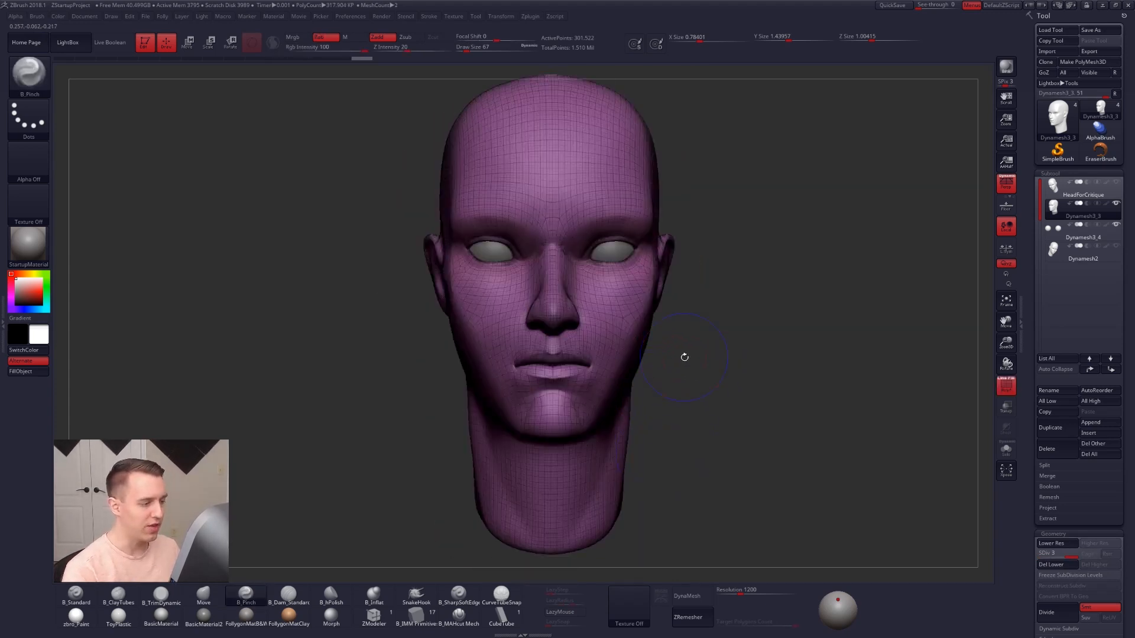
{"action": "key", "text": "shift+f"}
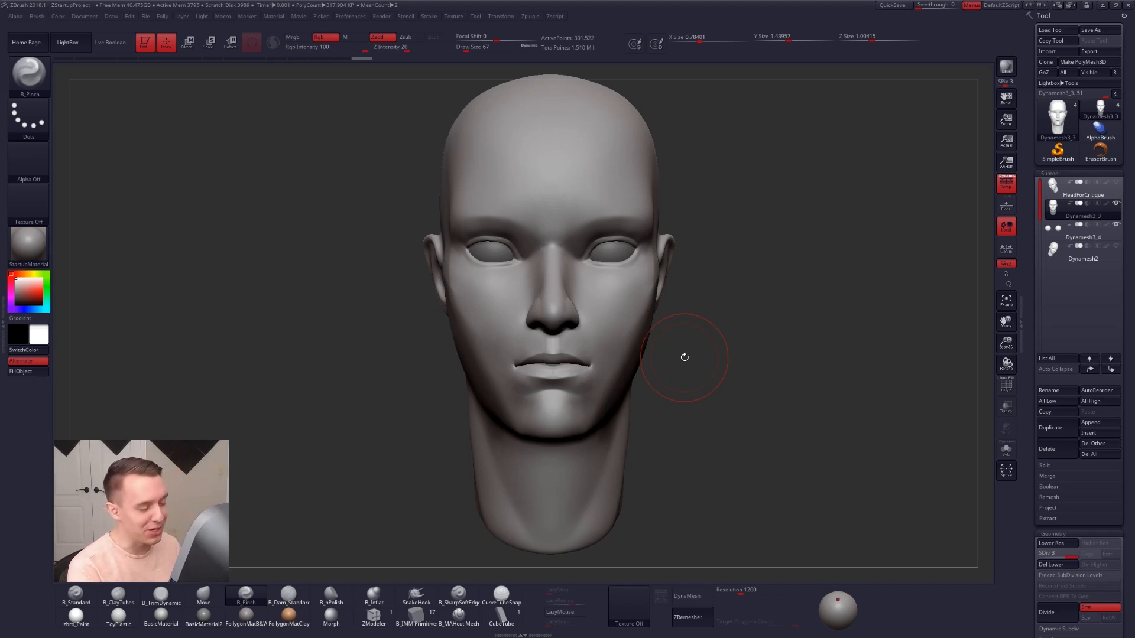
- Refine the chin and jawline from the front with the Pinch brush, ending at subdivision level 3
{"action": "right_click_drag", "start_coordinate": [615, 373], "coordinate": [582, 355]}
{"action": "key", "text": "shift+d"}
{"action": "key", "text": "d"}
{"action": "mouse_move", "coordinate": [595, 405]}
{"action": "right_mouse_down"}
{"action": "mouse_move", "coordinate": [555, 391]}
{"action": "mouse_move", "coordinate": [576, 407]}
{"action": "mouse_move", "coordinate": [639, 404]}
{"action": "right_mouse_up"}
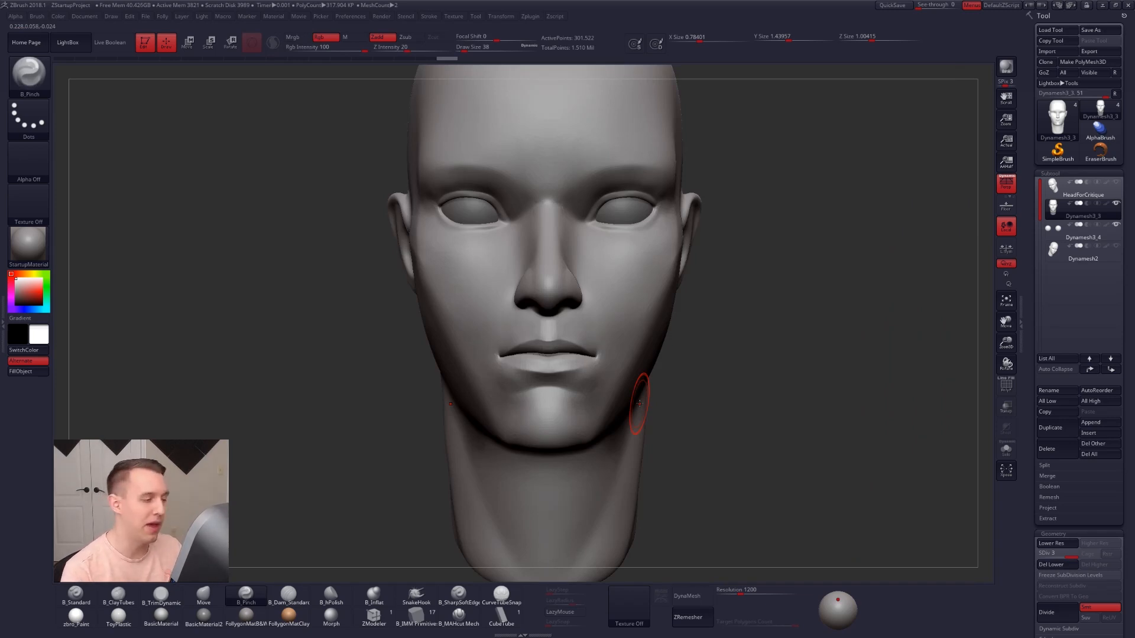
- Lasso-mask the area around the mouth from below, clear the mask, and view the lower face from the front
{"action": "right_click_drag", "start_coordinate": [741, 442], "coordinate": [704, 454], "text": "ctrl"}
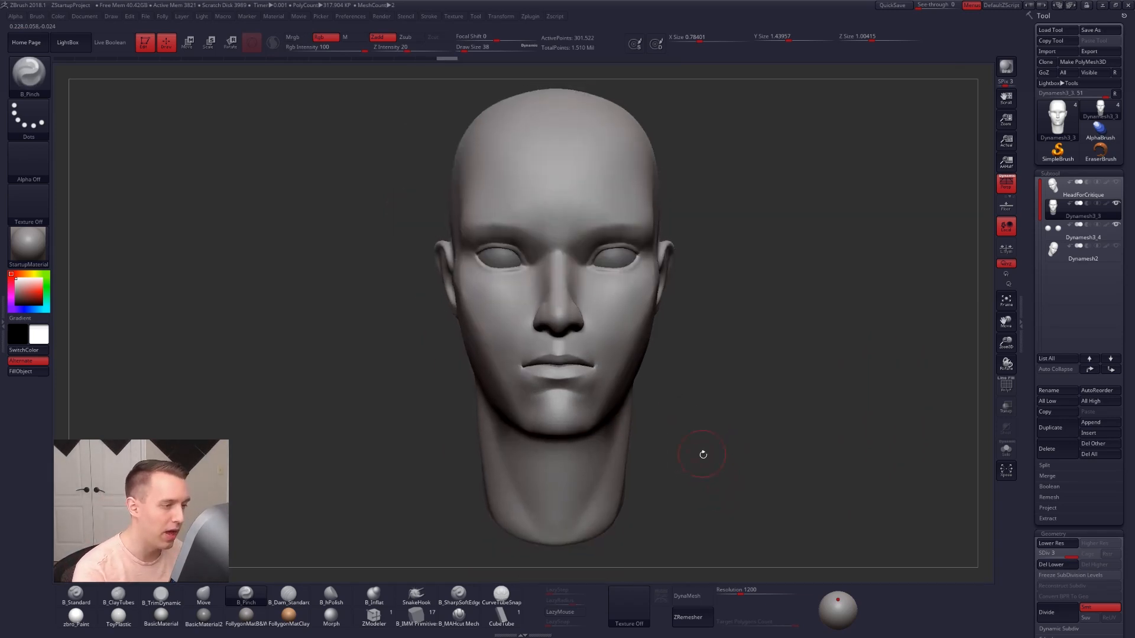
{"action": "mouse_move", "coordinate": [662, 495]}
{"action": "right_mouse_down"}
{"action": "mouse_move", "coordinate": [680, 514]}
{"action": "mouse_move", "coordinate": [689, 428]}
{"action": "mouse_move", "coordinate": [691, 456]}
{"action": "mouse_move", "coordinate": [659, 391]}
{"action": "mouse_move", "coordinate": [578, 340]}
{"action": "mouse_move", "coordinate": [609, 331]}
{"action": "mouse_move", "coordinate": [591, 347]}
{"action": "right_mouse_up"}
{"action": "right_click_drag", "start_coordinate": [516, 325], "coordinate": [507, 335]}
{"action": "mouse_move", "coordinate": [531, 326]}
{"action": "left_mouse_down", "text": "ctrl"}
{"action": "mouse_move", "coordinate": [479, 337]}
{"action": "mouse_move", "coordinate": [478, 366]}
{"action": "left_mouse_up", "text": "ctrl"}
{"action": "mouse_move", "coordinate": [476, 318]}
{"action": "left_mouse_down", "text": "ctrl"}
{"action": "mouse_move", "coordinate": [467, 302]}
{"action": "mouse_move", "coordinate": [494, 290]}
{"action": "left_mouse_up", "text": "ctrl"}
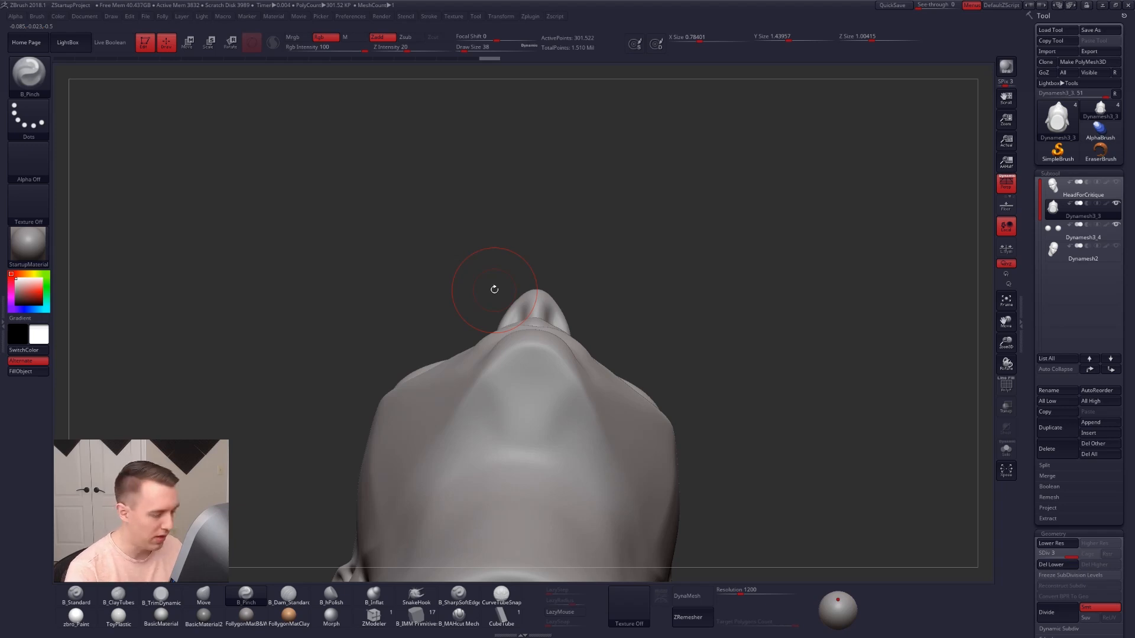
{"action": "left_click_drag", "start_coordinate": [613, 348], "coordinate": [579, 308]}
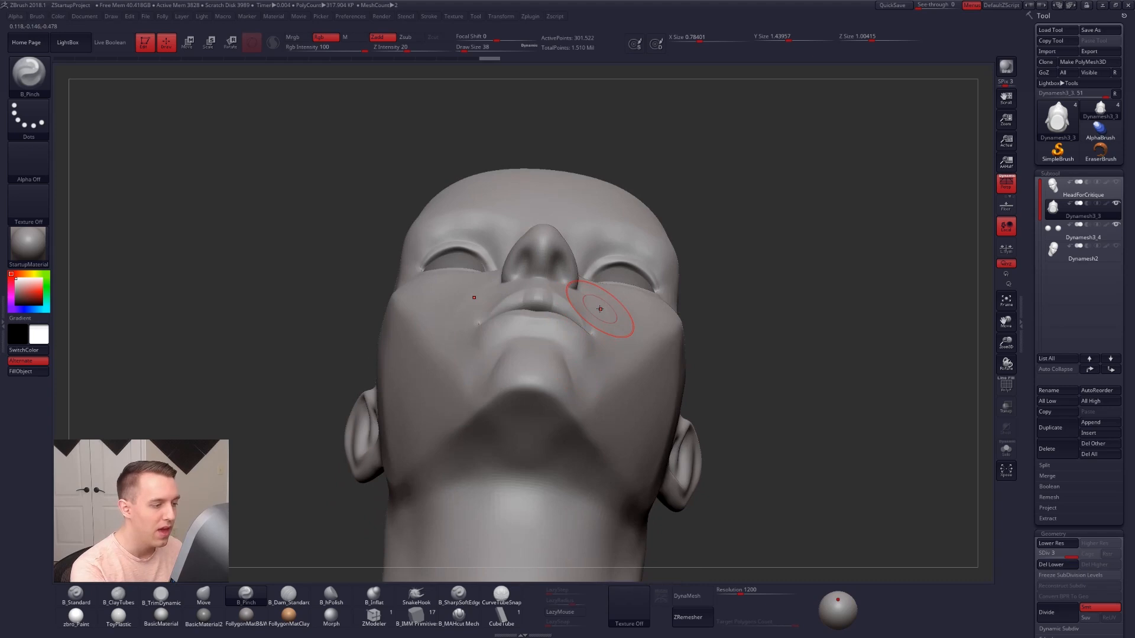
{"action": "right_click_drag", "start_coordinate": [579, 345], "coordinate": [583, 386]}
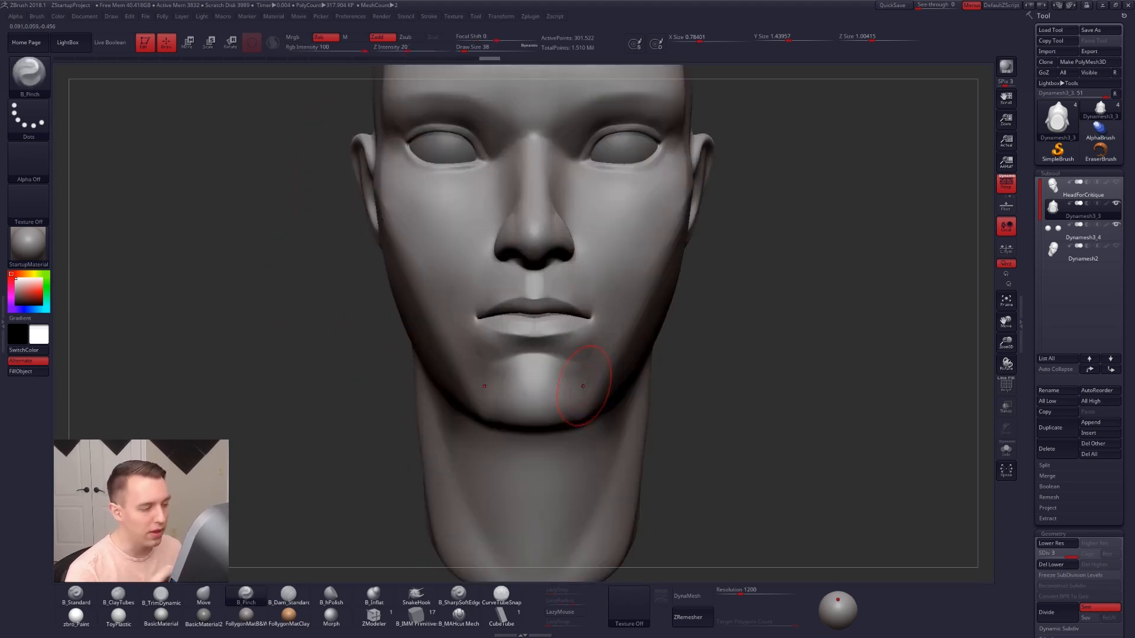
- Sharpen the line between the lips with the Pinch brush at draw size 12
{"action": "right_click_drag", "start_coordinate": [582, 378], "coordinate": [575, 419], "text": "ctrl"}
{"action": "key", "text": "space"}
{"action": "left_click_drag", "start_coordinate": [545, 325], "coordinate": [535, 325]}
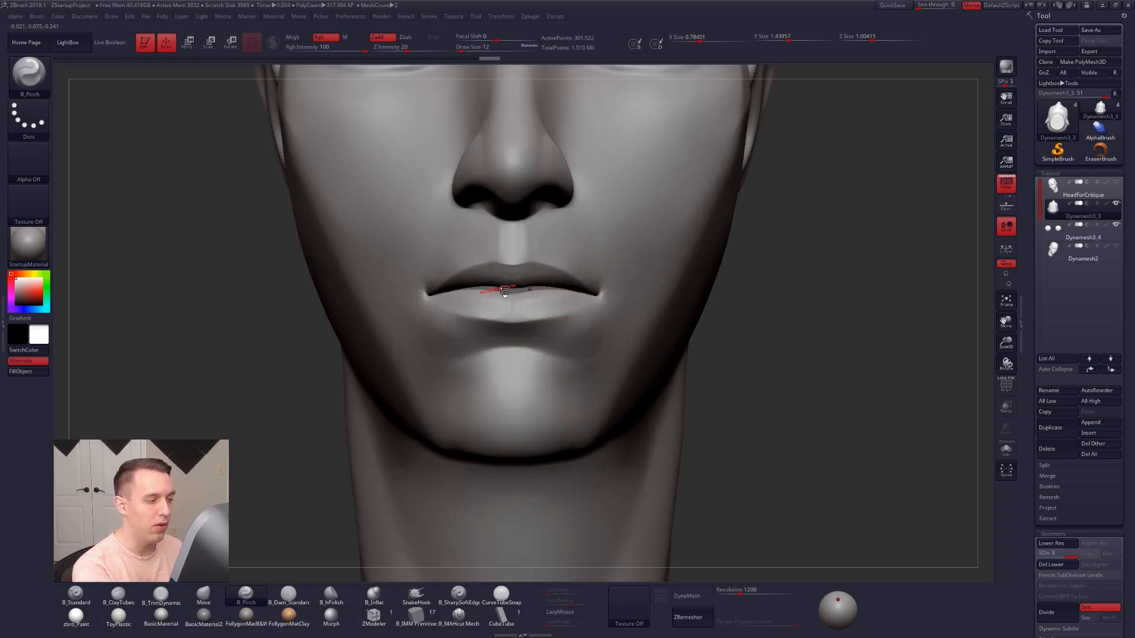
- Build up the lips and mouth corners with the ClayTubes brush at draw size 25
{"action": "key", "text": "2"}
{"action": "right_click_drag", "start_coordinate": [538, 306], "coordinate": [594, 353], "text": "alt"}
{"action": "key", "text": "space"}
{"action": "left_click_drag", "start_coordinate": [566, 315], "coordinate": [574, 316]}
{"action": "right_click_drag", "start_coordinate": [575, 319], "coordinate": [565, 336]}
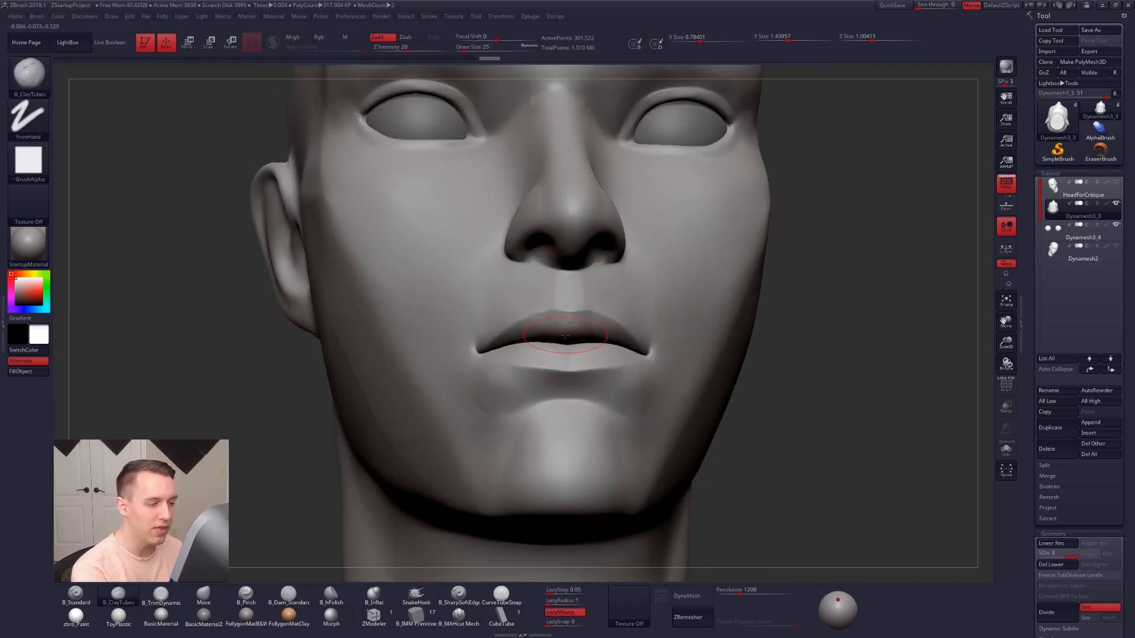
{"action": "left_click_drag", "start_coordinate": [565, 335], "coordinate": [608, 332]}
{"action": "left_click", "coordinate": [648, 374]}
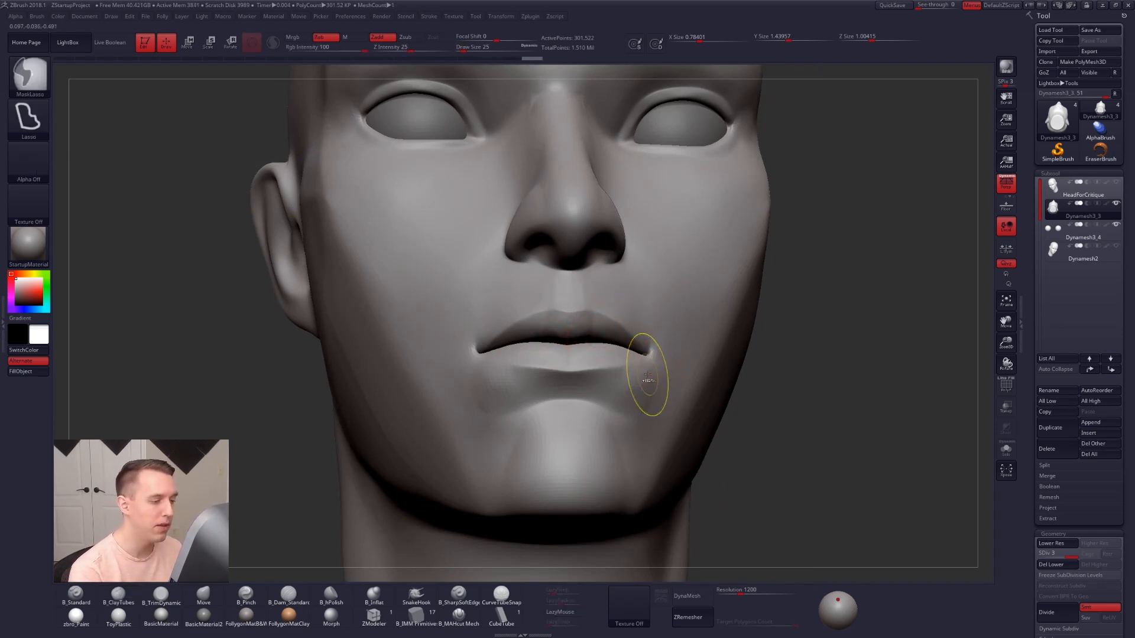
{"action": "right_click_drag", "start_coordinate": [648, 373], "coordinate": [592, 382]}
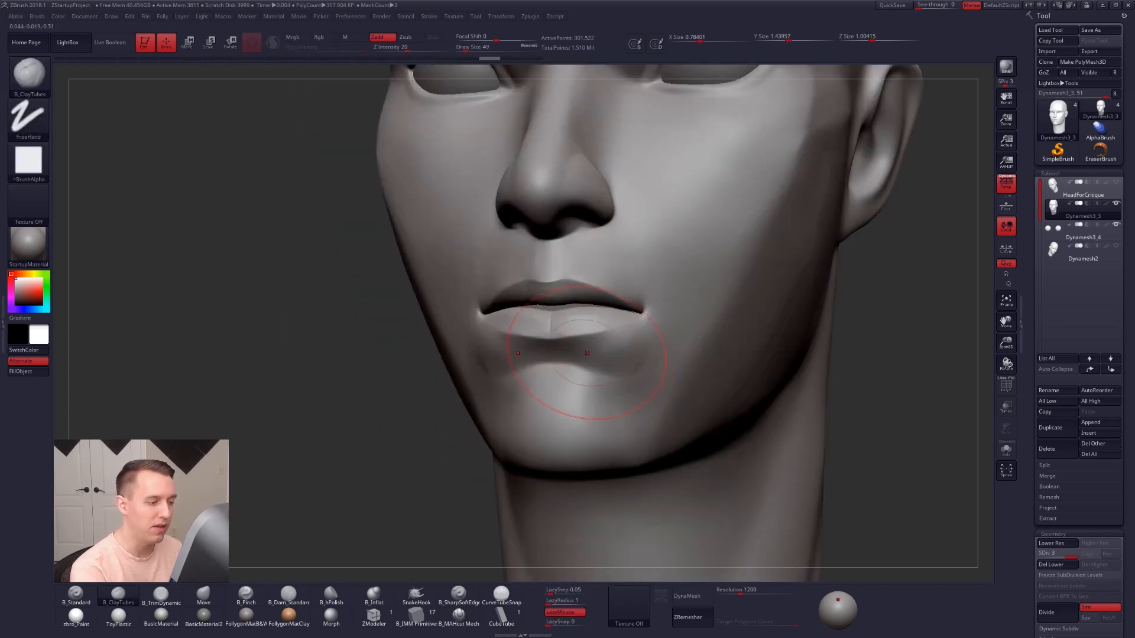
- Try ClayTubes strokes beside the lower lip at draw size 14 and undo them
{"action": "key", "text": "["}
{"action": "key", "text": "["}
{"action": "key", "text": "["}
{"action": "left_click_drag", "start_coordinate": [650, 342], "coordinate": [690, 338]}
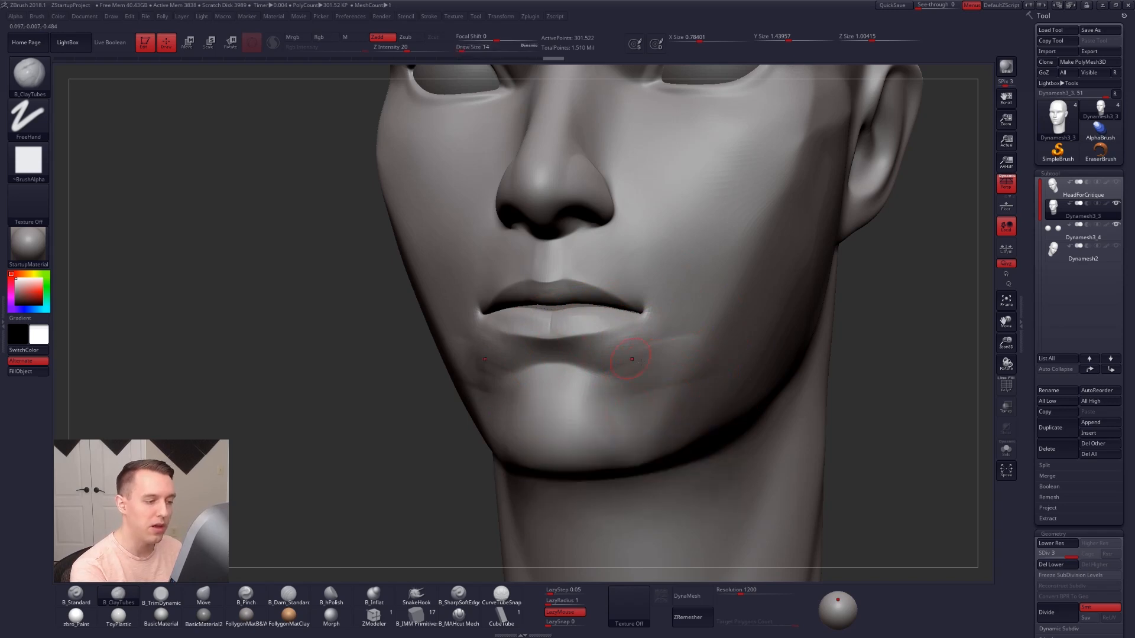
{"action": "key", "text": "ctrl"}
{"action": "key", "text": "ctrl+z"}
{"action": "key", "text": "ctrl+z"}
{"action": "key", "text": "ctrl+z"}
{"action": "key", "text": "ctrl+z"}
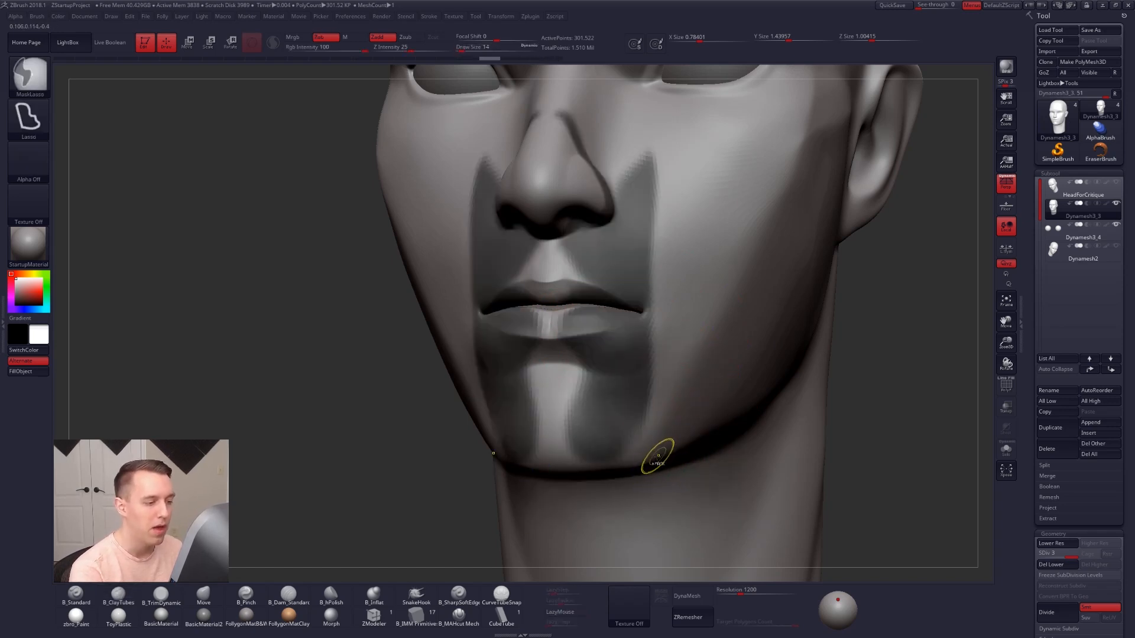
{"action": "key", "text": "ctrl+shift+z"}
- Mask everything except the area beneath the lower lip in side view, and clear the mask
{"action": "key", "text": "]"}
{"action": "key", "text": "]"}
{"action": "right_click_drag", "start_coordinate": [639, 367], "coordinate": [672, 377]}
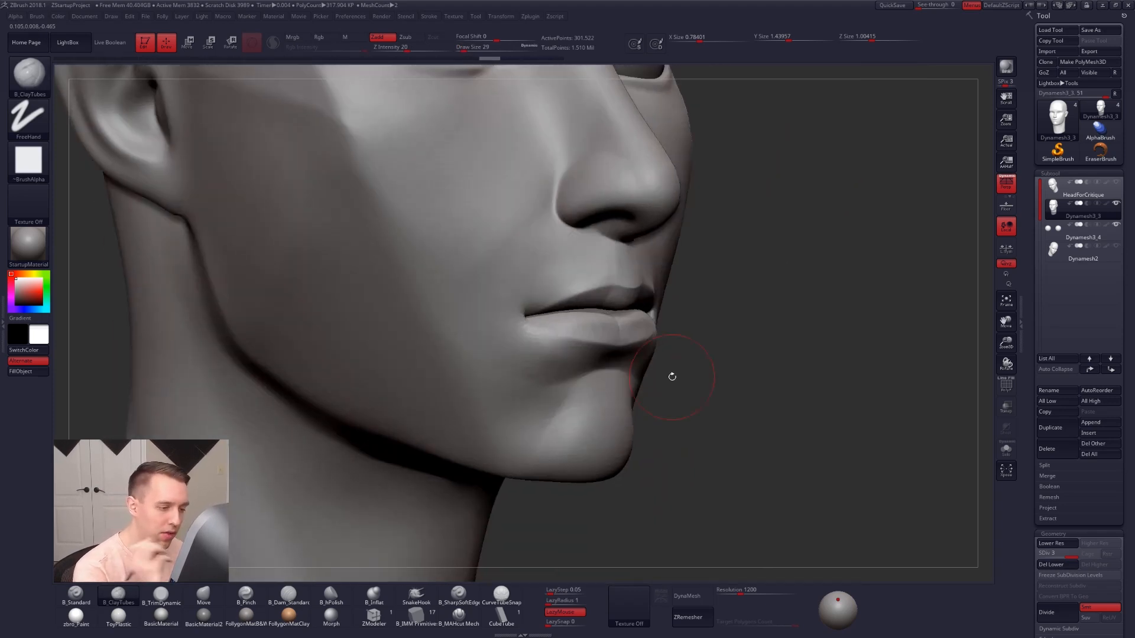
{"action": "right_click_drag", "start_coordinate": [650, 365], "coordinate": [658, 322]}
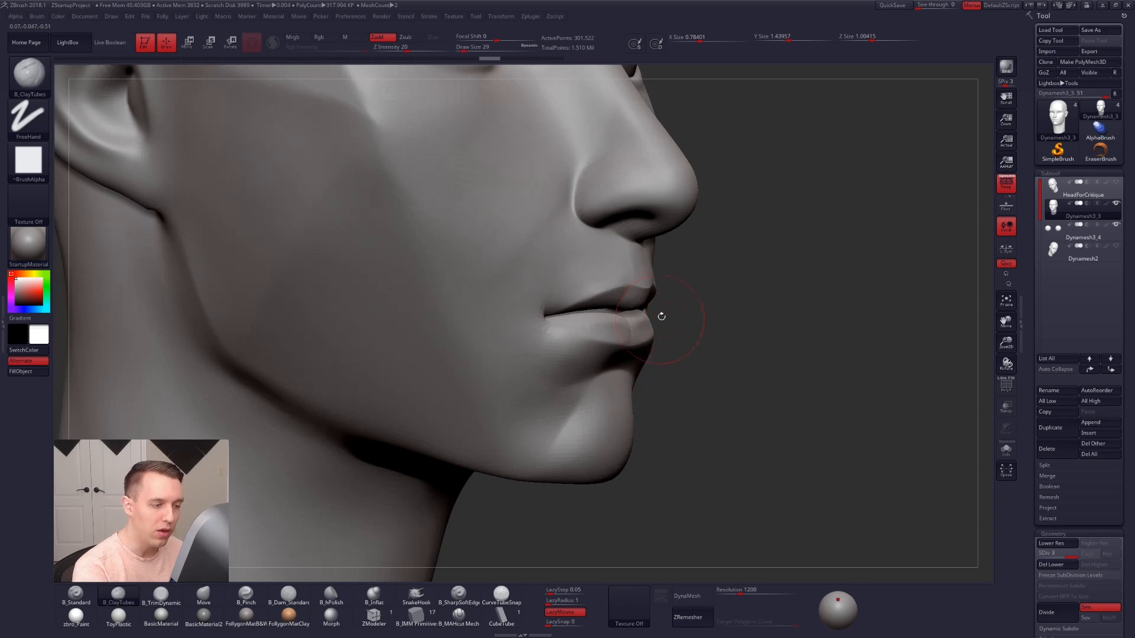
{"action": "key", "text": "ctrl"}
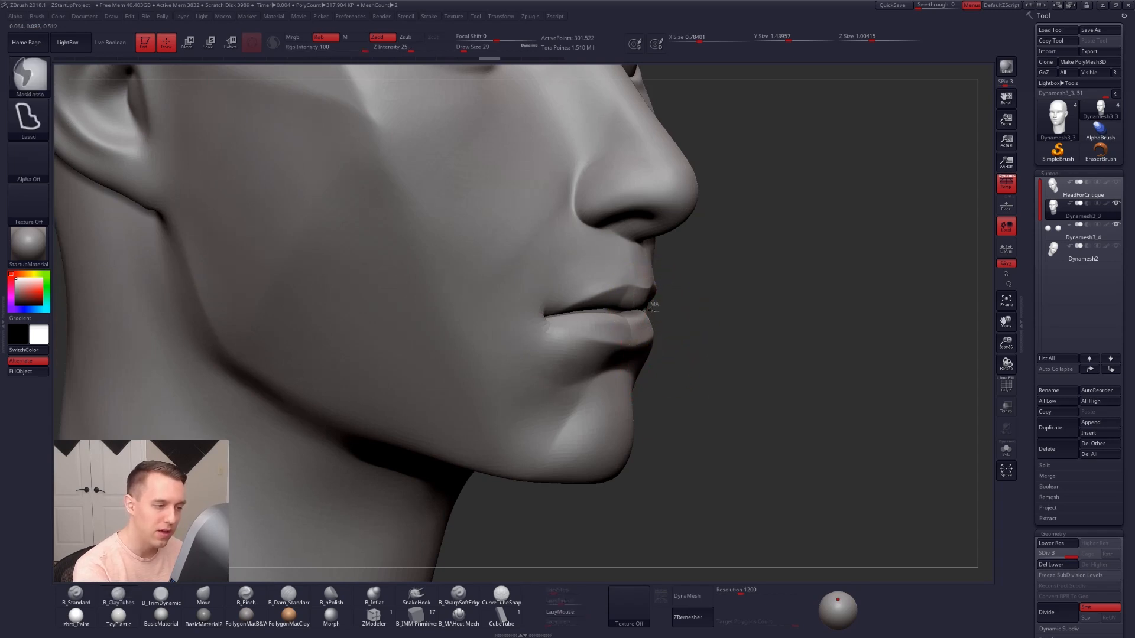
{"action": "mouse_move", "coordinate": [640, 333]}
{"action": "left_mouse_down", "text": "ctrl"}
{"action": "mouse_move", "coordinate": [625, 426]}
{"action": "mouse_move", "coordinate": [689, 362]}
{"action": "left_mouse_up", "text": "ctrl"}
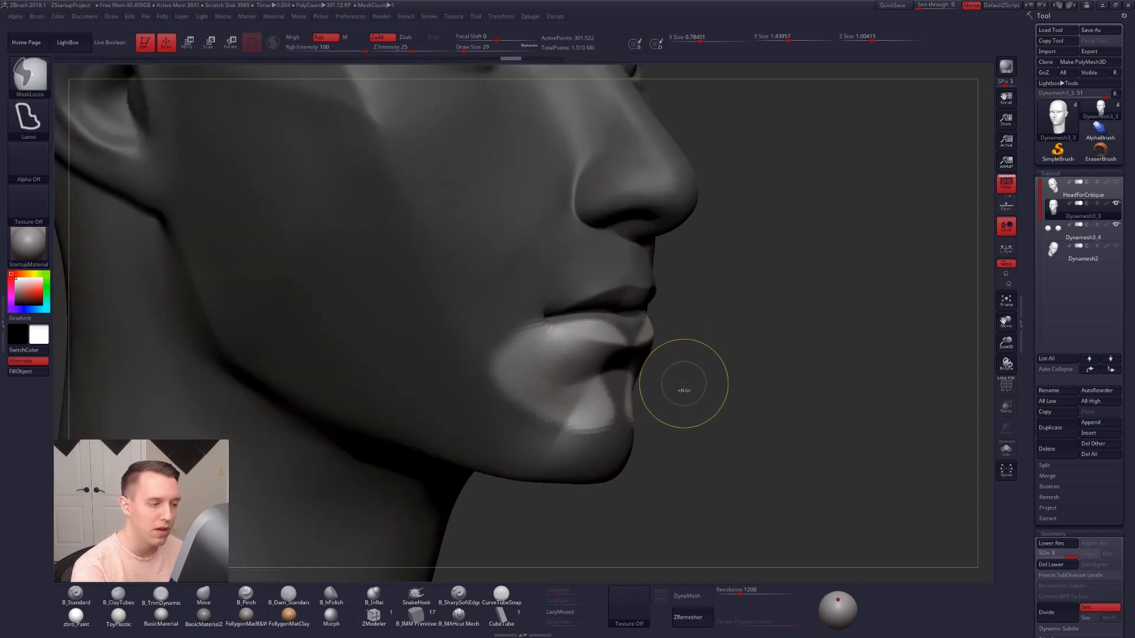
{"action": "left_click", "coordinate": [670, 367], "text": "ctrl"}
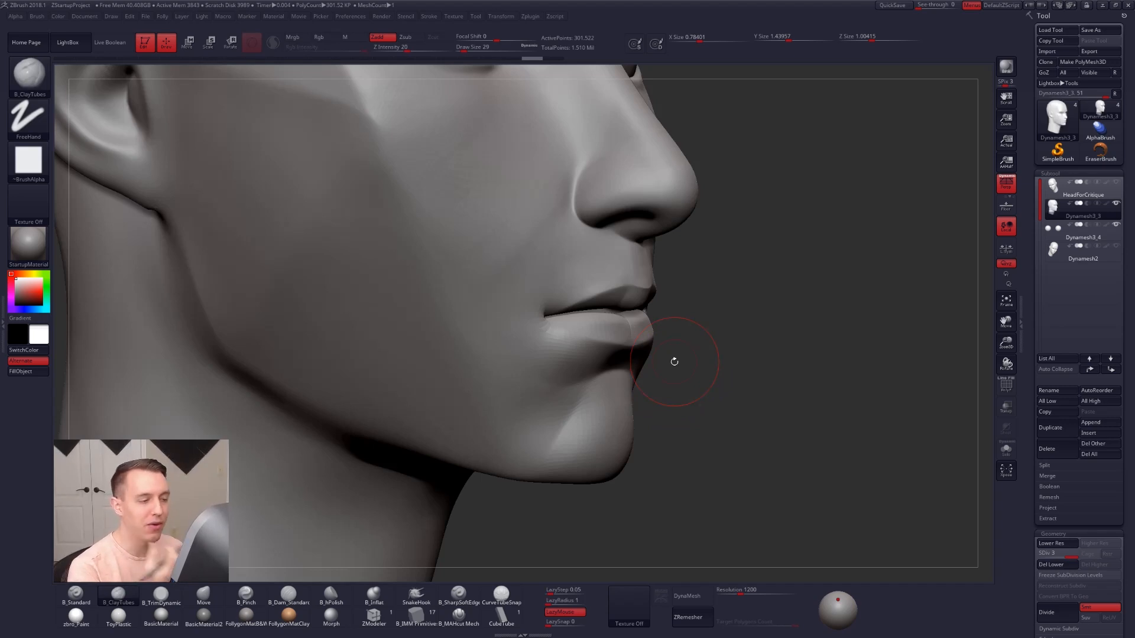
- Lower the head to subdivision level 1 and try a Transpose topological mask at the mouth corner
{"action": "mouse_move", "coordinate": [667, 349]}
{"action": "left_mouse_down"}
{"action": "mouse_move", "coordinate": [520, 354]}
{"action": "mouse_move", "coordinate": [640, 354]}
{"action": "left_mouse_up"}
{"action": "key", "text": "shift+d"}
{"action": "key", "text": "shift+d"}
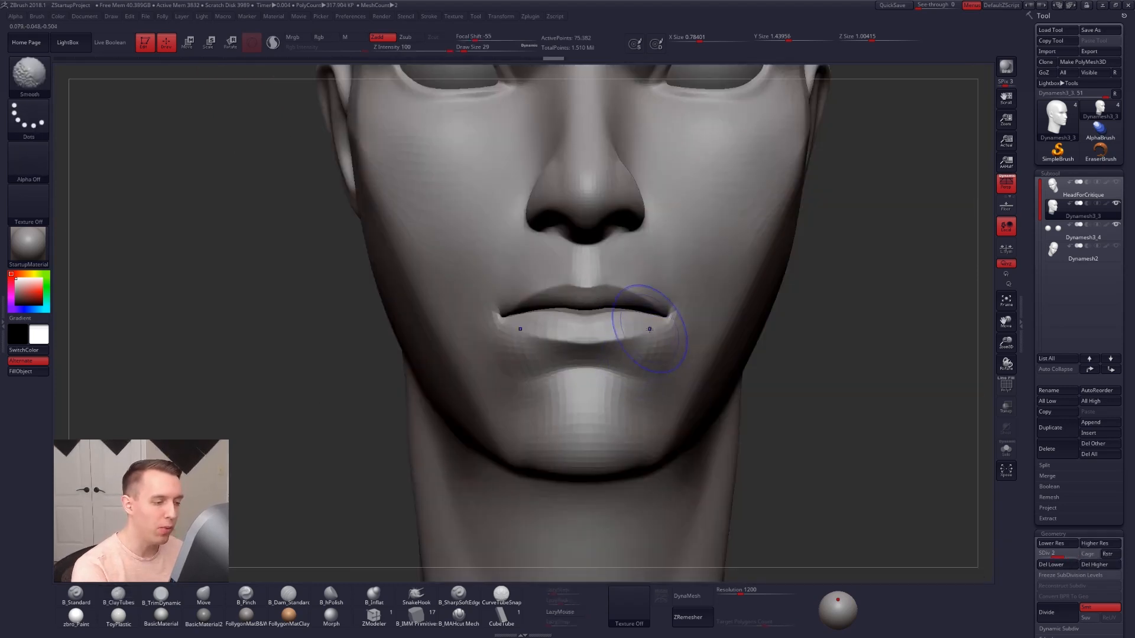
{"action": "key", "text": "shift+f"}
{"action": "key", "text": "shift+f"}
{"action": "key", "text": "w"}
{"action": "mouse_move", "coordinate": [663, 285]}
{"action": "left_mouse_down", "text": "ctrl"}
{"action": "mouse_move", "coordinate": [663, 316]}
{"action": "mouse_move", "coordinate": [680, 328]}
{"action": "left_mouse_up", "text": "ctrl"}
{"action": "key", "text": "h"}
{"action": "key", "text": "q"}
- Select the Move brush and check the wireframe around the mouth
{"action": "key", "text": "shift+f"}
{"action": "key", "text": "b"}
{"action": "key", "text": "m"}
{"action": "key", "text": "v"}
{"action": "key", "text": "shift+f"}
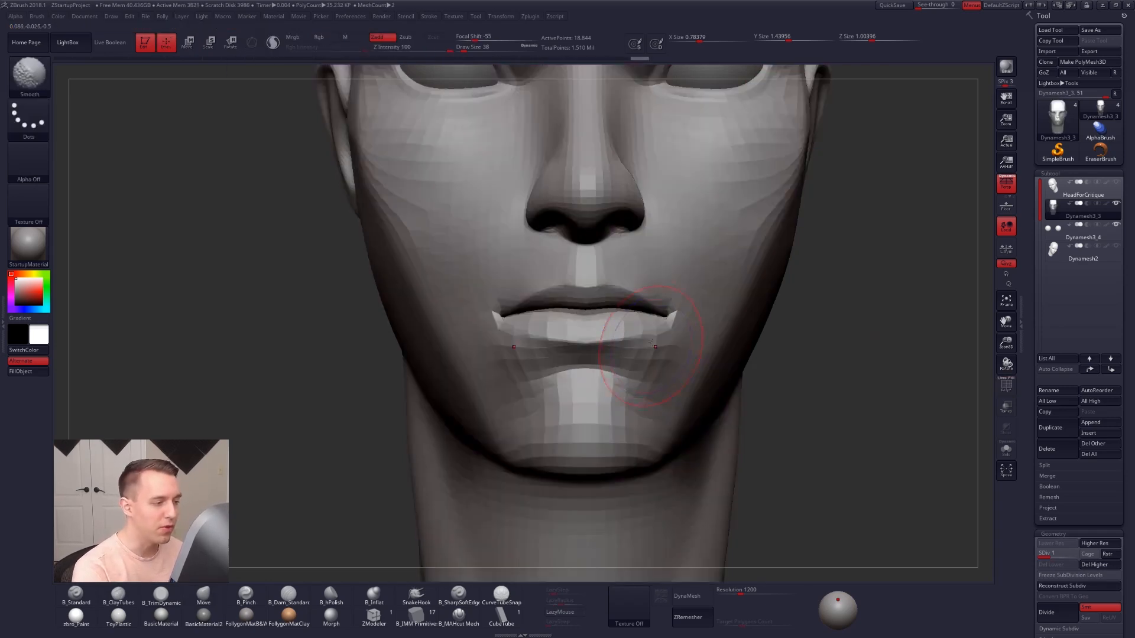
- Create a Transpose topological mask from the mouth corner, soften it, and invert it to leave the lower lip editable
{"action": "key", "text": "w"}
{"action": "mouse_move", "coordinate": [664, 297]}
{"action": "left_mouse_down", "text": "ctrl"}
{"action": "mouse_move", "coordinate": [662, 378]}
{"action": "mouse_move", "coordinate": [670, 293]}
{"action": "left_mouse_up", "text": "ctrl"}
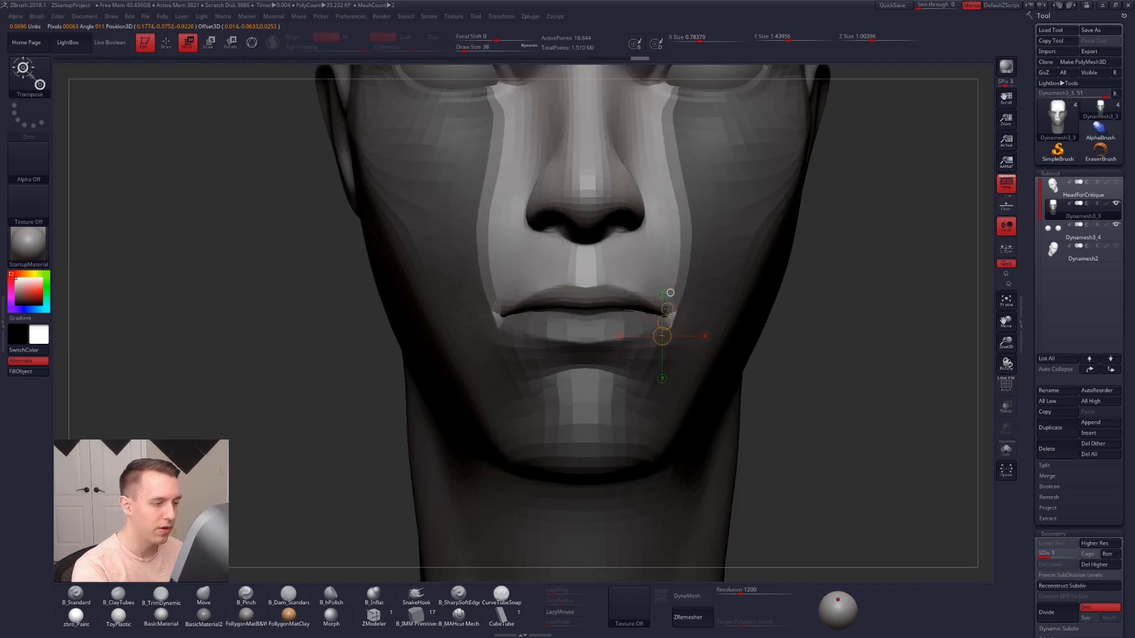
{"action": "key", "text": "q"}
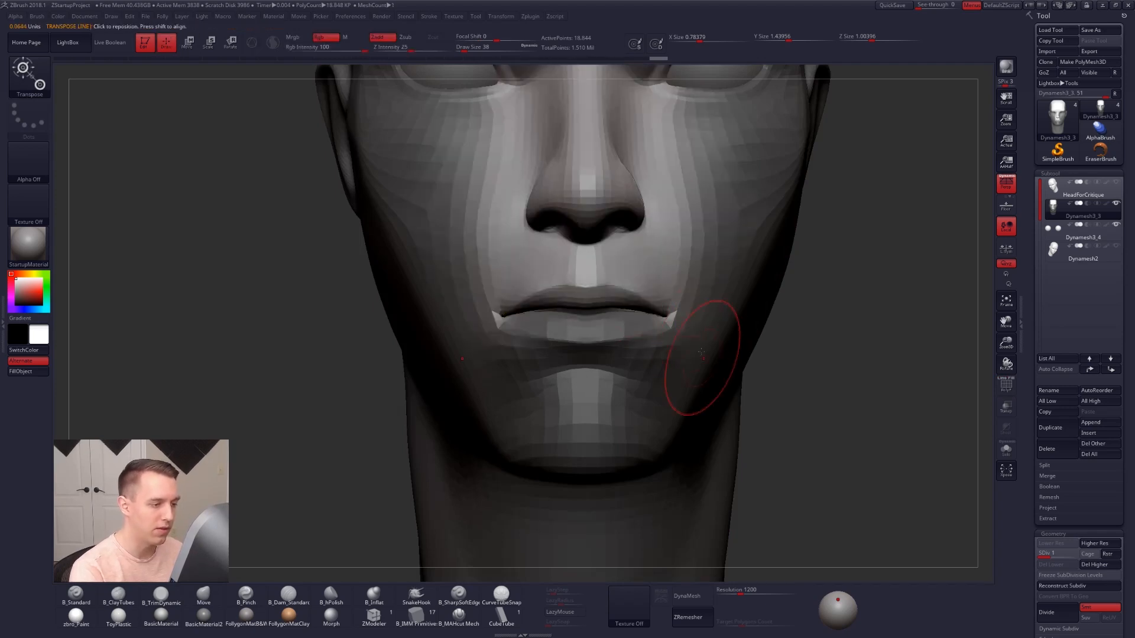
{"action": "key", "text": "ctrl"}
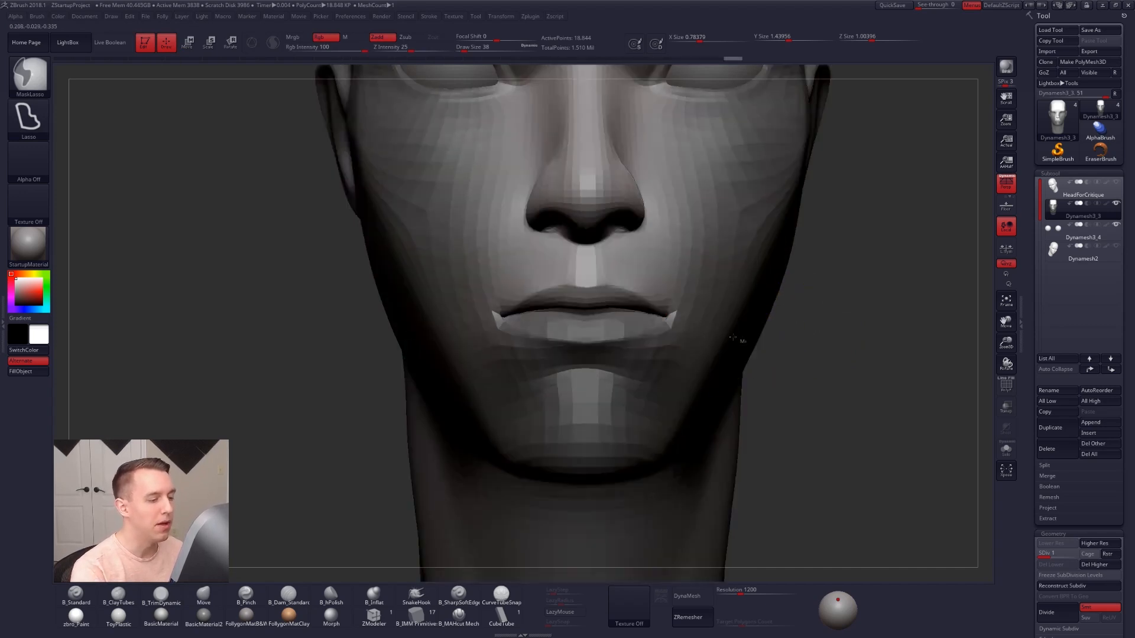
- Reshape the unmasked lower lip in profile with the Move brush
{"action": "mouse_move", "coordinate": [795, 320]}
{"action": "left_mouse_down"}
{"action": "mouse_move", "coordinate": [641, 340]}
{"action": "mouse_move", "coordinate": [653, 336]}
{"action": "left_mouse_up"}
{"action": "key", "text": "space"}
{"action": "key", "text": "space"}
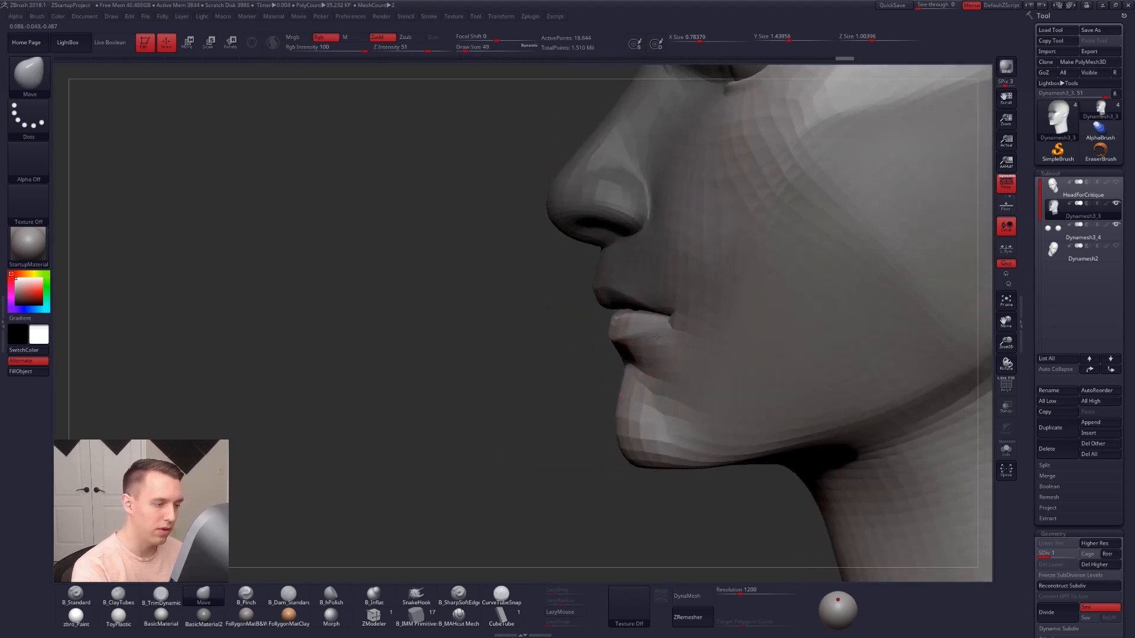
{"action": "mouse_move", "coordinate": [648, 343]}
{"action": "right_mouse_down"}
{"action": "mouse_move", "coordinate": [671, 408]}
{"action": "mouse_move", "coordinate": [594, 418]}
{"action": "right_mouse_up"}
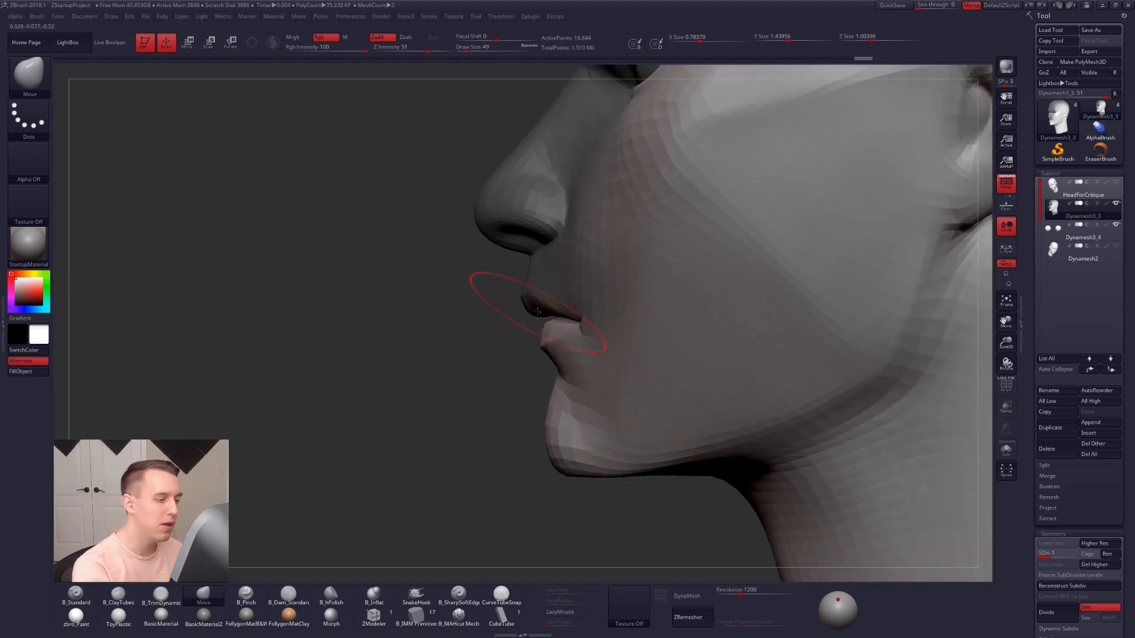
{"action": "key", "text": "w"}
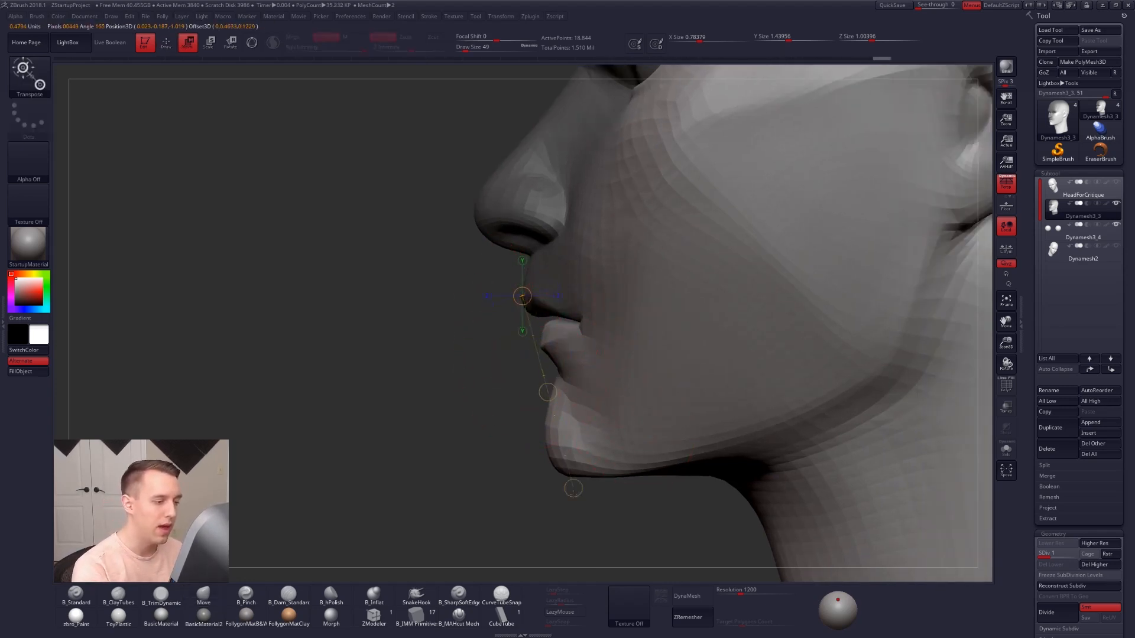
{"action": "key", "text": "q"}
{"action": "key", "text": "space"}
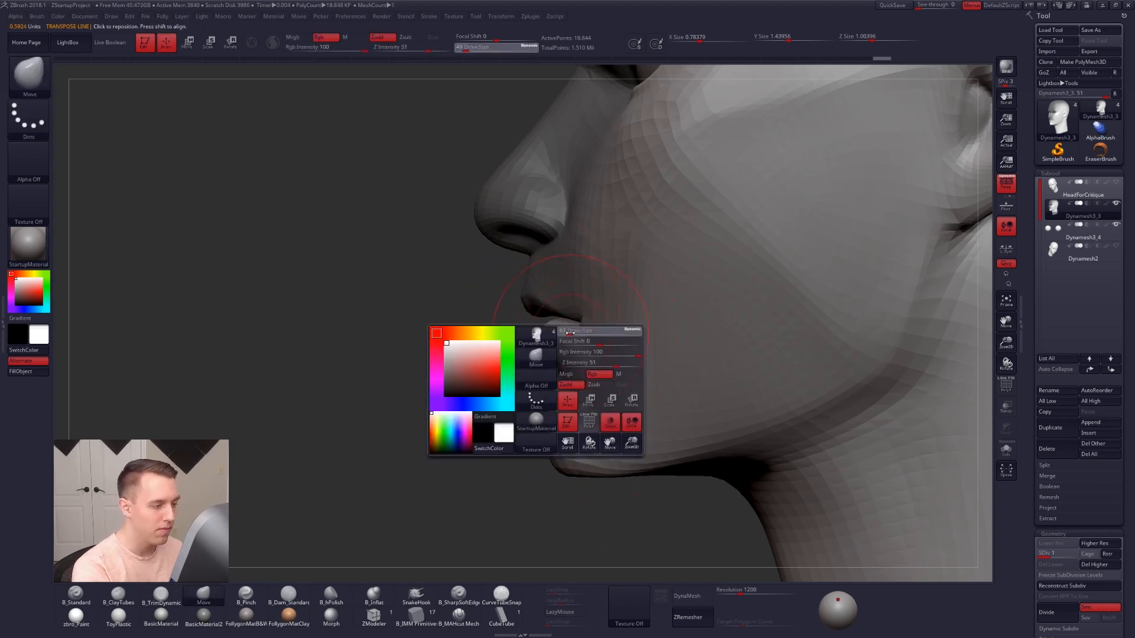
{"action": "left_click_drag", "start_coordinate": [567, 332], "coordinate": [566, 332]}
- Adjust the lower lip near the mouth corners with the Move brush, working between front and side views
{"action": "right_click_drag", "start_coordinate": [573, 345], "coordinate": [703, 348]}
{"action": "key", "text": "space"}
{"action": "left_click_drag", "start_coordinate": [569, 349], "coordinate": [573, 348]}
{"action": "right_click_drag", "start_coordinate": [571, 349], "coordinate": [473, 346]}
{"action": "right_click_drag", "start_coordinate": [562, 343], "coordinate": [721, 346]}
{"action": "key", "text": "space"}
{"action": "left_click_drag", "start_coordinate": [573, 349], "coordinate": [569, 349]}
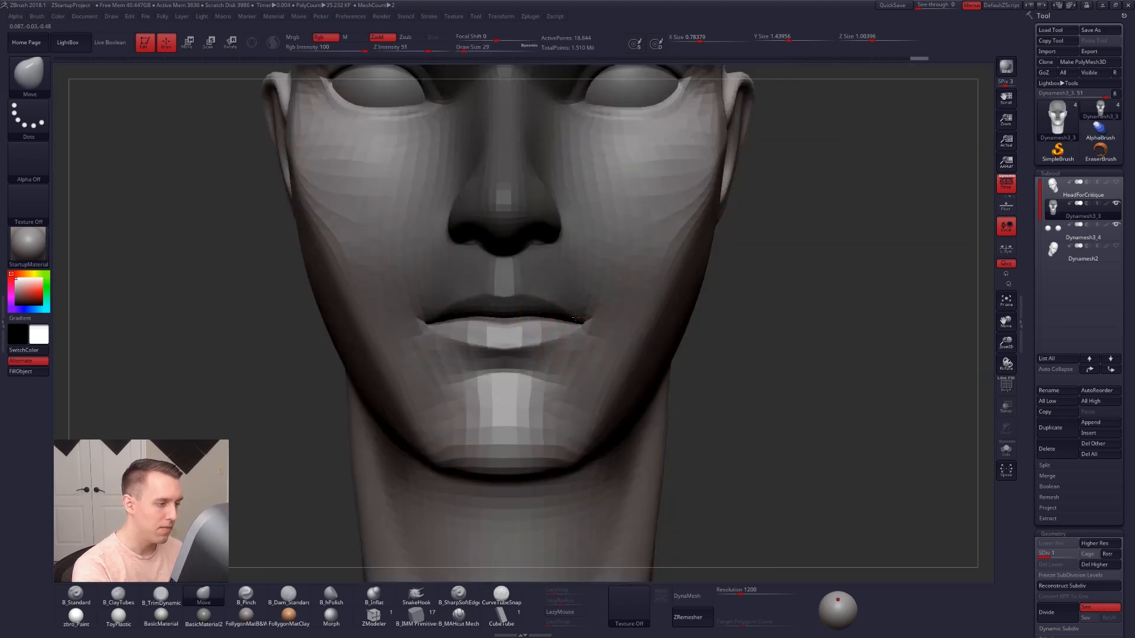
- Refine the lower lip and the area beneath it with varying Move brush sizes, and clear the mask
{"action": "right_click_drag", "start_coordinate": [569, 413], "coordinate": [567, 293]}
{"action": "key", "text": "space"}
{"action": "left_click_drag", "start_coordinate": [564, 340], "coordinate": [569, 374]}
{"action": "mouse_move", "coordinate": [569, 374]}
{"action": "right_mouse_down"}
{"action": "mouse_move", "coordinate": [585, 449]}
{"action": "mouse_move", "coordinate": [556, 467]}
{"action": "mouse_move", "coordinate": [555, 402]}
{"action": "right_mouse_up"}
{"action": "key", "text": "space"}
{"action": "left_click_drag", "start_coordinate": [591, 371], "coordinate": [587, 370]}
{"action": "right_click_drag", "start_coordinate": [587, 370], "coordinate": [632, 429], "text": "alt"}
{"action": "left_click_drag", "start_coordinate": [745, 395], "coordinate": [760, 411], "text": "ctrl"}
{"action": "right_click_drag", "start_coordinate": [645, 446], "coordinate": [639, 381], "text": "alt"}
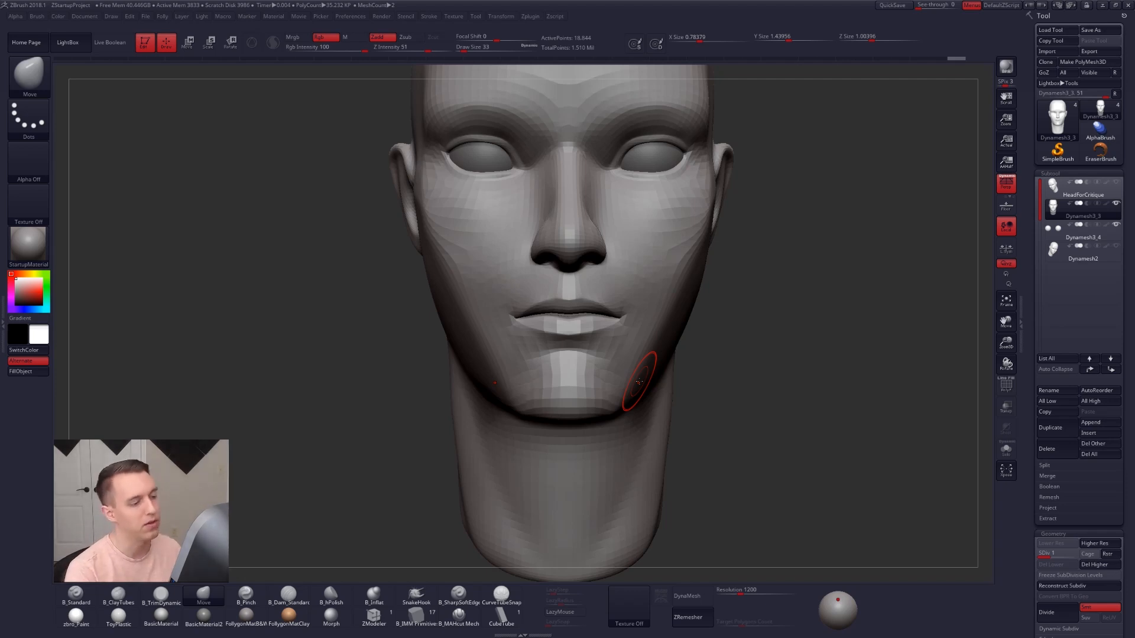
- Refine the forms around the mouth with the Move brush at draw size 21 and smooth them
{"action": "right_click_drag", "start_coordinate": [608, 338], "coordinate": [569, 383]}
{"action": "key", "text": "space"}
{"action": "left_click_drag", "start_coordinate": [605, 324], "coordinate": [596, 324]}
{"action": "right_click_drag", "start_coordinate": [671, 353], "coordinate": [574, 413], "text": "alt"}
{"action": "mouse_move", "coordinate": [656, 329]}
{"action": "right_mouse_down", "text": "alt"}
{"action": "mouse_move", "coordinate": [684, 377]}
{"action": "mouse_move", "coordinate": [709, 384]}
{"action": "right_mouse_up", "text": "alt"}
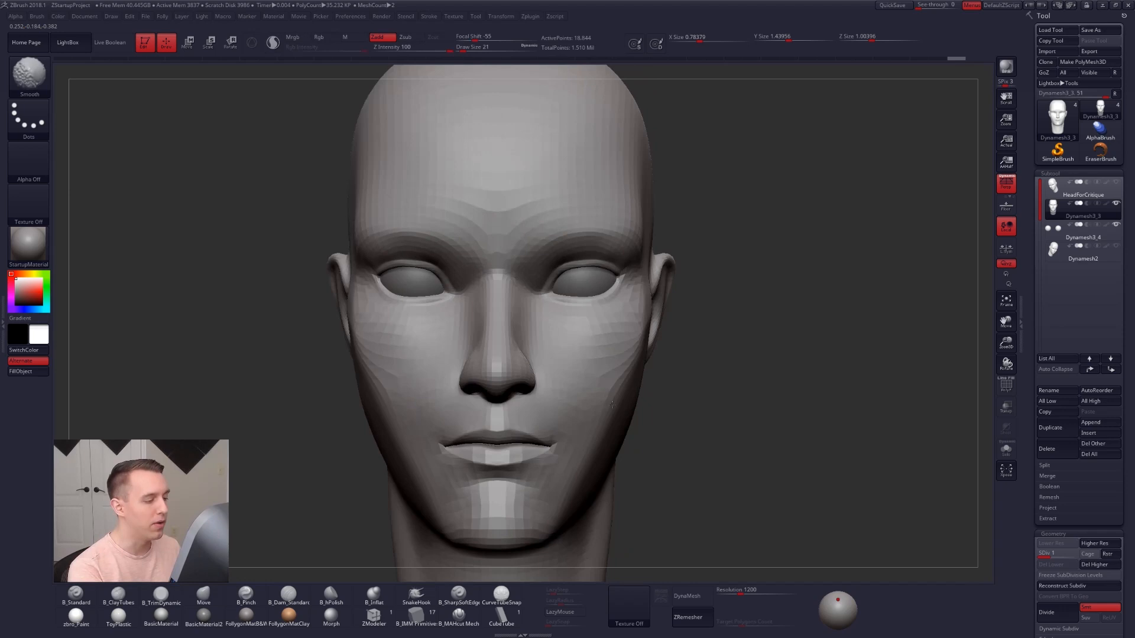
{"action": "right_click_drag", "start_coordinate": [612, 397], "coordinate": [624, 313], "text": "alt"}
{"action": "right_click_drag", "start_coordinate": [580, 367], "coordinate": [591, 354], "text": "alt"}
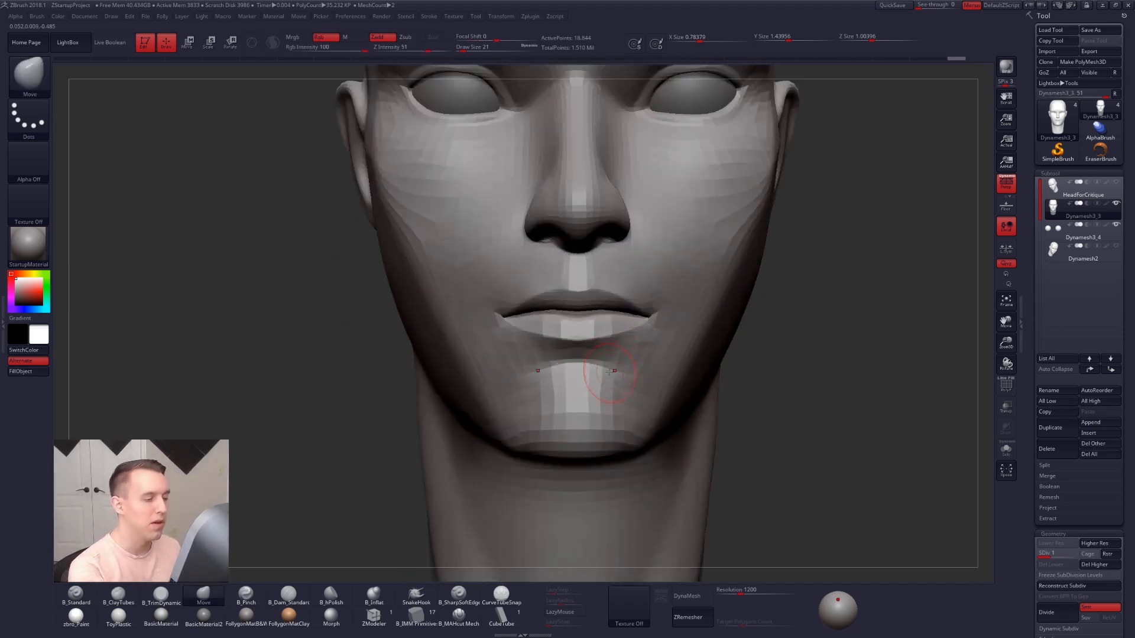
- Select the ClayTubes brush, raise the head two subdivision levels, and enlarge the brush to draw size 38
{"action": "key", "text": "b"}
{"action": "key", "text": "c"}
{"action": "key", "text": "t"}
{"action": "key", "text": "d"}
{"action": "key", "text": "d"}
{"action": "key", "text": "space"}
{"action": "left_click_drag", "start_coordinate": [602, 338], "coordinate": [603, 337]}
{"action": "right_click_drag", "start_coordinate": [657, 393], "coordinate": [579, 397]}
{"action": "key", "text": "space"}
{"action": "mouse_move", "coordinate": [608, 337]}
{"action": "left_mouse_down"}
{"action": "mouse_move", "coordinate": [642, 356]}
{"action": "mouse_move", "coordinate": [614, 370]}
{"action": "left_mouse_up"}
- Try building up clay below and beside the mouth corners, and undo the strokes
{"action": "mouse_move", "coordinate": [674, 355]}
{"action": "left_mouse_down"}
{"action": "mouse_move", "coordinate": [638, 376]}
{"action": "mouse_move", "coordinate": [614, 373]}
{"action": "mouse_move", "coordinate": [627, 373]}
{"action": "left_mouse_up"}
{"action": "mouse_move", "coordinate": [673, 363]}
{"action": "left_mouse_down"}
{"action": "mouse_move", "coordinate": [639, 378]}
{"action": "mouse_move", "coordinate": [627, 363]}
{"action": "left_mouse_up"}
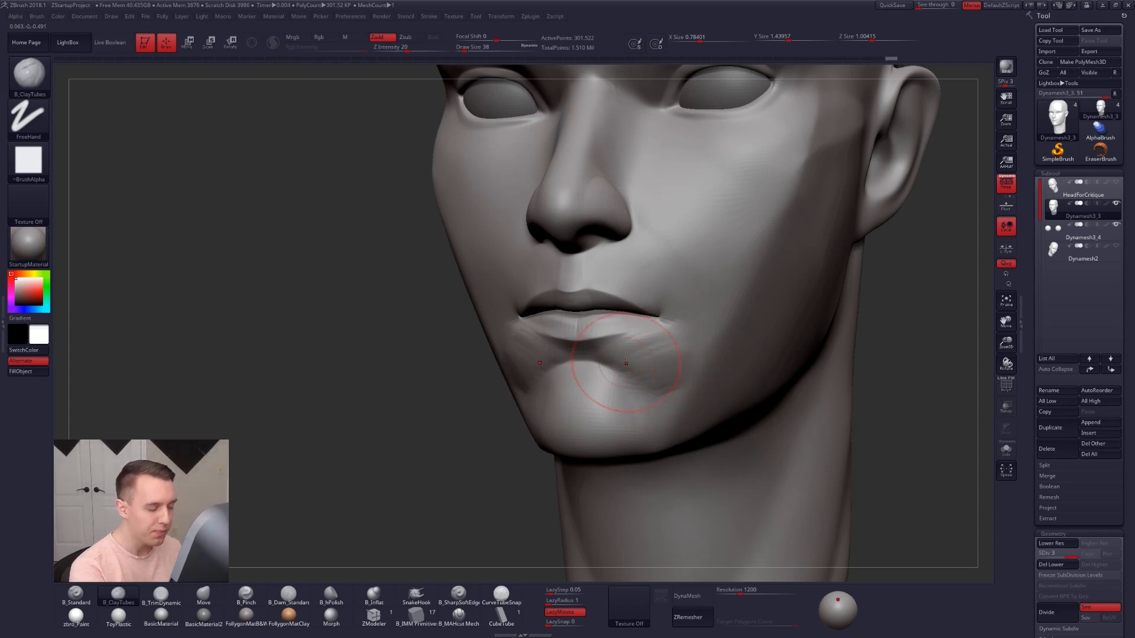
{"action": "right_click_drag", "start_coordinate": [626, 363], "coordinate": [541, 365]}
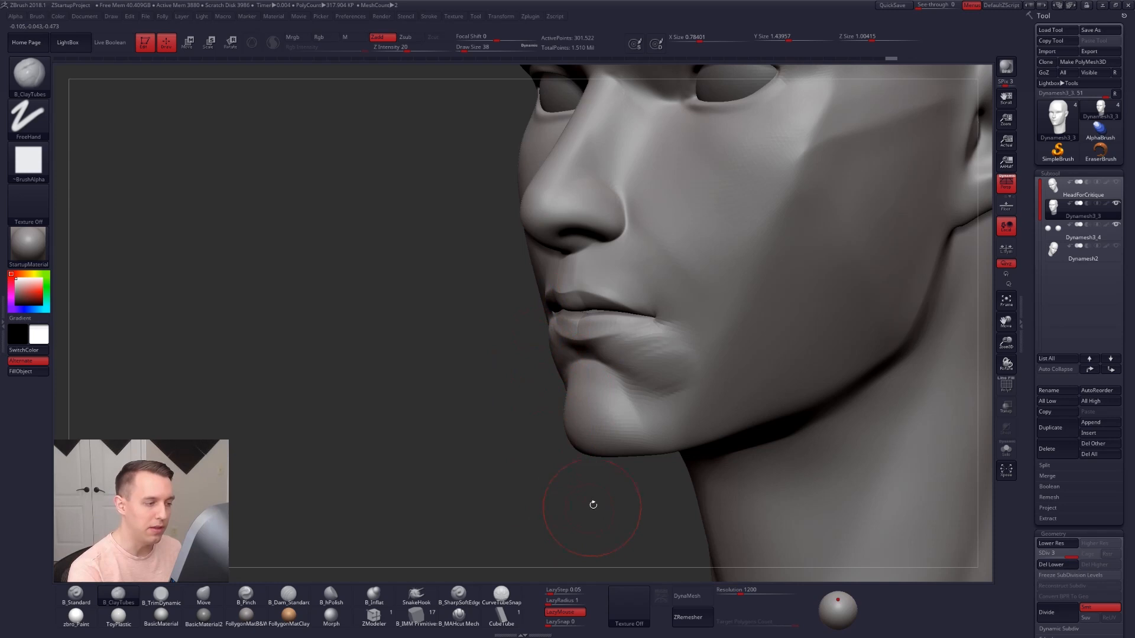
{"action": "key", "text": "ctrl"}
{"action": "key", "text": "ctrl+z"}
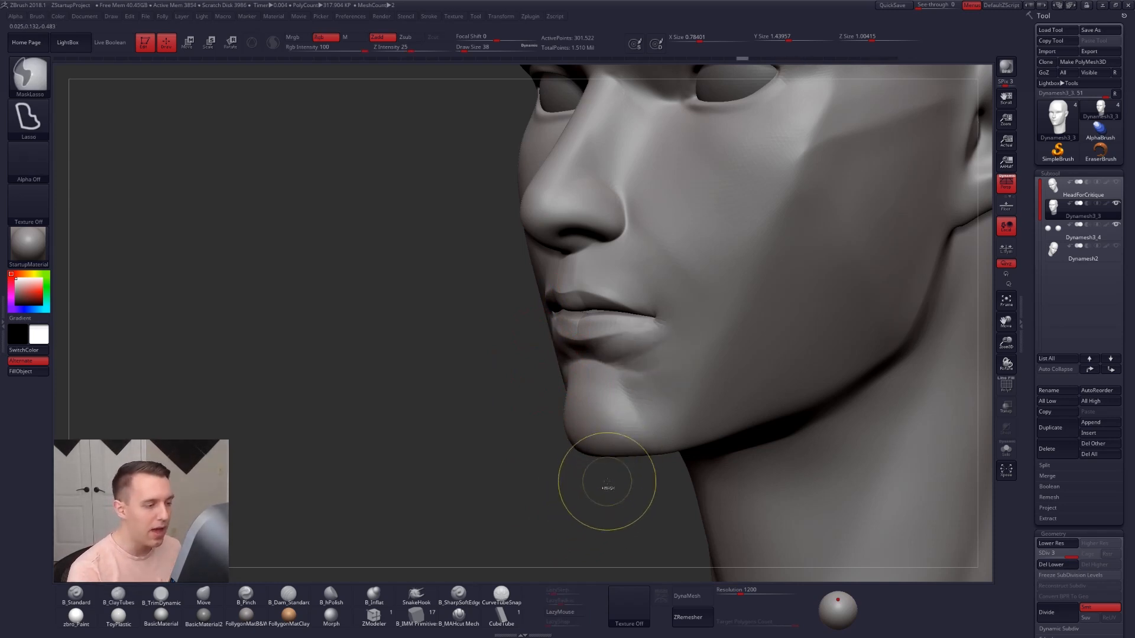
{"action": "key", "text": "ctrl+z"}
{"action": "key", "text": "ctrl+z"}
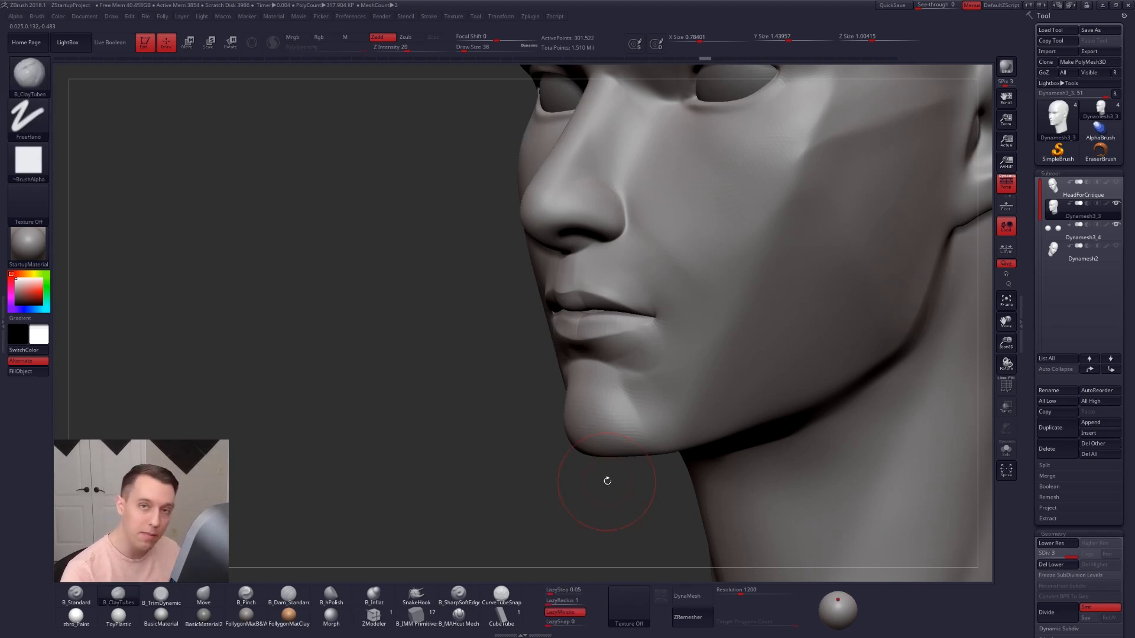
- Build up the area around the lower lip with ClayTubes at draw size 18 and smooth it below the mouth corner
{"action": "key", "text": "space"}
{"action": "left_click_drag", "start_coordinate": [621, 337], "coordinate": [610, 337]}
{"action": "left_click_drag", "start_coordinate": [496, 329], "coordinate": [591, 325]}
{"action": "mouse_move", "coordinate": [644, 364]}
{"action": "right_mouse_down"}
{"action": "mouse_move", "coordinate": [520, 367]}
{"action": "mouse_move", "coordinate": [532, 366]}
{"action": "right_mouse_up"}
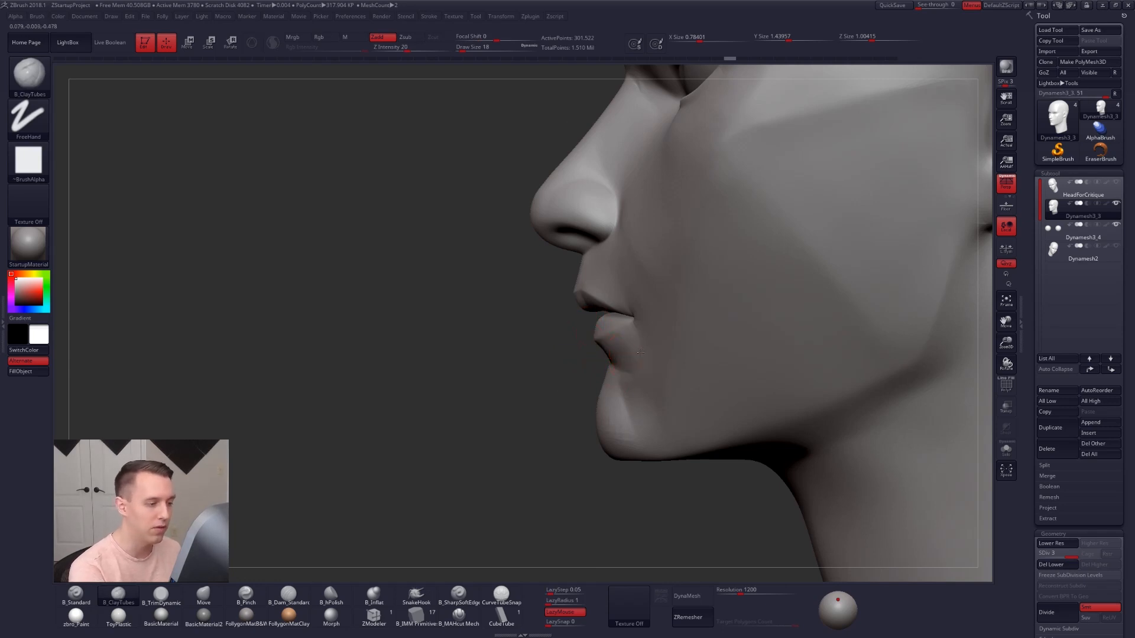
{"action": "right_click_drag", "start_coordinate": [640, 352], "coordinate": [679, 352]}
{"action": "left_click_drag", "start_coordinate": [623, 349], "coordinate": [636, 367], "text": "shift"}
{"action": "right_click_drag", "start_coordinate": [636, 367], "coordinate": [673, 373]}
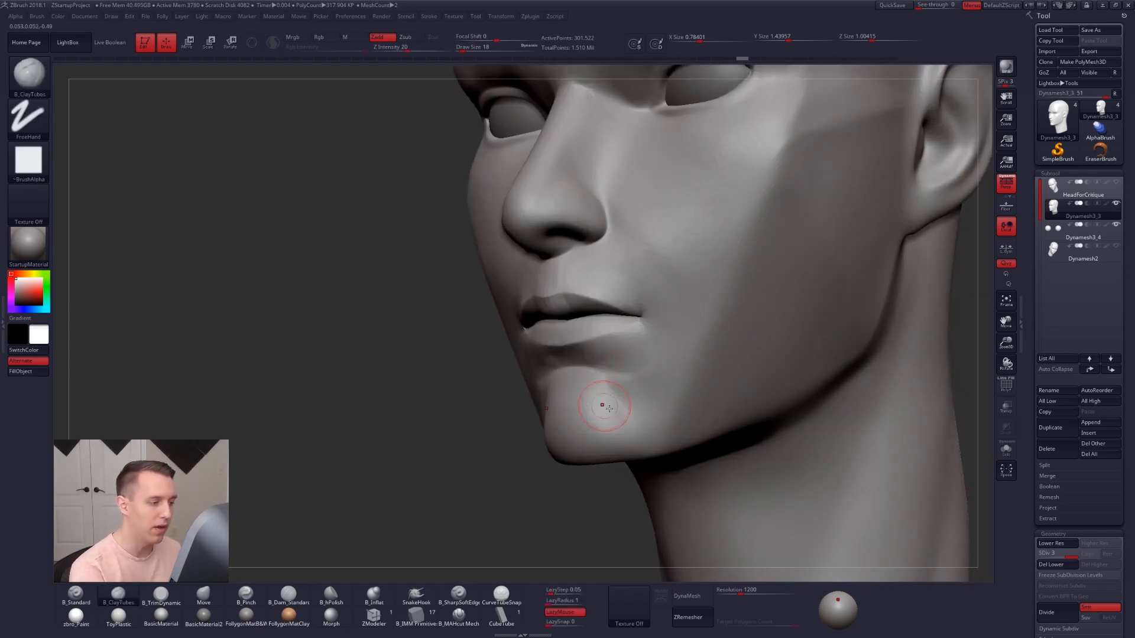
- Try masks around the mouth, undo them, and select the Move brush
{"action": "right_click_drag", "start_coordinate": [635, 416], "coordinate": [627, 407]}
{"action": "mouse_move", "coordinate": [626, 327]}
{"action": "right_mouse_down"}
{"action": "mouse_move", "coordinate": [594, 386]}
{"action": "mouse_move", "coordinate": [611, 460]}
{"action": "right_mouse_up"}
{"action": "mouse_move", "coordinate": [596, 321]}
{"action": "left_mouse_down", "text": "ctrl"}
{"action": "mouse_move", "coordinate": [509, 343]}
{"action": "mouse_move", "coordinate": [614, 382]}
{"action": "left_mouse_up", "text": "ctrl"}
{"action": "key", "text": "ctrl+z"}
{"action": "key", "text": "w"}
{"action": "key", "text": "b"}
{"action": "key", "text": "m"}
{"action": "key", "text": "v"}
{"action": "mouse_move", "coordinate": [460, 252]}
{"action": "left_mouse_down", "text": "ctrl"}
{"action": "mouse_move", "coordinate": [464, 340]}
{"action": "mouse_move", "coordinate": [509, 412]}
{"action": "mouse_move", "coordinate": [455, 283]}
{"action": "left_mouse_up", "text": "ctrl"}
{"action": "key", "text": "ctrl+z"}
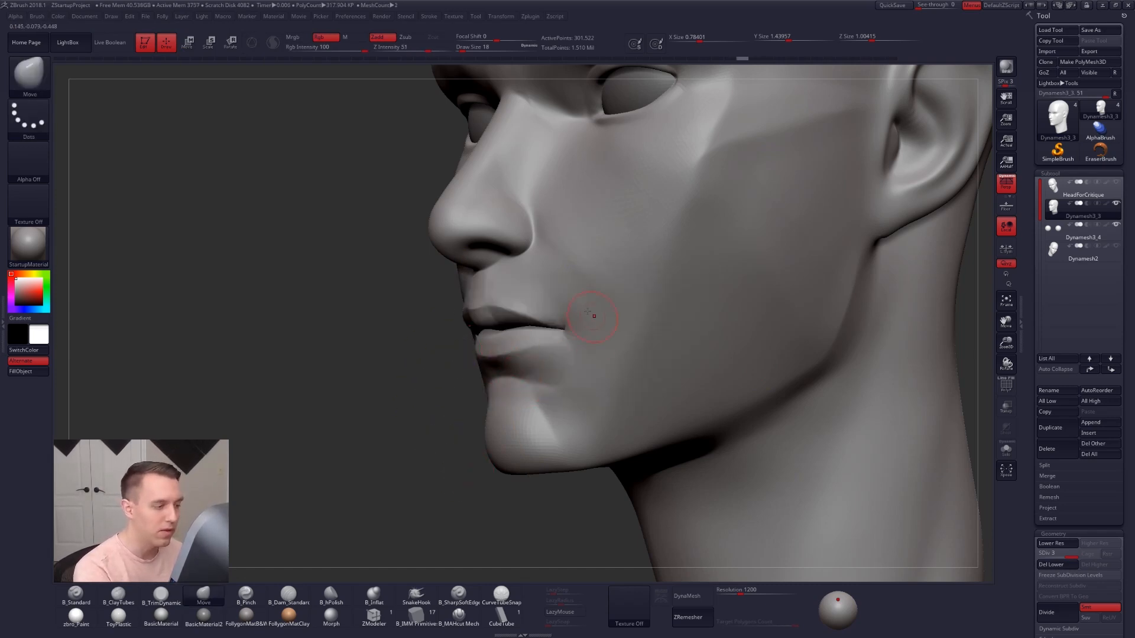
- Check the mouth and chin from the front and sides, and adjust the lower face with a larger Move brush
{"action": "right_click_drag", "start_coordinate": [552, 347], "coordinate": [615, 366]}
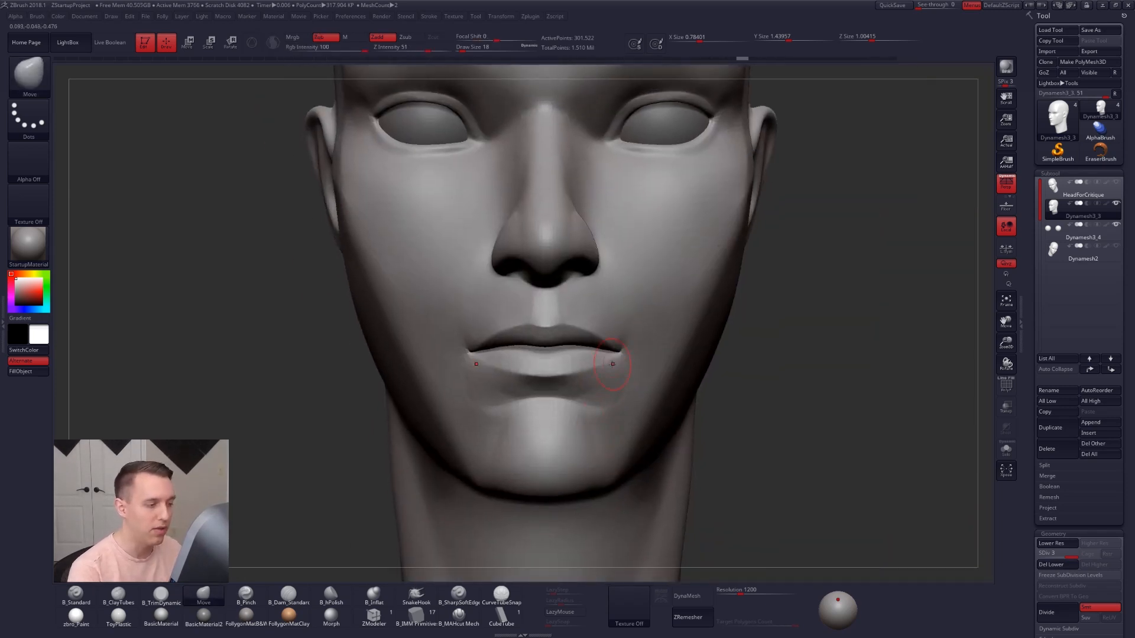
{"action": "right_click_drag", "start_coordinate": [522, 370], "coordinate": [612, 374]}
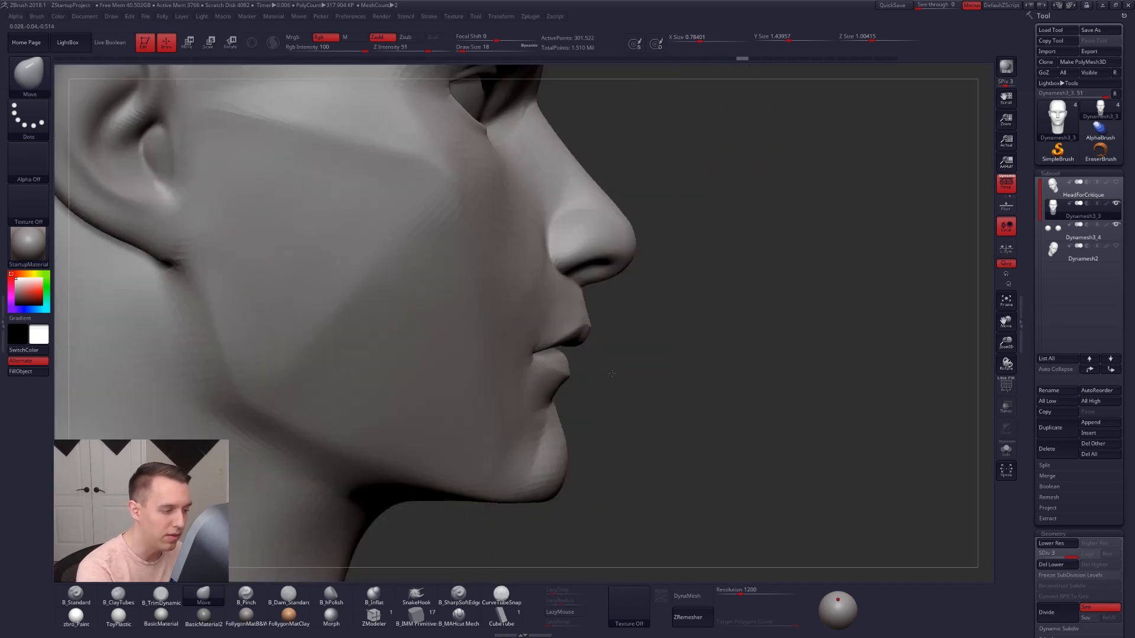
{"action": "right_click_drag", "start_coordinate": [584, 409], "coordinate": [563, 417]}
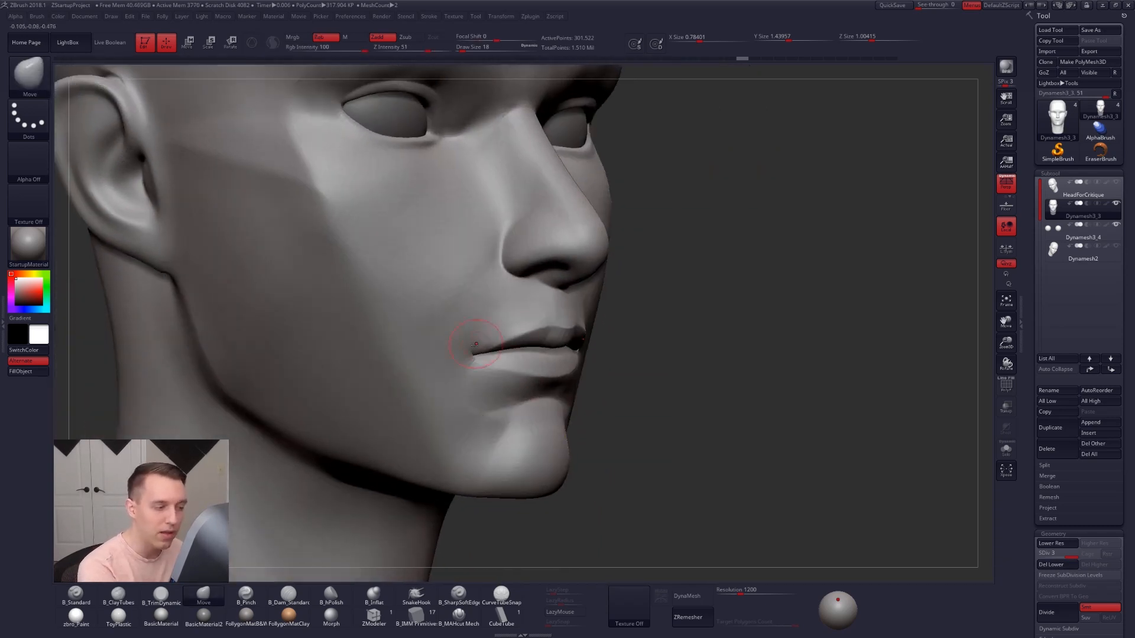
{"action": "right_click_drag", "start_coordinate": [552, 401], "coordinate": [619, 377], "text": "alt"}
{"action": "key", "text": "space"}
{"action": "left_click_drag", "start_coordinate": [619, 377], "coordinate": [622, 375]}
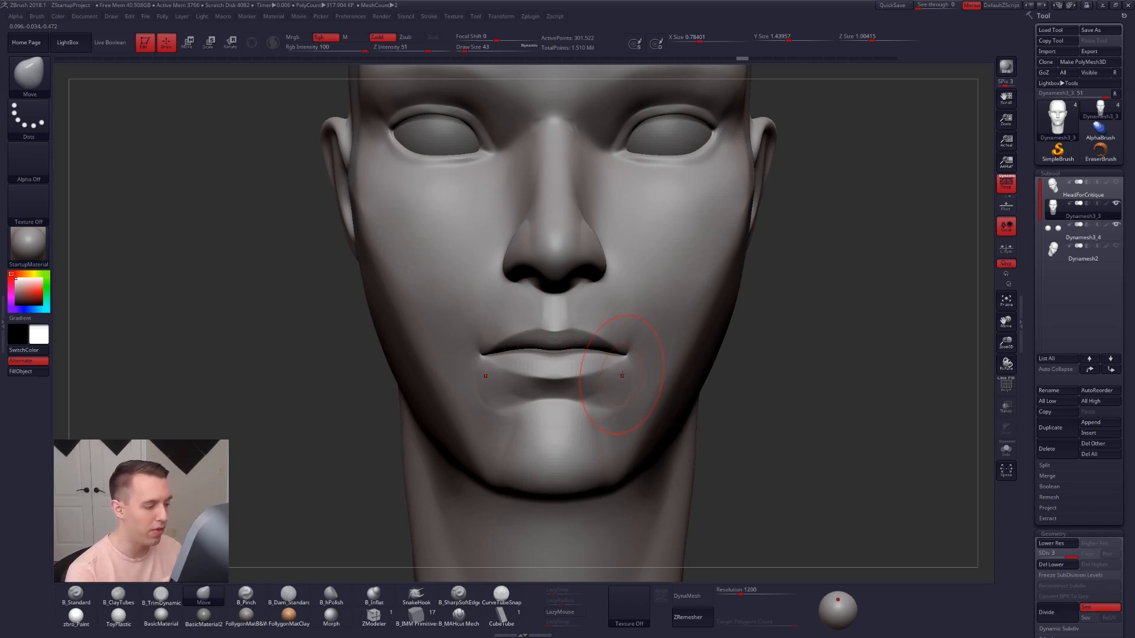
{"action": "key", "text": "space"}
{"action": "left_click_drag", "start_coordinate": [615, 390], "coordinate": [613, 387]}
{"action": "mouse_move", "coordinate": [656, 407]}
{"action": "right_mouse_down", "text": "ctrl"}
{"action": "mouse_move", "coordinate": [704, 387]}
{"action": "mouse_move", "coordinate": [653, 385]}
{"action": "right_mouse_up", "text": "ctrl"}
{"action": "key", "text": "space"}
{"action": "left_click_drag", "start_coordinate": [660, 385], "coordinate": [664, 383]}
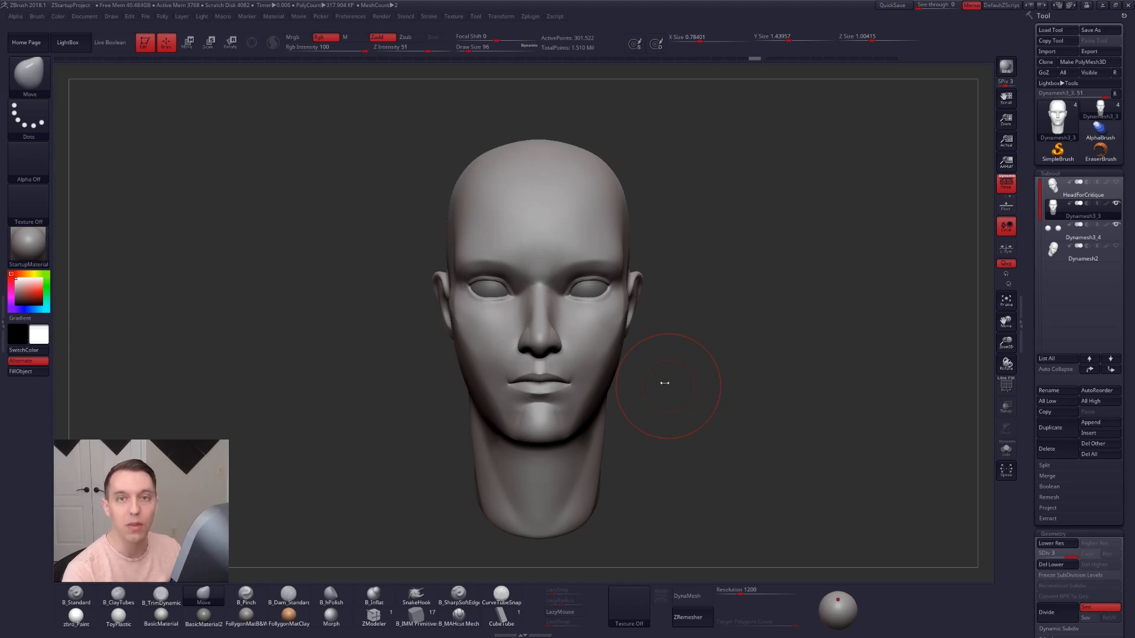
- Sharpen the plane edge running down the cheek from the cheekbone with the B_Pinch brush
{"action": "key", "text": "space"}
{"action": "left_click_drag", "start_coordinate": [590, 360], "coordinate": [582, 360]}
{"action": "mouse_move", "coordinate": [615, 370]}
{"action": "right_mouse_down"}
{"action": "mouse_move", "coordinate": [562, 371]}
{"action": "mouse_move", "coordinate": [583, 372]}
{"action": "right_mouse_up"}
{"action": "key", "text": "space"}
{"action": "left_click_drag", "start_coordinate": [583, 371], "coordinate": [587, 371]}
{"action": "mouse_move", "coordinate": [584, 372]}
{"action": "right_mouse_down", "text": "ctrl"}
{"action": "mouse_move", "coordinate": [588, 413]}
{"action": "mouse_move", "coordinate": [567, 413]}
{"action": "right_mouse_up", "text": "ctrl"}
{"action": "key", "text": "5"}
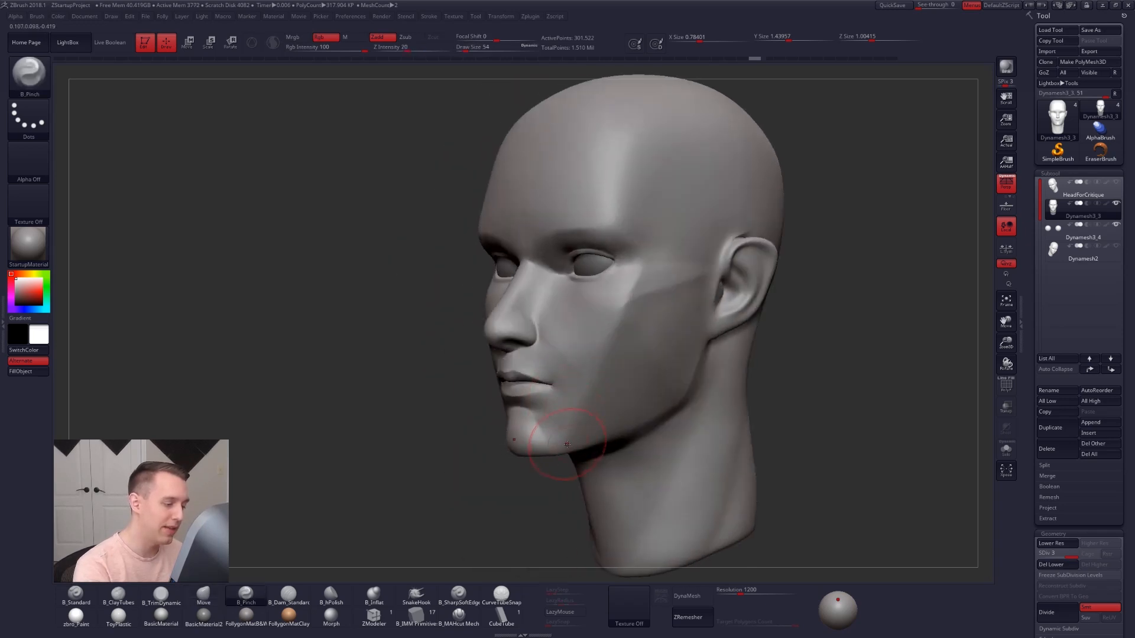
{"action": "left_click_drag", "start_coordinate": [618, 319], "coordinate": [626, 295]}
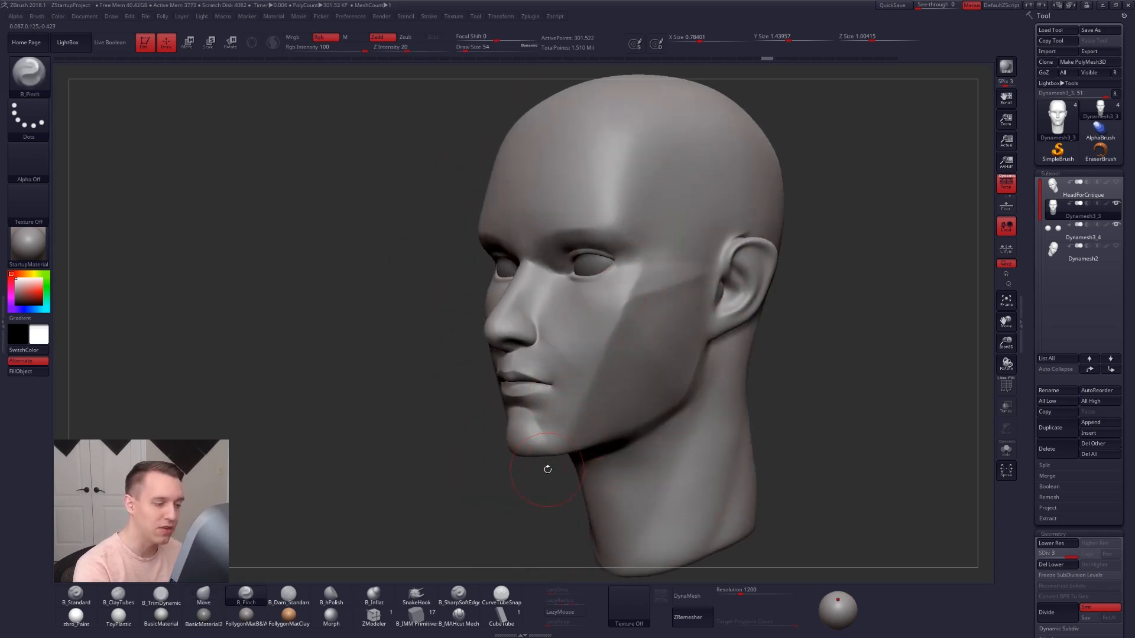
{"action": "right_click_drag", "start_coordinate": [567, 476], "coordinate": [627, 470], "text": "shift"}
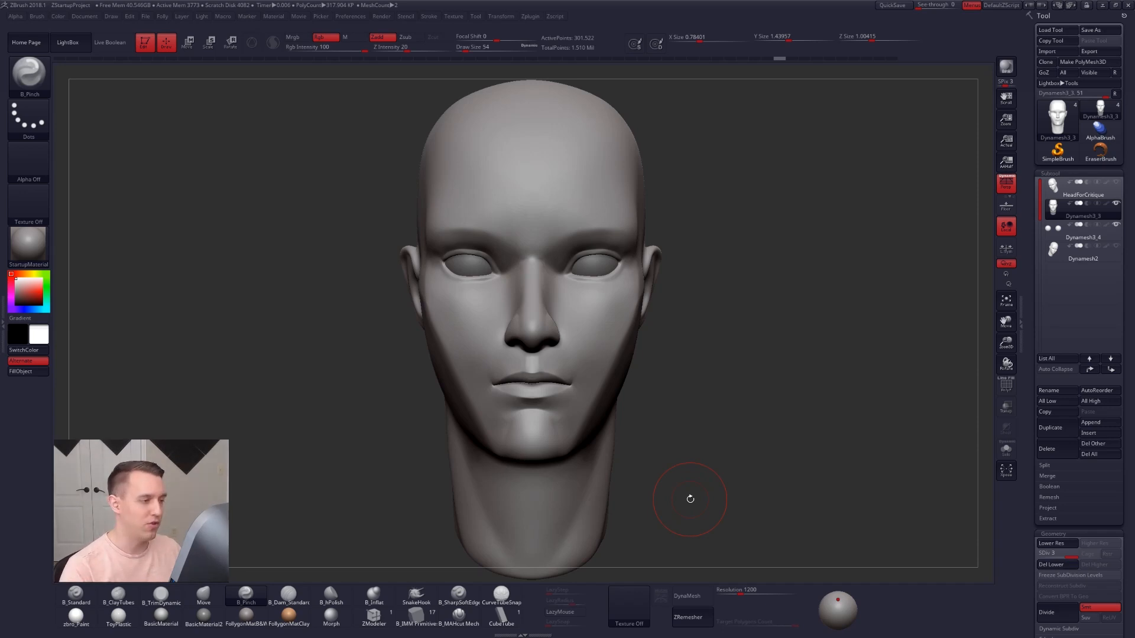
- Examine the head's topology around the cheek and eye with the wireframe display
{"action": "left_click_drag", "start_coordinate": [690, 499], "coordinate": [583, 291]}
{"action": "key", "text": "shift+f"}
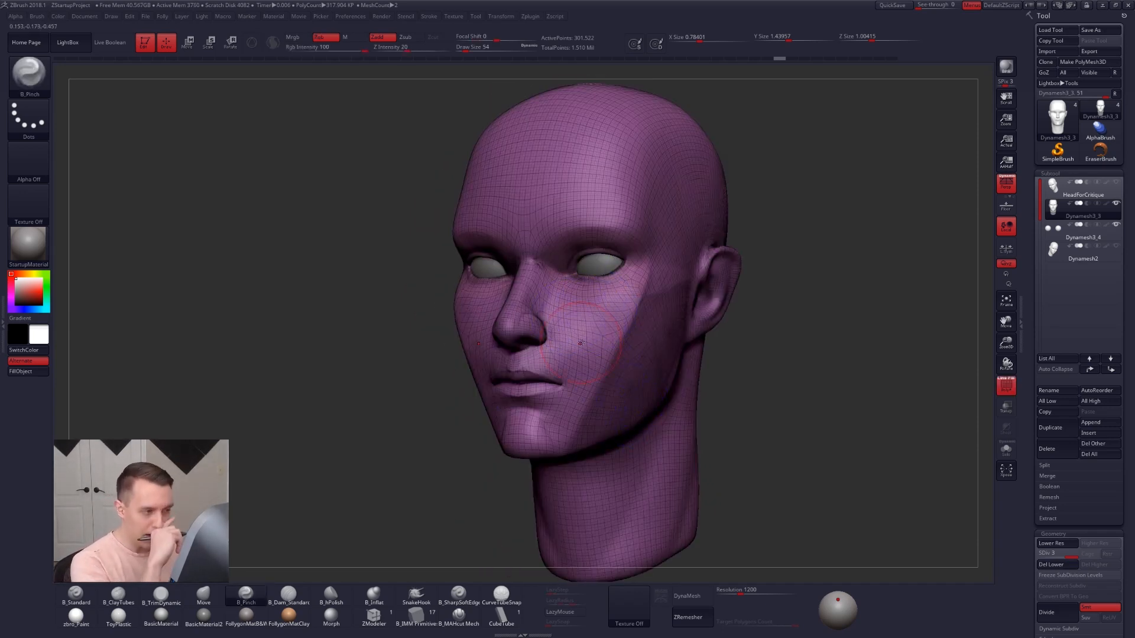
{"action": "key", "text": "shift+f"}
{"action": "left_click_drag", "start_coordinate": [718, 402], "coordinate": [593, 385]}
{"action": "mouse_move", "coordinate": [662, 354]}
{"action": "left_mouse_down"}
{"action": "mouse_move", "coordinate": [636, 361]}
{"action": "mouse_move", "coordinate": [599, 407]}
{"action": "mouse_move", "coordinate": [561, 402]}
{"action": "mouse_move", "coordinate": [638, 375]}
{"action": "mouse_move", "coordinate": [620, 365]}
{"action": "mouse_move", "coordinate": [597, 379]}
{"action": "mouse_move", "coordinate": [620, 375]}
{"action": "left_mouse_up"}
{"action": "key", "text": "shift+f"}
{"action": "key", "text": "shift+f"}
{"action": "key", "text": "shift+f"}
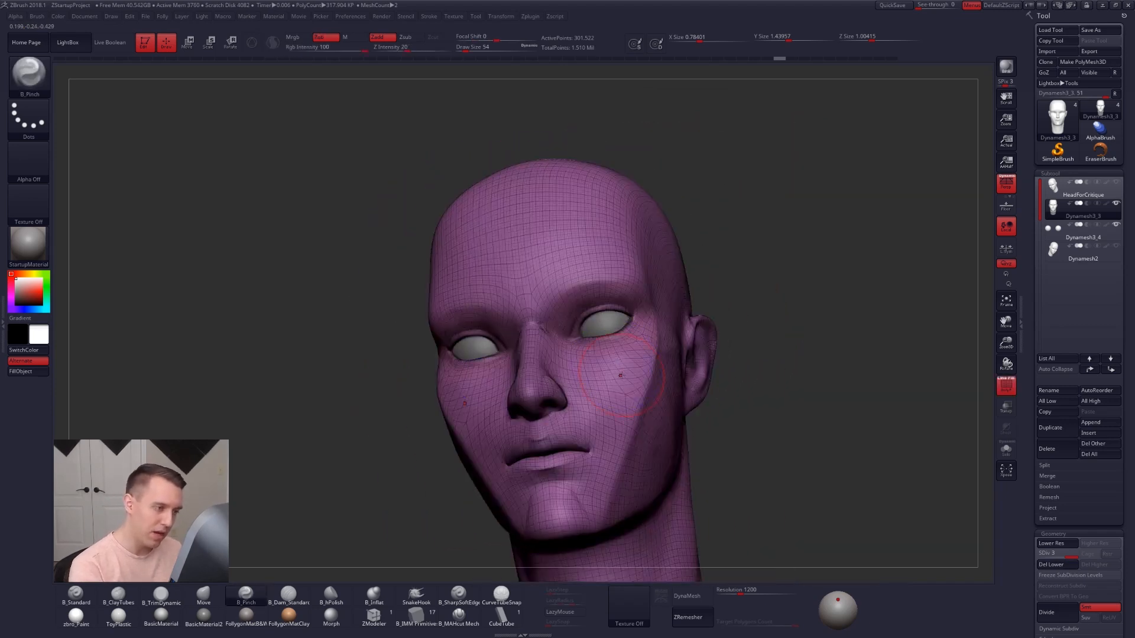
- Try a Transpose topological mask around the eye sockets, clear it, and hide the wireframe
{"action": "left_click", "coordinate": [651, 278], "text": "ctrl"}
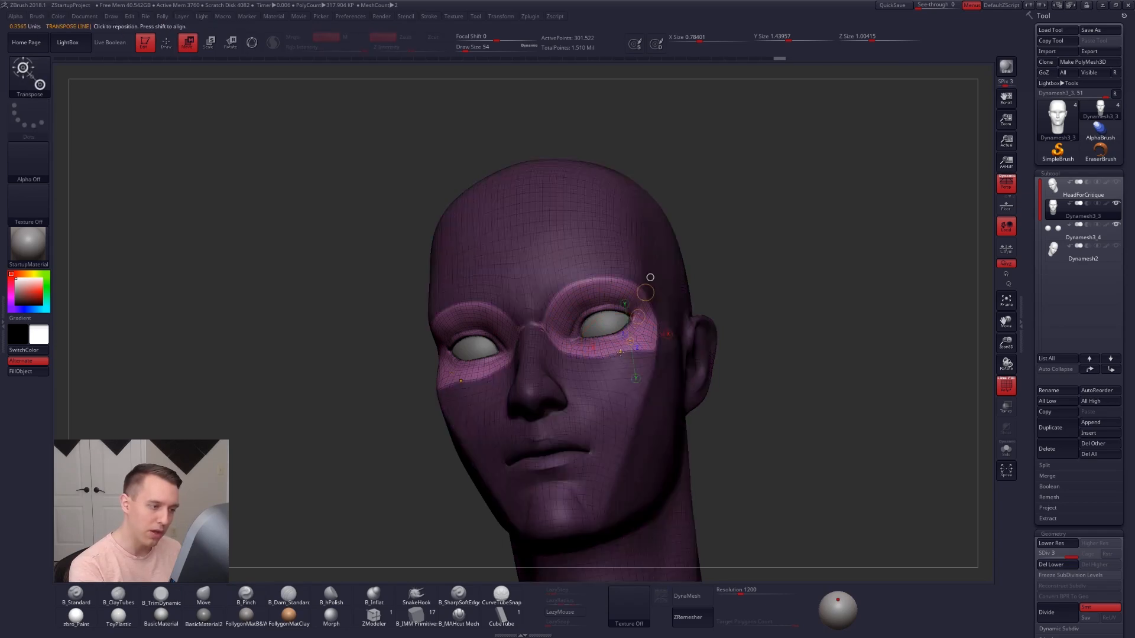
{"action": "left_click", "coordinate": [757, 263], "text": "ctrl"}
{"action": "left_click_drag", "start_coordinate": [757, 263], "coordinate": [548, 352]}
{"action": "key", "text": "space"}
{"action": "key", "text": "shift+f"}
- Try a ClayTubes stroke on the side of the face, undo it, and review the cheekbone plane
{"action": "right_click_drag", "start_coordinate": [542, 402], "coordinate": [426, 379]}
{"action": "key", "text": "2"}
{"action": "mouse_move", "coordinate": [527, 373]}
{"action": "left_mouse_down"}
{"action": "mouse_move", "coordinate": [537, 357]}
{"action": "mouse_move", "coordinate": [557, 368]}
{"action": "left_mouse_up"}
{"action": "key", "text": "ctrl+z"}
{"action": "right_click_drag", "start_coordinate": [672, 446], "coordinate": [644, 360], "text": "ctrl"}
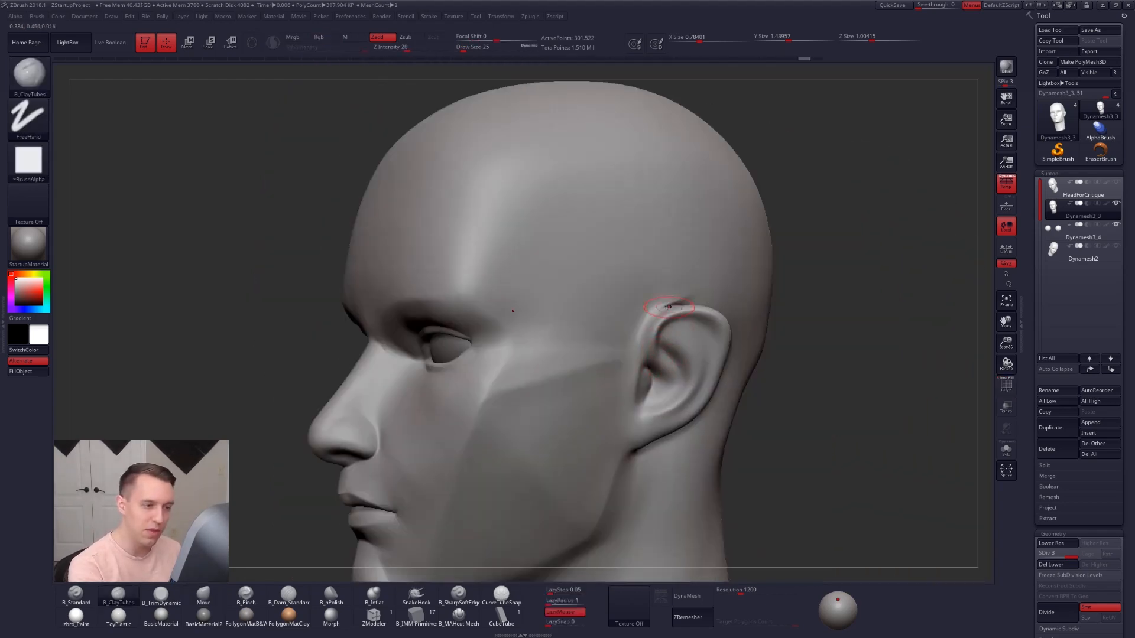
{"action": "right_click_drag", "start_coordinate": [662, 308], "coordinate": [748, 374]}
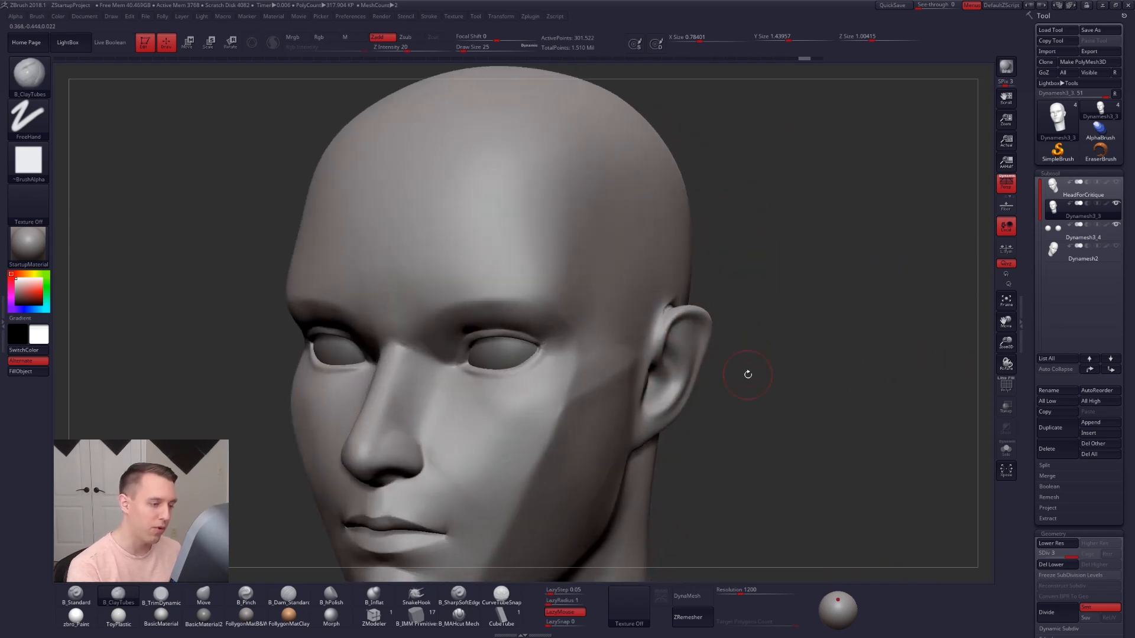
- Lower the head to subdivision level 1 and check it from the back and in profile
{"action": "mouse_move", "coordinate": [781, 463]}
{"action": "right_mouse_down", "text": "ctrl"}
{"action": "mouse_move", "coordinate": [659, 385]}
{"action": "mouse_move", "coordinate": [615, 380]}
{"action": "mouse_move", "coordinate": [691, 385]}
{"action": "mouse_move", "coordinate": [633, 381]}
{"action": "right_mouse_up", "text": "ctrl"}
{"action": "key", "text": "shift+d"}
{"action": "key", "text": "shift+d"}
{"action": "key", "text": "space"}
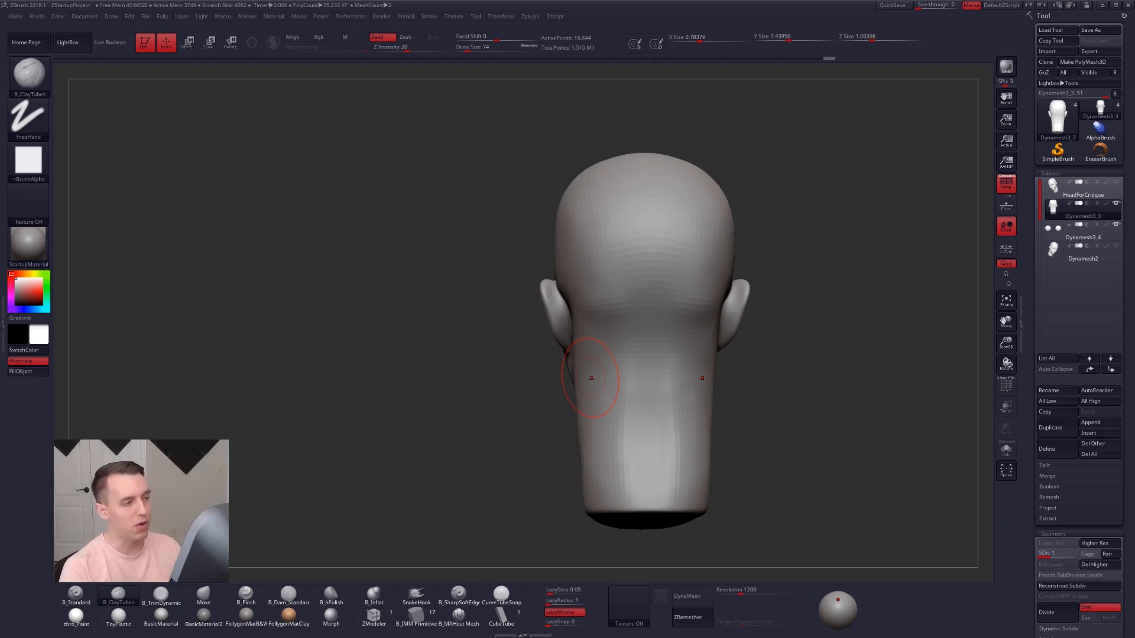
{"action": "mouse_move", "coordinate": [590, 379]}
{"action": "right_mouse_down"}
{"action": "mouse_move", "coordinate": [649, 421]}
{"action": "mouse_move", "coordinate": [690, 383]}
{"action": "right_mouse_up"}
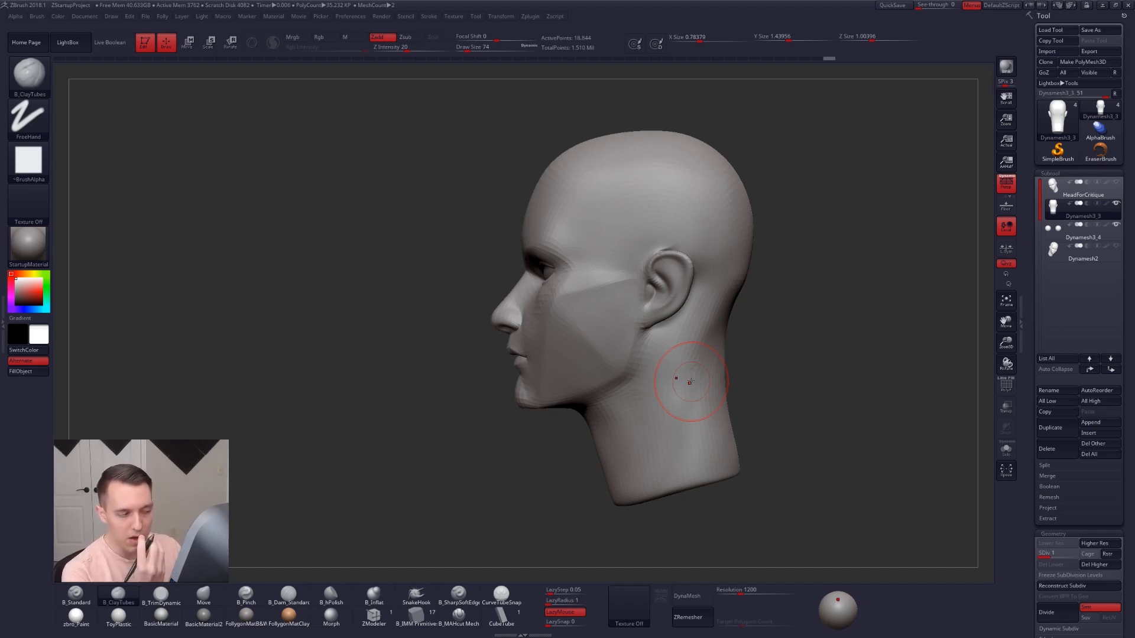
{"action": "right_click_drag", "start_coordinate": [520, 320], "coordinate": [513, 346], "text": "alt"}
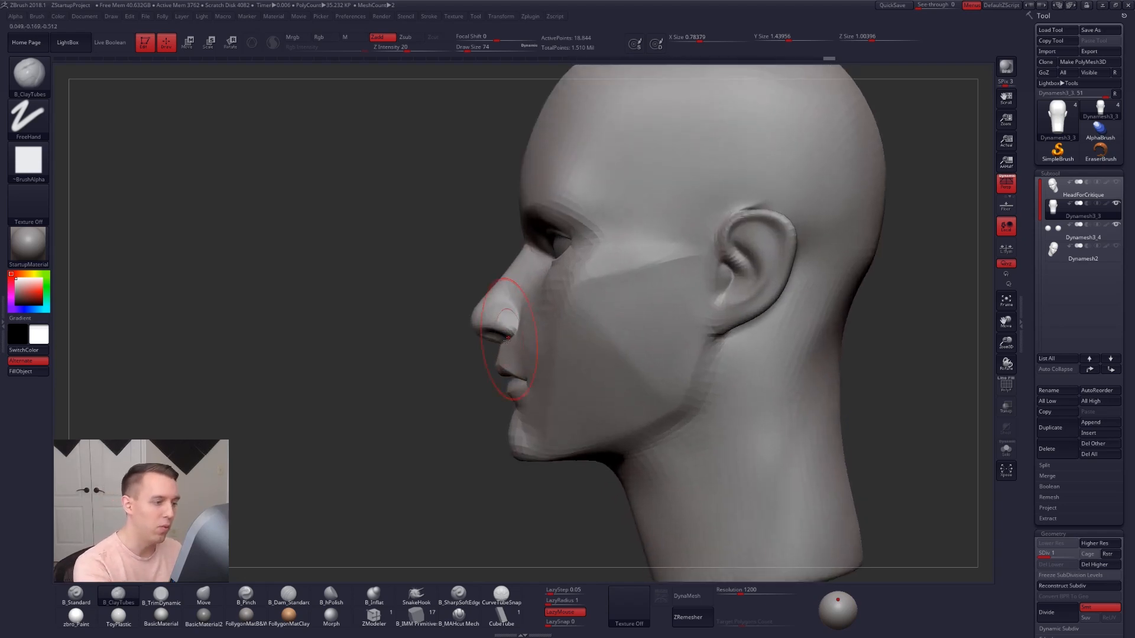
- Mask the front of the lower face from the eye to the chin in profile and make it a polygroup
{"action": "key", "text": "space"}
{"action": "left_click_drag", "start_coordinate": [512, 346], "coordinate": [510, 346]}
{"action": "mouse_move", "coordinate": [553, 262]}
{"action": "left_mouse_down", "text": "ctrl"}
{"action": "mouse_move", "coordinate": [500, 351]}
{"action": "mouse_move", "coordinate": [545, 496]}
{"action": "mouse_move", "coordinate": [583, 506]}
{"action": "left_mouse_up", "text": "ctrl"}
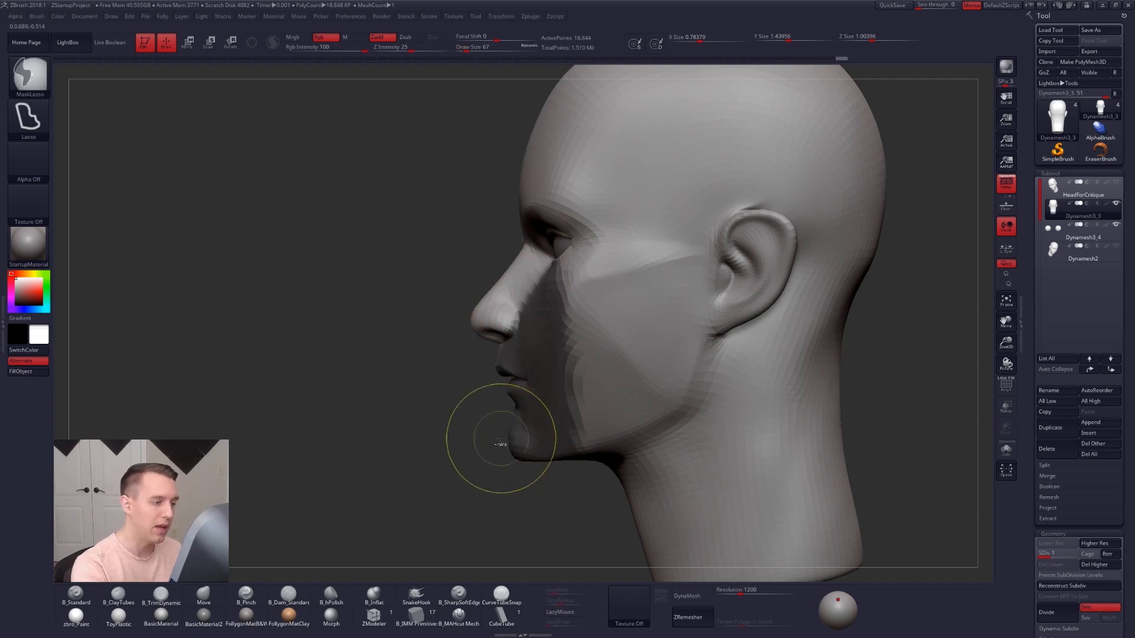
{"action": "key", "text": "ctrl+w"}
- Select the Move brush and adjust the lower face and jaw with a large draw size
{"action": "right_click_drag", "start_coordinate": [550, 435], "coordinate": [544, 405], "text": "alt"}
{"action": "key", "text": "space"}
{"action": "mouse_move", "coordinate": [544, 406]}
{"action": "left_mouse_down"}
{"action": "mouse_move", "coordinate": [559, 406]}
{"action": "mouse_move", "coordinate": [536, 417]}
{"action": "mouse_move", "coordinate": [533, 408]}
{"action": "mouse_move", "coordinate": [533, 454]}
{"action": "left_mouse_up"}
{"action": "key", "text": "b"}
{"action": "key", "text": "m"}
{"action": "key", "text": "v"}
{"action": "key", "text": "space"}
{"action": "key", "text": "space"}
{"action": "right_click_drag", "start_coordinate": [484, 449], "coordinate": [514, 441], "text": "shift"}
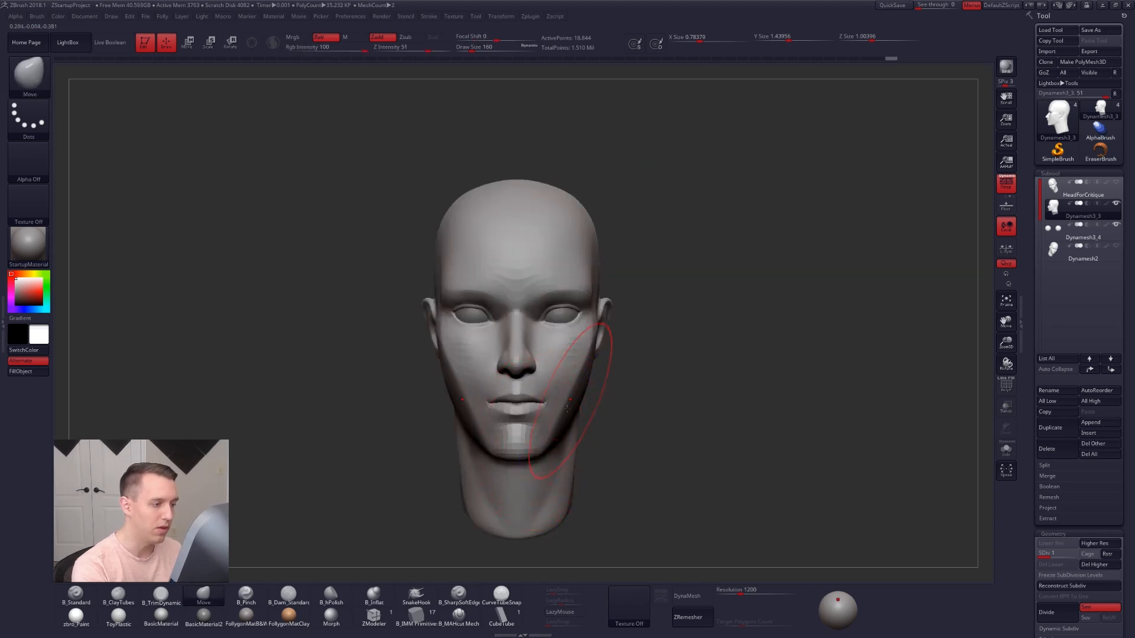
- Reduce the Move brush's draw size to 104 and adjust the side of the jaw from several angles
{"action": "right_click_drag", "start_coordinate": [597, 408], "coordinate": [555, 417]}
{"action": "key", "text": "space"}
{"action": "left_click_drag", "start_coordinate": [554, 418], "coordinate": [525, 408]}
{"action": "right_click_drag", "start_coordinate": [615, 405], "coordinate": [559, 403]}
{"action": "key", "text": "space"}
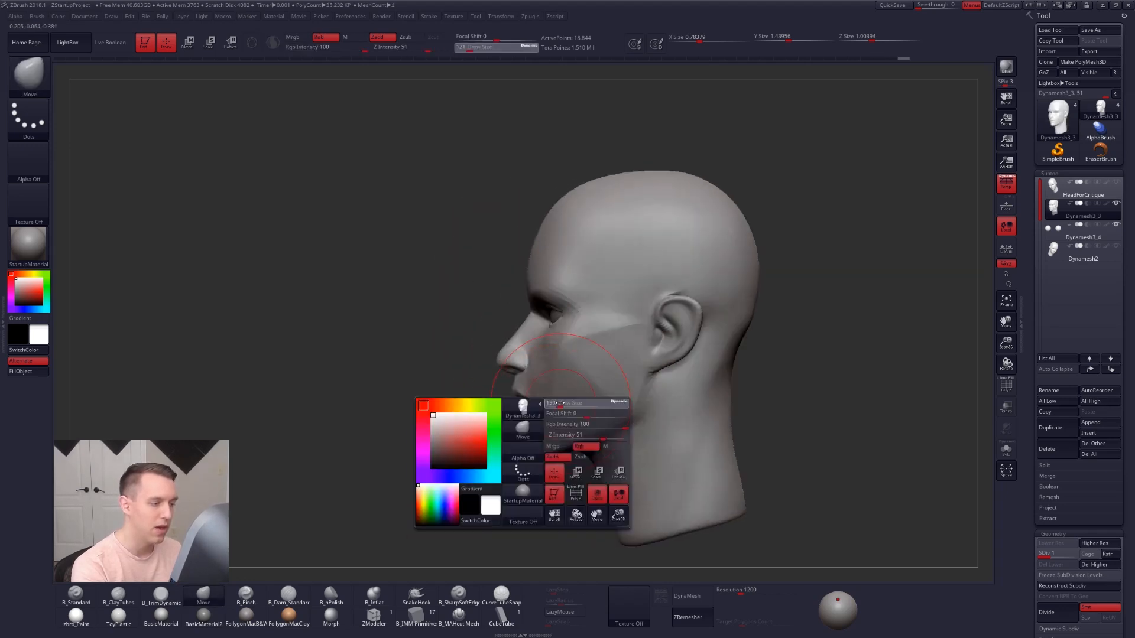
{"action": "mouse_move", "coordinate": [633, 354]}
{"action": "right_mouse_down"}
{"action": "mouse_move", "coordinate": [633, 375]}
{"action": "mouse_move", "coordinate": [614, 351]}
{"action": "right_mouse_up"}
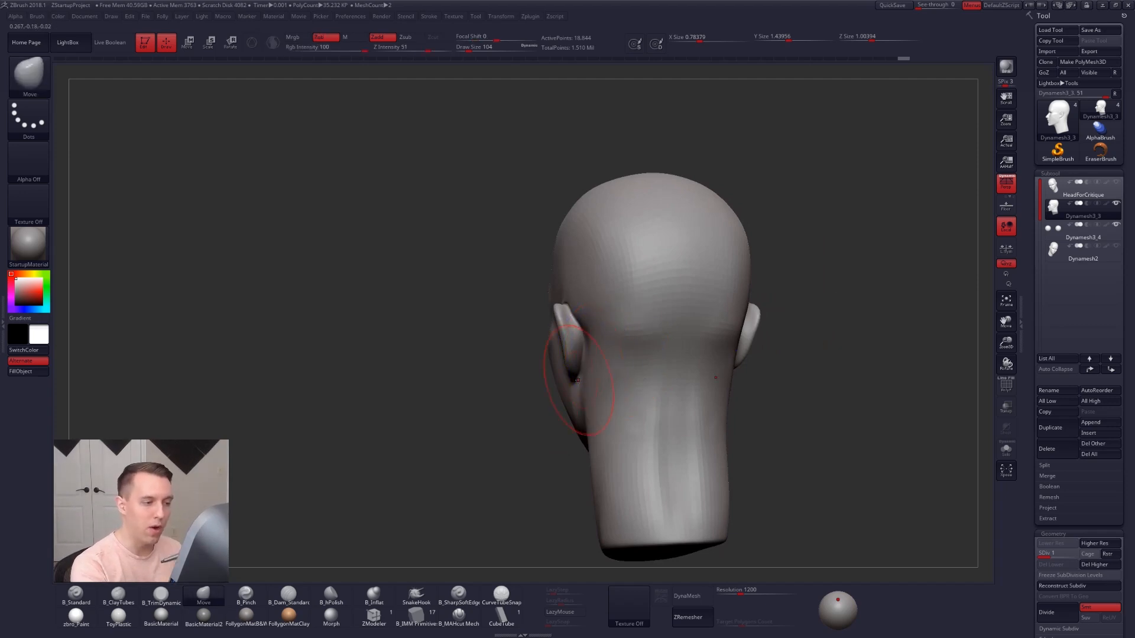
- Shrink the Move brush further and reshape the area behind and below the ear from the back view
{"action": "key", "text": "space"}
{"action": "left_click_drag", "start_coordinate": [591, 348], "coordinate": [598, 346]}
{"action": "key", "text": "ctrl+z"}
{"action": "mouse_move", "coordinate": [565, 390]}
{"action": "right_mouse_down"}
{"action": "mouse_move", "coordinate": [600, 361]}
{"action": "mouse_move", "coordinate": [557, 380]}
{"action": "right_mouse_up"}
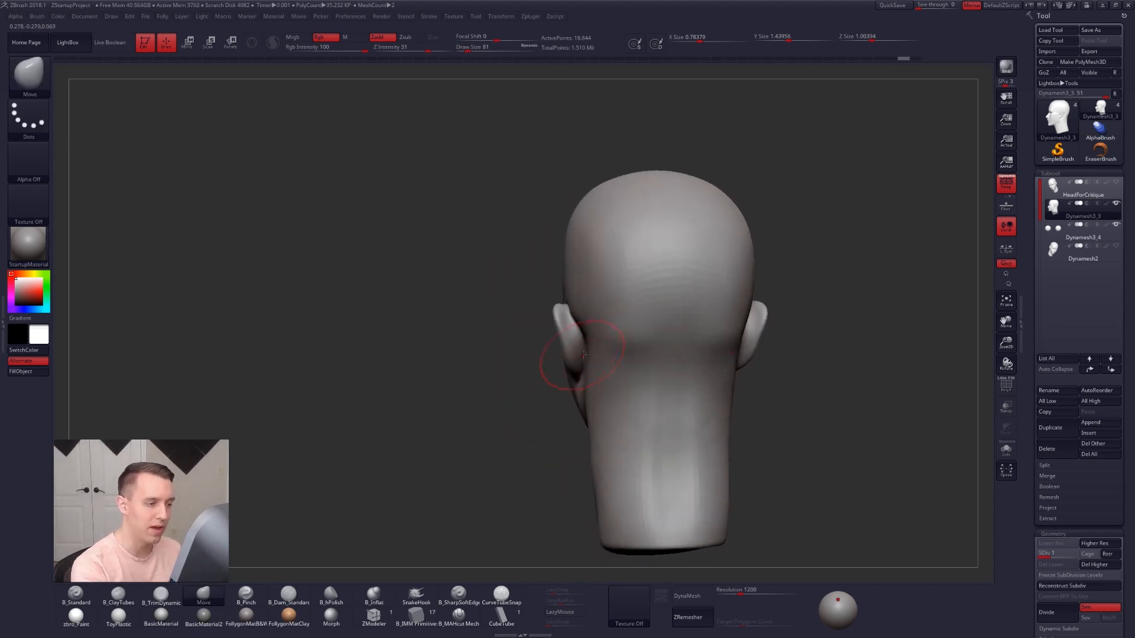
{"action": "left_click_drag", "start_coordinate": [583, 348], "coordinate": [580, 314]}
{"action": "key", "text": "space"}
{"action": "key", "text": "space"}
- Plane the skull area just behind the ear with TrimDynamic at draw size 67
{"action": "right_click_drag", "start_coordinate": [573, 329], "coordinate": [602, 329]}
{"action": "key", "text": "3"}
{"action": "key", "text": "space"}
{"action": "left_click_drag", "start_coordinate": [579, 331], "coordinate": [581, 331]}
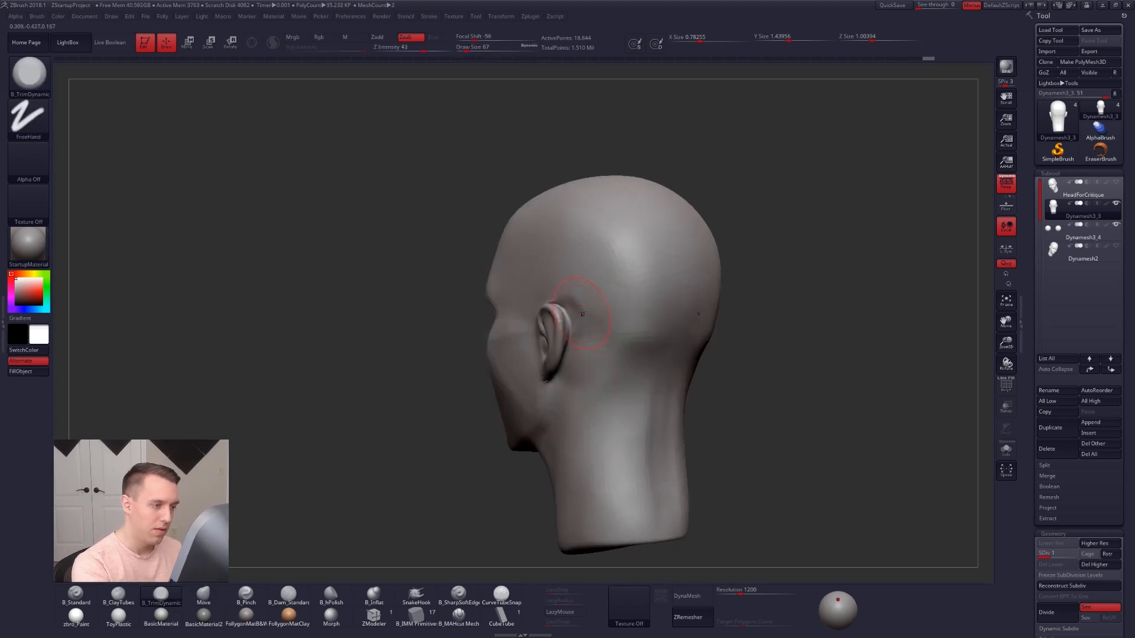
- Build up the side of the neck below the ear with ClayTubes and smooth it toward the neck's base
{"action": "key", "text": "2"}
{"action": "right_click_drag", "start_coordinate": [592, 342], "coordinate": [569, 330]}
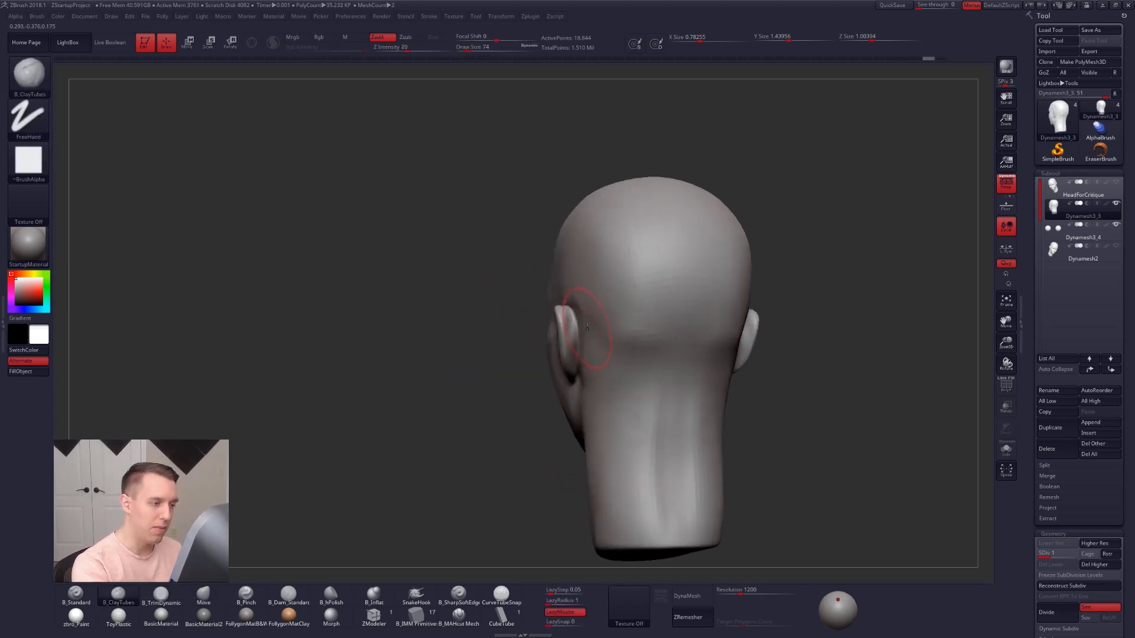
{"action": "right_click_drag", "start_coordinate": [562, 379], "coordinate": [583, 383]}
{"action": "key", "text": "space"}
{"action": "mouse_move", "coordinate": [583, 383]}
{"action": "left_mouse_down"}
{"action": "mouse_move", "coordinate": [547, 443]}
{"action": "mouse_move", "coordinate": [593, 433]}
{"action": "left_mouse_up"}
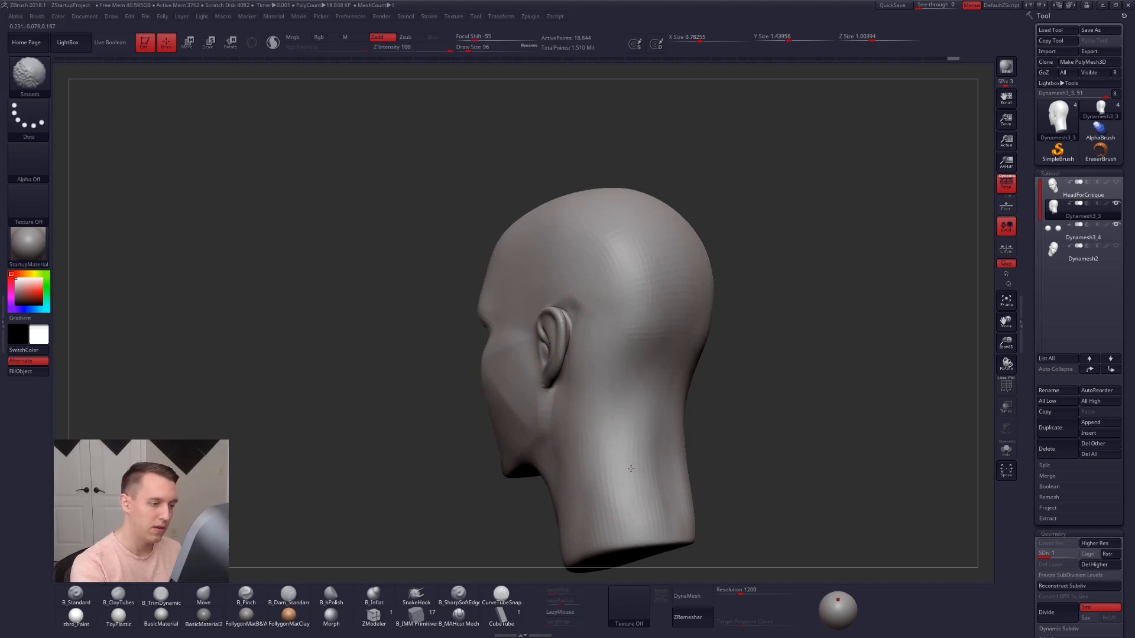
{"action": "left_click_drag", "start_coordinate": [631, 469], "coordinate": [628, 499], "text": "shift"}
{"action": "right_click_drag", "start_coordinate": [620, 390], "coordinate": [628, 357], "text": "shift"}
- Resize the brush, flatten around the ear and upper neck with TrimDynamic, and bring the head into profile
{"action": "key", "text": "space"}
{"action": "left_click_drag", "start_coordinate": [643, 365], "coordinate": [639, 366]}
{"action": "right_click_drag", "start_coordinate": [640, 365], "coordinate": [587, 335]}
{"action": "key", "text": "space"}
{"action": "left_click_drag", "start_coordinate": [587, 335], "coordinate": [590, 334]}
{"action": "key", "text": "3"}
{"action": "mouse_move", "coordinate": [564, 327]}
{"action": "right_mouse_down"}
{"action": "mouse_move", "coordinate": [584, 306]}
{"action": "mouse_move", "coordinate": [578, 286]}
{"action": "right_mouse_up"}
{"action": "right_click_drag", "start_coordinate": [391, 329], "coordinate": [590, 324]}
{"action": "right_click_drag", "start_coordinate": [616, 266], "coordinate": [557, 315], "text": "shift"}
- Select the Move brush and adjust the upper part of the ear in profile
{"action": "key", "text": "4"}
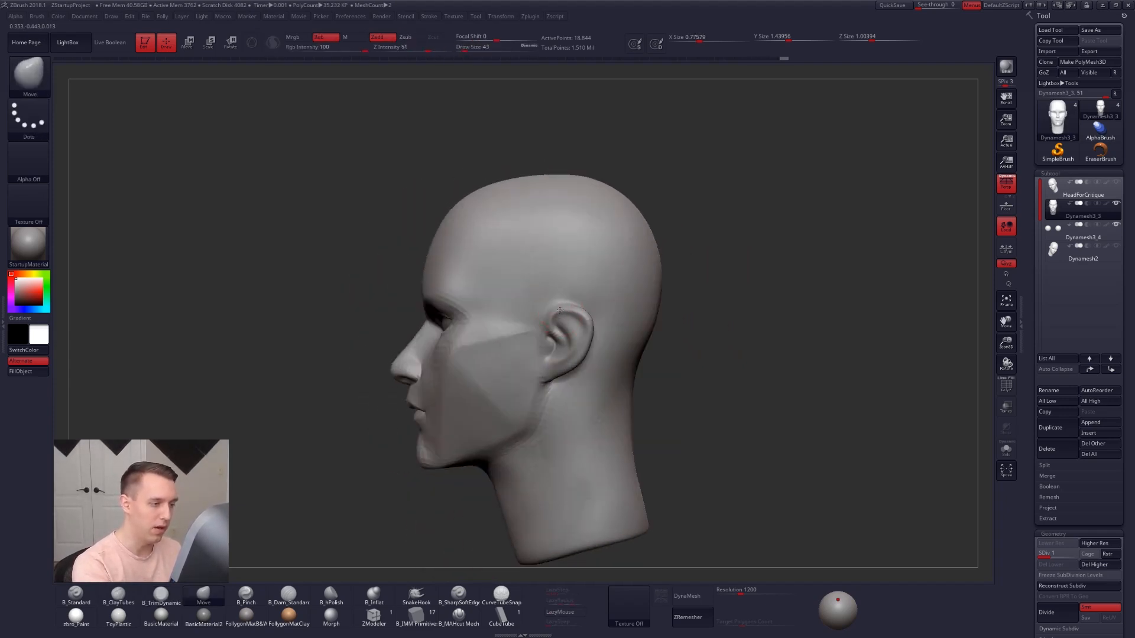
{"action": "left_click_drag", "start_coordinate": [559, 314], "coordinate": [563, 319]}
{"action": "key", "text": "space"}
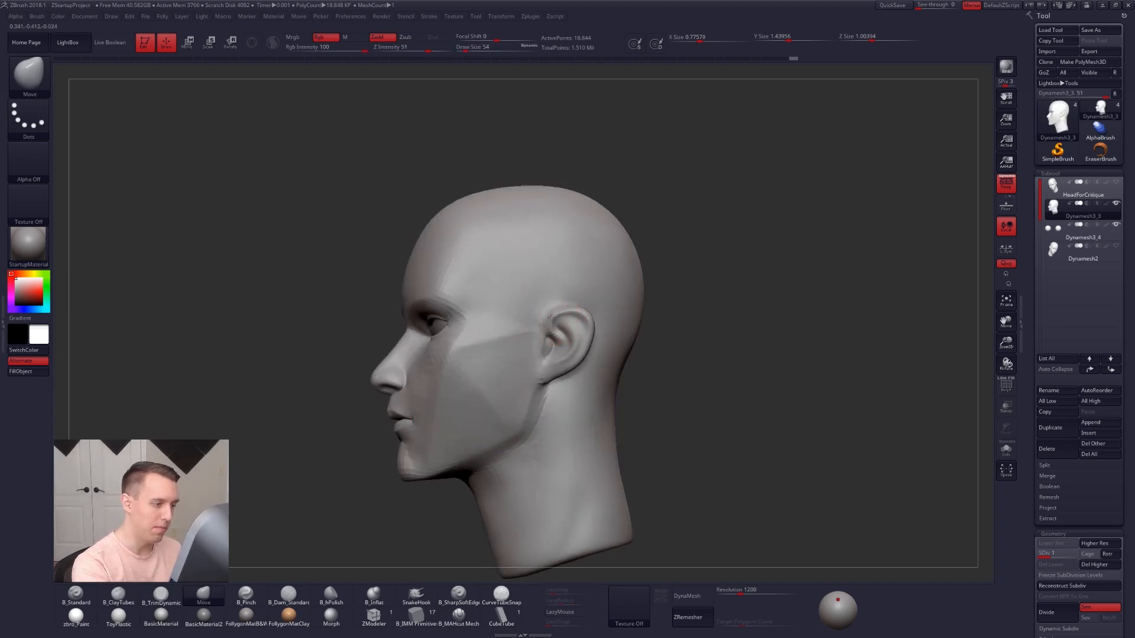
{"action": "right_click_drag", "start_coordinate": [563, 309], "coordinate": [650, 319], "text": "shift"}
- Raise the head to subdivision level 2 and adjust the jaw and side of the face with varying draw sizes
{"action": "right_click_drag", "start_coordinate": [575, 379], "coordinate": [641, 339], "text": "alt"}
{"action": "key", "text": "d"}
{"action": "key", "text": "space"}
{"action": "left_click_drag", "start_coordinate": [557, 408], "coordinate": [562, 408]}
{"action": "mouse_move", "coordinate": [514, 395]}
{"action": "right_mouse_down"}
{"action": "mouse_move", "coordinate": [645, 402]}
{"action": "mouse_move", "coordinate": [623, 384]}
{"action": "right_mouse_up"}
{"action": "key", "text": "space"}
{"action": "left_click_drag", "start_coordinate": [623, 386], "coordinate": [637, 393]}
{"action": "right_click_drag", "start_coordinate": [637, 393], "coordinate": [620, 406], "text": "ctrl"}
{"action": "key", "text": "space"}
{"action": "mouse_move", "coordinate": [619, 401]}
{"action": "left_mouse_down"}
{"action": "mouse_move", "coordinate": [600, 419]}
{"action": "mouse_move", "coordinate": [608, 398]}
{"action": "mouse_move", "coordinate": [615, 408]}
{"action": "left_mouse_up"}
- Refine the lower face and jaw at subdivision level 1, then return the head to level 2
{"action": "key", "text": "shift+d"}
{"action": "key", "text": "space"}
{"action": "mouse_move", "coordinate": [614, 408]}
{"action": "right_mouse_down", "text": "shift"}
{"action": "mouse_move", "coordinate": [547, 412]}
{"action": "mouse_move", "coordinate": [545, 446]}
{"action": "right_mouse_up", "text": "shift"}
{"action": "key", "text": "space"}
{"action": "left_click_drag", "start_coordinate": [574, 379], "coordinate": [567, 380]}
{"action": "right_click_drag", "start_coordinate": [567, 380], "coordinate": [547, 431]}
{"action": "key", "text": "d"}
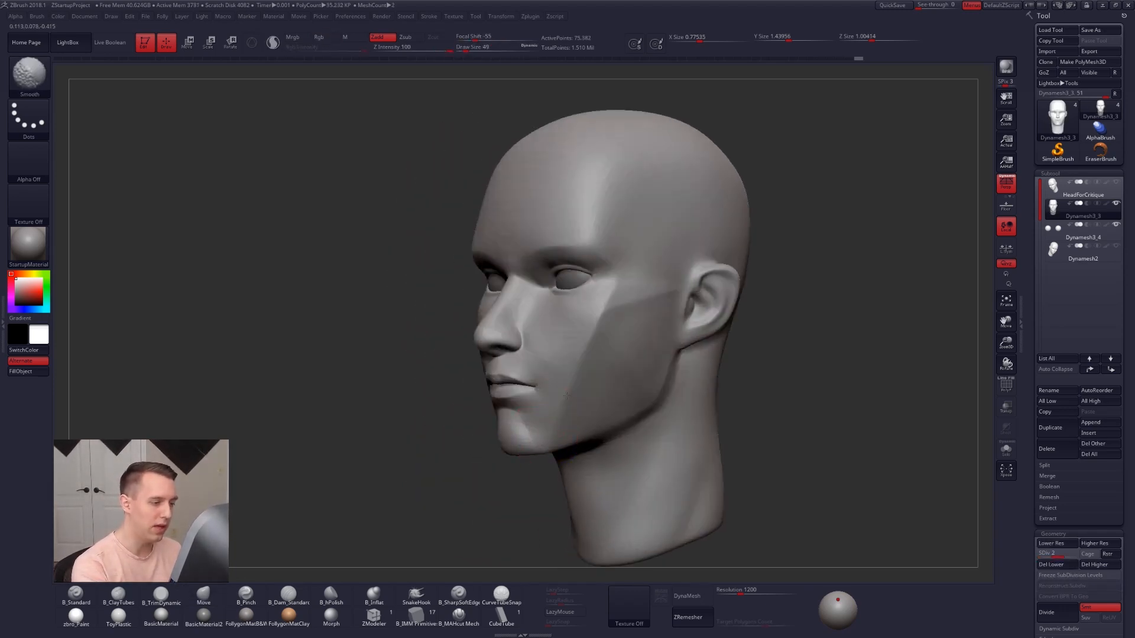
- Nudge the bottom of the chin with the Move brush, smooth its underside, and select TrimDynamic
{"action": "right_click_drag", "start_coordinate": [631, 310], "coordinate": [525, 455]}
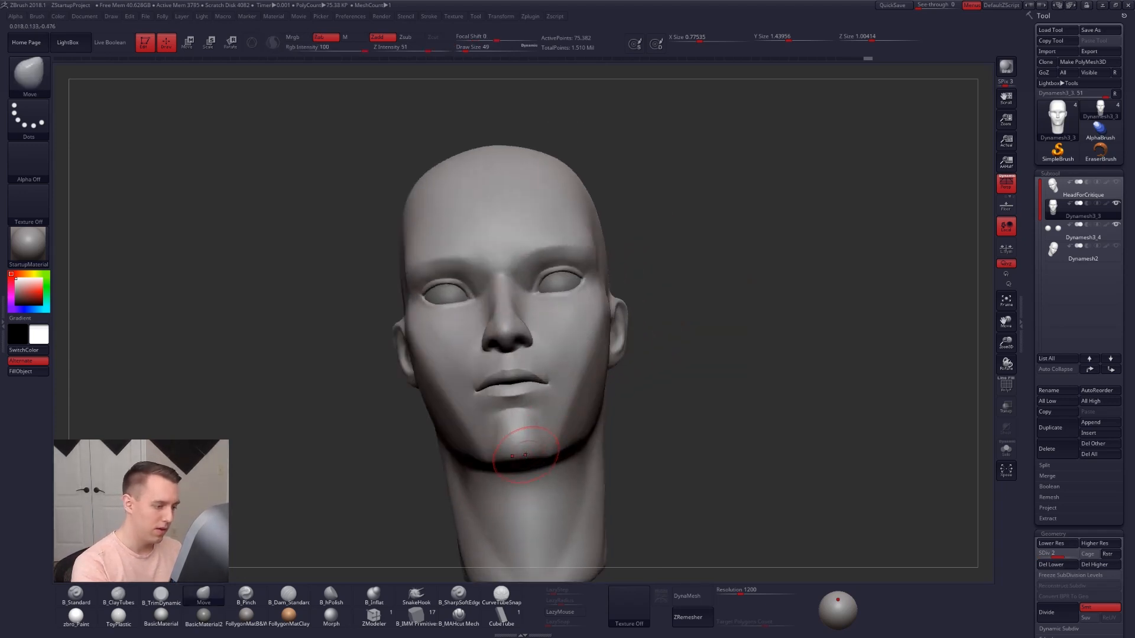
{"action": "left_click_drag", "start_coordinate": [522, 457], "coordinate": [523, 459]}
{"action": "right_click_drag", "start_coordinate": [523, 459], "coordinate": [586, 367]}
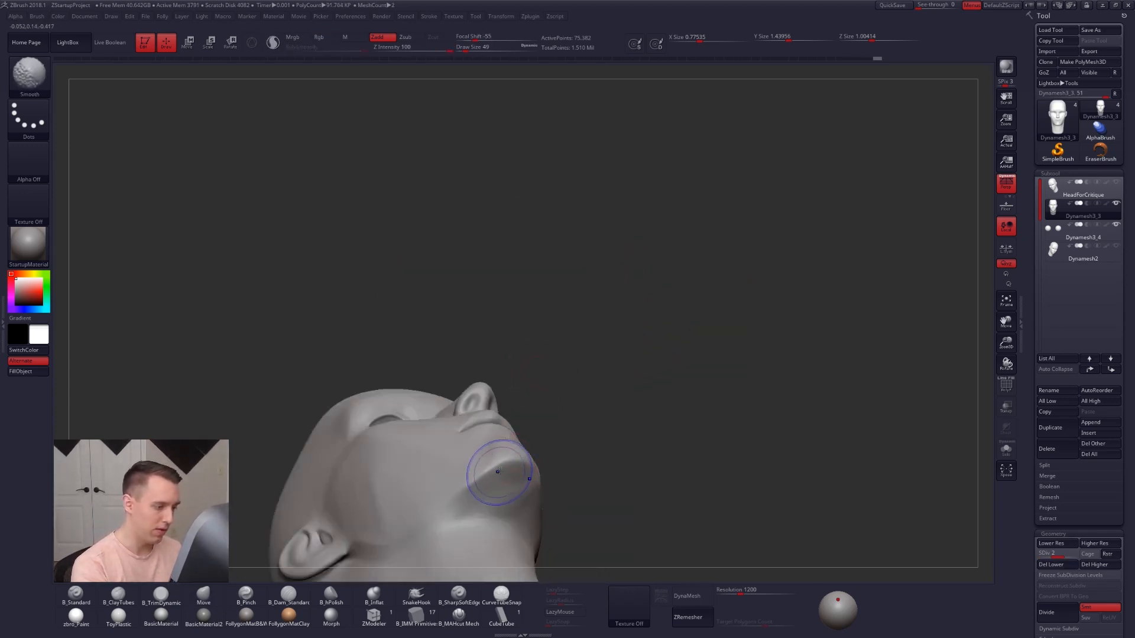
{"action": "key", "text": "3"}
{"action": "mouse_move", "coordinate": [511, 467]}
{"action": "right_mouse_down"}
{"action": "mouse_move", "coordinate": [557, 393]}
{"action": "mouse_move", "coordinate": [539, 422]}
{"action": "mouse_move", "coordinate": [489, 435]}
{"action": "mouse_move", "coordinate": [560, 386]}
{"action": "right_mouse_up"}
- Raise the head to subdivision level 3 and carve the jawline using the MAHcut Mech brush with LazyMouse enabled
{"action": "key", "text": "5"}
{"action": "key", "text": "d"}
{"action": "left_click", "coordinate": [459, 614]}
{"action": "right_click_drag", "start_coordinate": [500, 426], "coordinate": [464, 395]}
{"action": "left_click_drag", "start_coordinate": [463, 395], "coordinate": [609, 355]}
{"action": "left_click", "coordinate": [563, 612]}
{"action": "right_click_drag", "start_coordinate": [527, 442], "coordinate": [497, 413]}
{"action": "left_click_drag", "start_coordinate": [477, 392], "coordinate": [622, 350]}
{"action": "mouse_move", "coordinate": [596, 384]}
{"action": "right_mouse_down"}
{"action": "mouse_move", "coordinate": [532, 361]}
{"action": "mouse_move", "coordinate": [598, 339]}
{"action": "right_mouse_up"}
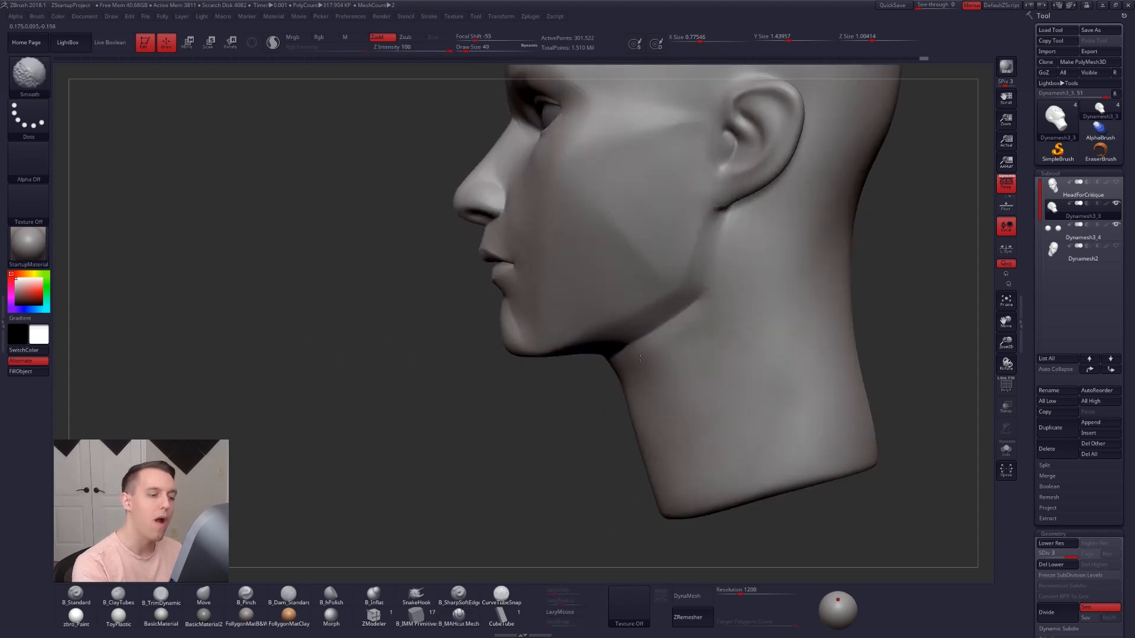
- Build up the area beneath the jaw and the front of the neck with ClayTubes, using draw size 54
{"action": "mouse_move", "coordinate": [621, 382]}
{"action": "right_mouse_down"}
{"action": "mouse_move", "coordinate": [639, 370]}
{"action": "mouse_move", "coordinate": [622, 372]}
{"action": "right_mouse_up"}
{"action": "key", "text": "2"}
{"action": "key", "text": "space"}
{"action": "left_click_drag", "start_coordinate": [581, 418], "coordinate": [584, 417]}
{"action": "mouse_move", "coordinate": [575, 354]}
{"action": "left_mouse_down"}
{"action": "mouse_move", "coordinate": [590, 426]}
{"action": "mouse_move", "coordinate": [585, 376]}
{"action": "left_mouse_up"}
{"action": "right_click_drag", "start_coordinate": [630, 412], "coordinate": [548, 452], "text": "alt"}
{"action": "key", "text": "space"}
{"action": "left_click_drag", "start_coordinate": [584, 419], "coordinate": [579, 419]}
{"action": "mouse_move", "coordinate": [598, 419]}
{"action": "right_mouse_down"}
{"action": "mouse_move", "coordinate": [570, 419]}
{"action": "mouse_move", "coordinate": [598, 419]}
{"action": "mouse_move", "coordinate": [623, 463]}
{"action": "mouse_move", "coordinate": [672, 505]}
{"action": "right_mouse_up"}
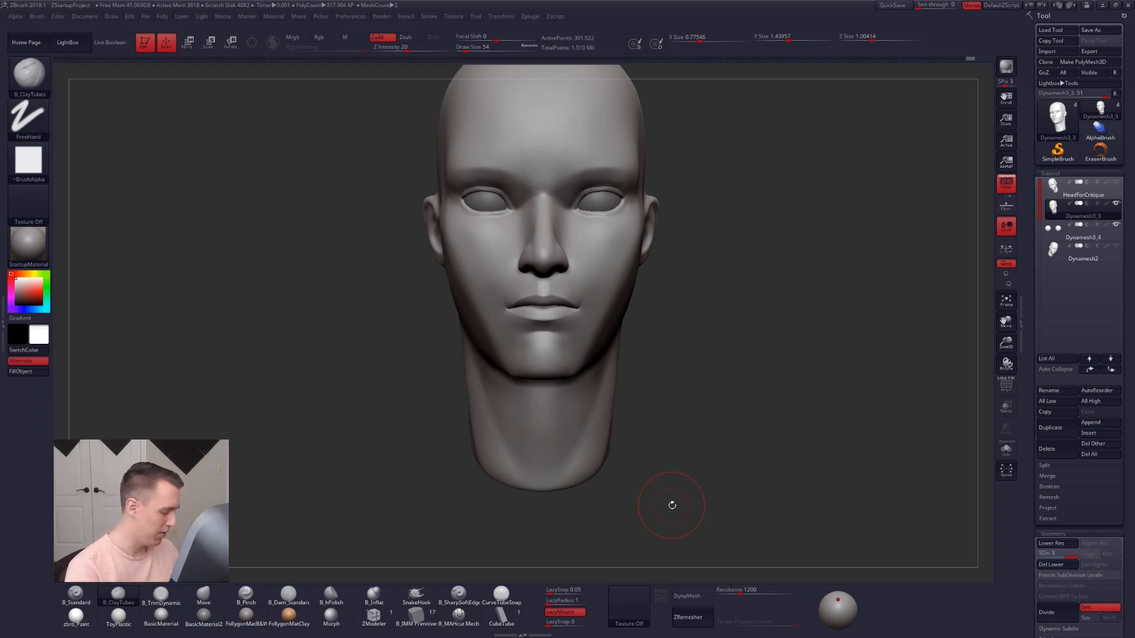
- Carve the diagonal muscle line down the side of the neck with MAHcut Mech and set its focal shift to -7
{"action": "left_click", "coordinate": [459, 617]}
{"action": "left_click_drag", "start_coordinate": [674, 513], "coordinate": [560, 449]}
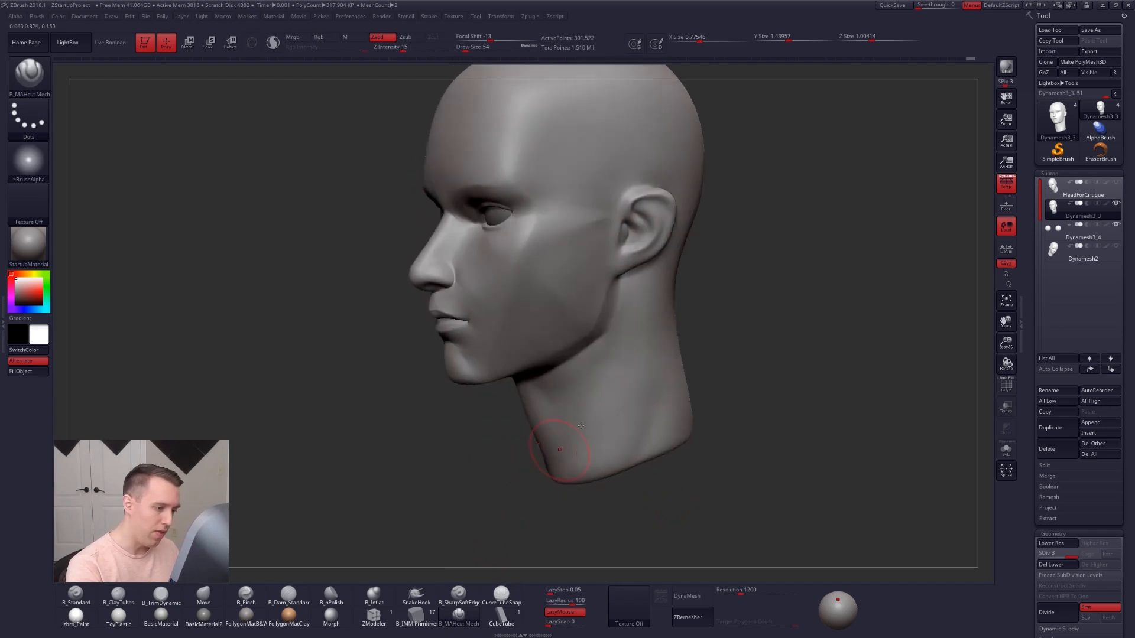
{"action": "left_click_drag", "start_coordinate": [585, 512], "coordinate": [635, 505]}
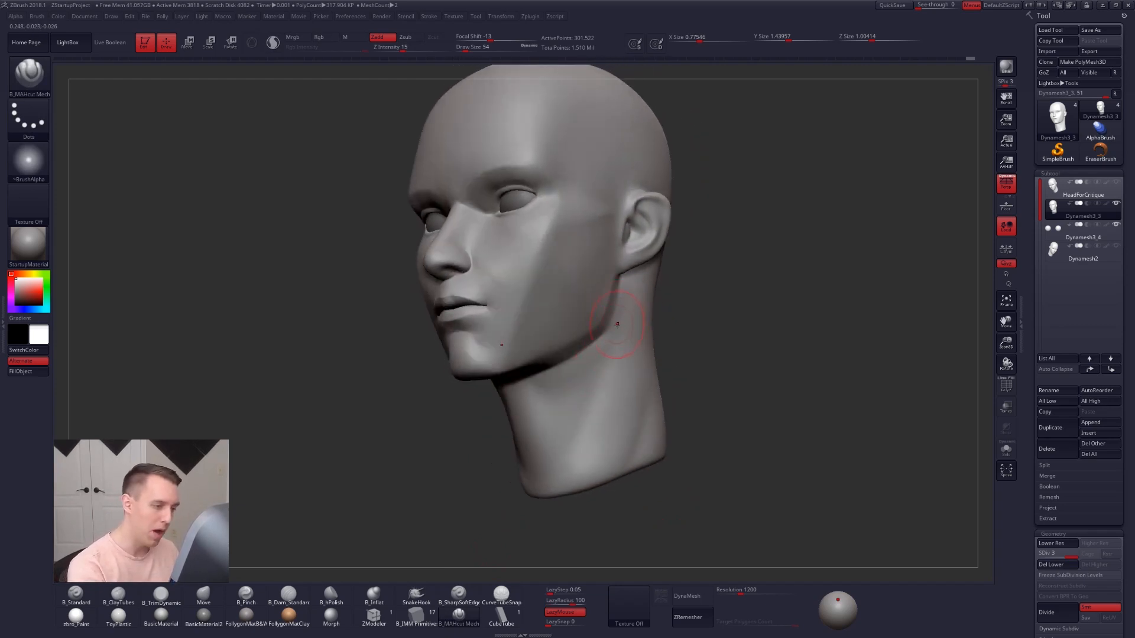
{"action": "left_click_drag", "start_coordinate": [608, 360], "coordinate": [573, 448]}
{"action": "mouse_move", "coordinate": [621, 402]}
{"action": "right_mouse_down"}
{"action": "mouse_move", "coordinate": [582, 405]}
{"action": "mouse_move", "coordinate": [636, 424]}
{"action": "mouse_move", "coordinate": [626, 464]}
{"action": "right_mouse_up"}
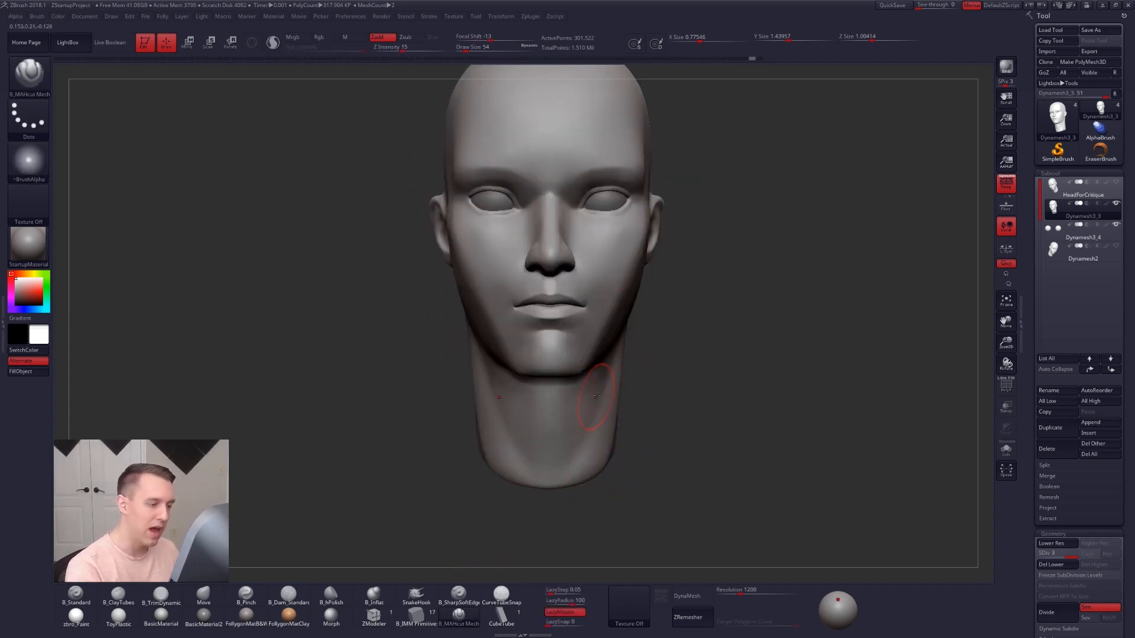
{"action": "key", "text": "space"}
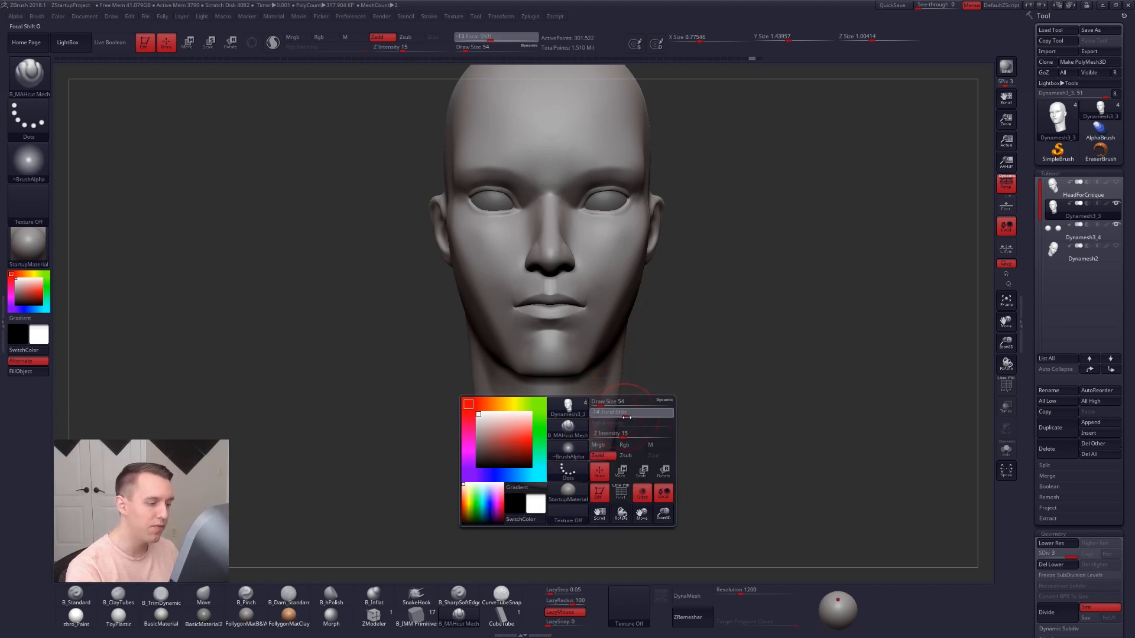
{"action": "left_click_drag", "start_coordinate": [626, 418], "coordinate": [629, 418]}
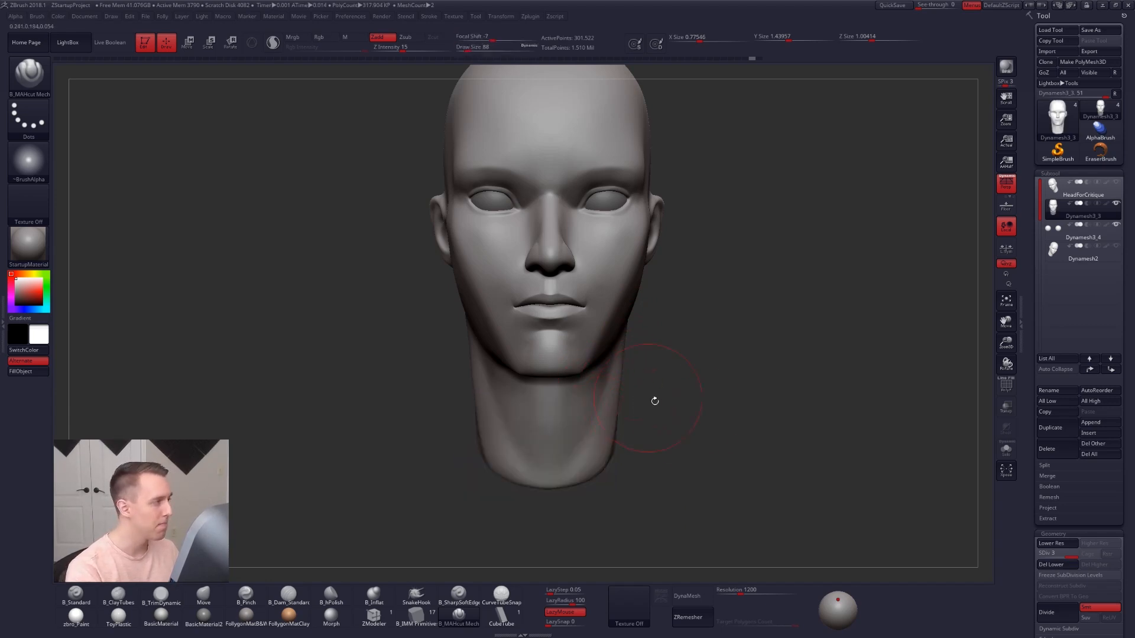
- Select the Move brush, reduce its draw size to 33, and adjust the lower lip and the hollow beneath it
{"action": "key", "text": "b"}
{"action": "key", "text": "c"}
{"action": "key", "text": "t"}
{"action": "right_click_drag", "start_coordinate": [570, 343], "coordinate": [559, 389], "text": "alt"}
{"action": "key", "text": "space"}
{"action": "key", "text": "b"}
{"action": "key", "text": "m"}
{"action": "key", "text": "v"}
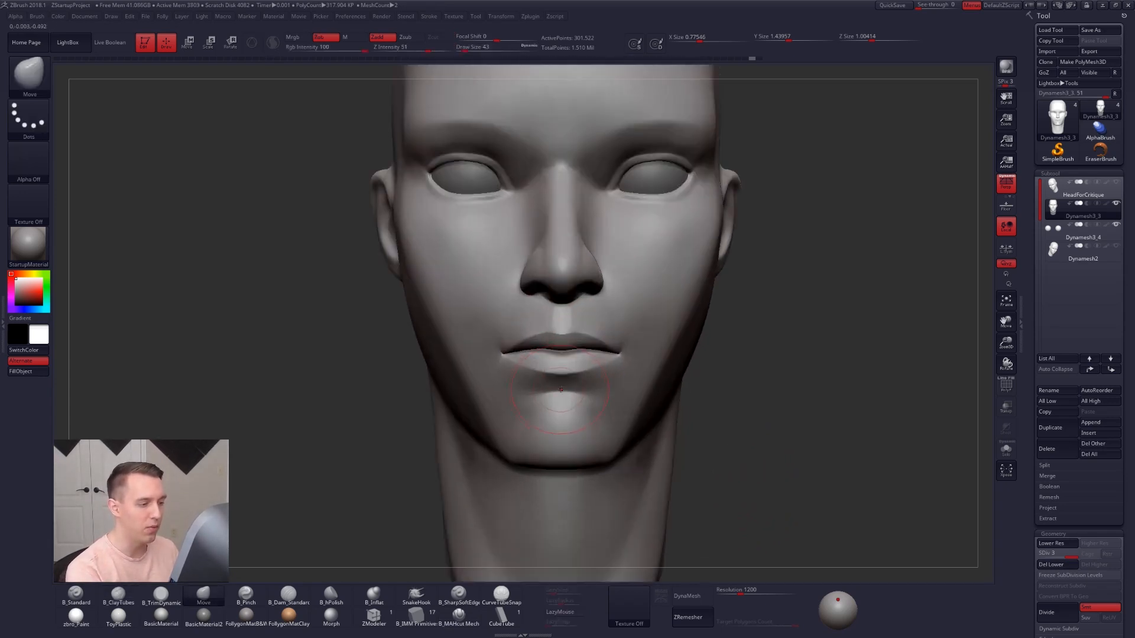
{"action": "key", "text": "space"}
{"action": "left_click_drag", "start_coordinate": [568, 379], "coordinate": [563, 377]}
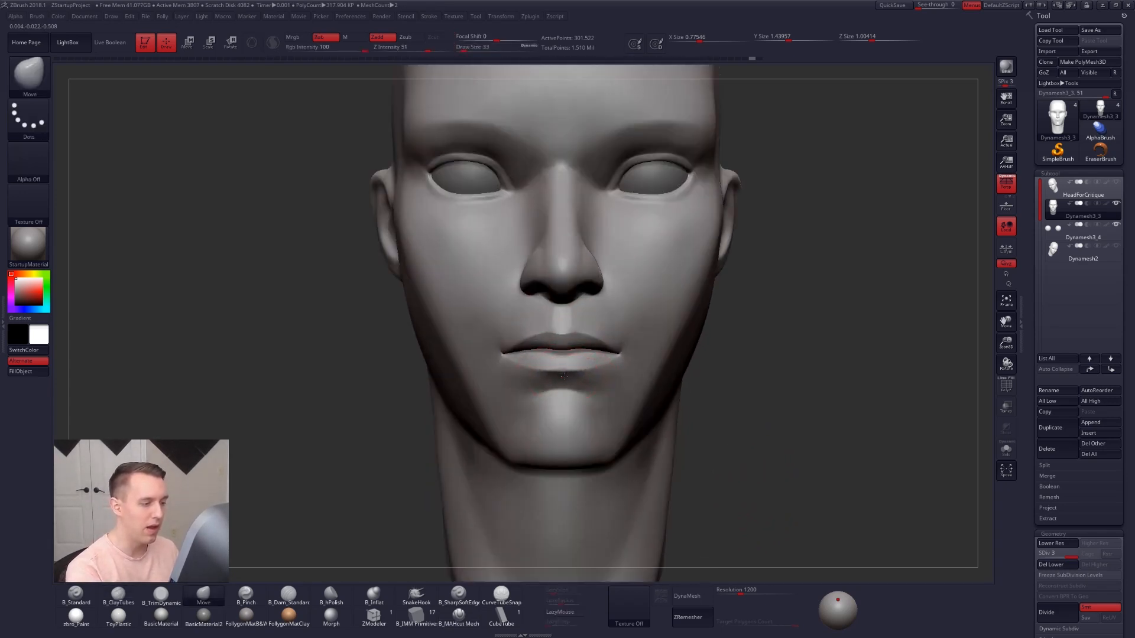
{"action": "mouse_move", "coordinate": [607, 399]}
{"action": "right_mouse_down"}
{"action": "mouse_move", "coordinate": [615, 384]}
{"action": "mouse_move", "coordinate": [593, 331]}
{"action": "right_mouse_up"}
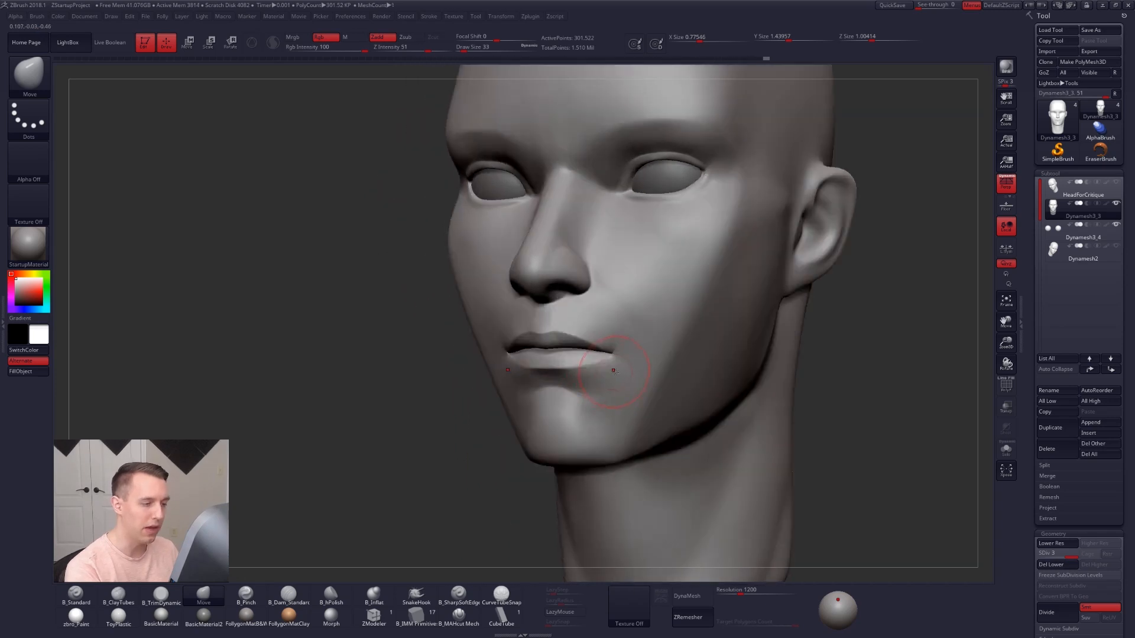
- Add volume beside the mouth corners and lower cheeks with ClayTubes and smooth the result
{"action": "key", "text": "b"}
{"action": "key", "text": "c"}
{"action": "key", "text": "t"}
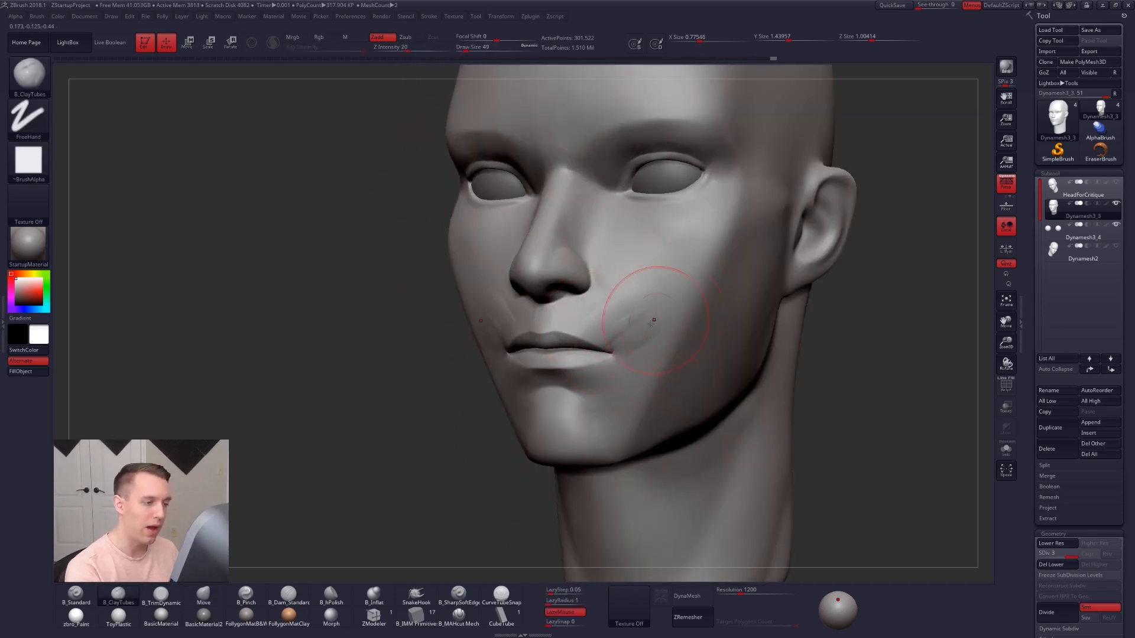
{"action": "key", "text": "shift"}
{"action": "mouse_move", "coordinate": [686, 299]}
{"action": "right_mouse_down"}
{"action": "mouse_move", "coordinate": [635, 329]}
{"action": "mouse_move", "coordinate": [622, 372]}
{"action": "right_mouse_up"}
- Lower the head to subdivision level 2, then rework and smooth the back and side of the neck with ClayTubes
{"action": "key", "text": "]"}
{"action": "key", "text": "]"}
{"action": "key", "text": "]"}
{"action": "key", "text": "shift+d"}
{"action": "right_click_drag", "start_coordinate": [594, 414], "coordinate": [628, 338]}
{"action": "key", "text": "["}
{"action": "key", "text": "["}
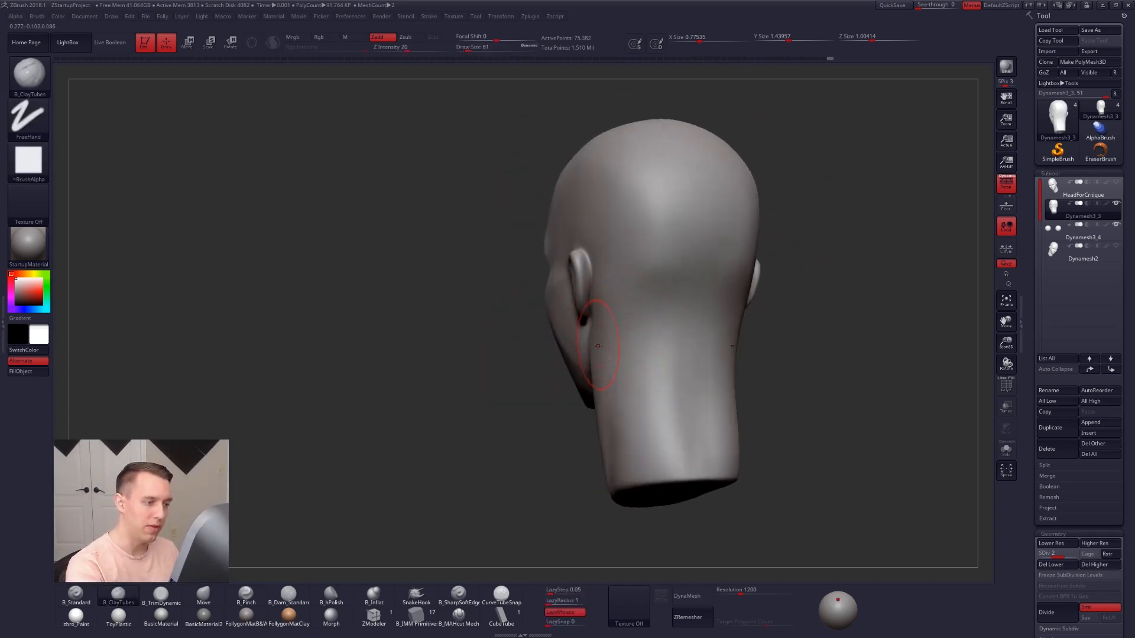
{"action": "mouse_move", "coordinate": [758, 198]}
{"action": "right_mouse_down", "text": "shift"}
{"action": "mouse_move", "coordinate": [588, 347]}
{"action": "mouse_move", "coordinate": [598, 296]}
{"action": "mouse_move", "coordinate": [560, 429]}
{"action": "right_mouse_up", "text": "shift"}
{"action": "key", "text": "shift+d"}
{"action": "key", "text": "d"}
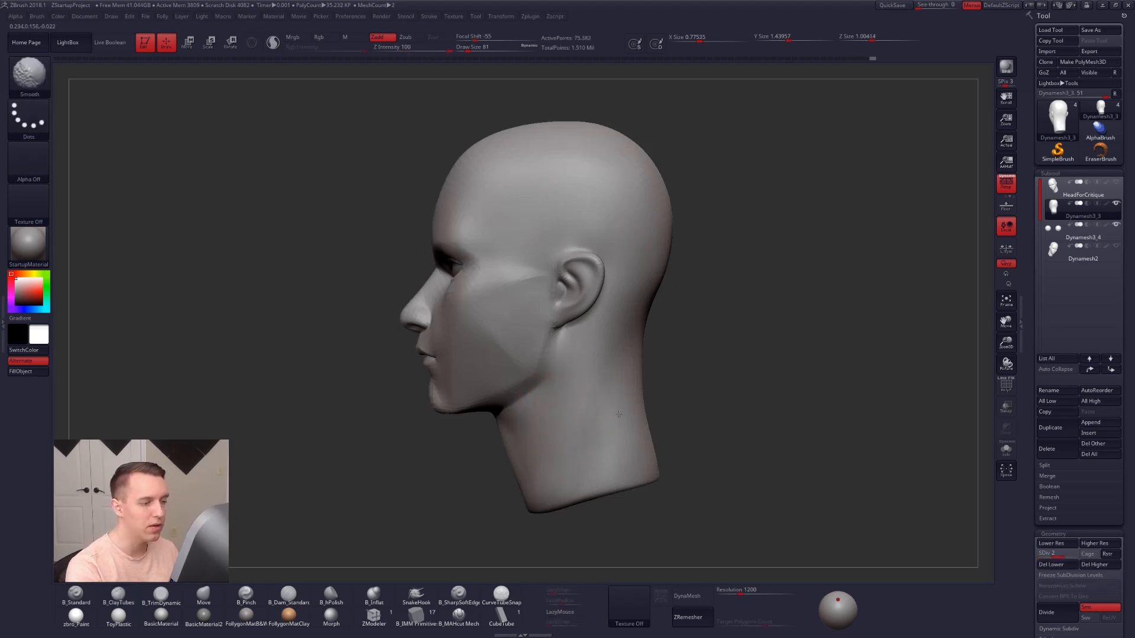
- Refine the side of the face and jaw with the Move and Pinch brushes
{"action": "right_click", "coordinate": [622, 408]}
{"action": "right_click_drag", "start_coordinate": [623, 407], "coordinate": [624, 331], "text": "ctrl"}
{"action": "right_click_drag", "start_coordinate": [583, 440], "coordinate": [676, 387], "text": "alt"}
{"action": "right_click", "coordinate": [615, 370]}
{"action": "mouse_move", "coordinate": [614, 370]}
{"action": "right_mouse_down", "text": "ctrl"}
{"action": "mouse_move", "coordinate": [619, 388]}
{"action": "mouse_move", "coordinate": [629, 385]}
{"action": "right_mouse_up", "text": "ctrl"}
{"action": "key", "text": "b"}
{"action": "key", "text": "m"}
{"action": "key", "text": "v"}
{"action": "key", "text": "b"}
{"action": "key", "text": "p"}
{"action": "key", "text": "i"}
{"action": "mouse_move", "coordinate": [611, 427]}
{"action": "right_mouse_down"}
{"action": "mouse_move", "coordinate": [626, 398]}
{"action": "mouse_move", "coordinate": [611, 393]}
{"action": "mouse_move", "coordinate": [608, 344]}
{"action": "mouse_move", "coordinate": [610, 378]}
{"action": "mouse_move", "coordinate": [559, 372]}
{"action": "mouse_move", "coordinate": [612, 354]}
{"action": "mouse_move", "coordinate": [524, 349]}
{"action": "right_mouse_up"}
- Reselect the Move brush, change its draw size, and adjust the outer contour of the cheek
{"action": "key", "text": "b"}
{"action": "key", "text": "m"}
{"action": "key", "text": "v"}
{"action": "key", "text": "space"}
{"action": "left_click_drag", "start_coordinate": [615, 359], "coordinate": [619, 359]}
- Flatten the sides of the face and temples with TrimDynamic at draw size 74, and smooth them
{"action": "key", "text": "b"}
{"action": "key", "text": "t"}
{"action": "key", "text": "d"}
{"action": "right_click_drag", "start_coordinate": [630, 381], "coordinate": [644, 357], "text": "shift"}
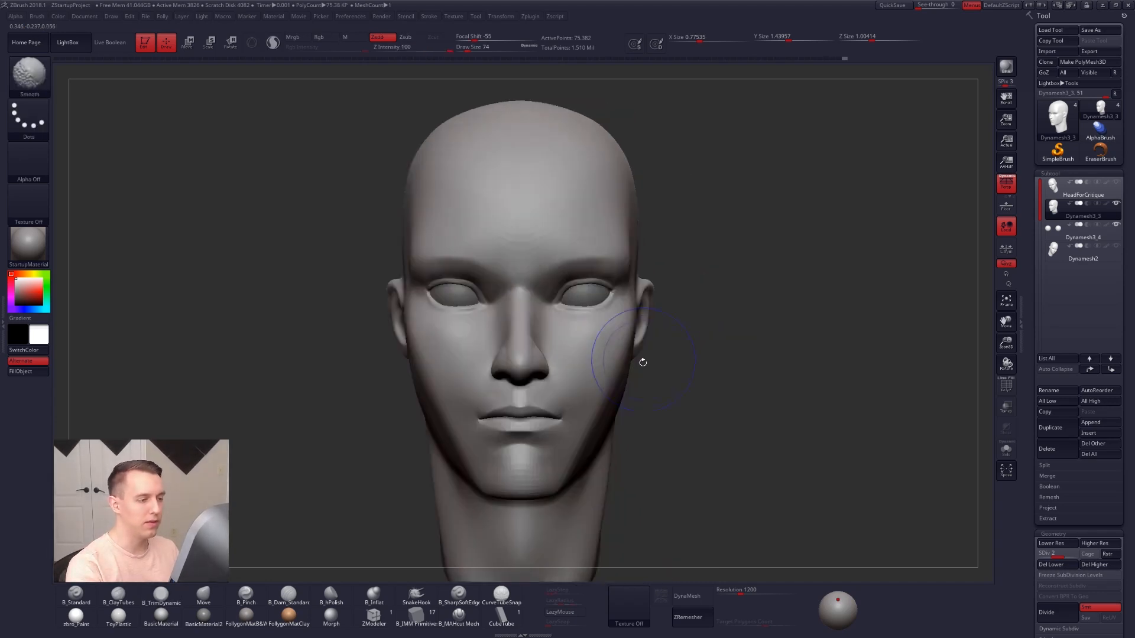
{"action": "key", "text": "alt"}
{"action": "mouse_move", "coordinate": [615, 310]}
{"action": "right_mouse_down"}
{"action": "mouse_move", "coordinate": [664, 241]}
{"action": "mouse_move", "coordinate": [676, 385]}
{"action": "mouse_move", "coordinate": [713, 431]}
{"action": "mouse_move", "coordinate": [746, 445]}
{"action": "right_mouse_up"}
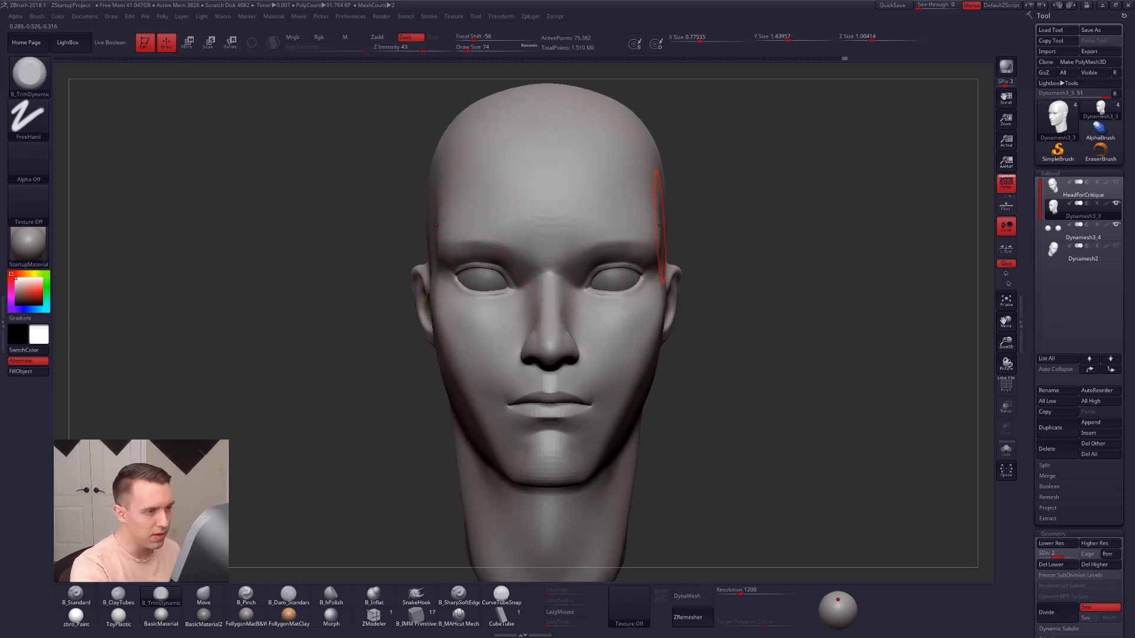
- Switch to ClayTubes and work on the temple and side of the forehead
{"action": "key", "text": "ctrl"}
{"action": "left_click_drag", "start_coordinate": [679, 203], "coordinate": [699, 273], "text": "ctrl"}
{"action": "left_click_drag", "start_coordinate": [737, 316], "coordinate": [754, 329], "text": "ctrl"}
{"action": "mouse_move", "coordinate": [747, 322]}
{"action": "right_mouse_down"}
{"action": "mouse_move", "coordinate": [637, 290]}
{"action": "mouse_move", "coordinate": [647, 293]}
{"action": "mouse_move", "coordinate": [627, 230]}
{"action": "mouse_move", "coordinate": [642, 193]}
{"action": "right_mouse_up"}
{"action": "key", "text": "b"}
{"action": "key", "text": "c"}
{"action": "key", "text": "t"}
{"action": "right_click_drag", "start_coordinate": [850, 467], "coordinate": [852, 516]}
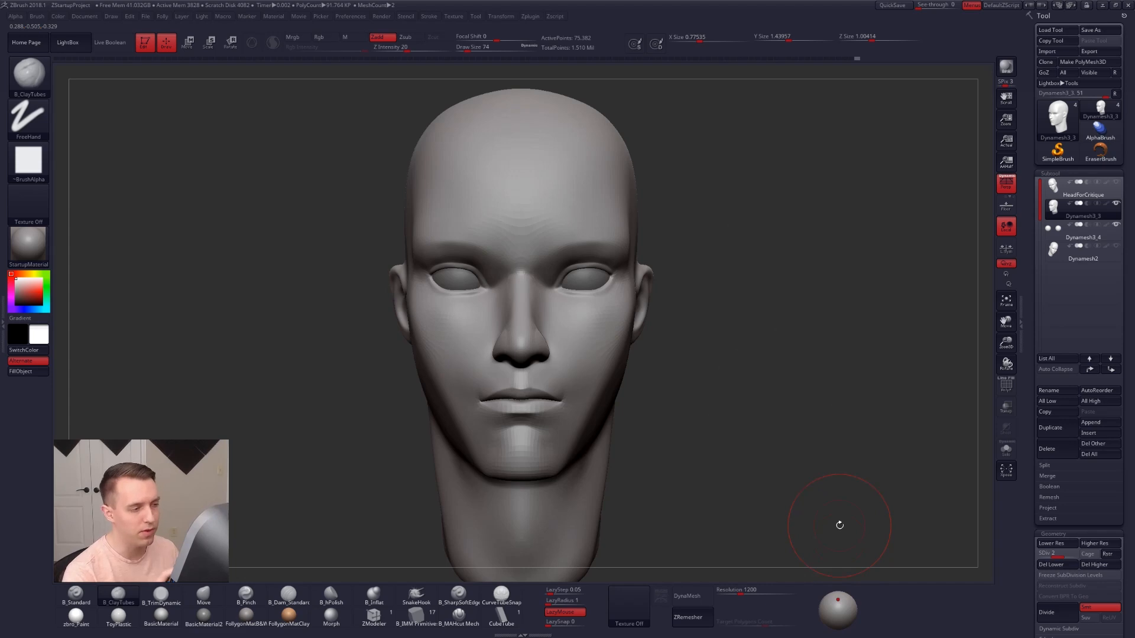
{"action": "mouse_move", "coordinate": [703, 460]}
{"action": "right_mouse_down"}
{"action": "mouse_move", "coordinate": [745, 408]}
{"action": "mouse_move", "coordinate": [733, 509]}
{"action": "right_mouse_up"}
- Isolate the part of the head above the eyes and examine the curve of the brow and temples
{"action": "key", "text": "shift+s"}
{"action": "mouse_move", "coordinate": [385, 271]}
{"action": "left_mouse_down", "text": "ctrl+alt+shift"}
{"action": "mouse_move", "coordinate": [352, 324]}
{"action": "mouse_move", "coordinate": [669, 574]}
{"action": "mouse_move", "coordinate": [857, 314]}
{"action": "mouse_move", "coordinate": [644, 273]}
{"action": "left_mouse_up", "text": "ctrl+alt+shift"}
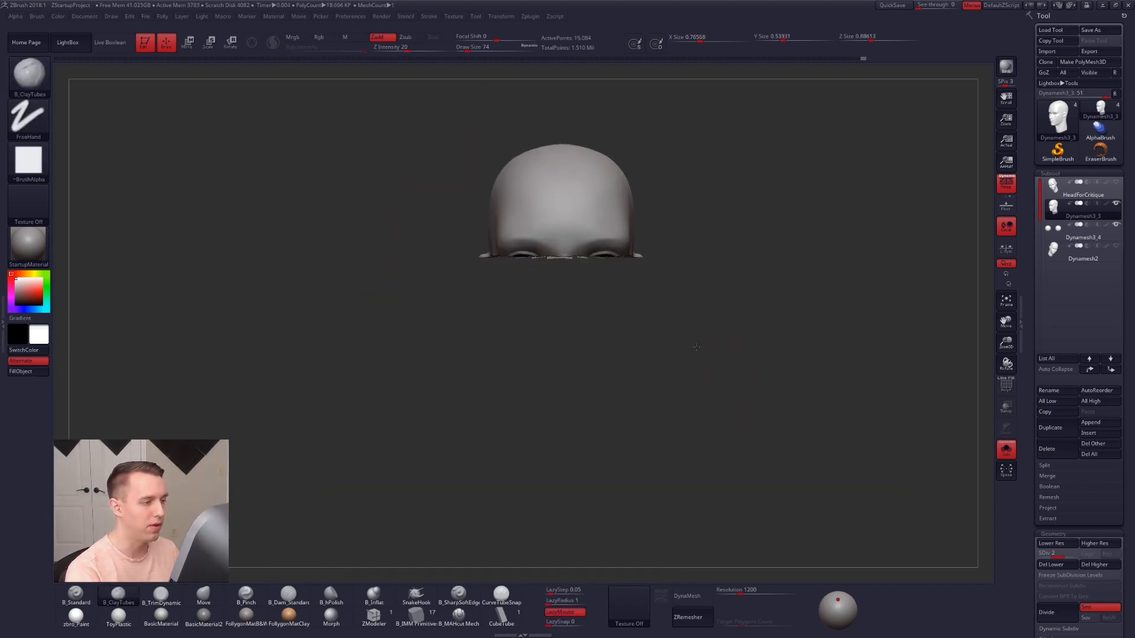
{"action": "right_click_drag", "start_coordinate": [619, 325], "coordinate": [598, 300]}
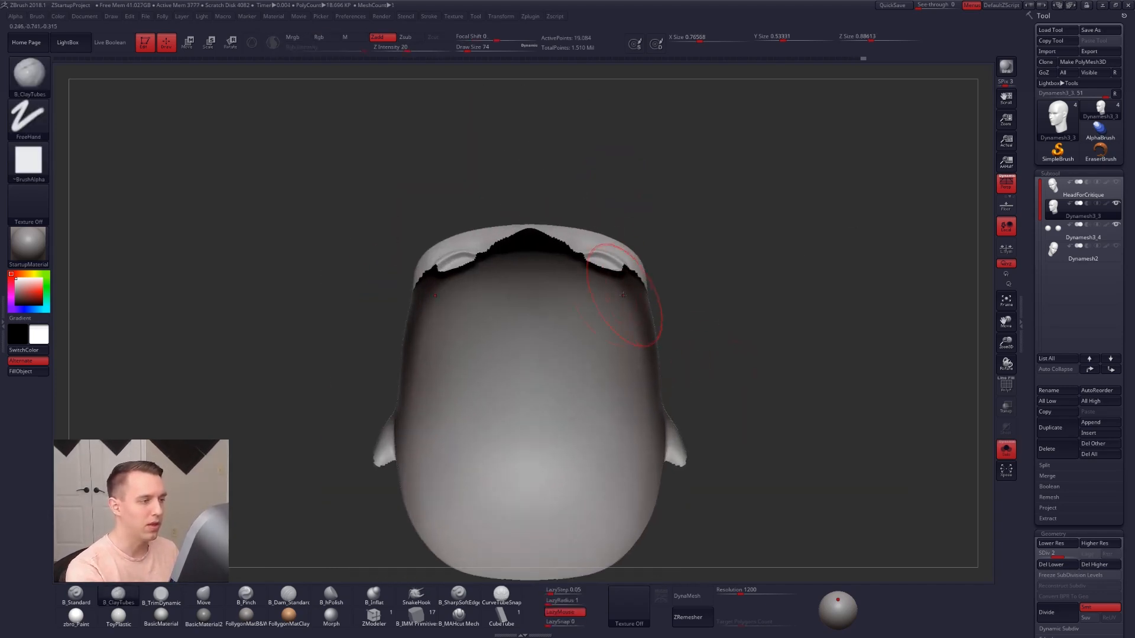
{"action": "key", "text": "w"}
{"action": "left_click_drag", "start_coordinate": [707, 246], "coordinate": [654, 256]}
{"action": "key", "text": "q"}
{"action": "mouse_move", "coordinate": [412, 257]}
{"action": "left_mouse_down", "text": "ctrl"}
{"action": "mouse_move", "coordinate": [596, 233]}
{"action": "mouse_move", "coordinate": [691, 269]}
{"action": "left_mouse_up", "text": "ctrl"}
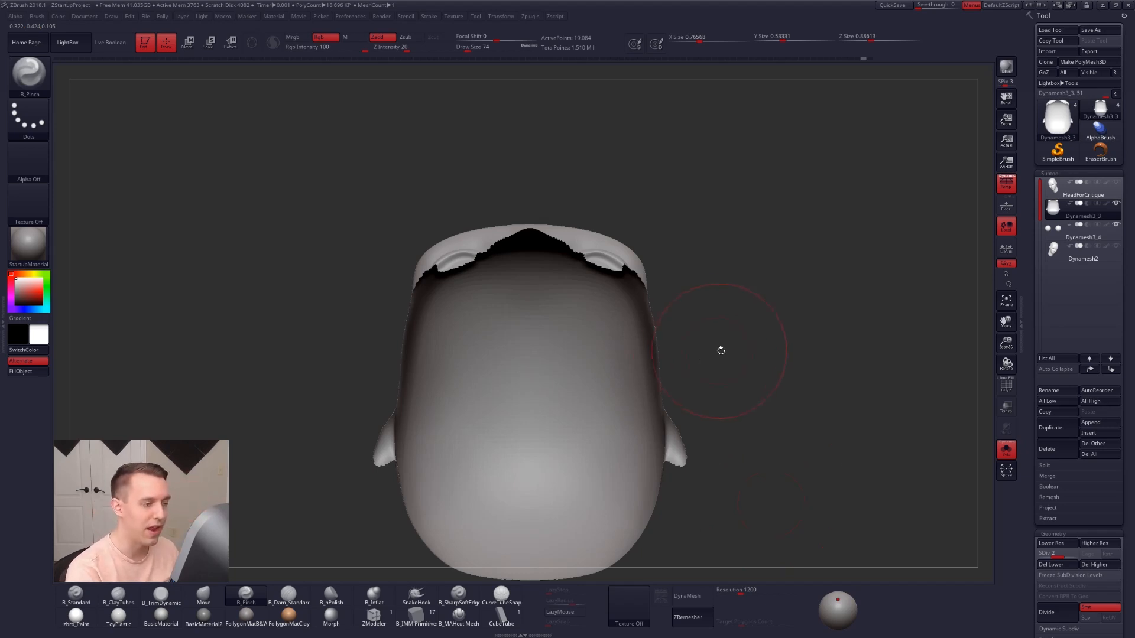
{"action": "left_click_drag", "start_coordinate": [742, 321], "coordinate": [631, 218]}
- Select the Move brush, lower the full head to subdivision level 1, and adjust the cheeks from below
{"action": "key", "text": "b"}
{"action": "key", "text": "m"}
{"action": "key", "text": "v"}
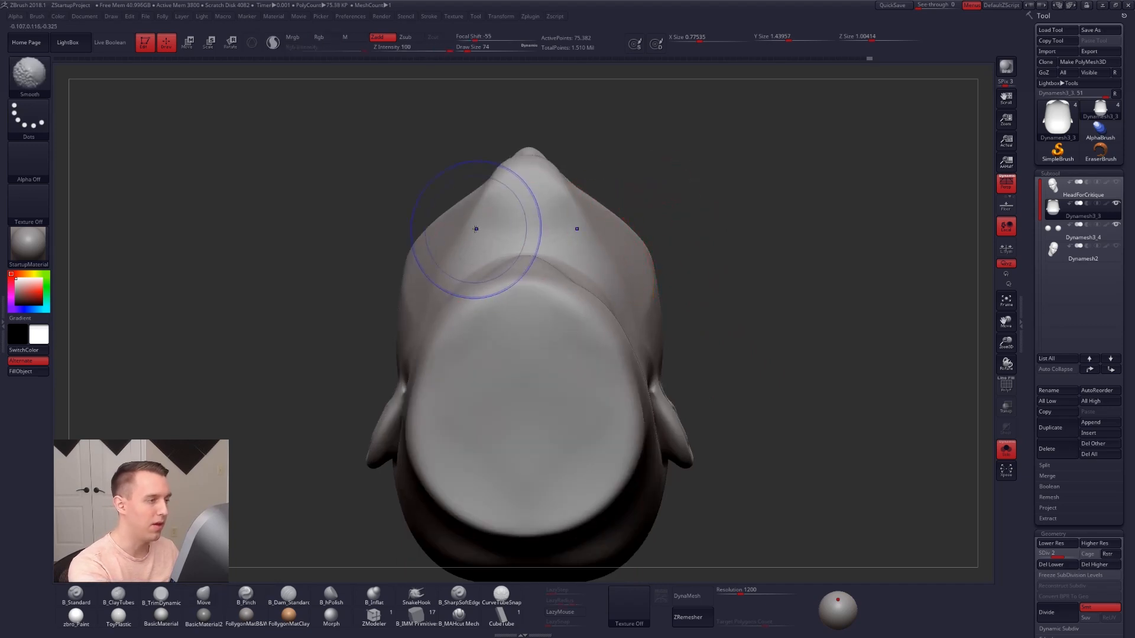
{"action": "key", "text": "shift+d"}
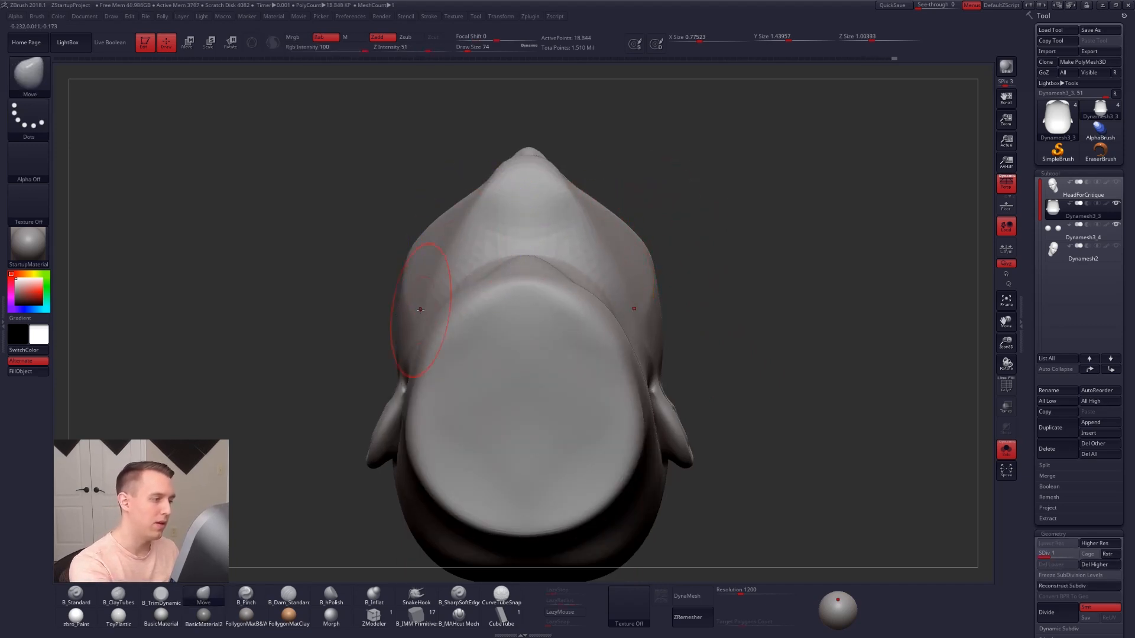
{"action": "right_click_drag", "start_coordinate": [488, 228], "coordinate": [532, 354]}
- Enlarge the Move brush to draw size 104 and adjust the sides of the face from below
{"action": "right_click_drag", "start_coordinate": [604, 145], "coordinate": [598, 284], "text": "alt"}
{"action": "key", "text": "space"}
{"action": "left_click_drag", "start_coordinate": [613, 282], "coordinate": [624, 281]}
{"action": "mouse_move", "coordinate": [709, 295]}
{"action": "right_mouse_down"}
{"action": "mouse_move", "coordinate": [616, 309]}
{"action": "mouse_move", "coordinate": [591, 299]}
{"action": "right_mouse_up"}
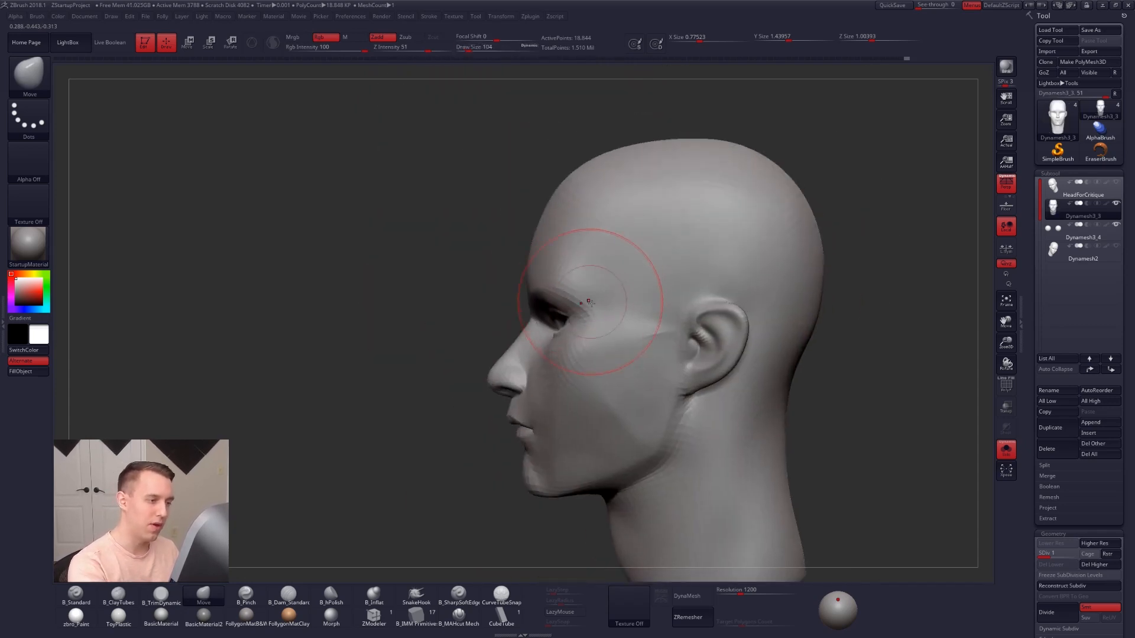
- Mask the side of the face with a blurred edge and reshape around it in profile with the Move brush at draw size 140
{"action": "mouse_move", "coordinate": [597, 309]}
{"action": "left_mouse_down", "text": "ctrl"}
{"action": "mouse_move", "coordinate": [401, 436]}
{"action": "mouse_move", "coordinate": [600, 320]}
{"action": "left_mouse_up", "text": "ctrl"}
{"action": "left_click", "coordinate": [593, 316], "text": "ctrl"}
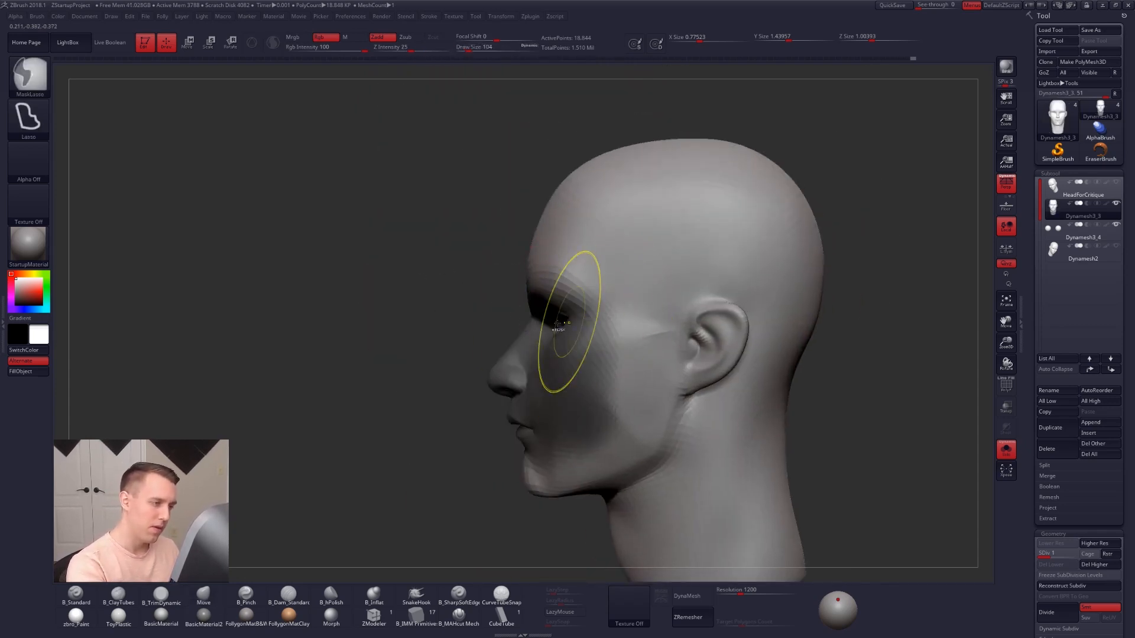
{"action": "key", "text": "ctrl+i"}
{"action": "key", "text": "ctrl+i"}
{"action": "key", "text": "b"}
{"action": "key", "text": "m"}
{"action": "key", "text": "v"}
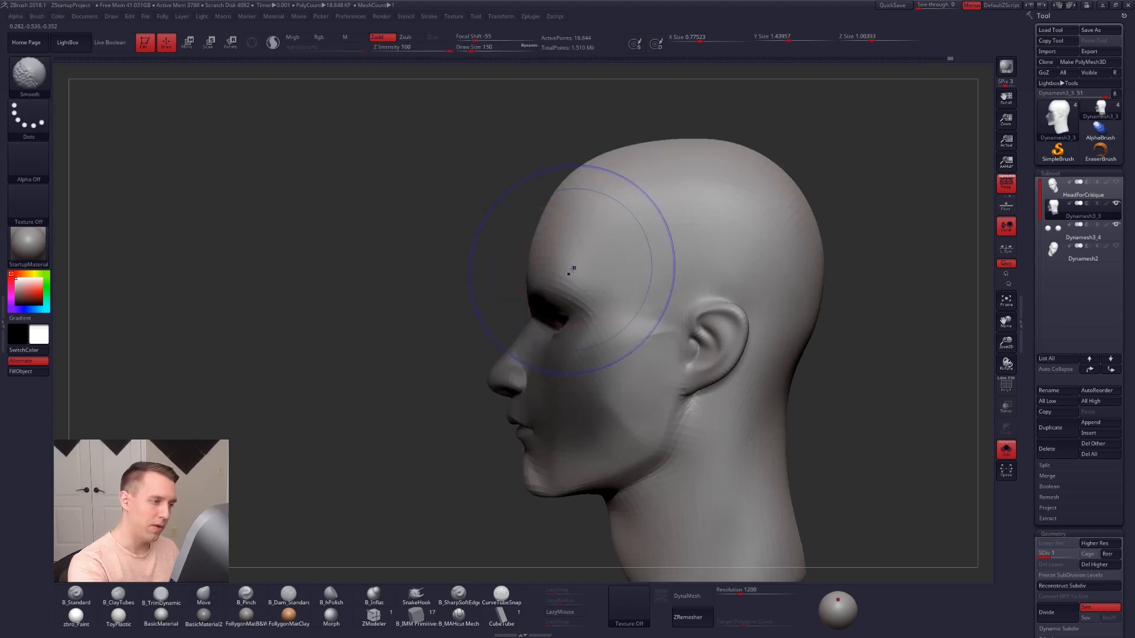
{"action": "key", "text": "s"}
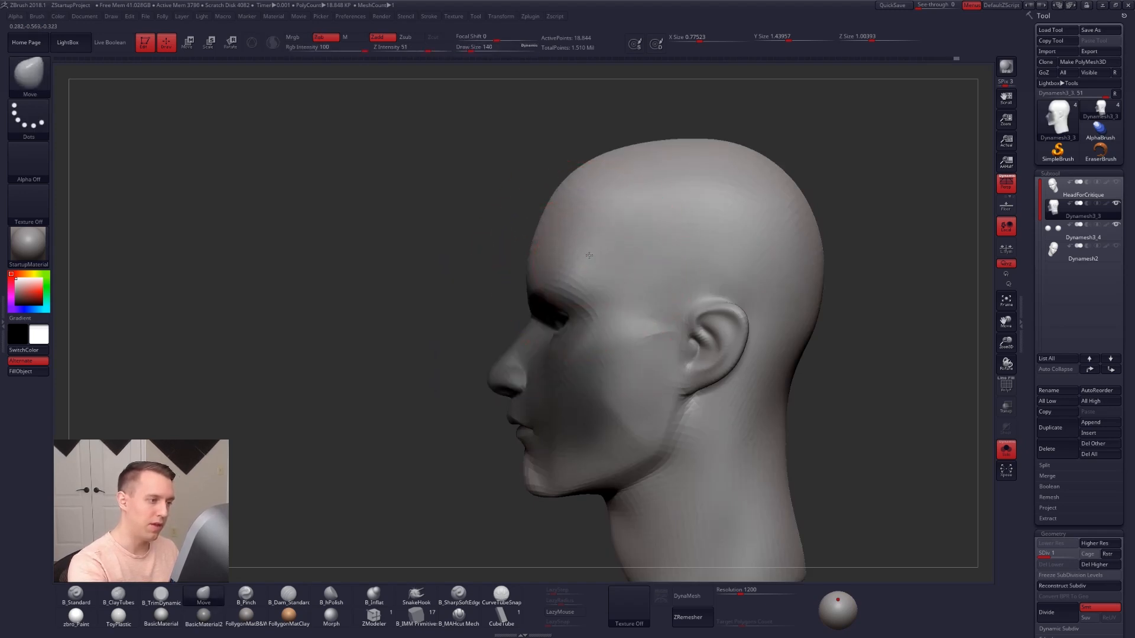
- Raise the subdivision level, smooth the cheek and jaw, and sharpen their plane changes with the Pinch brush
{"action": "mouse_move", "coordinate": [622, 228]}
{"action": "right_mouse_down"}
{"action": "mouse_move", "coordinate": [662, 233]}
{"action": "mouse_move", "coordinate": [632, 251]}
{"action": "mouse_move", "coordinate": [664, 261]}
{"action": "mouse_move", "coordinate": [639, 221]}
{"action": "mouse_move", "coordinate": [618, 242]}
{"action": "mouse_move", "coordinate": [646, 254]}
{"action": "mouse_move", "coordinate": [645, 239]}
{"action": "right_mouse_up"}
{"action": "mouse_move", "coordinate": [508, 472]}
{"action": "right_mouse_down", "text": "alt"}
{"action": "mouse_move", "coordinate": [556, 351]}
{"action": "mouse_move", "coordinate": [522, 353]}
{"action": "right_mouse_up", "text": "alt"}
{"action": "key", "text": "space"}
{"action": "left_click_drag", "start_coordinate": [591, 341], "coordinate": [584, 341]}
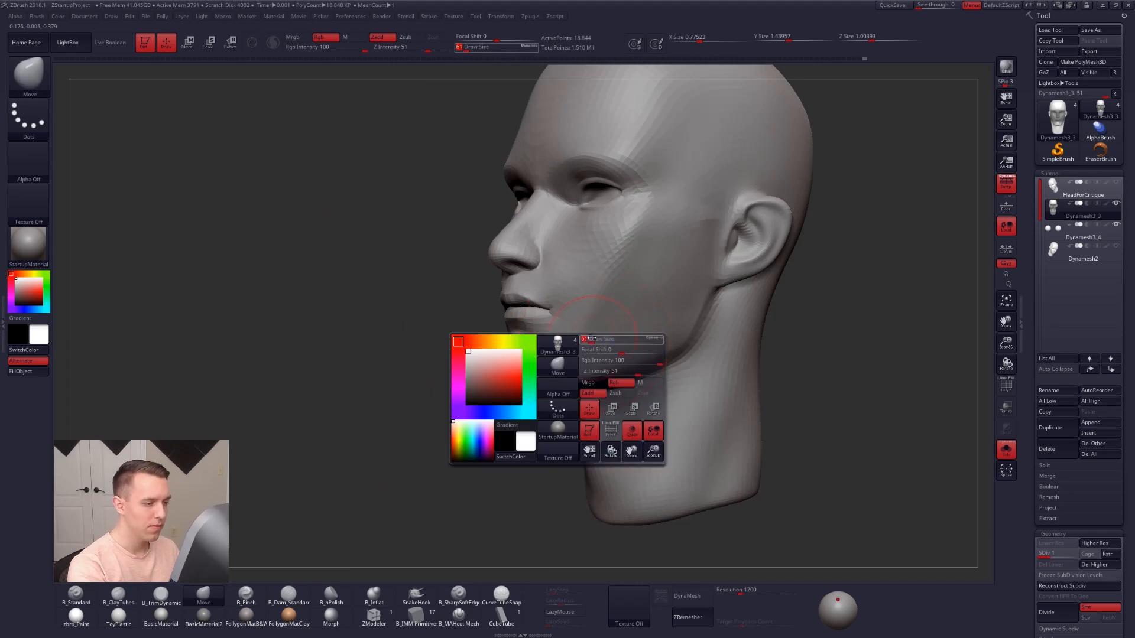
{"action": "key", "text": "d"}
{"action": "key", "text": "shift"}
{"action": "mouse_move", "coordinate": [637, 241]}
{"action": "right_mouse_down", "text": "shift"}
{"action": "mouse_move", "coordinate": [610, 307]}
{"action": "mouse_move", "coordinate": [574, 319]}
{"action": "mouse_move", "coordinate": [664, 325]}
{"action": "mouse_move", "coordinate": [593, 355]}
{"action": "mouse_move", "coordinate": [609, 335]}
{"action": "mouse_move", "coordinate": [671, 346]}
{"action": "right_mouse_up", "text": "shift"}
{"action": "key", "text": "5"}
{"action": "key", "text": "d"}
{"action": "key", "text": "space"}
{"action": "left_click_drag", "start_coordinate": [561, 329], "coordinate": [562, 329]}
- Adjust the mouth and chin with the Move brush, smooth them, and divide the head to subdivision level 4
{"action": "key", "text": "4"}
{"action": "mouse_move", "coordinate": [533, 330]}
{"action": "right_mouse_down", "text": "alt"}
{"action": "mouse_move", "coordinate": [573, 359]}
{"action": "mouse_move", "coordinate": [560, 378]}
{"action": "right_mouse_up", "text": "alt"}
{"action": "key", "text": "space"}
{"action": "left_click_drag", "start_coordinate": [561, 379], "coordinate": [555, 379]}
{"action": "mouse_move", "coordinate": [601, 387]}
{"action": "right_mouse_down", "text": "ctrl"}
{"action": "mouse_move", "coordinate": [616, 357]}
{"action": "mouse_move", "coordinate": [512, 430]}
{"action": "mouse_move", "coordinate": [632, 376]}
{"action": "right_mouse_up", "text": "ctrl"}
{"action": "key", "text": "shift"}
{"action": "key", "text": "ctrl+d"}
- Sharpen the chin's plane edges with Pinch at draw size 25, and blend the area beside the chin with ClayTubes and Smooth
{"action": "key", "text": "5"}
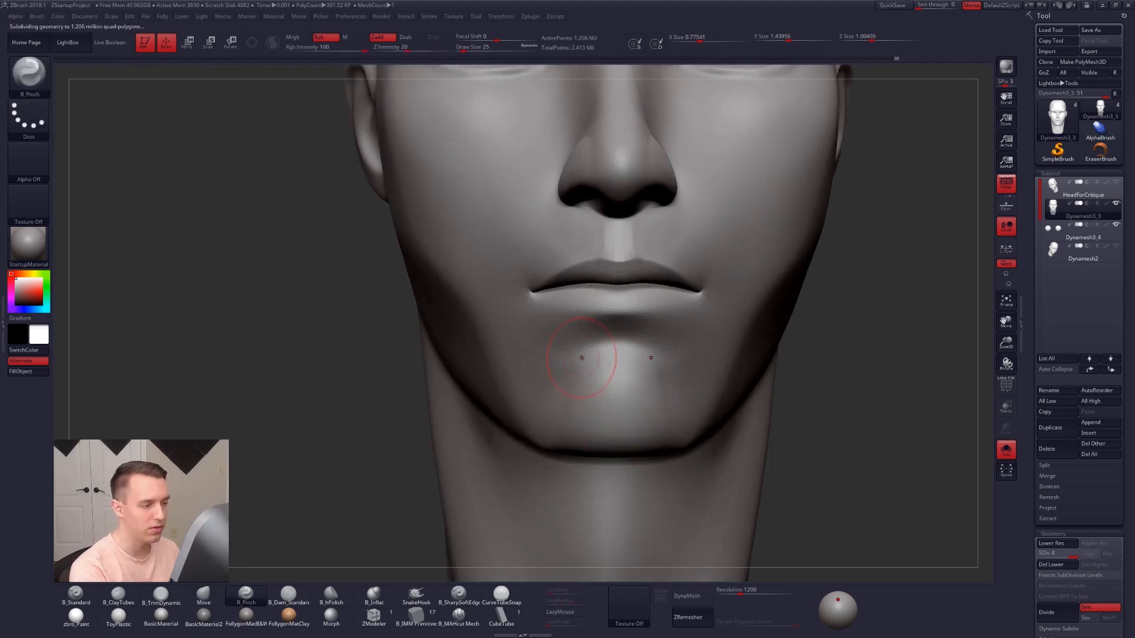
{"action": "right_click_drag", "start_coordinate": [534, 404], "coordinate": [594, 343]}
{"action": "left_click_drag", "start_coordinate": [541, 404], "coordinate": [547, 402]}
{"action": "right_click_drag", "start_coordinate": [547, 402], "coordinate": [562, 401]}
{"action": "key", "text": "space"}
{"action": "left_click_drag", "start_coordinate": [576, 373], "coordinate": [582, 373]}
{"action": "key", "text": "2"}
{"action": "key", "text": "shift+d"}
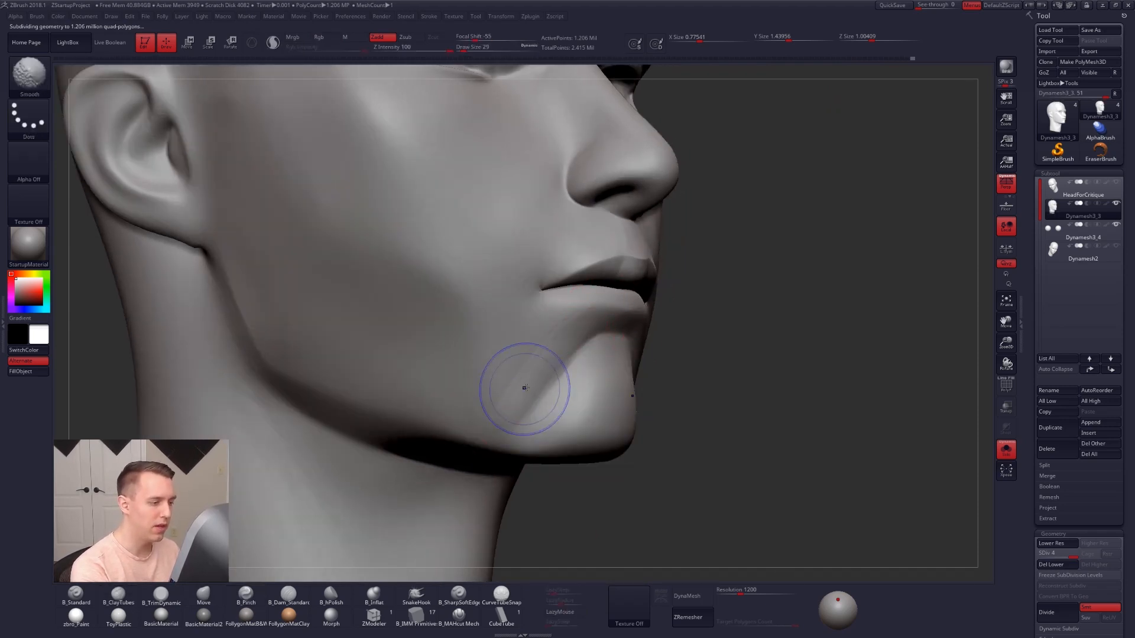
- Lower the head to subdivision level 1, lasso-mask the chin and neck in profile, blur the mask edge, and invert the mask
{"action": "mouse_move", "coordinate": [531, 379]}
{"action": "right_mouse_down"}
{"action": "mouse_move", "coordinate": [627, 409]}
{"action": "mouse_move", "coordinate": [621, 402]}
{"action": "right_mouse_up"}
{"action": "key", "text": "s"}
{"action": "left_click_drag", "start_coordinate": [621, 393], "coordinate": [630, 392]}
{"action": "mouse_move", "coordinate": [685, 416]}
{"action": "right_mouse_down"}
{"action": "mouse_move", "coordinate": [600, 421]}
{"action": "mouse_move", "coordinate": [633, 405]}
{"action": "mouse_move", "coordinate": [596, 388]}
{"action": "right_mouse_up"}
{"action": "key", "text": "s"}
{"action": "mouse_move", "coordinate": [594, 400]}
{"action": "left_mouse_down"}
{"action": "mouse_move", "coordinate": [605, 400]}
{"action": "mouse_move", "coordinate": [514, 368]}
{"action": "mouse_move", "coordinate": [417, 563]}
{"action": "mouse_move", "coordinate": [520, 552]}
{"action": "left_mouse_up"}
{"action": "key", "text": "shift+d"}
{"action": "key", "text": "shift+d"}
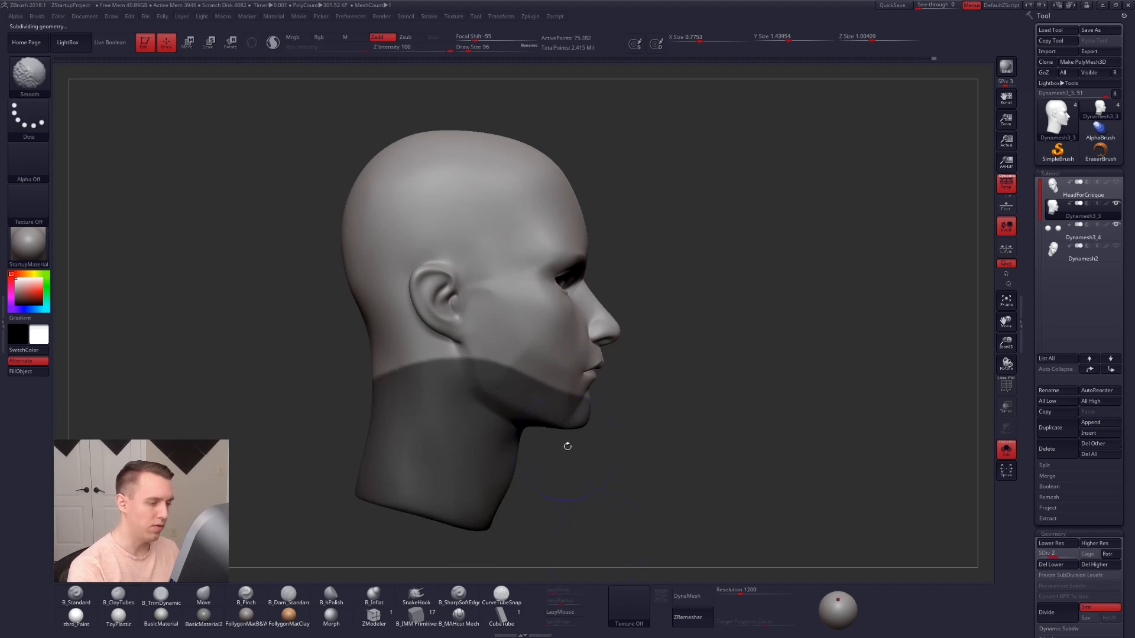
{"action": "left_click", "coordinate": [582, 424], "text": "ctrl"}
{"action": "left_click", "coordinate": [584, 418], "text": "ctrl"}
{"action": "key", "text": "ctrl+i"}
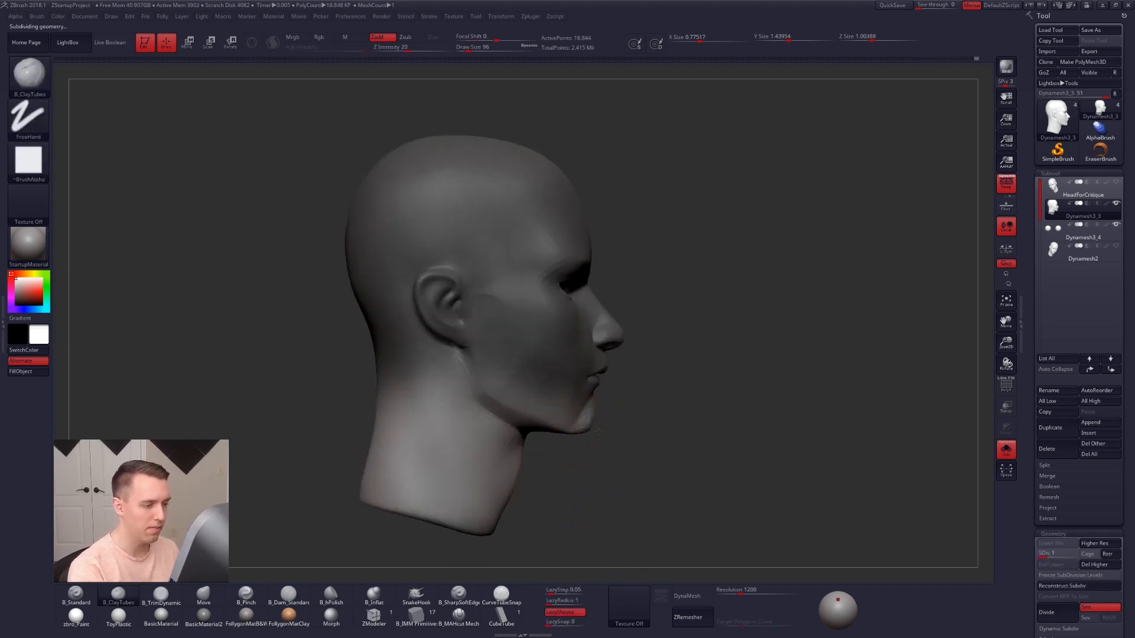
- Shorten the lower face by moving the unmasked chin and neck upward with a Transpose line, and clear the mask
{"action": "right_click_drag", "start_coordinate": [587, 418], "coordinate": [588, 449], "text": "ctrl"}
{"action": "key", "text": "w"}
{"action": "mouse_move", "coordinate": [578, 415]}
{"action": "left_mouse_down", "text": "shift"}
{"action": "mouse_move", "coordinate": [578, 488]}
{"action": "mouse_move", "coordinate": [579, 443]}
{"action": "left_mouse_up", "text": "shift"}
{"action": "key", "text": "q"}
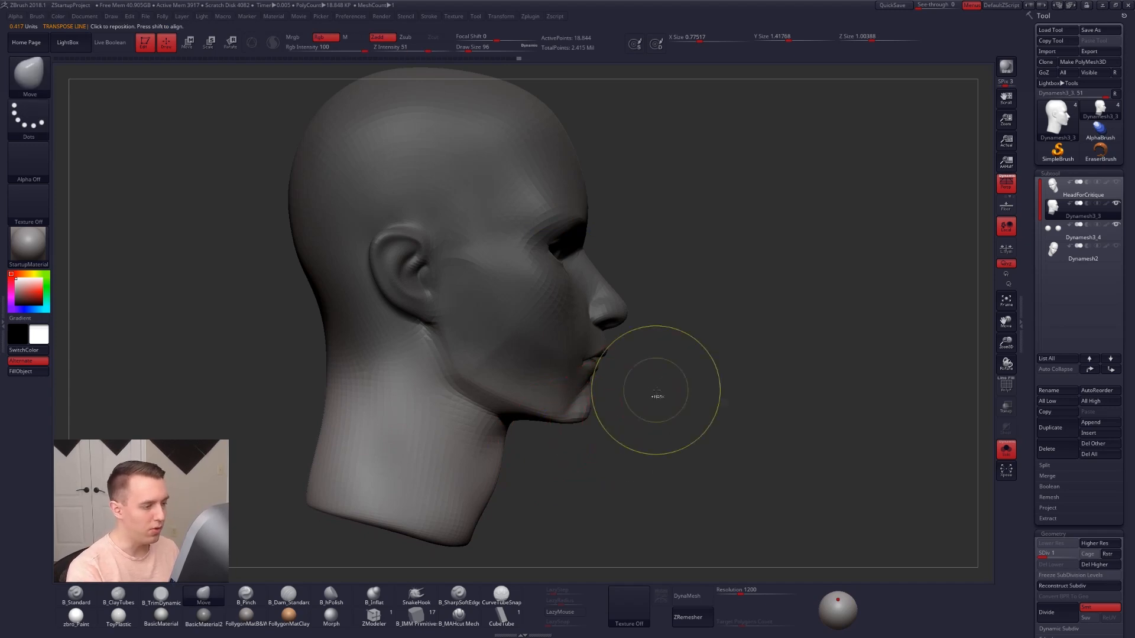
{"action": "left_click_drag", "start_coordinate": [656, 390], "coordinate": [674, 414], "text": "ctrl"}
- Raise the head to subdivision level 4 and build up the cheek with ClayTubes at draw size 74
{"action": "right_click_drag", "start_coordinate": [673, 413], "coordinate": [668, 367], "text": "ctrl"}
{"action": "mouse_move", "coordinate": [668, 366]}
{"action": "right_mouse_down", "text": "shift"}
{"action": "mouse_move", "coordinate": [558, 378]}
{"action": "mouse_move", "coordinate": [561, 424]}
{"action": "mouse_move", "coordinate": [588, 391]}
{"action": "mouse_move", "coordinate": [535, 402]}
{"action": "right_mouse_up", "text": "shift"}
{"action": "key", "text": "space"}
{"action": "left_click_drag", "start_coordinate": [547, 416], "coordinate": [541, 415]}
{"action": "key", "text": "d"}
{"action": "mouse_move", "coordinate": [535, 372]}
{"action": "right_mouse_down", "text": "alt"}
{"action": "mouse_move", "coordinate": [580, 383]}
{"action": "mouse_move", "coordinate": [513, 355]}
{"action": "right_mouse_up", "text": "alt"}
{"action": "key", "text": "d"}
{"action": "key", "text": "2"}
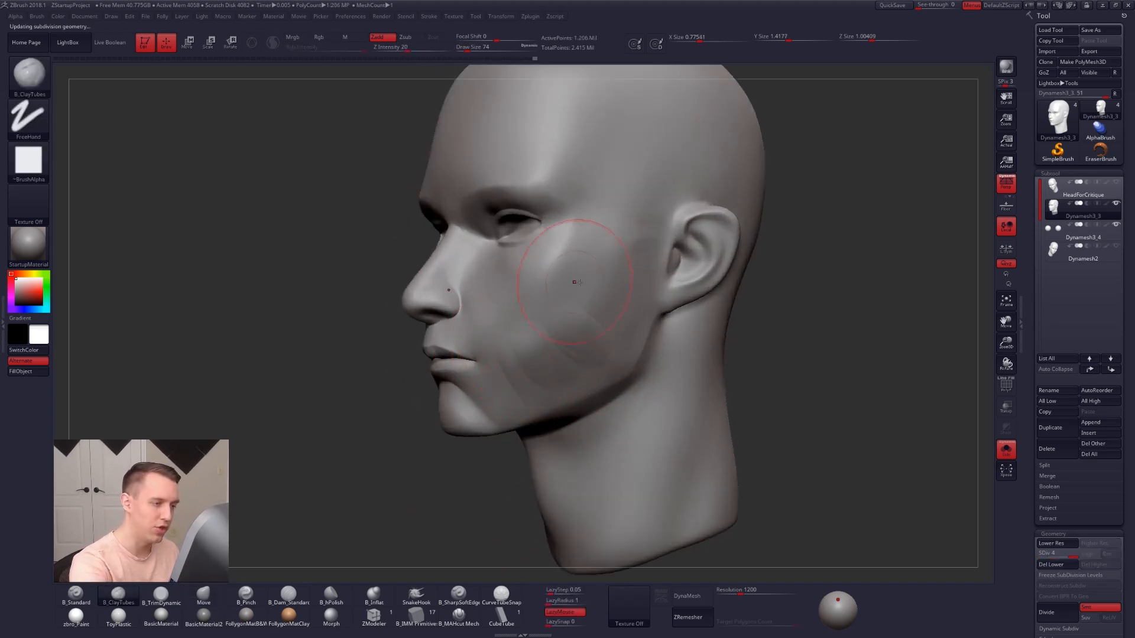
- Step down to subdivision level 1, fill the lower cheek and jaw with ClayTubes, and smooth the area
{"action": "key", "text": "shift+d"}
{"action": "key", "text": "shift+d"}
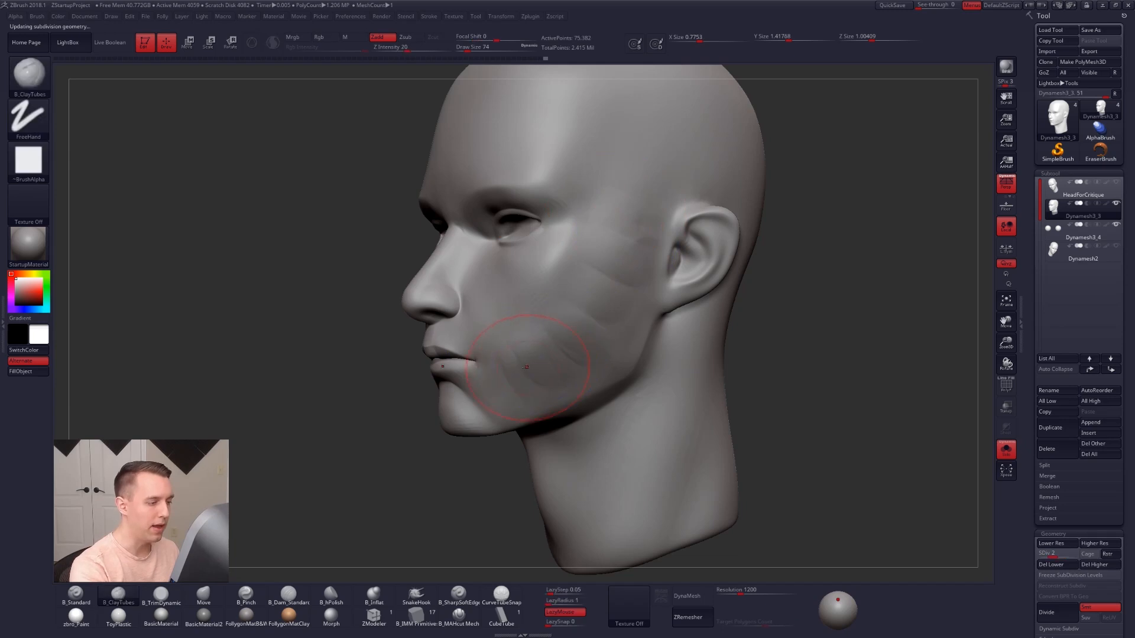
{"action": "key", "text": "shift+d"}
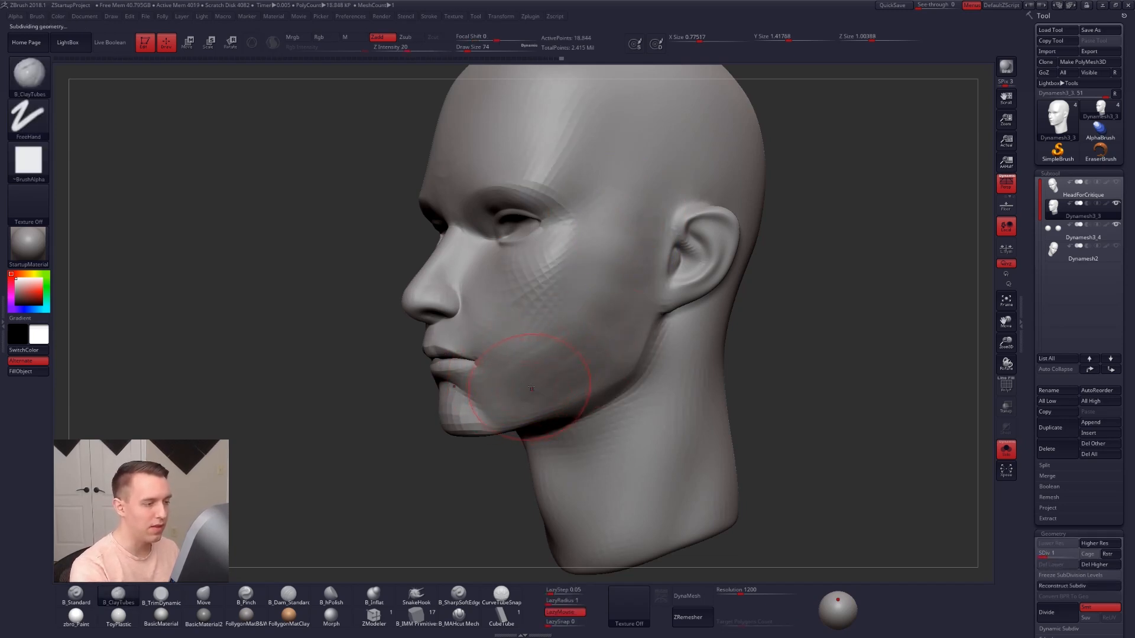
{"action": "key", "text": "shift"}
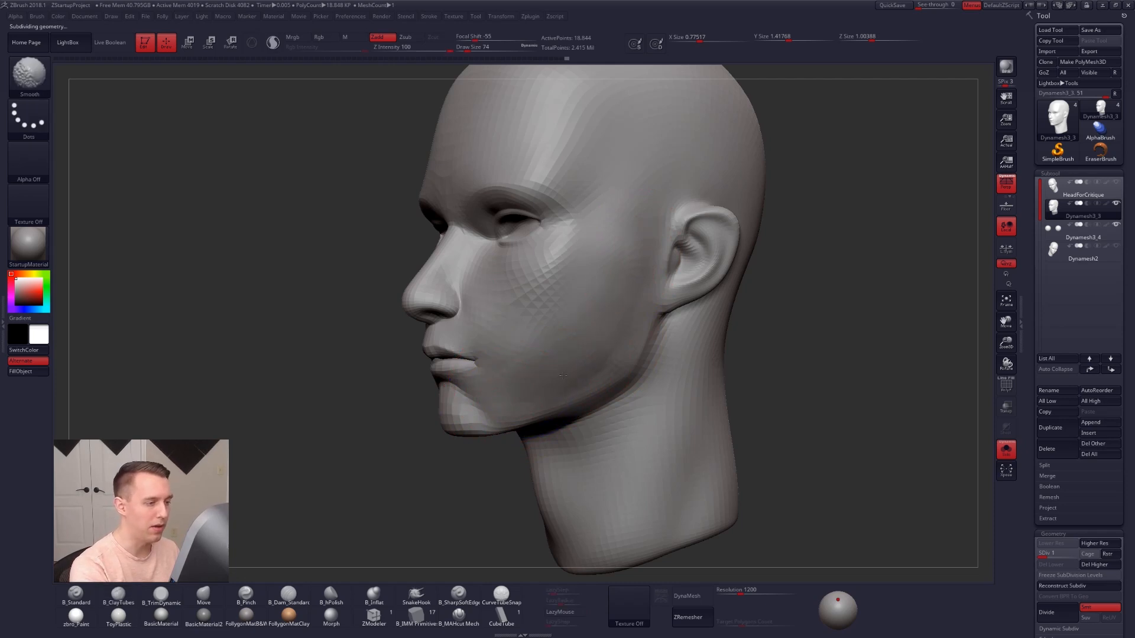
- Adjust the area around the mouth and cheeks with the Move brush at draw size 67, reducing it to 38
{"action": "mouse_move", "coordinate": [565, 342]}
{"action": "right_mouse_down"}
{"action": "mouse_move", "coordinate": [582, 367]}
{"action": "mouse_move", "coordinate": [615, 376]}
{"action": "mouse_move", "coordinate": [546, 374]}
{"action": "mouse_move", "coordinate": [523, 424]}
{"action": "right_mouse_up"}
{"action": "key", "text": "space"}
{"action": "left_click_drag", "start_coordinate": [578, 381], "coordinate": [572, 381]}
{"action": "key", "text": "b"}
{"action": "key", "text": "m"}
{"action": "key", "text": "v"}
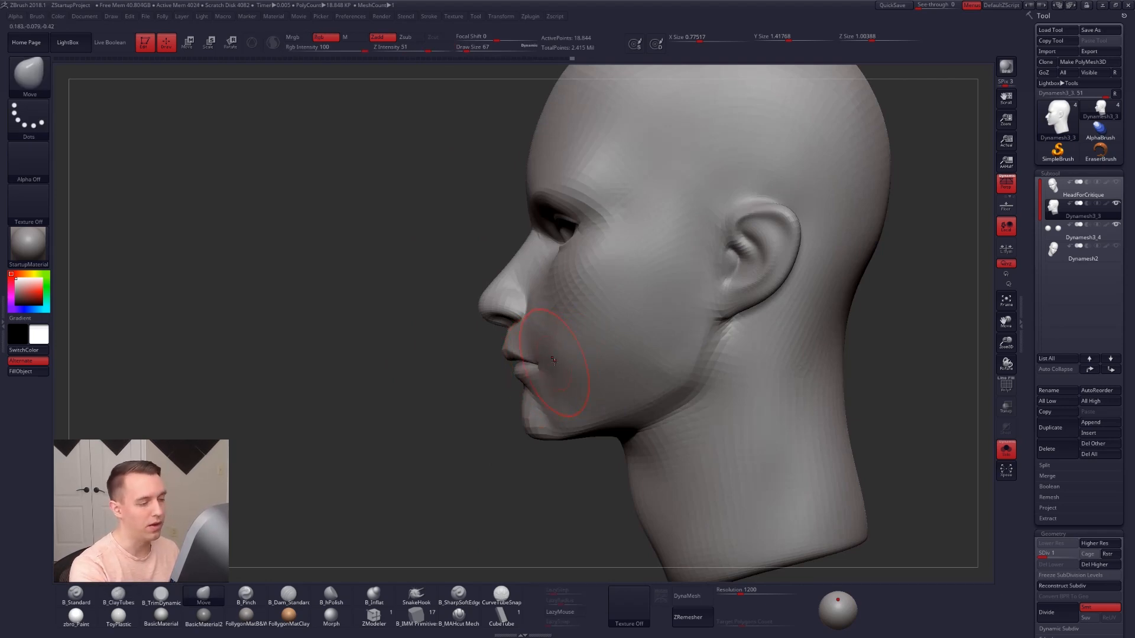
{"action": "right_click_drag", "start_coordinate": [564, 360], "coordinate": [630, 369]}
{"action": "key", "text": "space"}
{"action": "left_click_drag", "start_coordinate": [551, 357], "coordinate": [547, 357]}
{"action": "key", "text": "space"}
{"action": "mouse_move", "coordinate": [515, 354]}
{"action": "right_mouse_down"}
{"action": "mouse_move", "coordinate": [564, 367]}
{"action": "mouse_move", "coordinate": [534, 435]}
{"action": "right_mouse_up"}
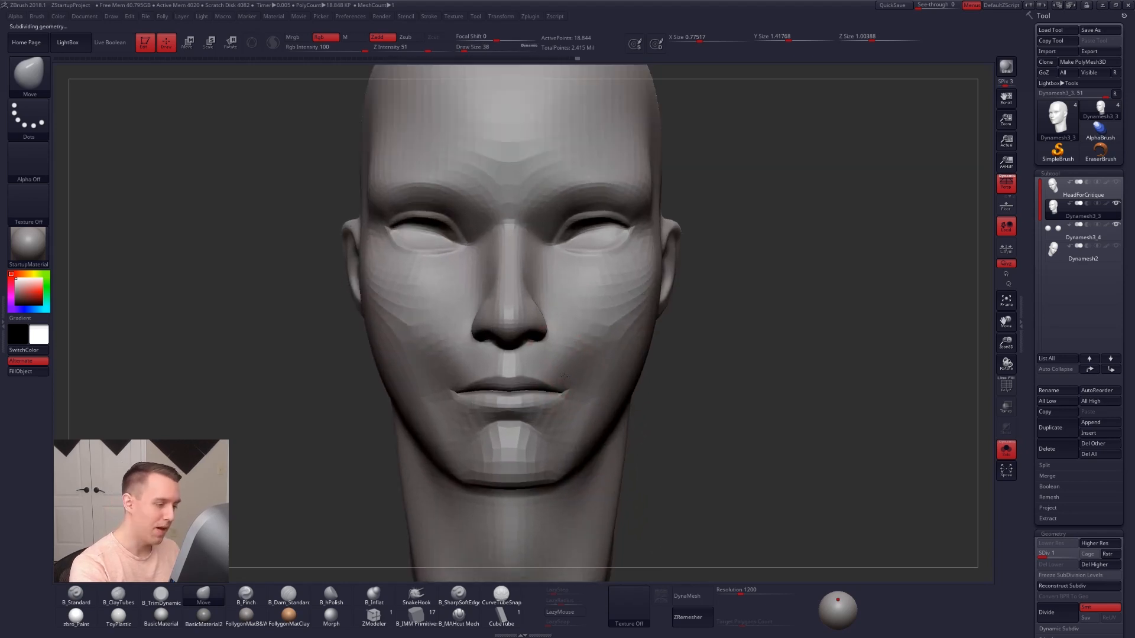
- Raise the head to subdivision level 2 and refine and smooth the chin and underside of the jaw at draw size 49
{"action": "key", "text": "d"}
{"action": "key", "text": "space"}
{"action": "left_click_drag", "start_coordinate": [556, 391], "coordinate": [565, 390]}
{"action": "mouse_move", "coordinate": [539, 445]}
{"action": "right_mouse_down", "text": "alt"}
{"action": "mouse_move", "coordinate": [582, 407]}
{"action": "mouse_move", "coordinate": [574, 368]}
{"action": "right_mouse_up", "text": "alt"}
{"action": "key", "text": "3"}
{"action": "left_click_drag", "start_coordinate": [565, 347], "coordinate": [582, 343]}
{"action": "right_click_drag", "start_coordinate": [535, 346], "coordinate": [572, 360]}
{"action": "left_click_drag", "start_coordinate": [572, 360], "coordinate": [563, 365], "text": "shift"}
{"action": "right_click_drag", "start_coordinate": [526, 365], "coordinate": [560, 348]}
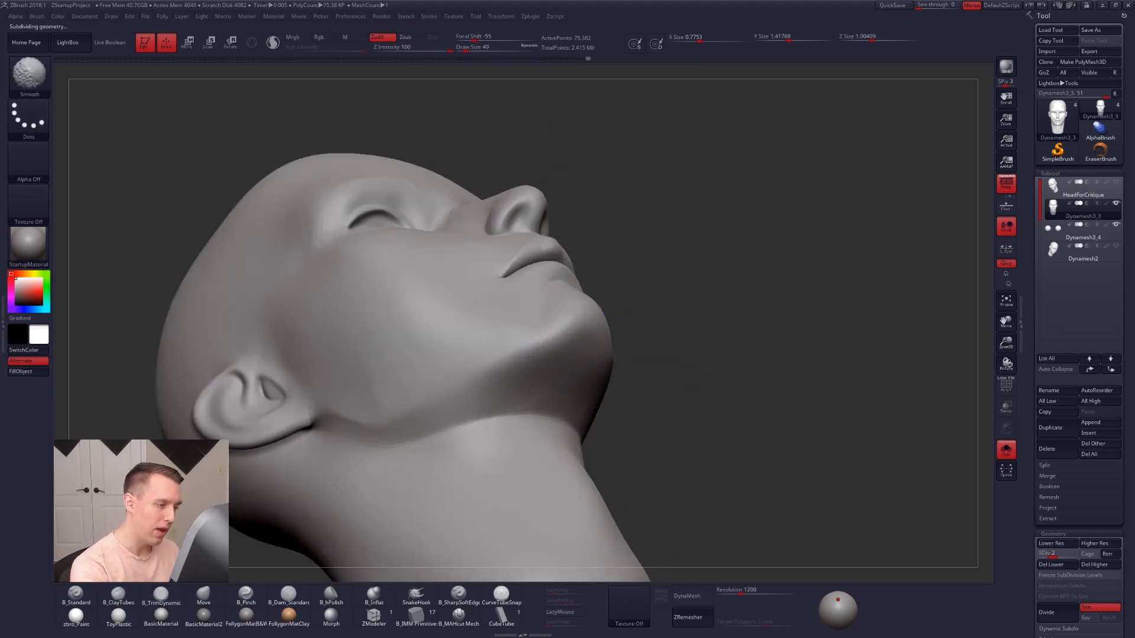
{"action": "left_click_drag", "start_coordinate": [530, 359], "coordinate": [490, 384], "text": "shift"}
{"action": "mouse_move", "coordinate": [470, 408]}
{"action": "right_mouse_down"}
{"action": "mouse_move", "coordinate": [413, 425]}
{"action": "mouse_move", "coordinate": [390, 473]}
{"action": "right_mouse_up"}
- Return to subdivision level 1 and adjust the cheek and jaw contour from the front with Move at draw size 130
{"action": "right_click_drag", "start_coordinate": [631, 367], "coordinate": [644, 333], "text": "ctrl"}
{"action": "key", "text": "space"}
{"action": "left_click_drag", "start_coordinate": [644, 334], "coordinate": [657, 334]}
{"action": "right_click_drag", "start_coordinate": [666, 307], "coordinate": [637, 353], "text": "alt"}
{"action": "key", "text": "space"}
{"action": "left_click_drag", "start_coordinate": [638, 353], "coordinate": [645, 353]}
{"action": "key", "text": "4"}
{"action": "key", "text": "shift+d"}
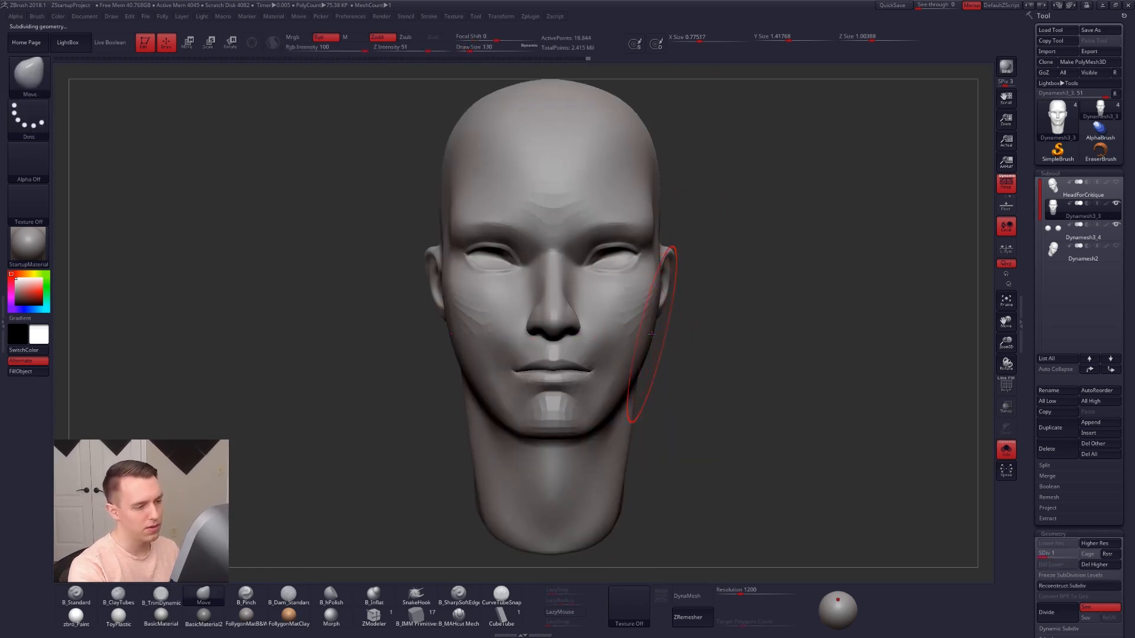
{"action": "right_click_drag", "start_coordinate": [673, 332], "coordinate": [638, 331]}
- Raise the head to subdivision level 4 and work the cheek plane with the Pinch brush at draw size 121
{"action": "key", "text": "d"}
{"action": "key", "text": "space"}
{"action": "left_click_drag", "start_coordinate": [646, 325], "coordinate": [654, 325]}
{"action": "key", "text": "d"}
{"action": "key", "text": "d"}
{"action": "key", "text": "space"}
{"action": "left_click_drag", "start_coordinate": [628, 401], "coordinate": [618, 401]}
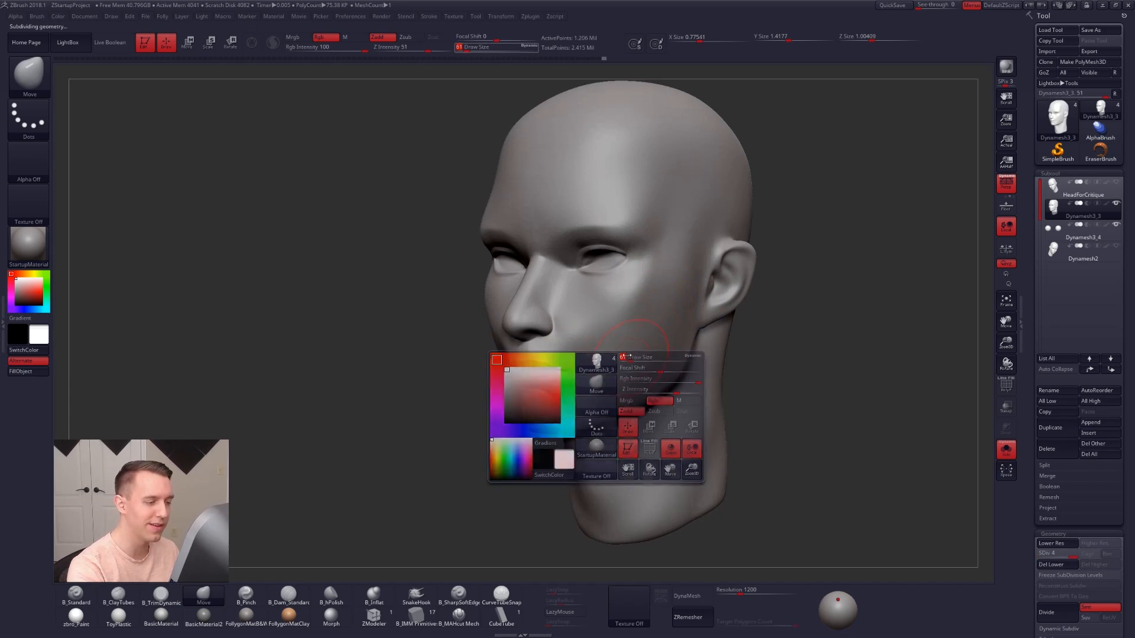
{"action": "key", "text": "5"}
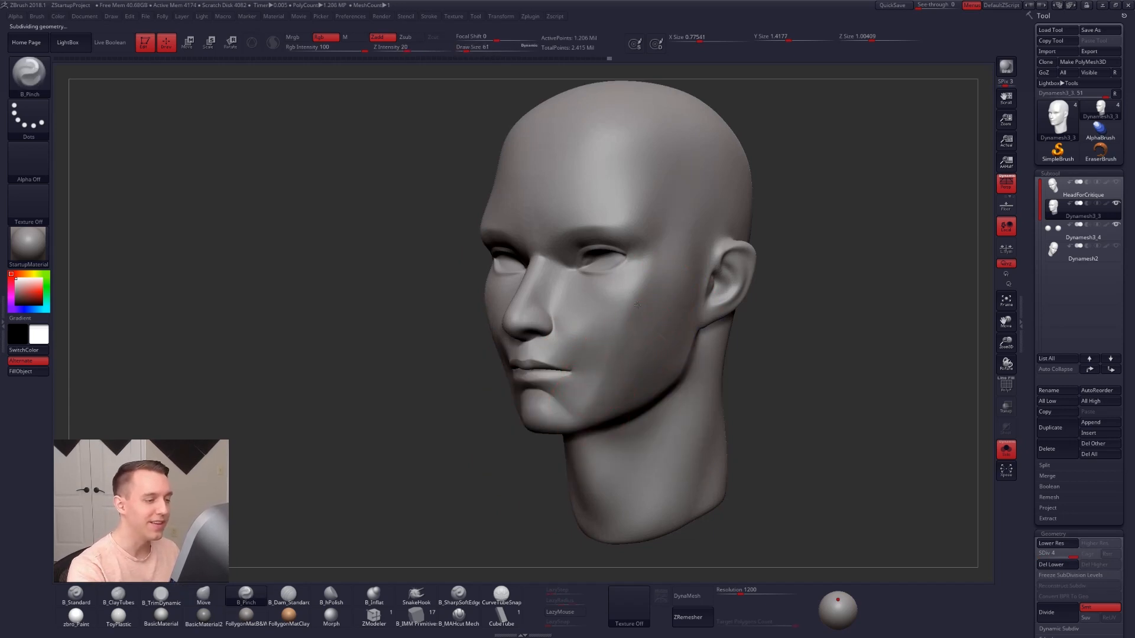
{"action": "mouse_move", "coordinate": [636, 306]}
{"action": "right_mouse_down"}
{"action": "mouse_move", "coordinate": [656, 320]}
{"action": "mouse_move", "coordinate": [647, 337]}
{"action": "mouse_move", "coordinate": [597, 362]}
{"action": "right_mouse_up"}
{"action": "key", "text": "bracketright"}
{"action": "key", "text": "bracketright"}
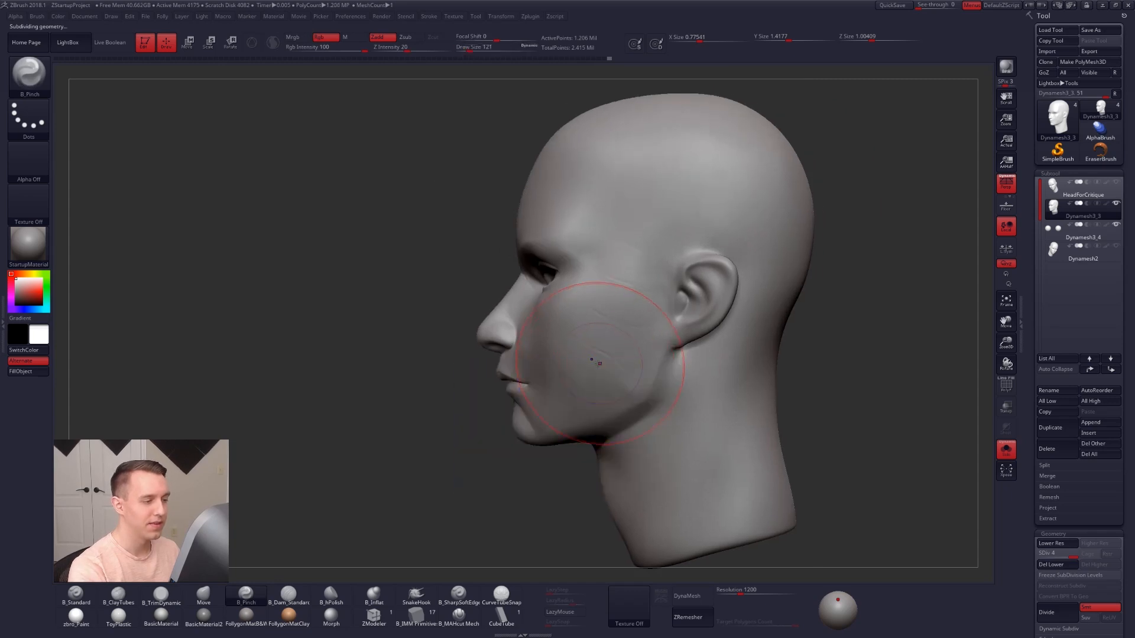
- Lower the head to subdivision level 1 and push the nose back in profile with Move at draw size 121
{"action": "key", "text": "shift+d"}
{"action": "key", "text": "shift+d"}
{"action": "key", "text": "shift+d"}
{"action": "key", "text": "b"}
{"action": "key", "text": "m"}
{"action": "key", "text": "v"}
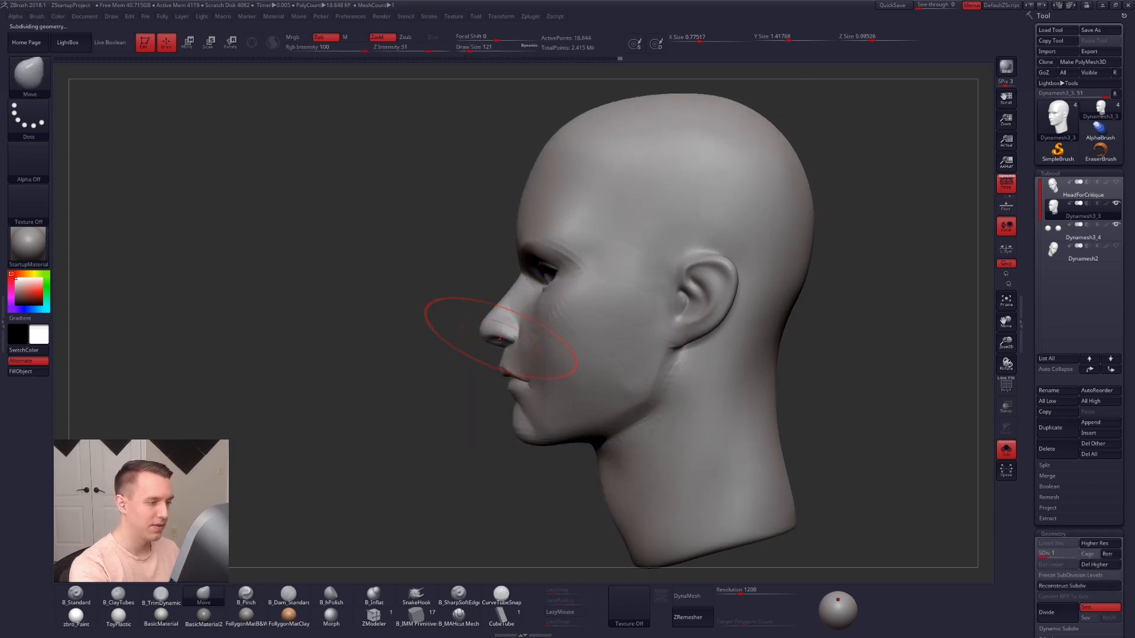
{"action": "mouse_move", "coordinate": [610, 309]}
{"action": "right_mouse_down", "text": "ctrl"}
{"action": "mouse_move", "coordinate": [703, 331]}
{"action": "mouse_move", "coordinate": [648, 334]}
{"action": "right_mouse_up", "text": "ctrl"}
- Reduce the Move brush to draw size 74 and adjust the area around the ear and upper neck in profile
{"action": "key", "text": "shift"}
{"action": "key", "text": "space"}
{"action": "left_click_drag", "start_coordinate": [640, 336], "coordinate": [629, 337]}
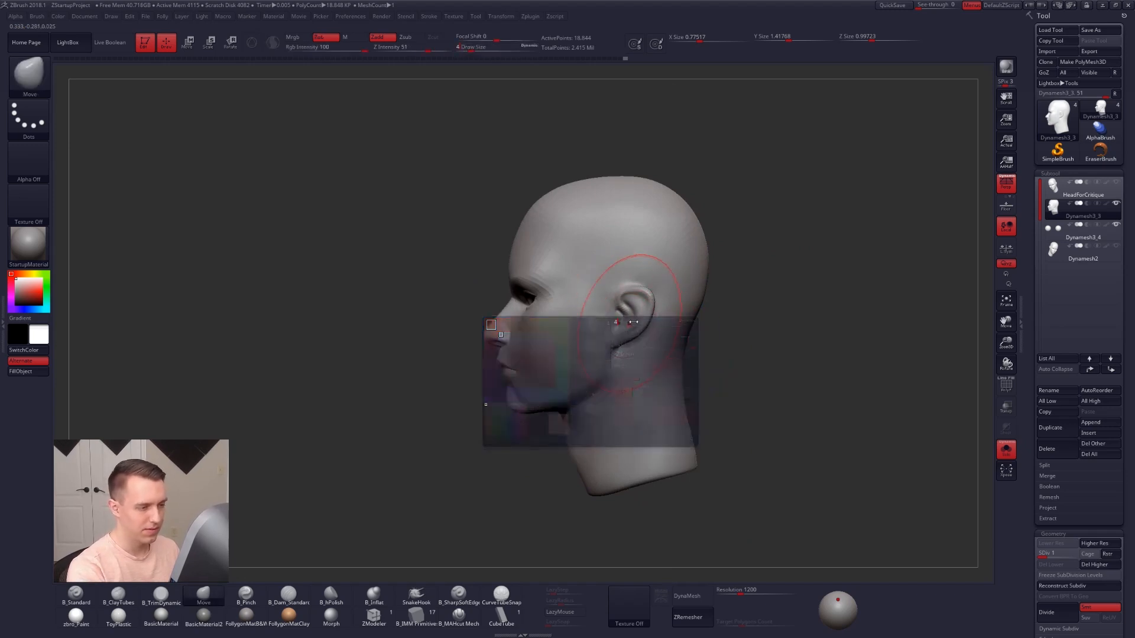
{"action": "right_click_drag", "start_coordinate": [623, 326], "coordinate": [644, 335]}
{"action": "key", "text": "space"}
{"action": "left_click_drag", "start_coordinate": [645, 336], "coordinate": [635, 336]}
{"action": "right_click_drag", "start_coordinate": [612, 402], "coordinate": [650, 425]}
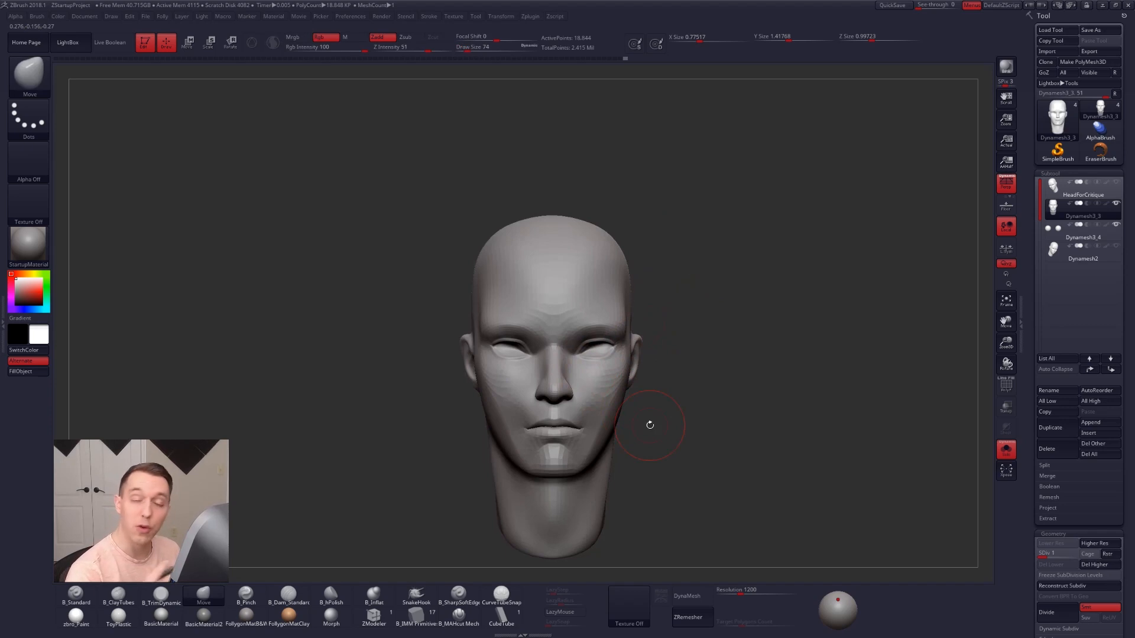
- Enlarge the Move brush to draw size 121 and adjust the overall head shape from the front and side
{"action": "mouse_move", "coordinate": [834, 492]}
{"action": "right_mouse_down"}
{"action": "mouse_move", "coordinate": [806, 474]}
{"action": "mouse_move", "coordinate": [822, 535]}
{"action": "mouse_move", "coordinate": [826, 502]}
{"action": "mouse_move", "coordinate": [820, 541]}
{"action": "mouse_move", "coordinate": [828, 486]}
{"action": "mouse_move", "coordinate": [821, 538]}
{"action": "right_mouse_up"}
{"action": "right_click_drag", "start_coordinate": [691, 262], "coordinate": [653, 345], "text": "alt"}
{"action": "key", "text": "space"}
{"action": "left_click_drag", "start_coordinate": [655, 323], "coordinate": [659, 324]}
{"action": "right_click_drag", "start_coordinate": [658, 322], "coordinate": [614, 266]}
{"action": "key", "text": "space"}
{"action": "left_click_drag", "start_coordinate": [582, 354], "coordinate": [586, 355]}
{"action": "mouse_move", "coordinate": [615, 349]}
{"action": "right_mouse_down"}
{"action": "mouse_move", "coordinate": [662, 284]}
{"action": "mouse_move", "coordinate": [567, 282]}
{"action": "right_mouse_up"}
- Switch to ClayTubes and work on the temple and side of the forehead, reducing the draw size to 74
{"action": "key", "text": "2"}
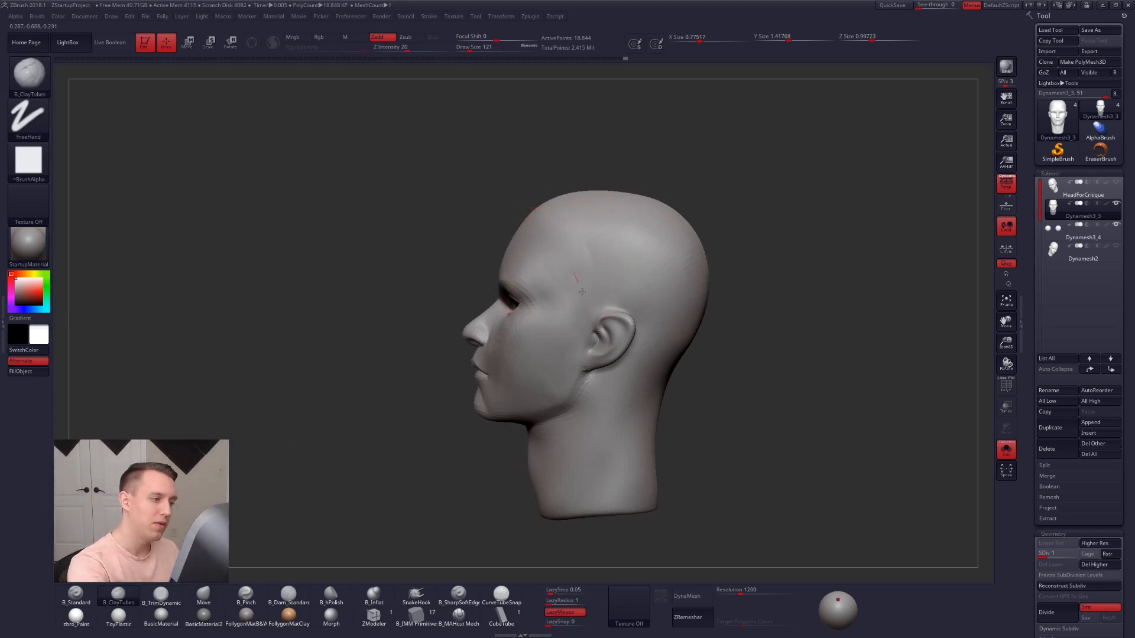
{"action": "mouse_move", "coordinate": [605, 245]}
{"action": "right_mouse_down"}
{"action": "mouse_move", "coordinate": [634, 252]}
{"action": "mouse_move", "coordinate": [633, 225]}
{"action": "right_mouse_up"}
{"action": "right_click_drag", "start_coordinate": [633, 299], "coordinate": [646, 291]}
{"action": "key", "text": "s"}
{"action": "left_click_drag", "start_coordinate": [646, 284], "coordinate": [633, 283]}
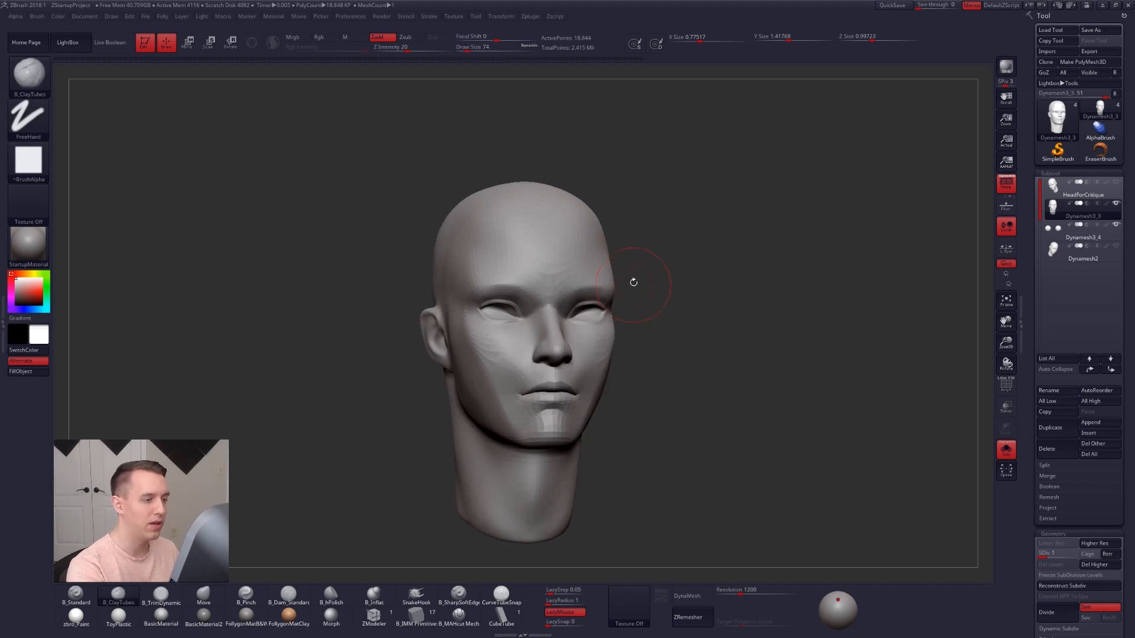
- Raise the head to subdivision level 4 and sharpen the brow and temple edge with Pinch at draw size 40
{"action": "key", "text": "d"}
{"action": "key", "text": "d"}
{"action": "key", "text": "d"}
{"action": "mouse_move", "coordinate": [532, 295]}
{"action": "right_mouse_down"}
{"action": "mouse_move", "coordinate": [615, 290]}
{"action": "mouse_move", "coordinate": [615, 331]}
{"action": "right_mouse_up"}
{"action": "key", "text": "5"}
{"action": "key", "text": "space"}
{"action": "left_click_drag", "start_coordinate": [515, 295], "coordinate": [507, 288]}
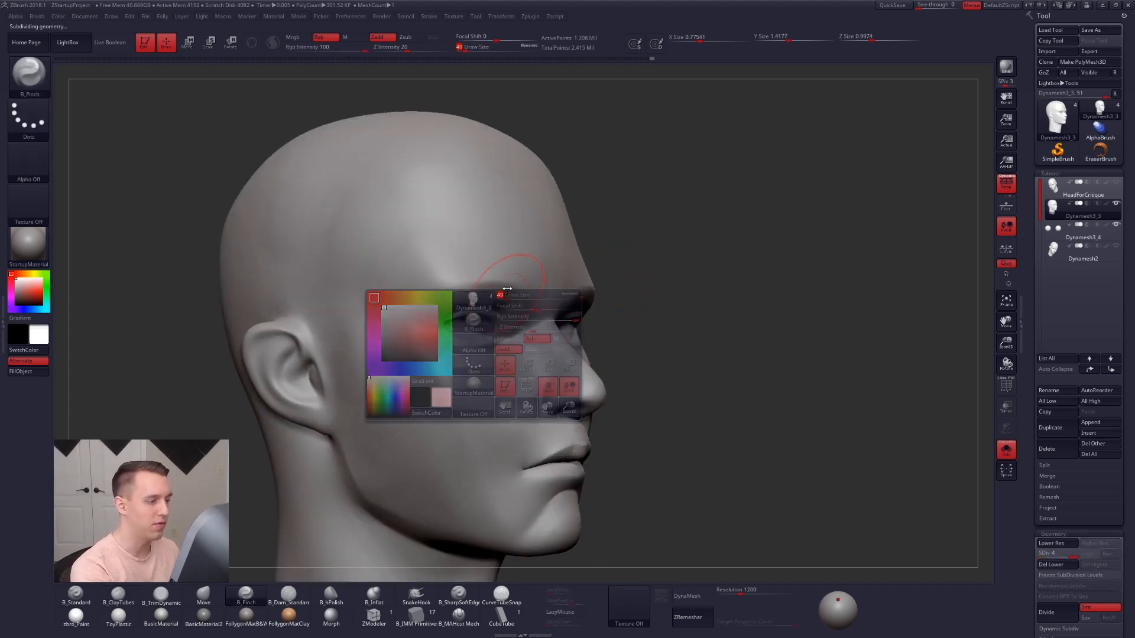
{"action": "right_click_drag", "start_coordinate": [461, 284], "coordinate": [433, 255]}
{"action": "left_click_drag", "start_coordinate": [429, 287], "coordinate": [443, 242], "text": "ctrl"}
{"action": "mouse_move", "coordinate": [443, 242]}
{"action": "right_mouse_down"}
{"action": "mouse_move", "coordinate": [467, 295]}
{"action": "mouse_move", "coordinate": [465, 284]}
{"action": "right_mouse_up"}
{"action": "right_click_drag", "start_coordinate": [436, 396], "coordinate": [586, 370]}
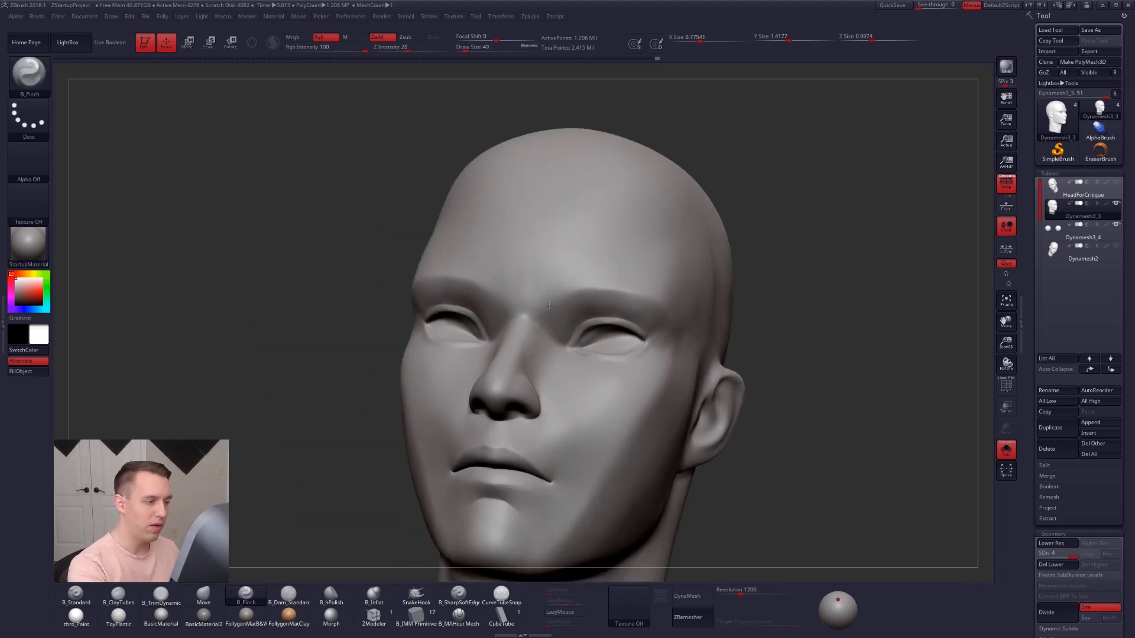
{"action": "right_click_drag", "start_coordinate": [632, 290], "coordinate": [650, 302]}
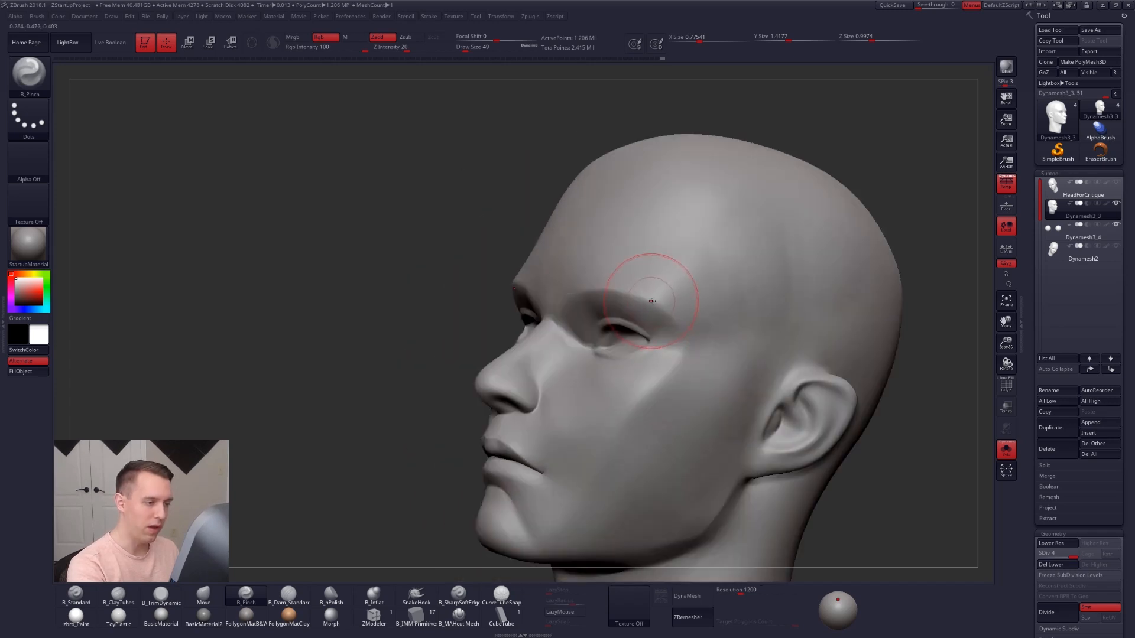
- Pinch the outer brow at draw size 33 and the ridge running up the side of the forehead at draw size 54
{"action": "key", "text": "bracketleft"}
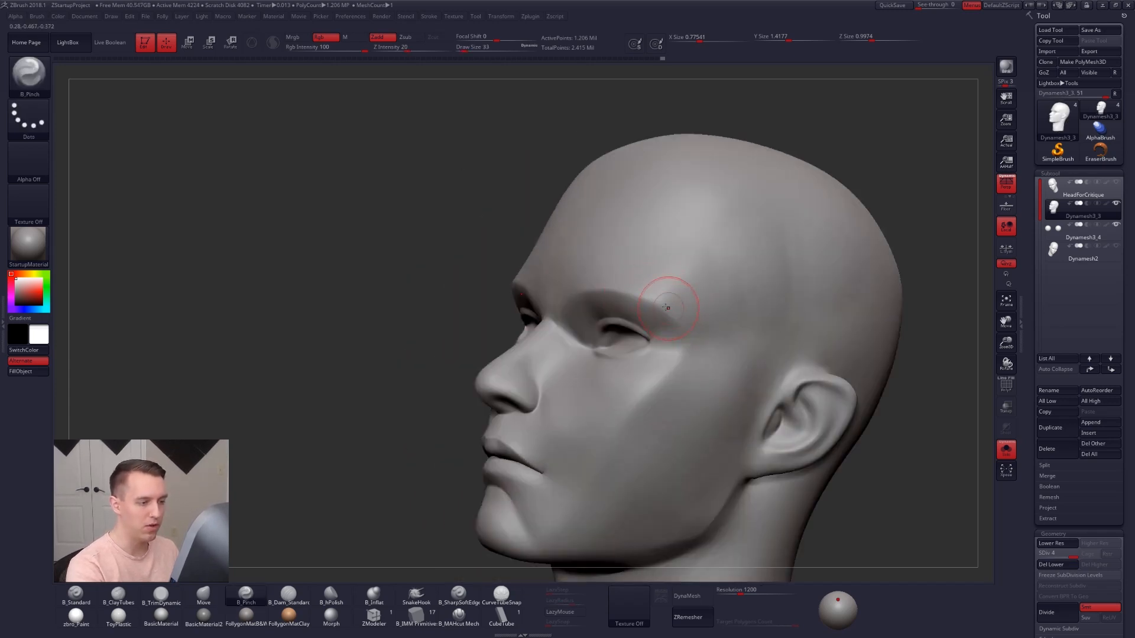
{"action": "mouse_move", "coordinate": [620, 412]}
{"action": "right_mouse_down"}
{"action": "mouse_move", "coordinate": [659, 359]}
{"action": "mouse_move", "coordinate": [638, 361]}
{"action": "mouse_move", "coordinate": [620, 332]}
{"action": "right_mouse_up"}
{"action": "key", "text": "space"}
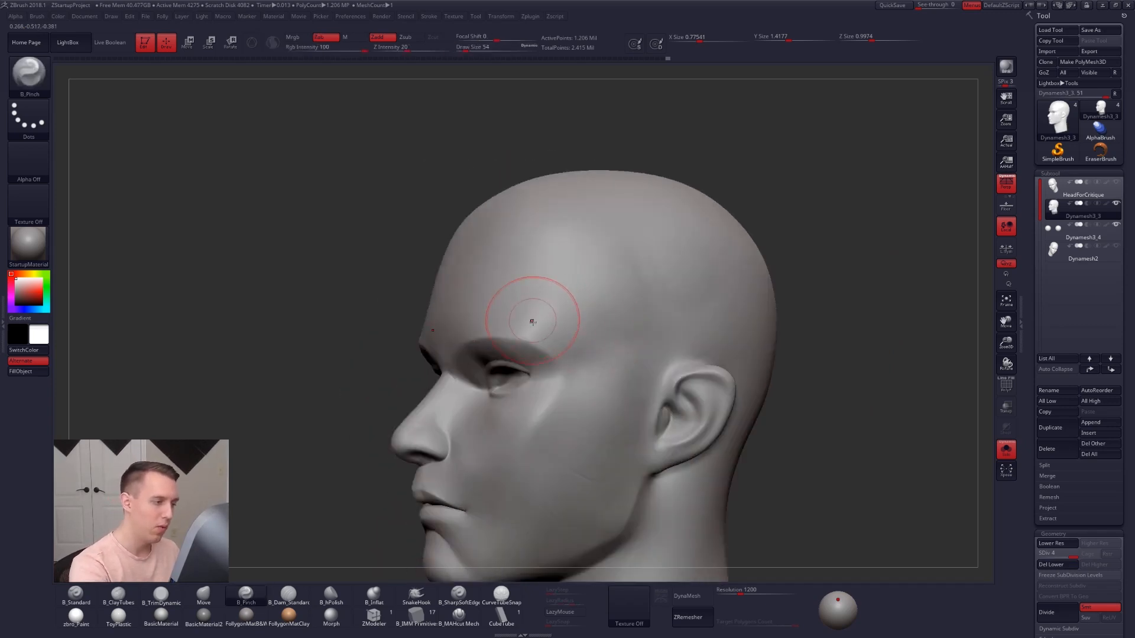
{"action": "right_click_drag", "start_coordinate": [535, 319], "coordinate": [532, 333]}
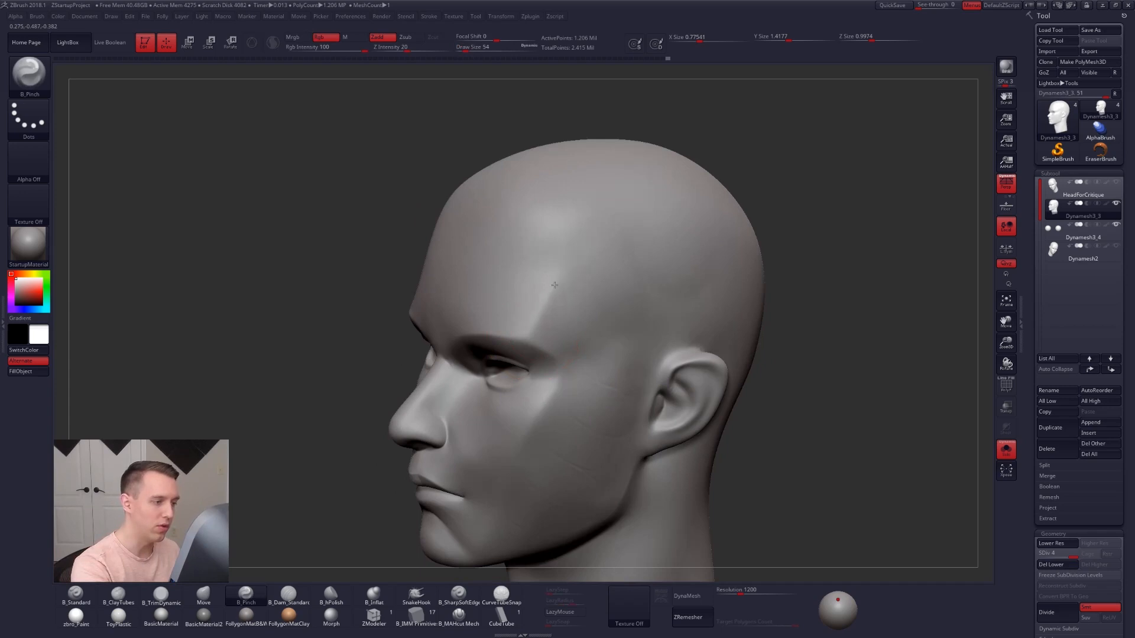
{"action": "right_click_drag", "start_coordinate": [561, 286], "coordinate": [610, 291]}
- Flatten the temple plane behind the forehead ridge with TrimDynamic at draw size 74
{"action": "key", "text": "b"}
{"action": "key", "text": "t"}
{"action": "key", "text": "d"}
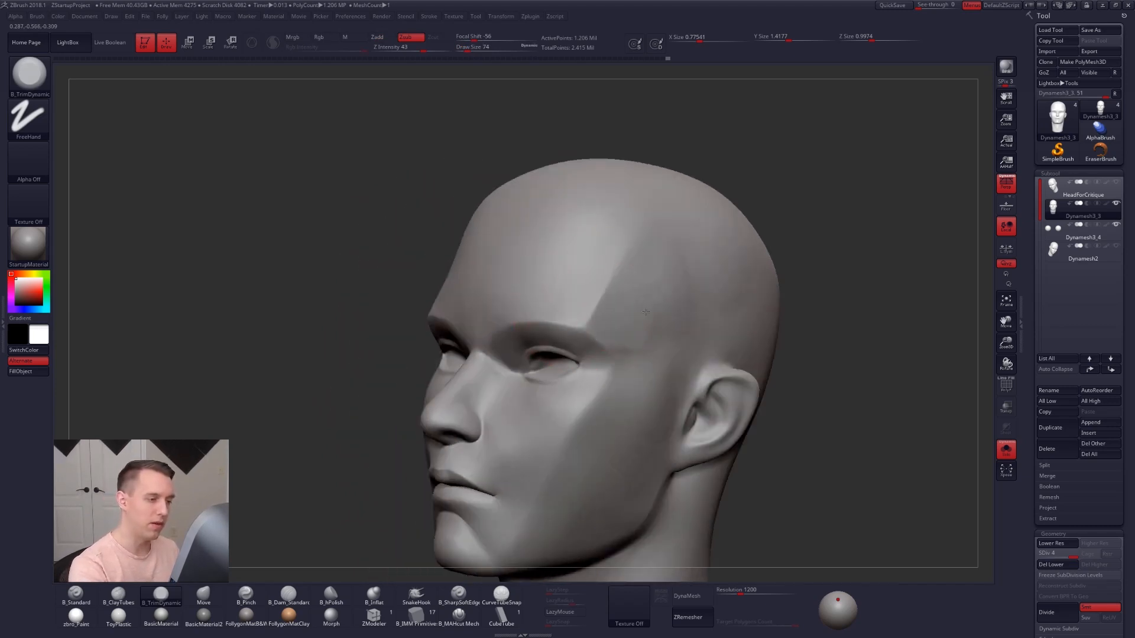
- Lower the head to subdivision level 1 and nudge the brow and temple contour with the Move brush
{"action": "mouse_move", "coordinate": [628, 286]}
{"action": "right_mouse_down"}
{"action": "mouse_move", "coordinate": [728, 352]}
{"action": "mouse_move", "coordinate": [687, 438]}
{"action": "mouse_move", "coordinate": [679, 378]}
{"action": "mouse_move", "coordinate": [603, 351]}
{"action": "mouse_move", "coordinate": [583, 331]}
{"action": "right_mouse_up"}
{"action": "key", "text": "shift+d"}
{"action": "key", "text": "shift+d"}
{"action": "key", "text": "shift+d"}
{"action": "key", "text": "space"}
{"action": "mouse_move", "coordinate": [565, 239]}
{"action": "left_mouse_down"}
{"action": "mouse_move", "coordinate": [574, 239]}
{"action": "mouse_move", "coordinate": [556, 235]}
{"action": "left_mouse_up"}
{"action": "key", "text": "b"}
{"action": "key", "text": "m"}
{"action": "key", "text": "v"}
{"action": "key", "text": "space"}
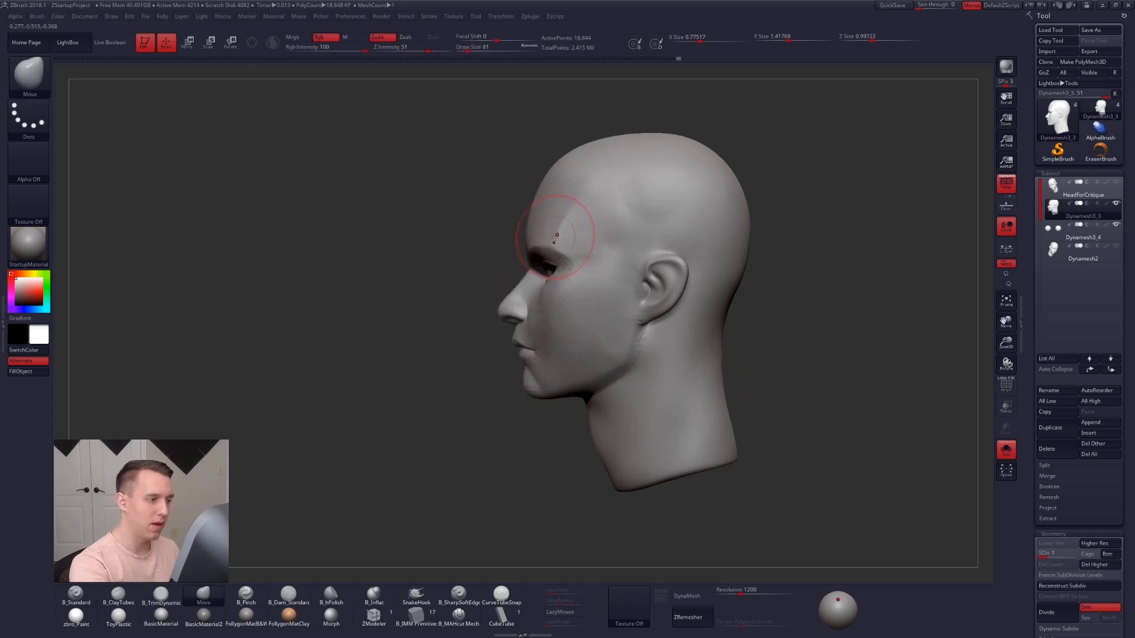
{"action": "mouse_move", "coordinate": [561, 249]}
{"action": "right_mouse_down"}
{"action": "mouse_move", "coordinate": [597, 245]}
{"action": "mouse_move", "coordinate": [567, 237]}
{"action": "mouse_move", "coordinate": [587, 236]}
{"action": "mouse_move", "coordinate": [644, 278]}
{"action": "mouse_move", "coordinate": [731, 445]}
{"action": "right_mouse_up"}
- Flatten the cheek and jaw planes with TrimDynamic at draw size 61 on the lowest subdivision level
{"action": "key", "text": "b"}
{"action": "key", "text": "t"}
{"action": "key", "text": "d"}
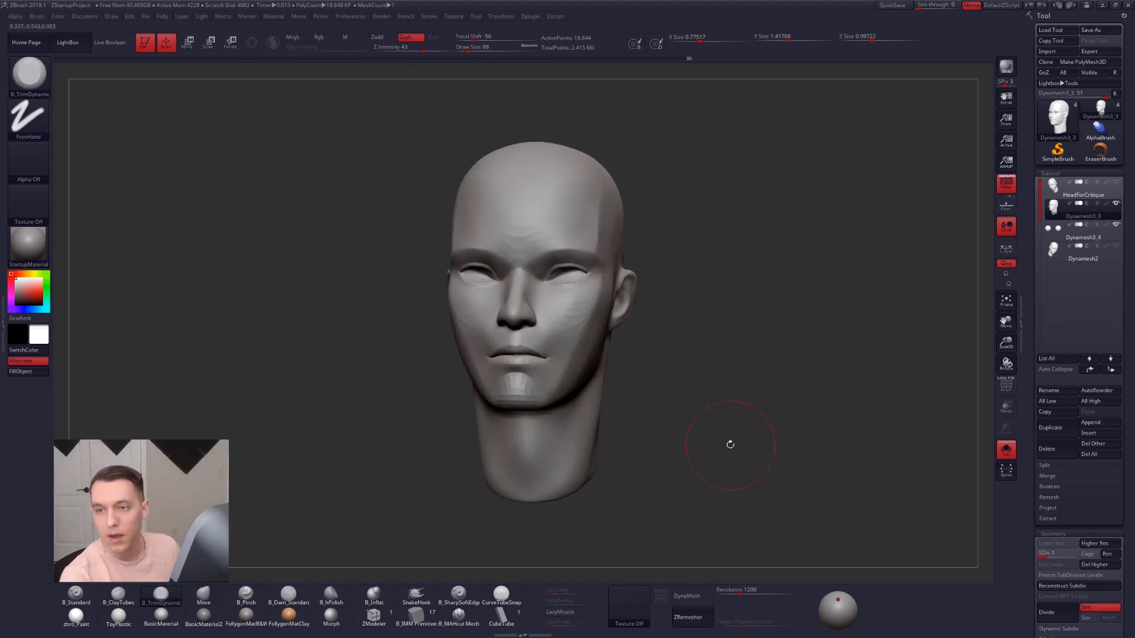
{"action": "right_click_drag", "start_coordinate": [575, 313], "coordinate": [595, 332], "text": "ctrl"}
{"action": "key", "text": "space"}
{"action": "left_click_drag", "start_coordinate": [604, 342], "coordinate": [597, 341]}
{"action": "right_click_drag", "start_coordinate": [600, 399], "coordinate": [618, 400], "text": "alt"}
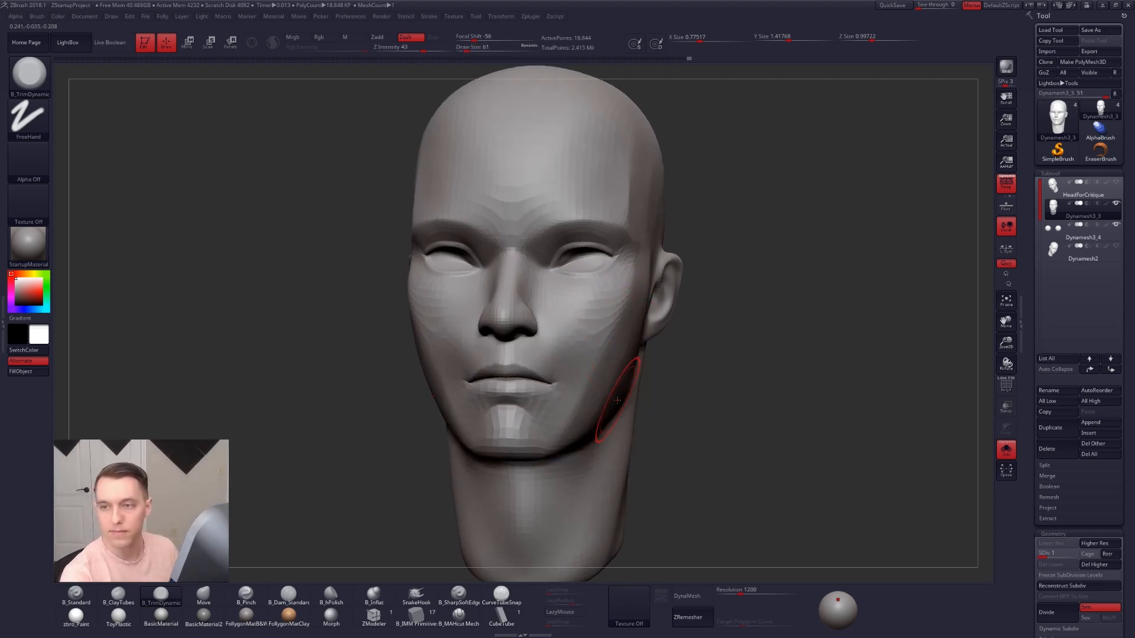
{"action": "right_click_drag", "start_coordinate": [664, 398], "coordinate": [684, 397]}
{"action": "key", "text": "f"}
{"action": "mouse_move", "coordinate": [760, 469]}
{"action": "right_mouse_down", "text": "shift"}
{"action": "mouse_move", "coordinate": [767, 505]}
{"action": "mouse_move", "coordinate": [754, 500]}
{"action": "mouse_move", "coordinate": [763, 486]}
{"action": "mouse_move", "coordinate": [768, 524]}
{"action": "right_mouse_up", "text": "shift"}
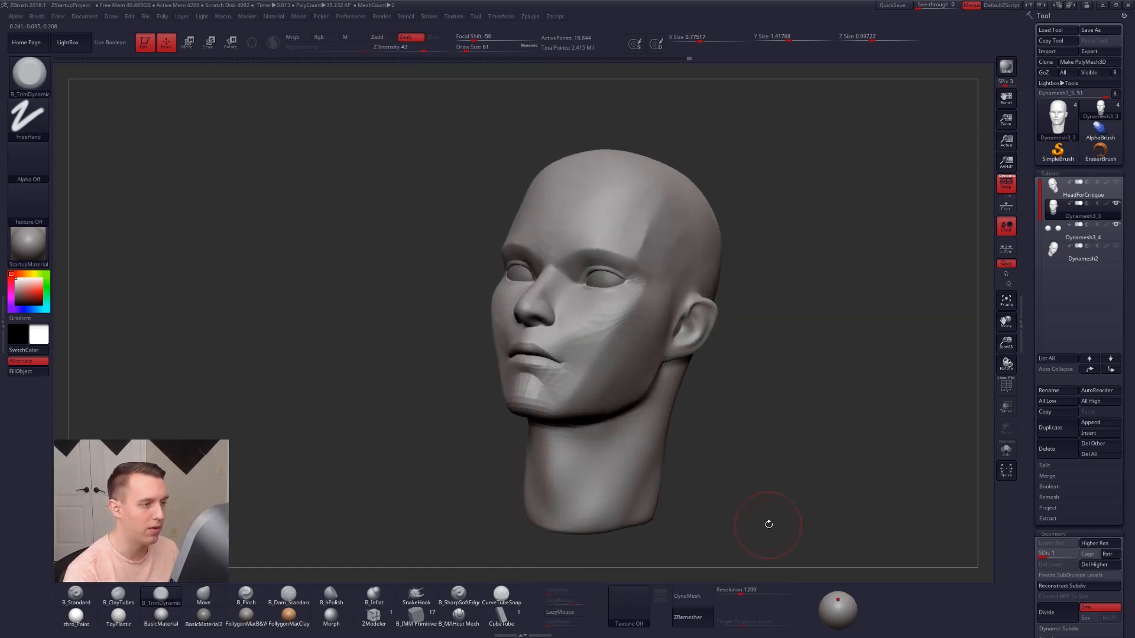
- Return the head to subdivision level 4 and trim the cheekbone area beside the eye at draw size 40
{"action": "key", "text": "ctrl+d"}
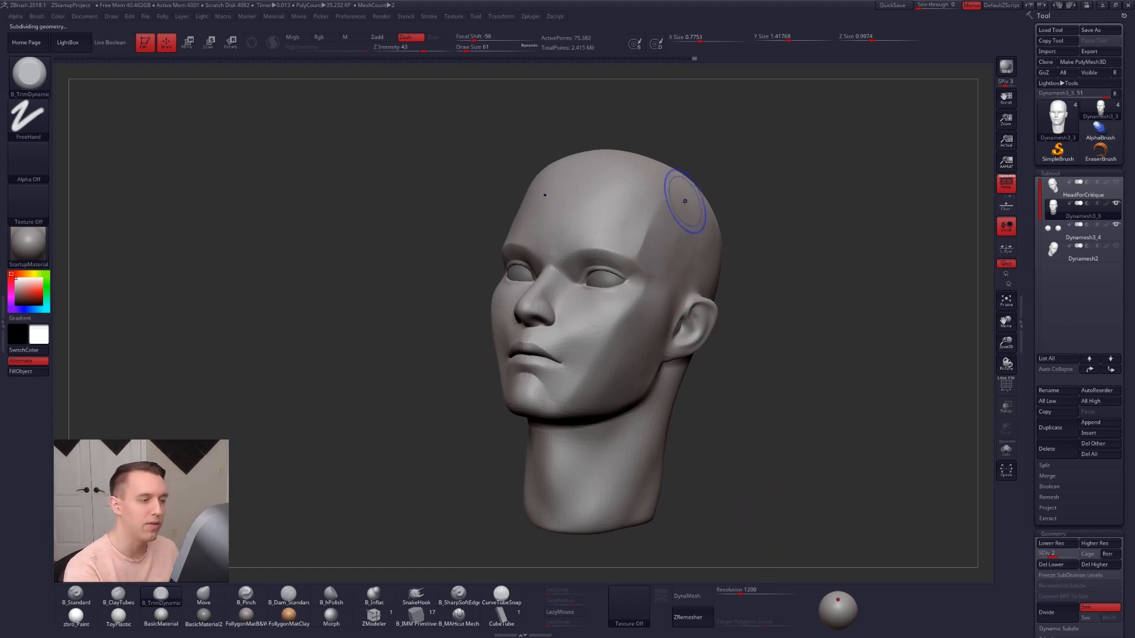
{"action": "key", "text": "shift+d"}
{"action": "key", "text": "d"}
{"action": "key", "text": "d"}
{"action": "key", "text": "d"}
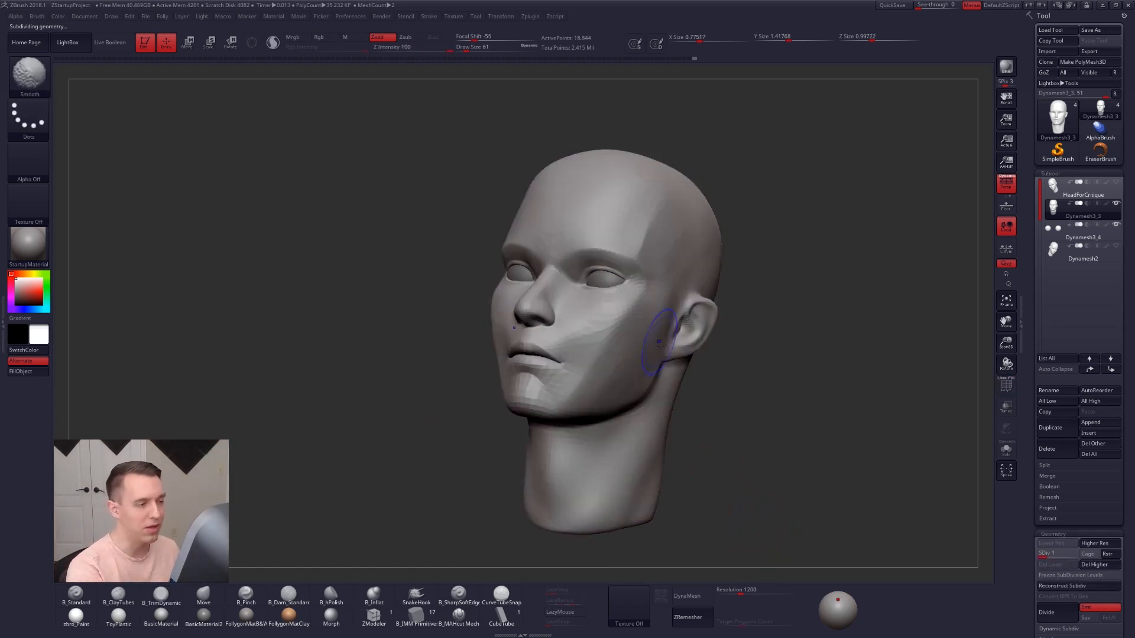
{"action": "key", "text": "space"}
{"action": "left_click_drag", "start_coordinate": [658, 328], "coordinate": [654, 329]}
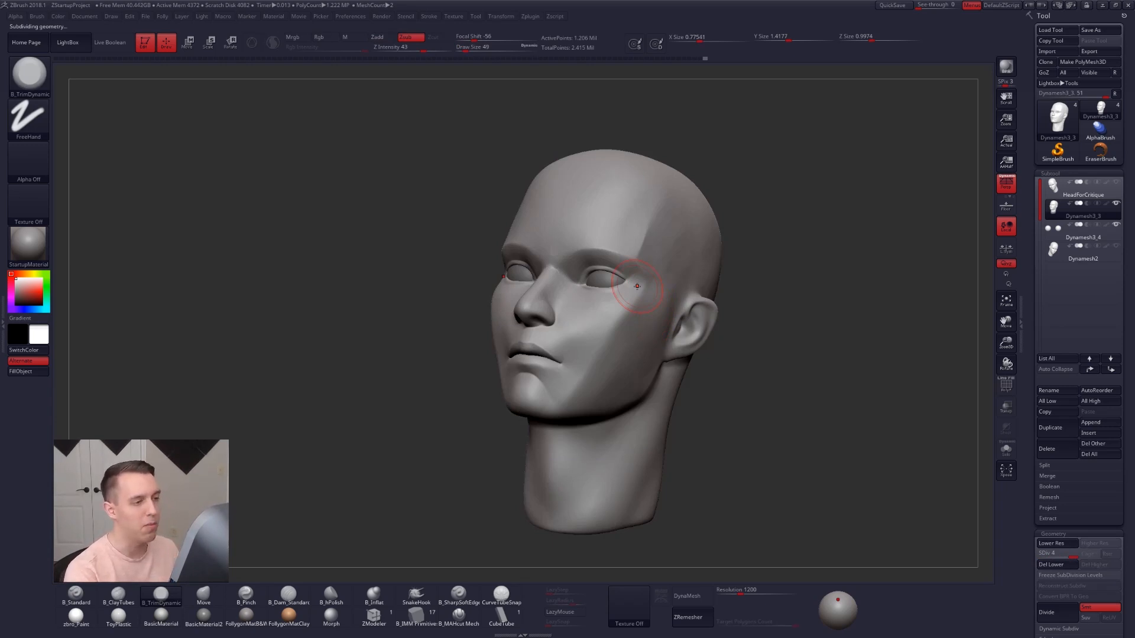
- Refine the edge between the front and side planes of the lower cheek with the Pinch brush
{"action": "key", "text": "5"}
{"action": "right_click_drag", "start_coordinate": [645, 232], "coordinate": [653, 250], "text": "shift"}
{"action": "mouse_move", "coordinate": [646, 404]}
{"action": "right_mouse_down", "text": "alt"}
{"action": "mouse_move", "coordinate": [649, 386]}
{"action": "mouse_move", "coordinate": [622, 399]}
{"action": "right_mouse_up", "text": "alt"}
{"action": "key", "text": "space"}
{"action": "left_click_drag", "start_coordinate": [613, 372], "coordinate": [616, 372]}
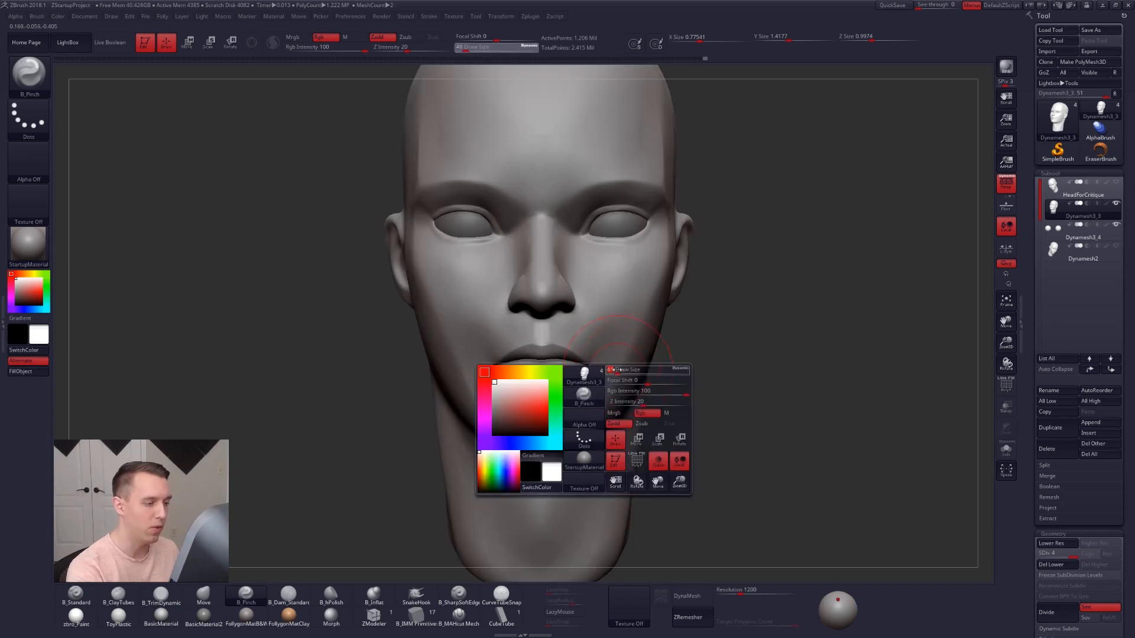
- Reshape the mouth and chin area with Move at draw size 43 on subdivision level 1, and return to level 4
{"action": "key", "text": "shift+d"}
{"action": "key", "text": "shift+d"}
{"action": "key", "text": "shift+d"}
{"action": "key", "text": "4"}
{"action": "key", "text": "space"}
{"action": "left_click_drag", "start_coordinate": [595, 368], "coordinate": [590, 367]}
{"action": "mouse_move", "coordinate": [595, 369]}
{"action": "right_mouse_down"}
{"action": "mouse_move", "coordinate": [644, 373]}
{"action": "mouse_move", "coordinate": [752, 465]}
{"action": "mouse_move", "coordinate": [532, 331]}
{"action": "mouse_move", "coordinate": [547, 323]}
{"action": "mouse_move", "coordinate": [683, 404]}
{"action": "mouse_move", "coordinate": [780, 417]}
{"action": "mouse_move", "coordinate": [739, 420]}
{"action": "mouse_move", "coordinate": [664, 324]}
{"action": "right_mouse_up"}
{"action": "key", "text": "d"}
{"action": "key", "text": "d"}
{"action": "key", "text": "d"}
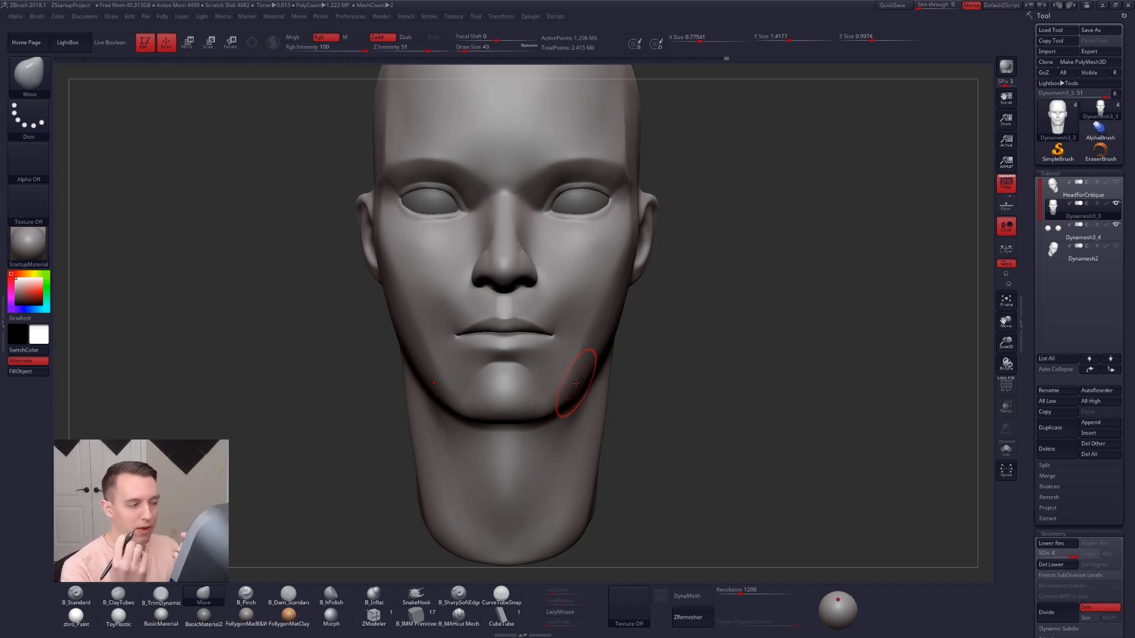
- Isolate the central strip of the face with a lasso selection to examine the mouth and chin, and restore the whole head
{"action": "right_click_drag", "start_coordinate": [576, 384], "coordinate": [545, 385]}
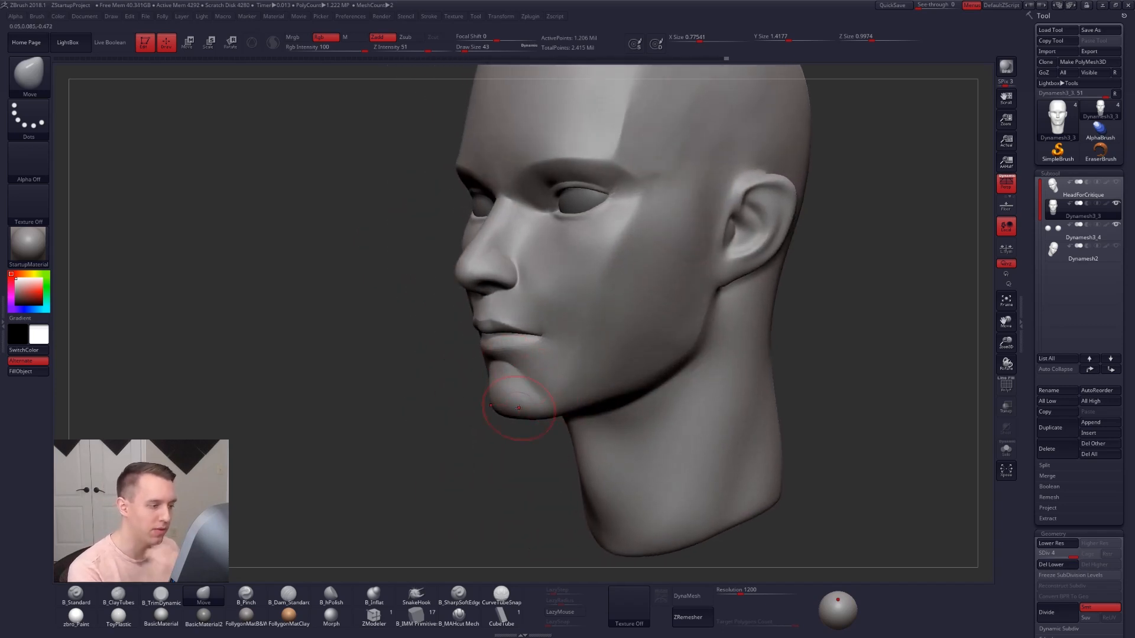
{"action": "mouse_move", "coordinate": [519, 341]}
{"action": "right_mouse_down", "text": "alt"}
{"action": "mouse_move", "coordinate": [568, 345]}
{"action": "mouse_move", "coordinate": [581, 369]}
{"action": "mouse_move", "coordinate": [553, 347]}
{"action": "mouse_move", "coordinate": [562, 350]}
{"action": "right_mouse_up", "text": "alt"}
{"action": "key", "text": "shift+f"}
{"action": "key", "text": "shift+f"}
{"action": "key", "text": "shift+d"}
{"action": "key", "text": "shift+d"}
{"action": "key", "text": "shift+d"}
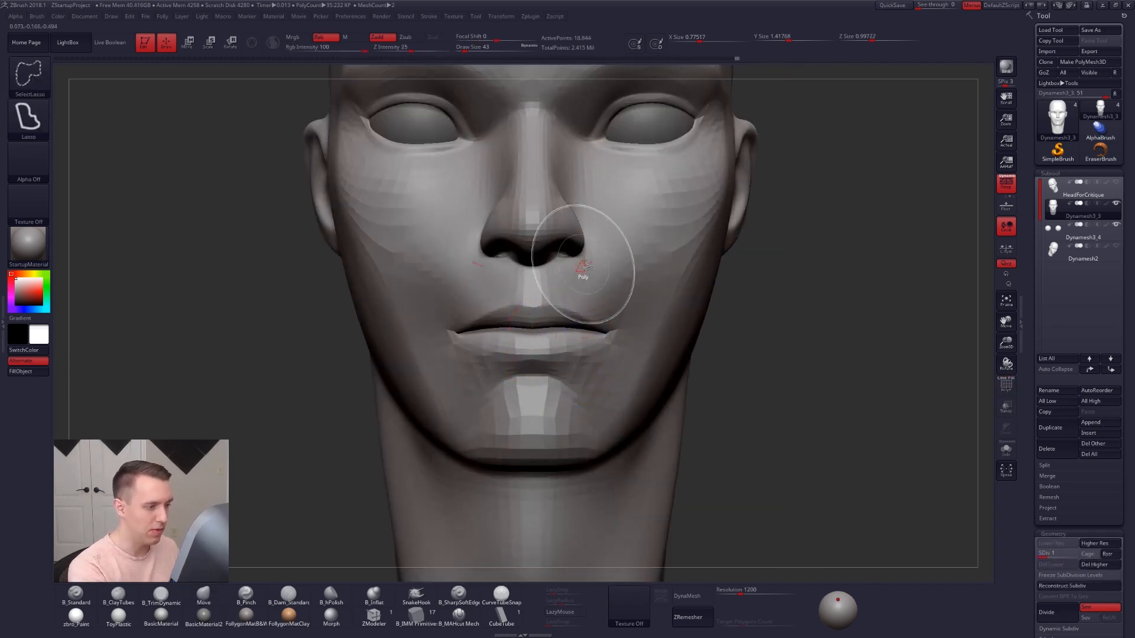
{"action": "mouse_move", "coordinate": [593, 255]}
{"action": "right_mouse_down", "text": "alt"}
{"action": "mouse_move", "coordinate": [586, 245]}
{"action": "mouse_move", "coordinate": [586, 280]}
{"action": "right_mouse_up", "text": "alt"}
{"action": "key", "text": "d"}
{"action": "key", "text": "d"}
{"action": "key", "text": "d"}
{"action": "mouse_move", "coordinate": [585, 237]}
{"action": "left_mouse_down", "text": "ctrl+alt+shift"}
{"action": "mouse_move", "coordinate": [587, 338]}
{"action": "mouse_move", "coordinate": [796, 236]}
{"action": "mouse_move", "coordinate": [783, 96]}
{"action": "left_mouse_up", "text": "ctrl+alt+shift"}
{"action": "left_click_drag", "start_coordinate": [632, 300], "coordinate": [604, 315]}
{"action": "right_click_drag", "start_coordinate": [605, 314], "coordinate": [548, 369], "text": "ctrl"}
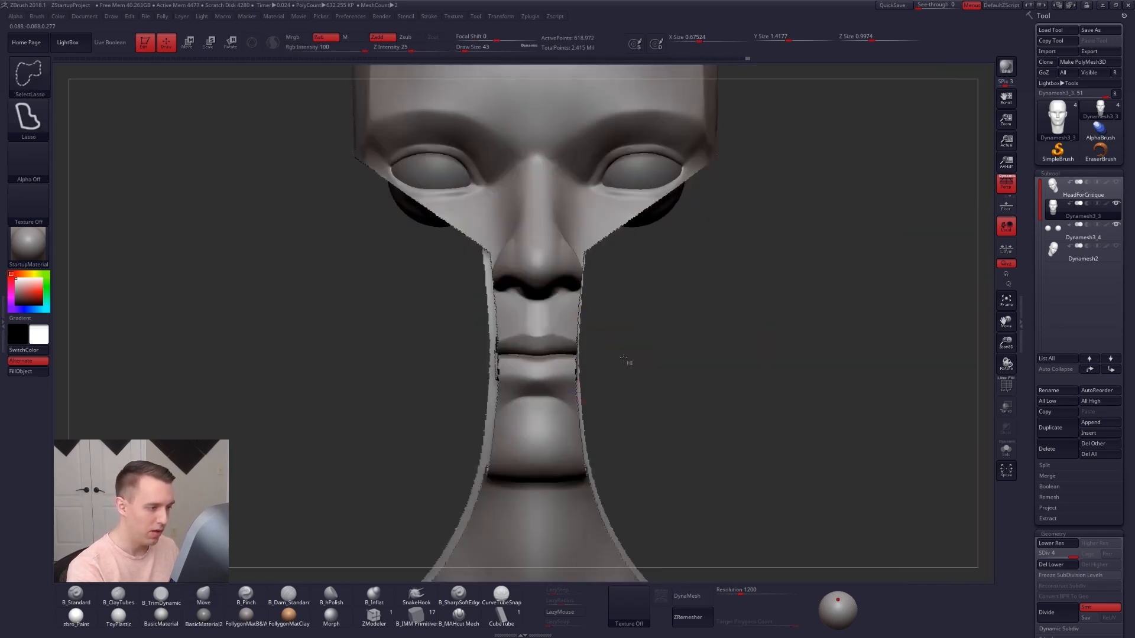
{"action": "left_click", "coordinate": [572, 354], "text": "ctrl+shift"}
{"action": "mouse_move", "coordinate": [572, 354]}
{"action": "right_mouse_down"}
{"action": "mouse_move", "coordinate": [591, 362]}
{"action": "mouse_move", "coordinate": [573, 347]}
{"action": "right_mouse_up"}
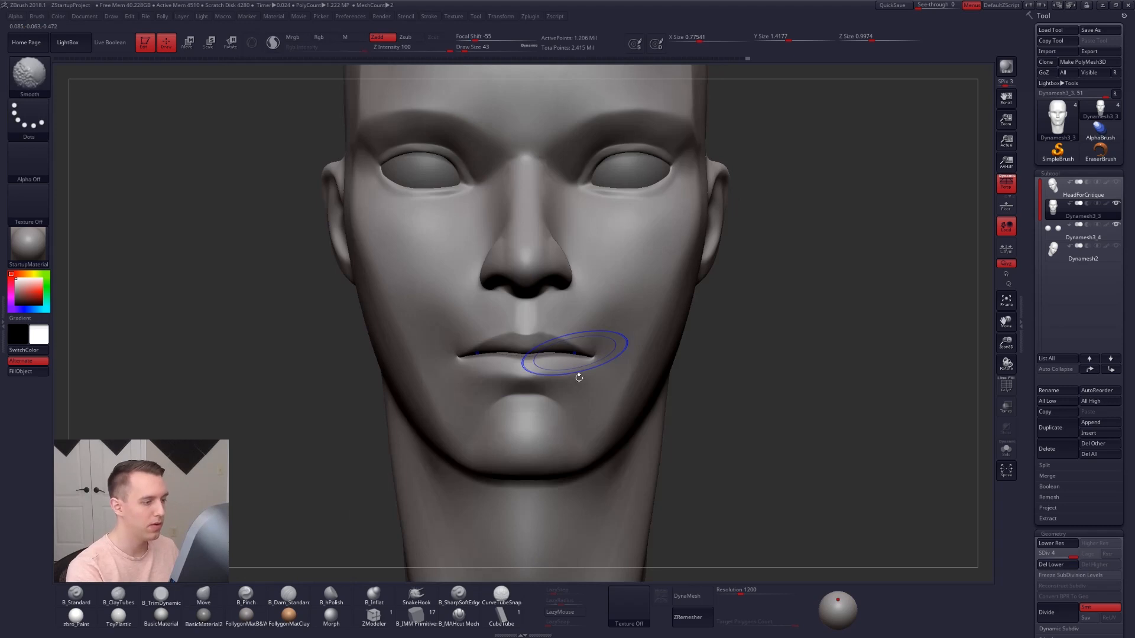
- Mask the forehead, nose and upper lip at subdivision level 1 and soften the edge of the mask
{"action": "key", "text": "shift+d"}
{"action": "key", "text": "shift+d"}
{"action": "key", "text": "shift+d"}
{"action": "key", "text": "w"}
{"action": "mouse_move", "coordinate": [575, 332]}
{"action": "left_mouse_down", "text": "ctrl"}
{"action": "mouse_move", "coordinate": [578, 380]}
{"action": "mouse_move", "coordinate": [572, 367]}
{"action": "left_mouse_up", "text": "ctrl"}
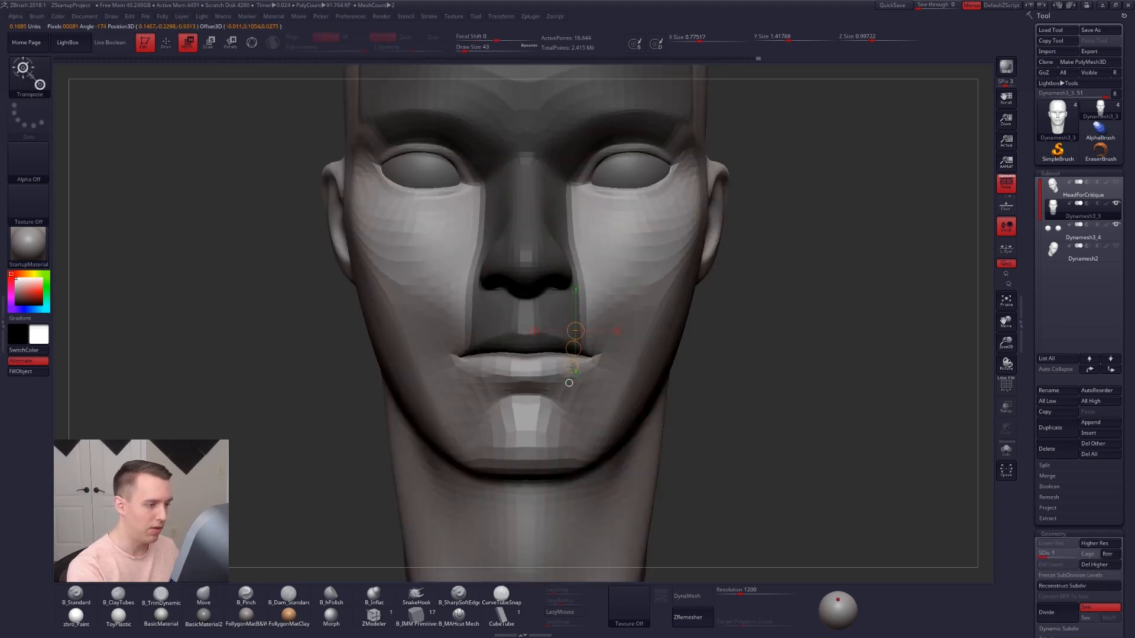
{"action": "left_click", "coordinate": [603, 385], "text": "ctrl"}
{"action": "key", "text": "q"}
{"action": "key", "text": "ctrl+i"}
{"action": "left_click", "coordinate": [650, 366], "text": "ctrl"}
{"action": "left_click", "coordinate": [692, 373], "text": "ctrl"}
- Invert the mask and shape the lips with the Move brush at draw sizes 61 and 43
{"action": "key", "text": "space"}
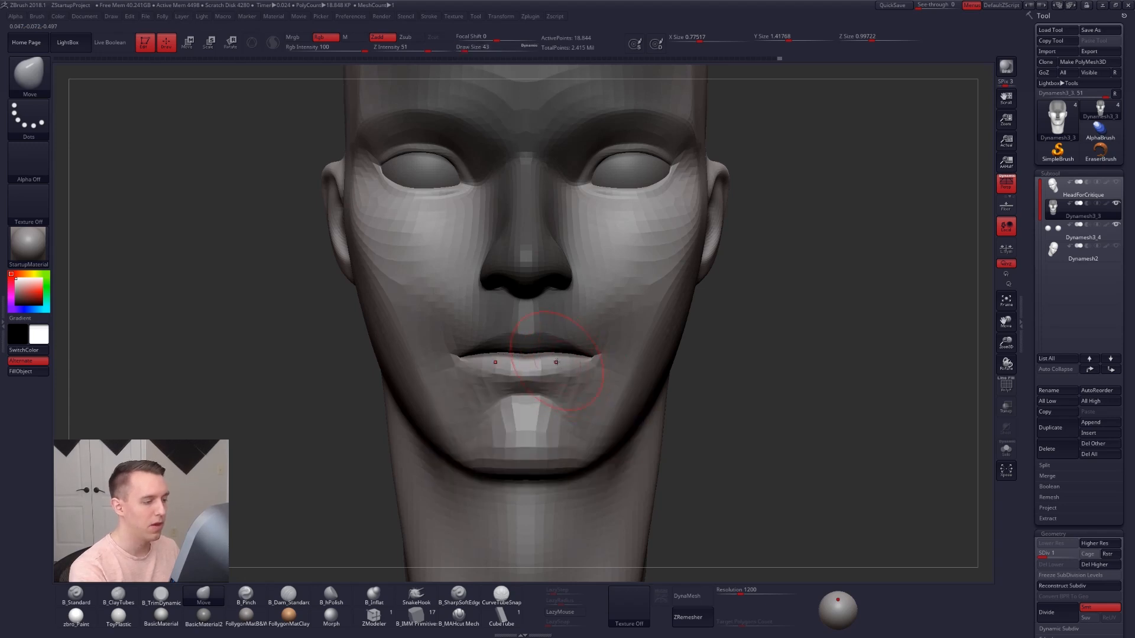
{"action": "left_click", "coordinate": [699, 360], "text": "ctrl"}
{"action": "key", "text": "space"}
{"action": "left_click_drag", "start_coordinate": [550, 360], "coordinate": [555, 353]}
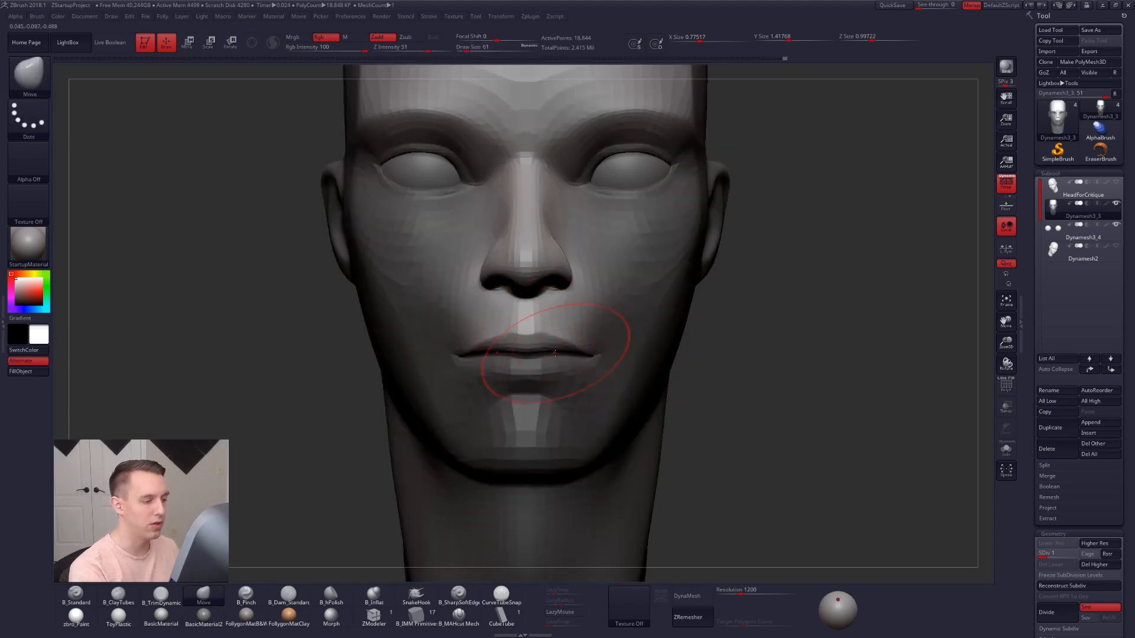
{"action": "mouse_move", "coordinate": [555, 357]}
{"action": "right_mouse_down"}
{"action": "mouse_move", "coordinate": [559, 340]}
{"action": "mouse_move", "coordinate": [515, 350]}
{"action": "right_mouse_up"}
{"action": "key", "text": "space"}
{"action": "left_click_drag", "start_coordinate": [516, 356], "coordinate": [506, 356]}
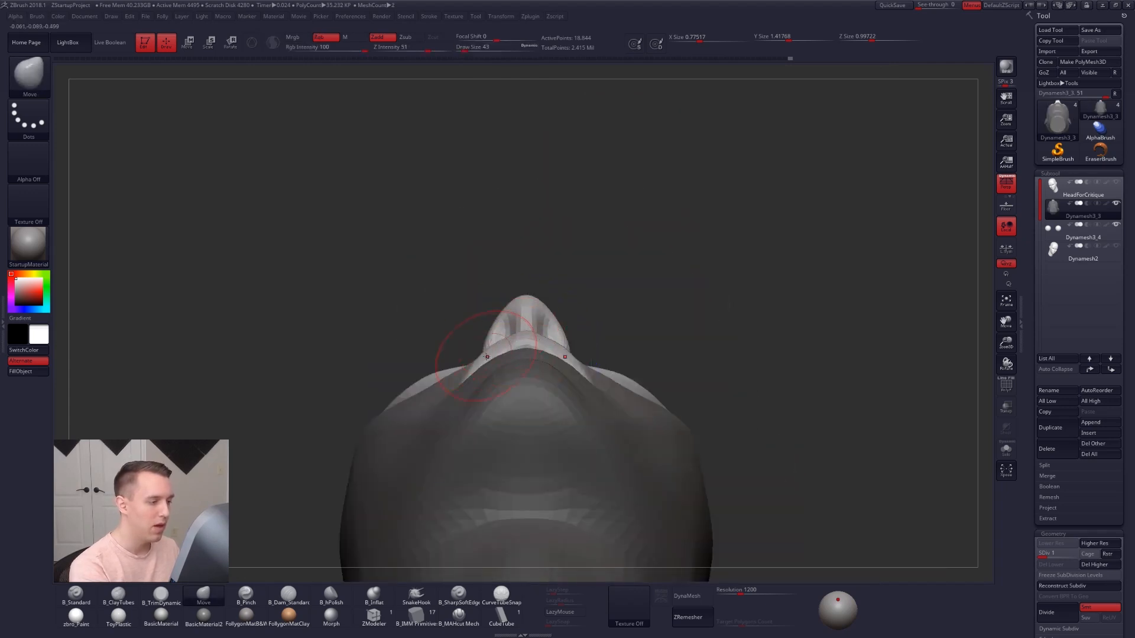
- Clear the mask and round the mouth area from below with Move at draw sizes 67 and 74
{"action": "left_click_drag", "start_coordinate": [630, 340], "coordinate": [626, 344], "text": "ctrl"}
{"action": "key", "text": "space"}
{"action": "left_click_drag", "start_coordinate": [593, 392], "coordinate": [607, 392]}
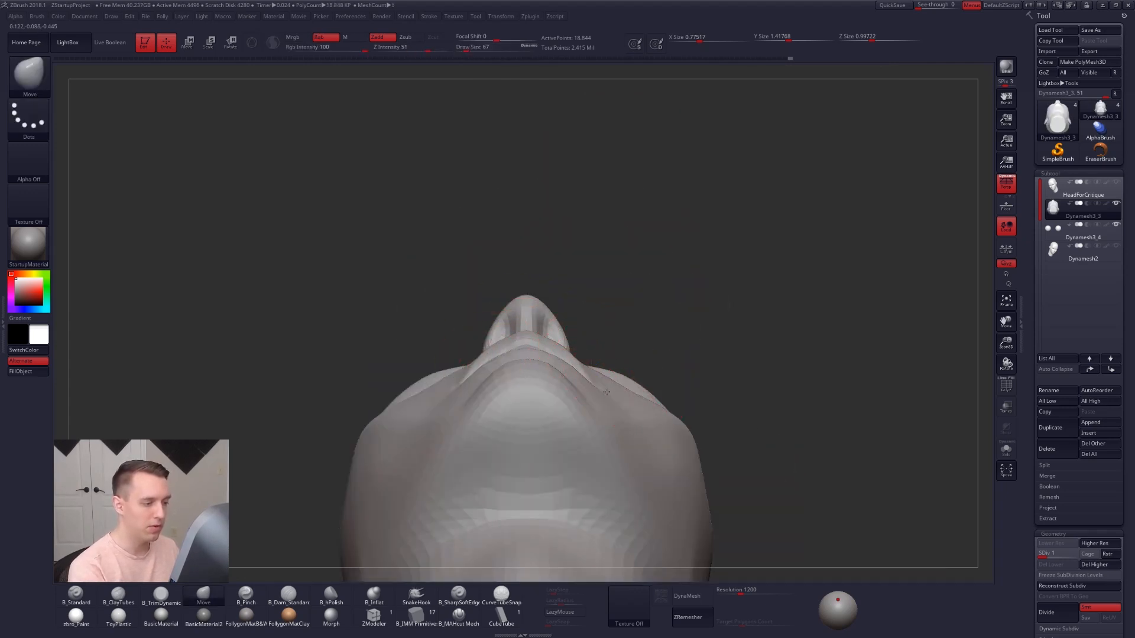
{"action": "mouse_move", "coordinate": [646, 409]}
{"action": "right_mouse_down"}
{"action": "mouse_move", "coordinate": [643, 440]}
{"action": "mouse_move", "coordinate": [581, 376]}
{"action": "right_mouse_up"}
{"action": "key", "text": "space"}
{"action": "left_click_drag", "start_coordinate": [574, 388], "coordinate": [591, 387]}
{"action": "key", "text": "space"}
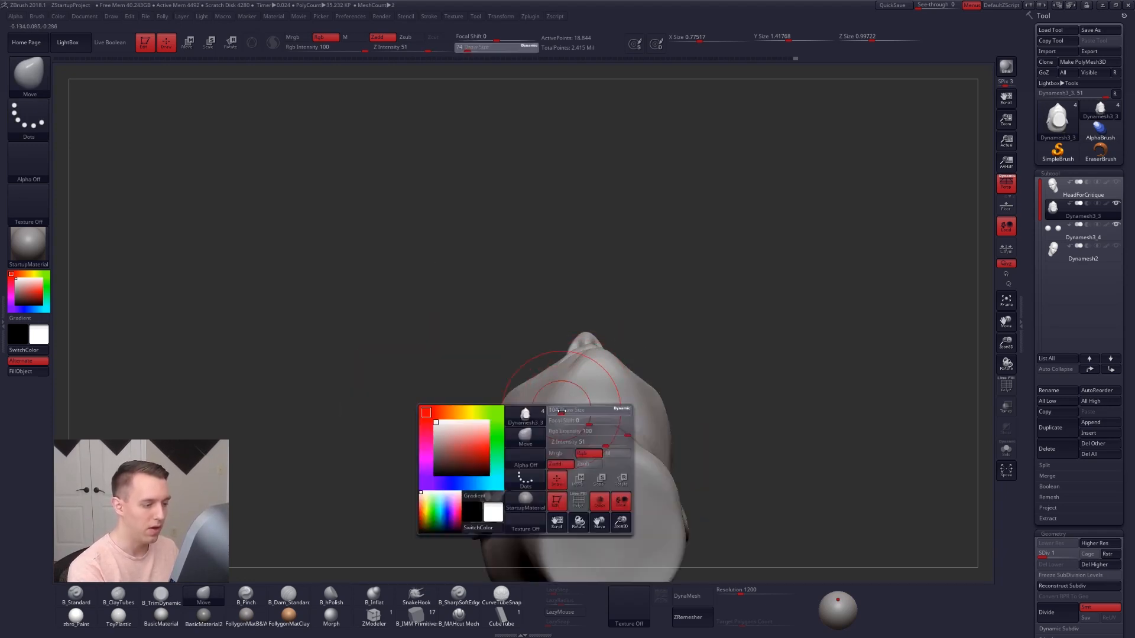
- Reshape the jaw from below and in three-quarter view with a larger Move brush, finishing at draw size 96
{"action": "mouse_move", "coordinate": [591, 387]}
{"action": "right_mouse_down"}
{"action": "mouse_move", "coordinate": [528, 495]}
{"action": "mouse_move", "coordinate": [598, 456]}
{"action": "mouse_move", "coordinate": [550, 433]}
{"action": "mouse_move", "coordinate": [565, 437]}
{"action": "mouse_move", "coordinate": [568, 426]}
{"action": "mouse_move", "coordinate": [555, 392]}
{"action": "right_mouse_up"}
{"action": "key", "text": "space"}
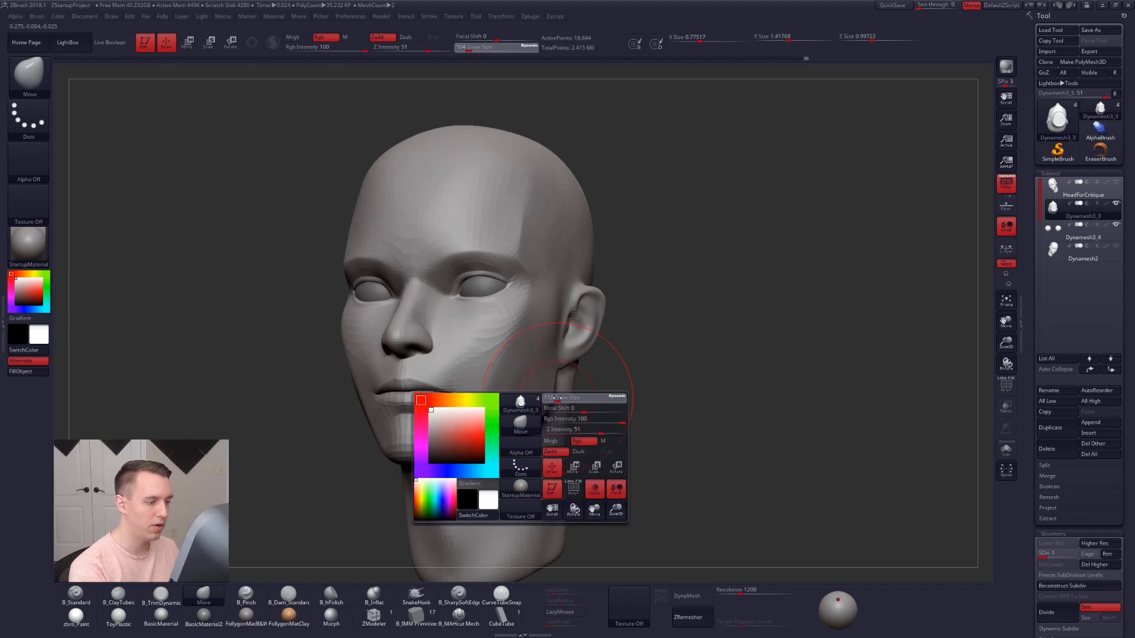
{"action": "left_click_drag", "start_coordinate": [553, 398], "coordinate": [558, 397]}
{"action": "mouse_move", "coordinate": [555, 393]}
{"action": "right_mouse_down"}
{"action": "mouse_move", "coordinate": [563, 384]}
{"action": "mouse_move", "coordinate": [412, 362]}
{"action": "mouse_move", "coordinate": [441, 319]}
{"action": "mouse_move", "coordinate": [471, 418]}
{"action": "right_mouse_up"}
{"action": "key", "text": "space"}
{"action": "left_click_drag", "start_coordinate": [531, 371], "coordinate": [520, 371]}
{"action": "right_click_drag", "start_coordinate": [488, 338], "coordinate": [617, 364], "text": "alt"}
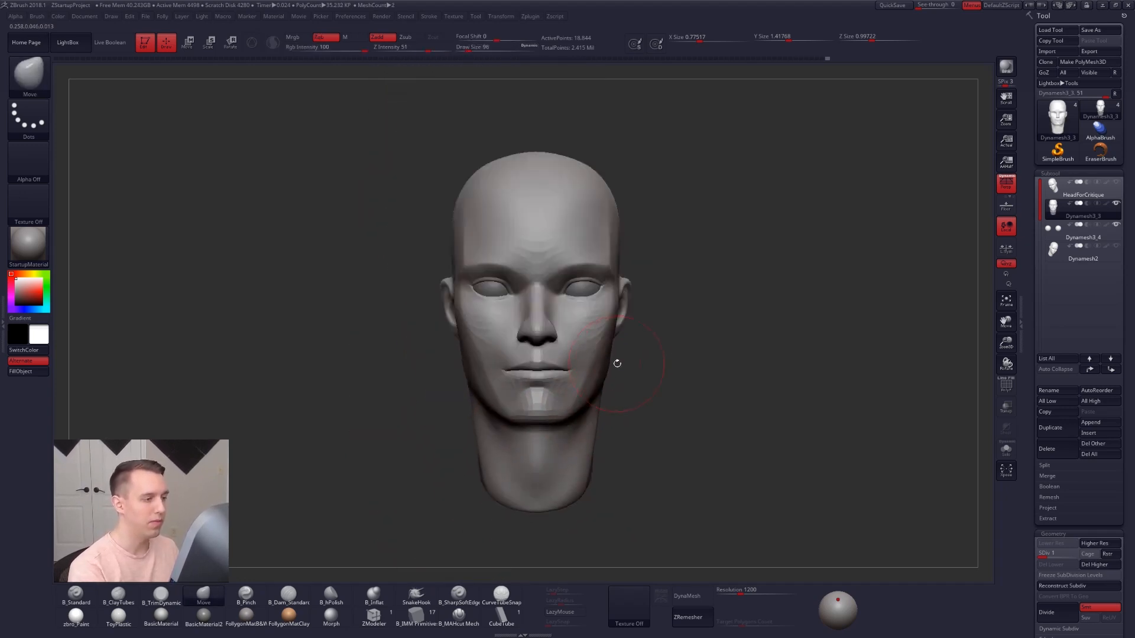
- Adjust the chin and jaw underside with the Move brush, undo one stroke, and continue at draw size 96
{"action": "key", "text": "bracketleft"}
{"action": "mouse_move", "coordinate": [536, 417]}
{"action": "right_mouse_down"}
{"action": "mouse_move", "coordinate": [560, 419]}
{"action": "mouse_move", "coordinate": [514, 487]}
{"action": "right_mouse_up"}
{"action": "key", "text": "bracketright"}
{"action": "key", "text": "space"}
{"action": "left_click_drag", "start_coordinate": [545, 470], "coordinate": [538, 470]}
{"action": "mouse_move", "coordinate": [532, 470]}
{"action": "right_mouse_down"}
{"action": "mouse_move", "coordinate": [432, 461]}
{"action": "mouse_move", "coordinate": [576, 452]}
{"action": "mouse_move", "coordinate": [570, 410]}
{"action": "mouse_move", "coordinate": [520, 412]}
{"action": "right_mouse_up"}
{"action": "key", "text": "ctrl+z"}
{"action": "key", "text": "space"}
{"action": "left_click_drag", "start_coordinate": [582, 395], "coordinate": [587, 395]}
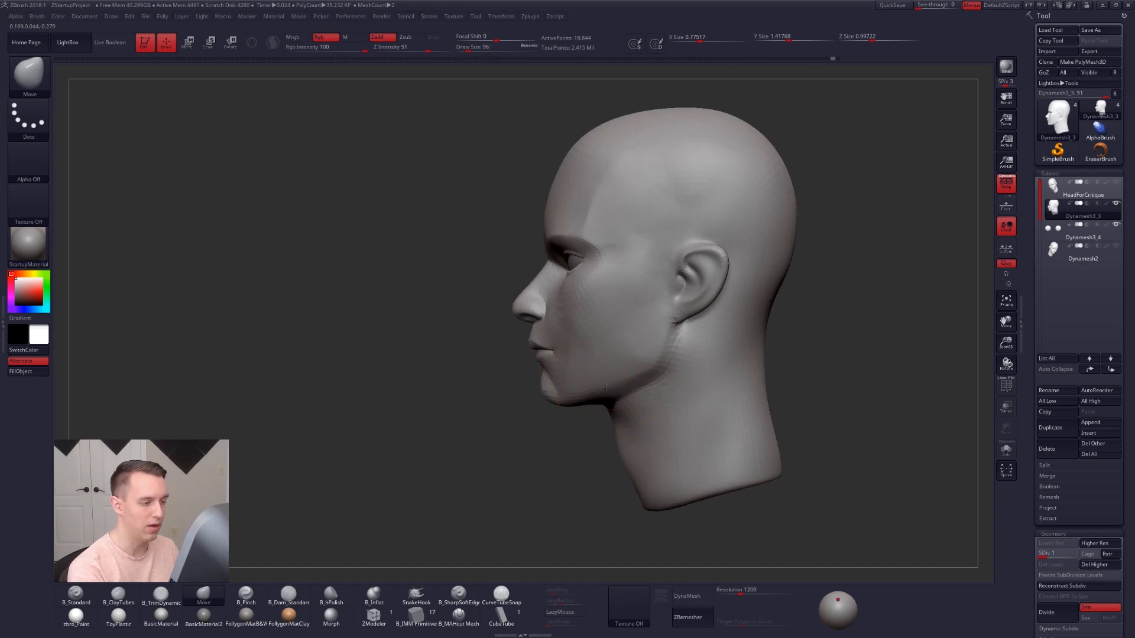
- Reshape the chin in front view with the Move brush at draw size 54
{"action": "right_click_drag", "start_coordinate": [581, 397], "coordinate": [618, 390], "text": "shift"}
{"action": "key", "text": "space"}
{"action": "left_click_drag", "start_coordinate": [548, 393], "coordinate": [543, 394]}
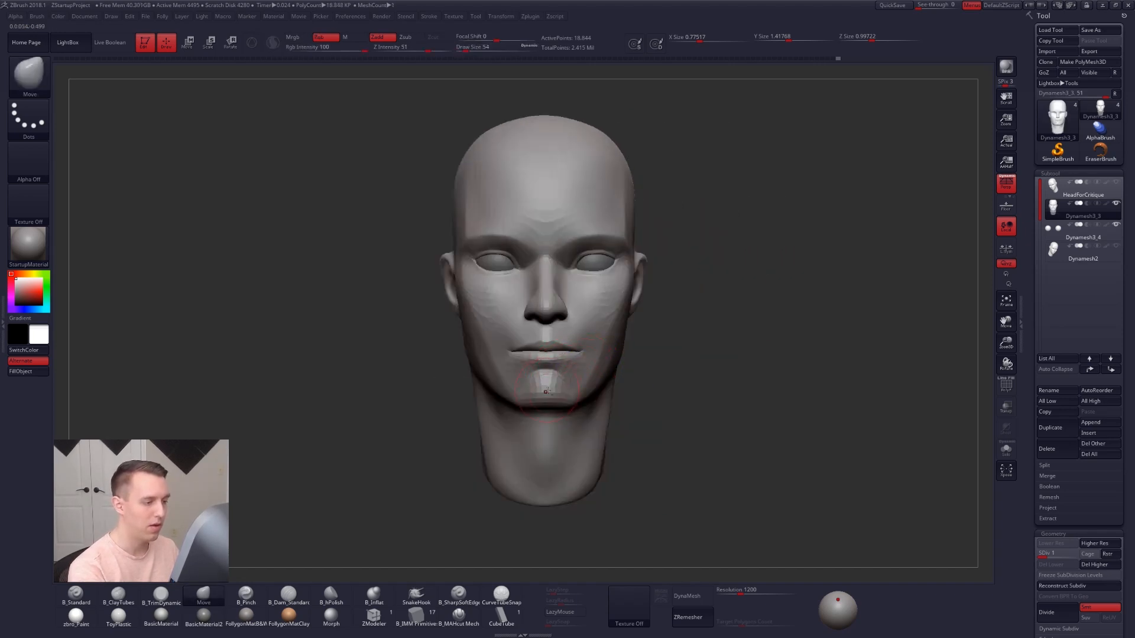
{"action": "right_click_drag", "start_coordinate": [545, 393], "coordinate": [603, 390], "text": "alt"}
- Raise the head to subdivision level 4 and flatten and smooth the front of the chin with TrimDynamic at draw size 38
{"action": "key", "text": "d"}
{"action": "key", "text": "d"}
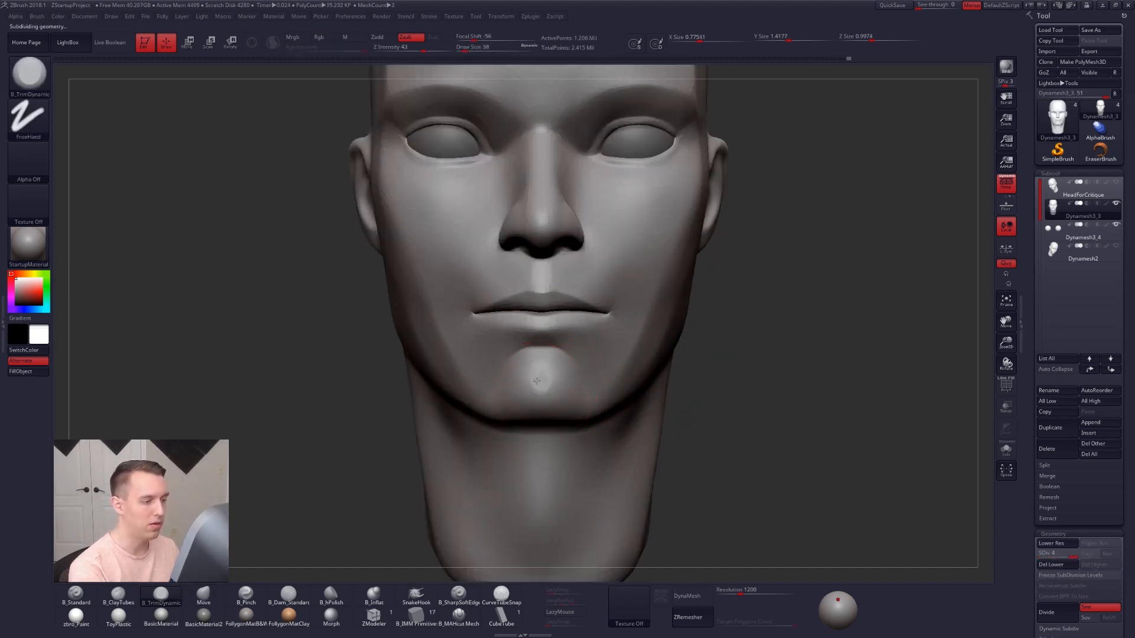
{"action": "left_click_drag", "start_coordinate": [541, 372], "coordinate": [541, 381], "text": "shift"}
{"action": "left_click_drag", "start_coordinate": [798, 331], "coordinate": [816, 373]}
{"action": "key", "text": "shift+f"}
{"action": "key", "text": "shift+f"}
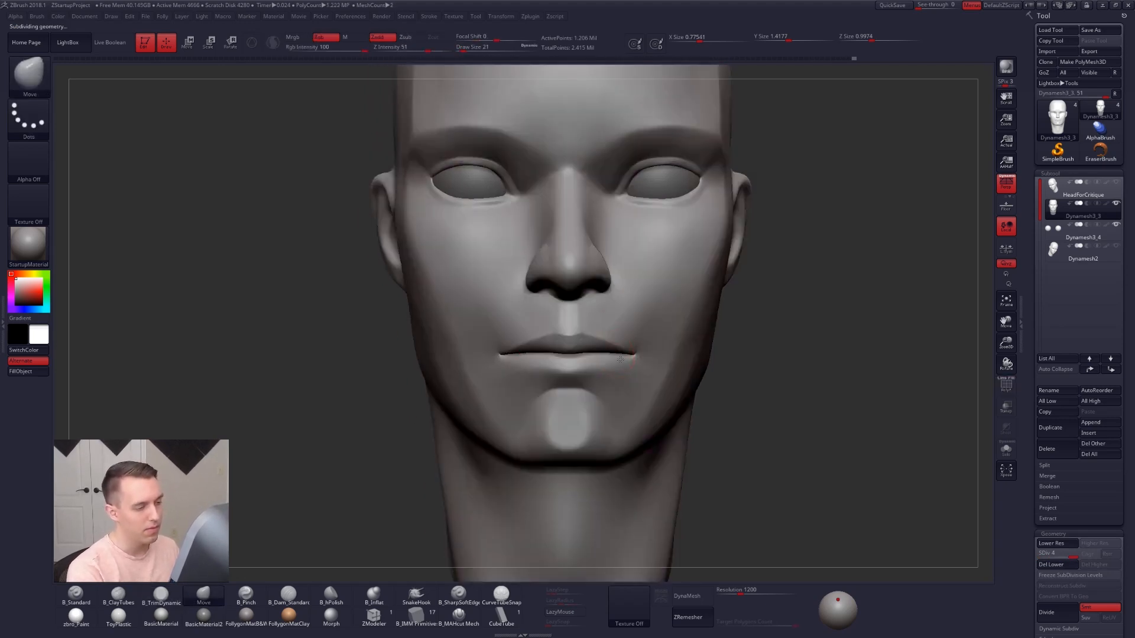
{"action": "right_click_drag", "start_coordinate": [633, 378], "coordinate": [618, 327], "text": "ctrl"}
{"action": "key", "text": "shift+d"}
{"action": "key", "text": "shift+d"}
{"action": "key", "text": "shift+d"}
{"action": "key", "text": "w"}
{"action": "left_click_drag", "start_coordinate": [620, 317], "coordinate": [628, 384], "text": "ctrl"}
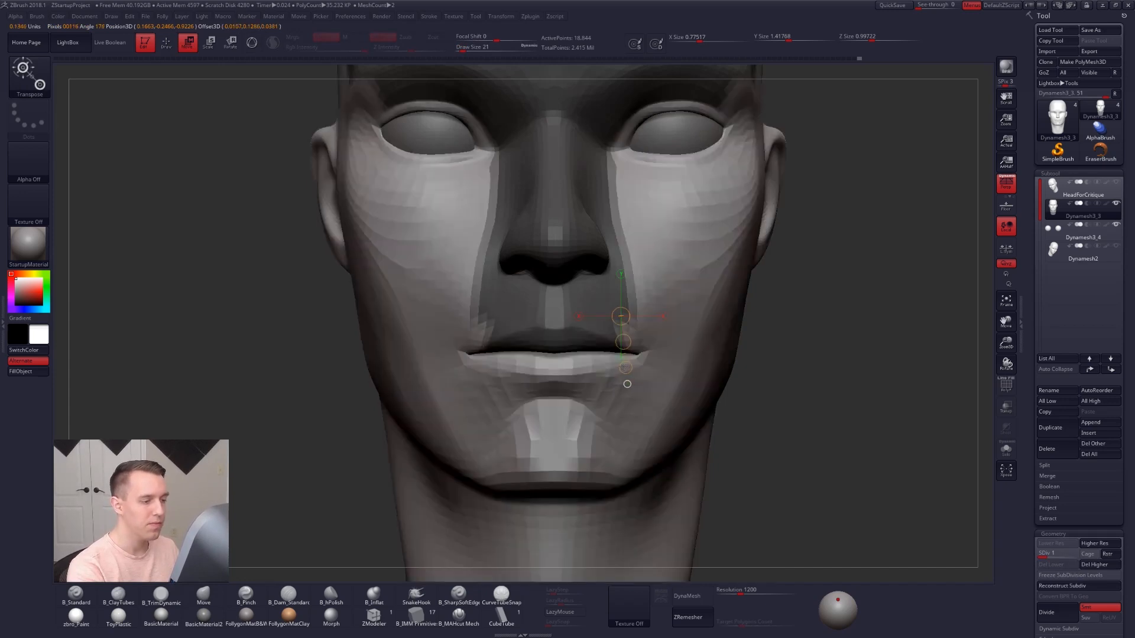
{"action": "left_click_drag", "start_coordinate": [628, 384], "coordinate": [677, 384]}
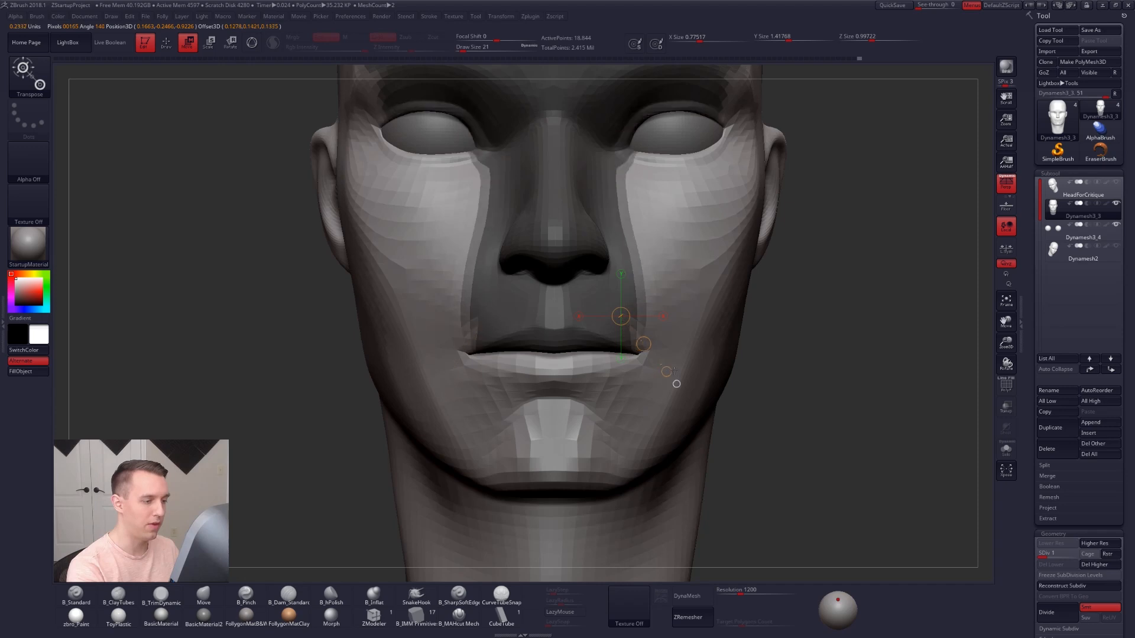
{"action": "key", "text": "q"}
{"action": "left_click", "coordinate": [836, 329], "text": "ctrl"}
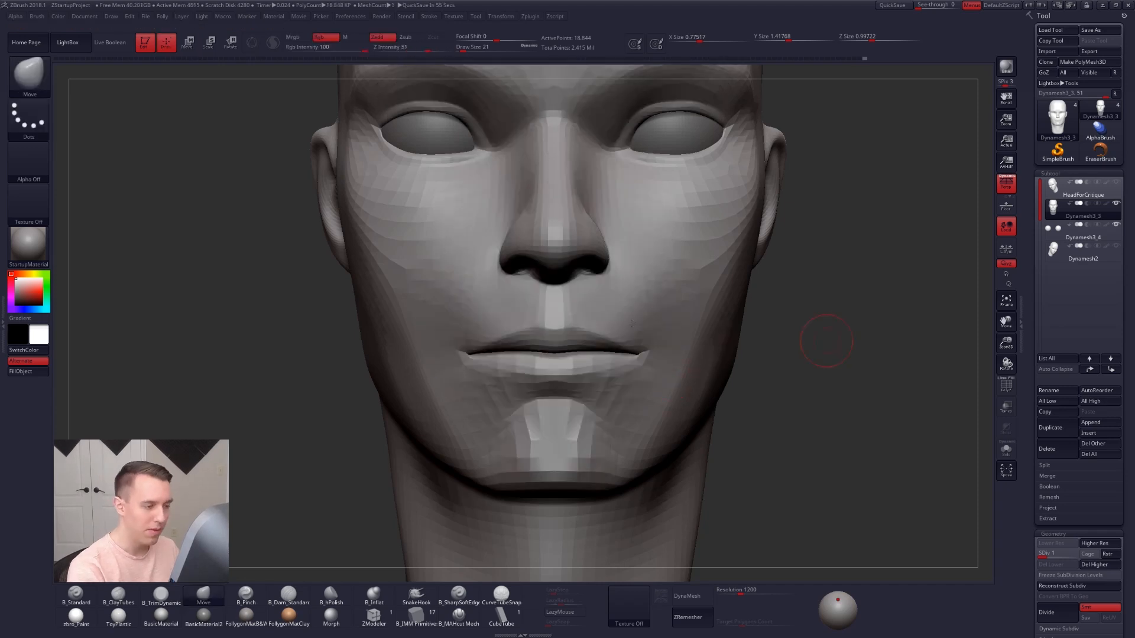
- Mask the forehead, nose and upper lip down to the mouth corners and blur the mask edge
{"action": "key", "text": "shift+f"}
{"action": "key", "text": "shift+f"}
{"action": "key", "text": "w"}
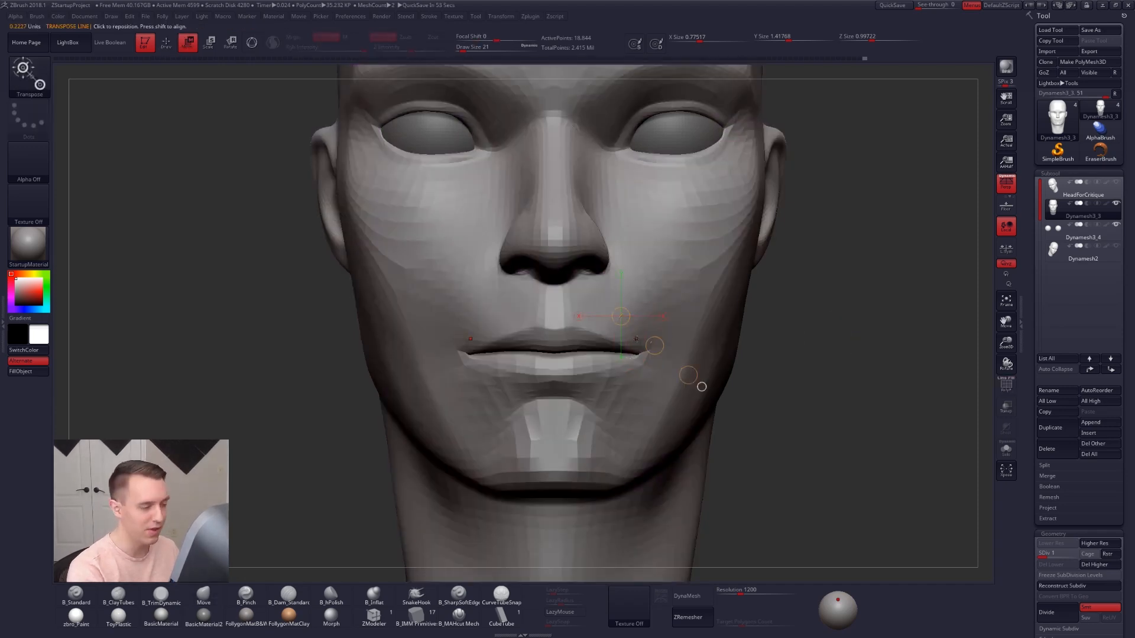
{"action": "left_click_drag", "start_coordinate": [635, 314], "coordinate": [622, 362], "text": "ctrl"}
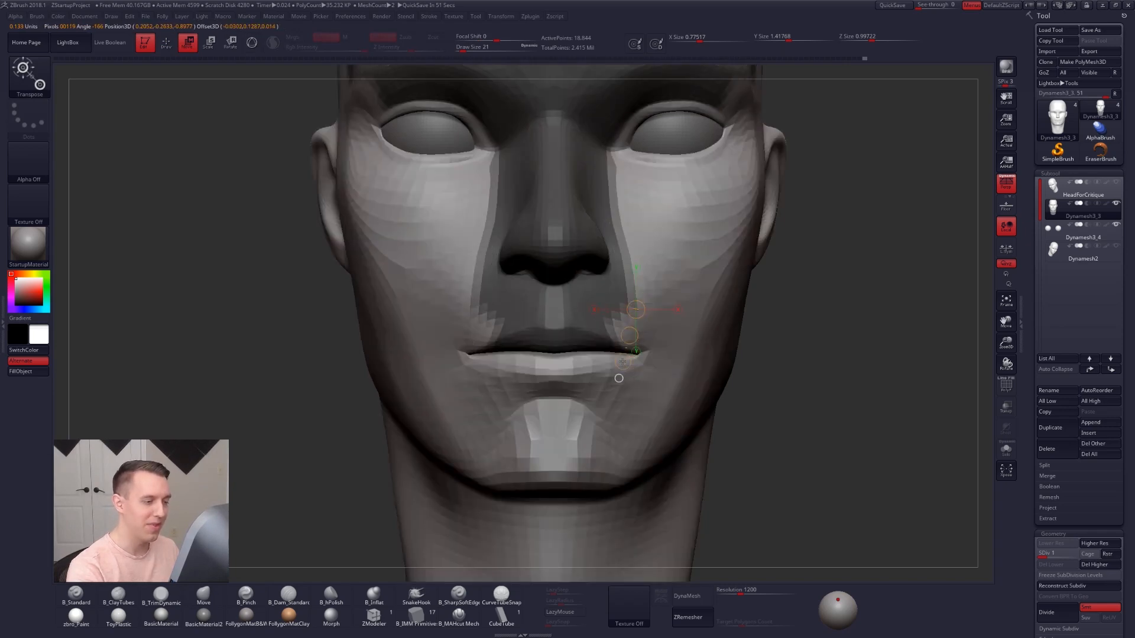
{"action": "left_click_drag", "start_coordinate": [623, 361], "coordinate": [662, 370], "text": "ctrl"}
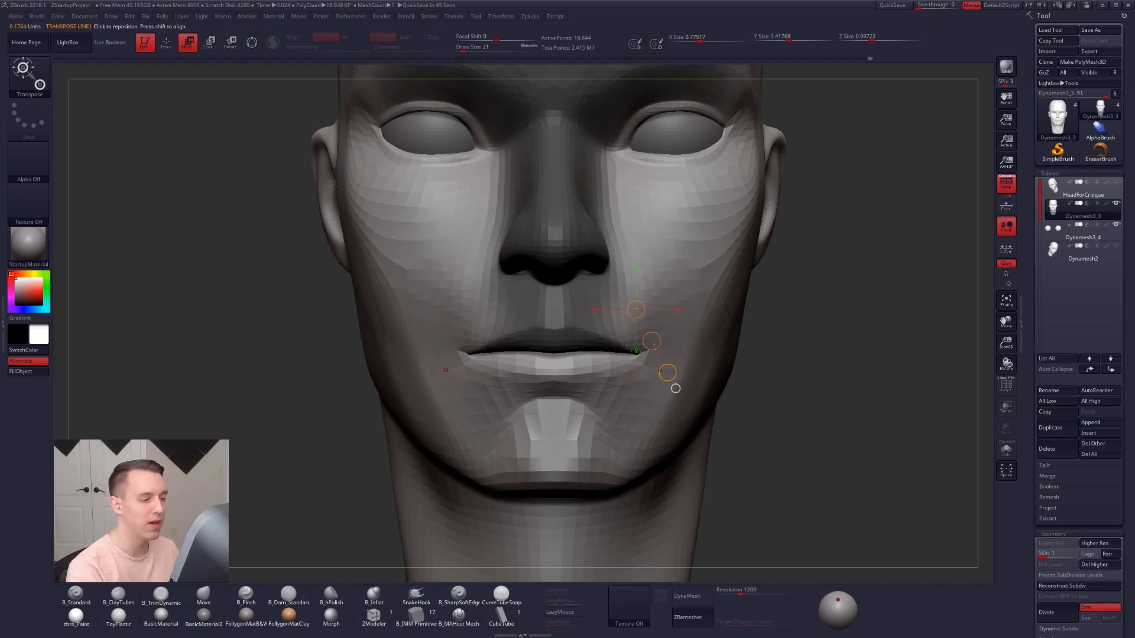
{"action": "key", "text": "q"}
- Shape the lips and mouth corners in side and front views with Move at draw size 61
{"action": "right_click_drag", "start_coordinate": [671, 385], "coordinate": [507, 395]}
{"action": "key", "text": "space"}
{"action": "left_click_drag", "start_coordinate": [634, 361], "coordinate": [642, 359]}
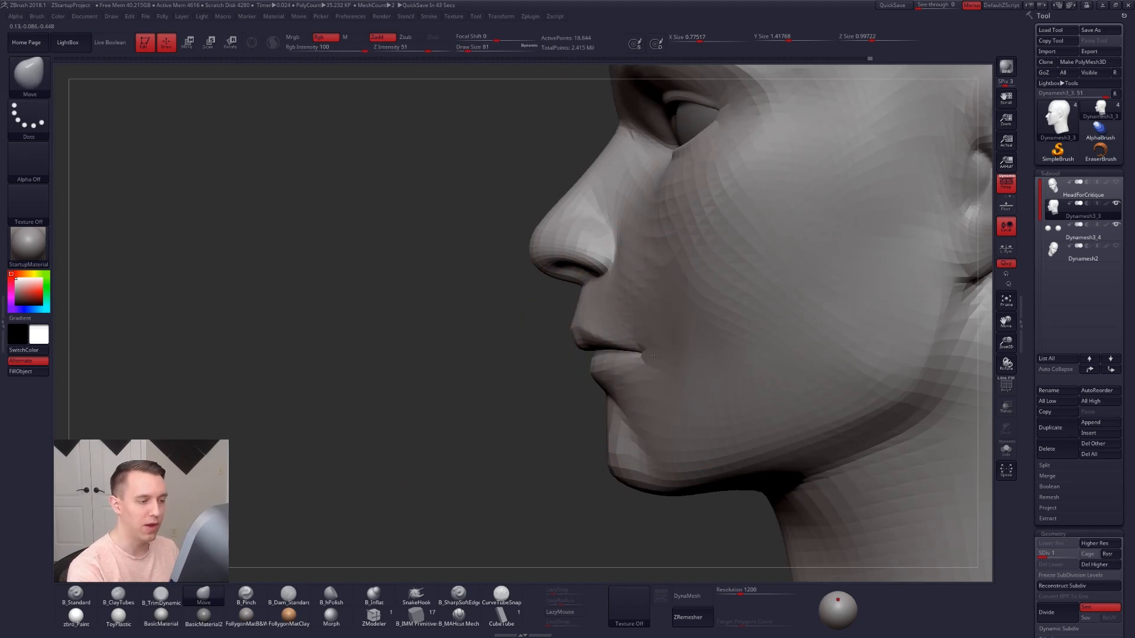
{"action": "key", "text": "space"}
{"action": "left_click_drag", "start_coordinate": [684, 406], "coordinate": [680, 406]}
{"action": "mouse_move", "coordinate": [609, 414]}
{"action": "right_mouse_down"}
{"action": "mouse_move", "coordinate": [639, 357]}
{"action": "mouse_move", "coordinate": [634, 322]}
{"action": "right_mouse_up"}
{"action": "left_click_drag", "start_coordinate": [640, 362], "coordinate": [638, 357]}
{"action": "mouse_move", "coordinate": [640, 331]}
{"action": "right_mouse_down"}
{"action": "mouse_move", "coordinate": [606, 378]}
{"action": "mouse_move", "coordinate": [610, 342]}
{"action": "mouse_move", "coordinate": [598, 320]}
{"action": "mouse_move", "coordinate": [572, 313]}
{"action": "right_mouse_up"}
- Mask around the upper lip, convert the masked area into its own polygroup, and reselect the Move brush
{"action": "key", "text": "w"}
{"action": "left_click_drag", "start_coordinate": [594, 320], "coordinate": [602, 298]}
{"action": "left_click", "coordinate": [602, 297], "text": "ctrl"}
{"action": "key", "text": "q"}
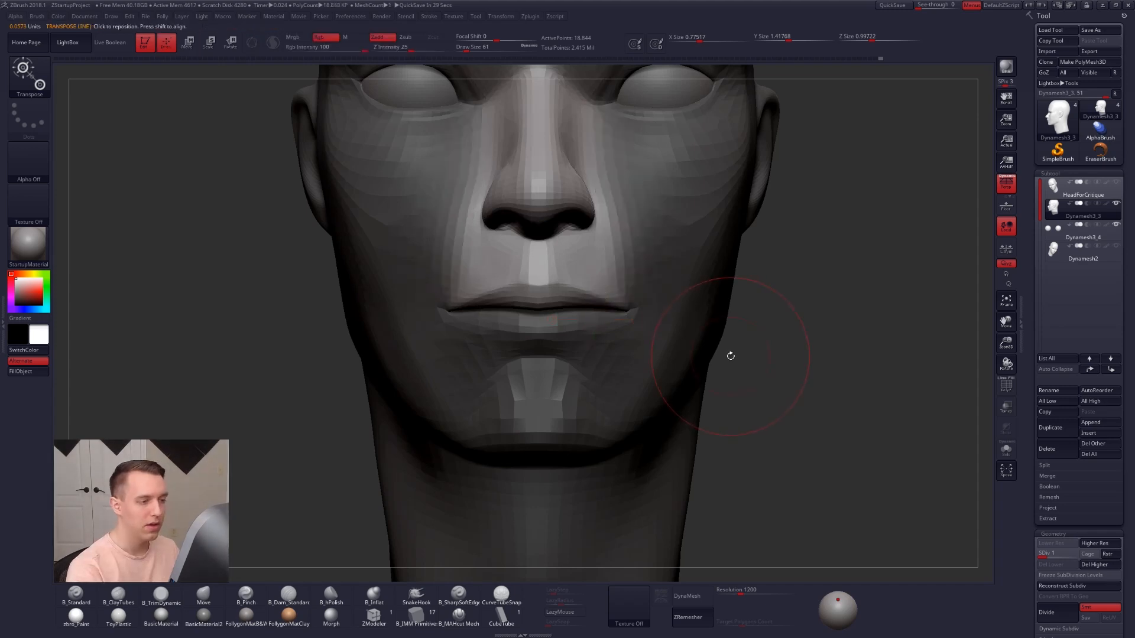
{"action": "key", "text": "shift+f"}
{"action": "key", "text": "ctrl+w"}
{"action": "key", "text": "b"}
{"action": "key", "text": "m"}
{"action": "key", "text": "v"}
{"action": "key", "text": "shift+f"}
- Smooth the mouth corner and mask the polygroup covering the forehead, nose and upper lip
{"action": "right_click_drag", "start_coordinate": [658, 292], "coordinate": [661, 375], "text": "alt"}
{"action": "key", "text": "shift+f"}
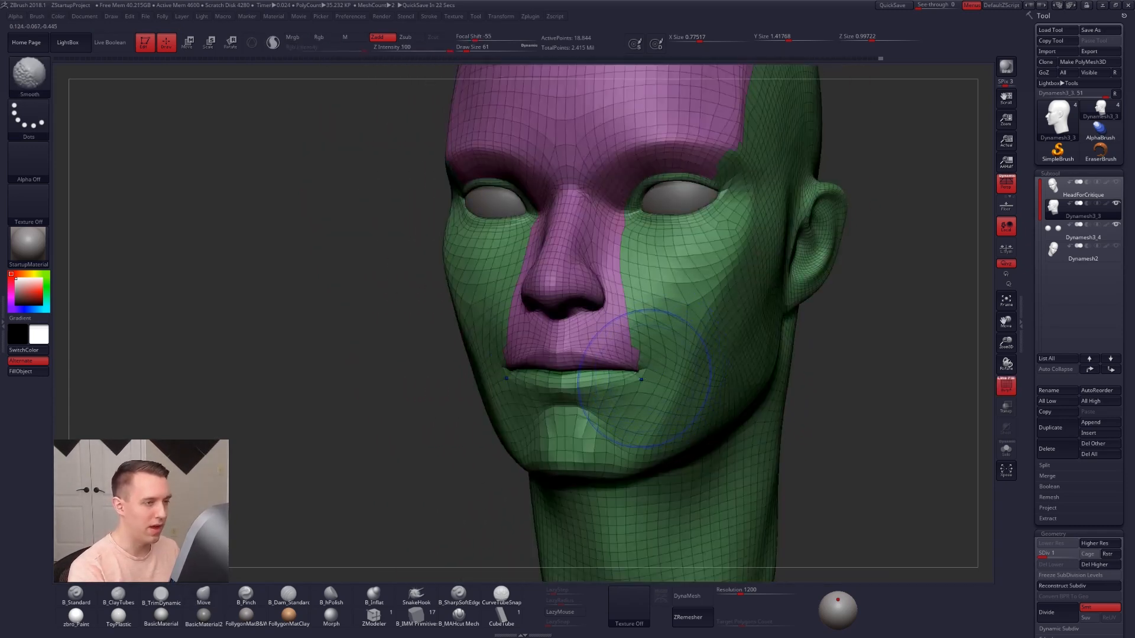
{"action": "key", "text": "shift+f"}
{"action": "key", "text": "w"}
{"action": "left_click", "coordinate": [615, 388], "text": "ctrl"}
{"action": "key", "text": "q"}
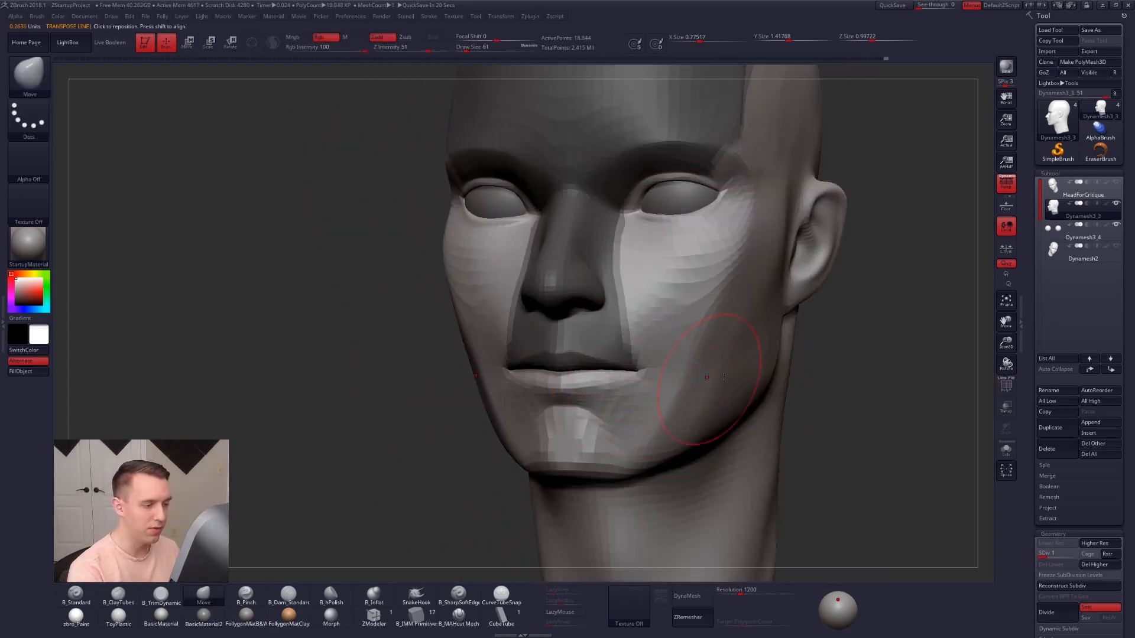
- Invert and blur the polygroup mask around the upper lip, and clear the mask
{"action": "left_click", "coordinate": [825, 374], "text": "ctrl"}
{"action": "left_click", "coordinate": [728, 390], "text": "ctrl"}
{"action": "left_click", "coordinate": [810, 380], "text": "ctrl"}
{"action": "mouse_move", "coordinate": [811, 380]}
{"action": "left_mouse_down"}
{"action": "mouse_move", "coordinate": [690, 406]}
{"action": "mouse_move", "coordinate": [594, 385]}
{"action": "left_mouse_up"}
- Reshape the lips and mouth corners in front view with Move at draw size 67
{"action": "key", "text": "space"}
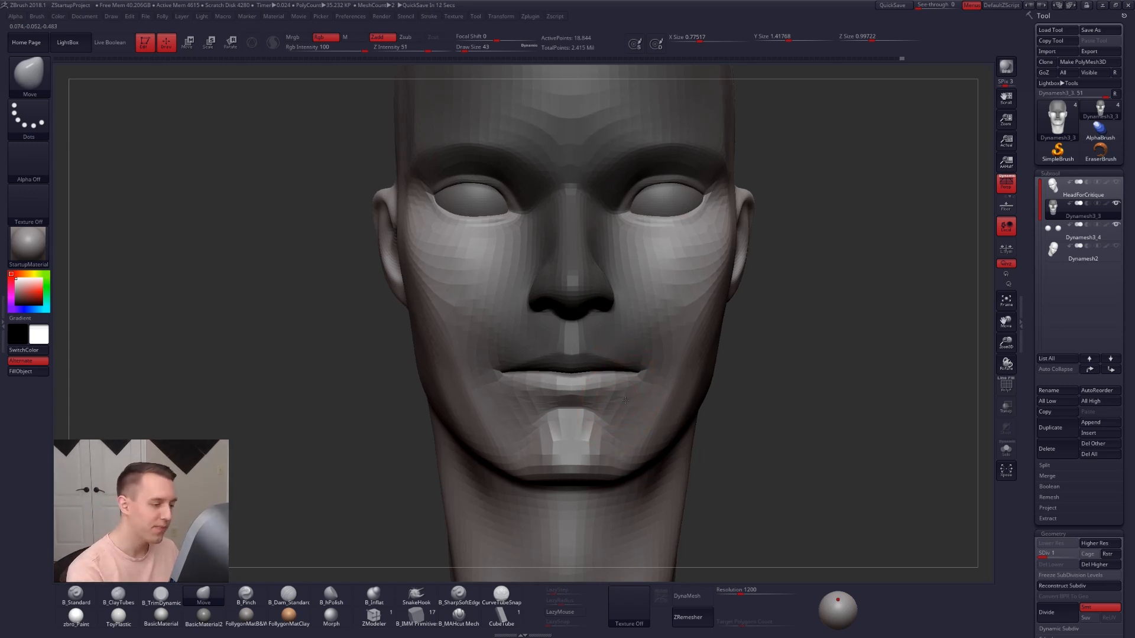
{"action": "scroll", "coordinate": [611, 383], "scroll_direction": "up", "scroll_amount": 2}
{"action": "key", "text": "space"}
{"action": "left_click_drag", "start_coordinate": [618, 386], "coordinate": [650, 386]}
{"action": "key", "text": "space"}
{"action": "mouse_move", "coordinate": [650, 387]}
{"action": "right_mouse_down"}
{"action": "mouse_move", "coordinate": [615, 390]}
{"action": "mouse_move", "coordinate": [583, 375]}
{"action": "mouse_move", "coordinate": [635, 376]}
{"action": "right_mouse_up"}
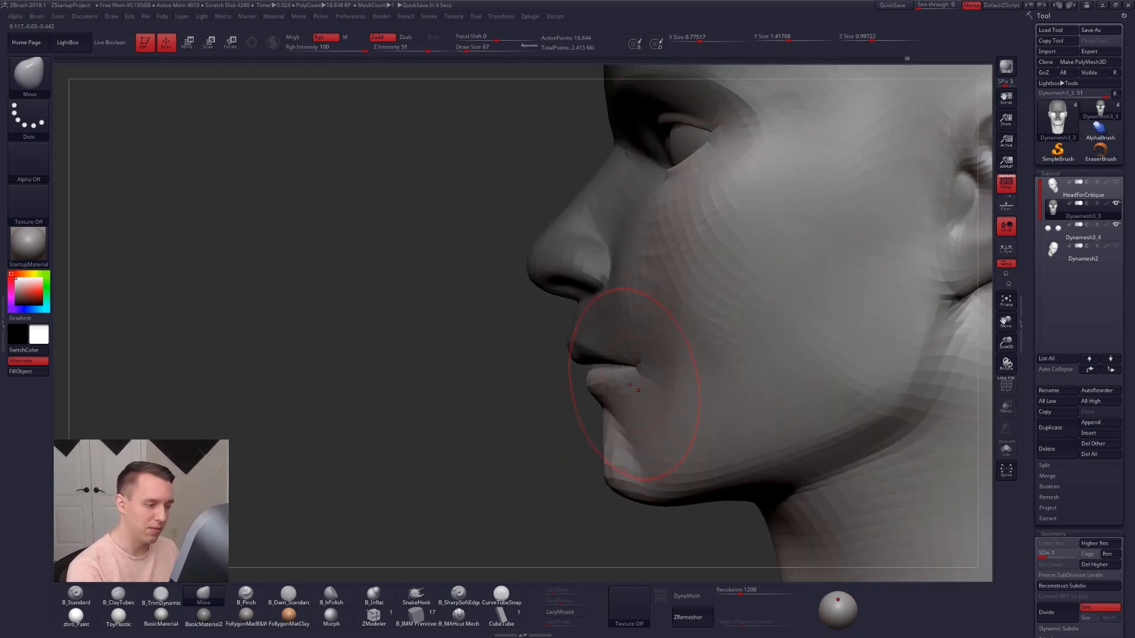
- Adjust the lower lip from the front and from underneath with Move at draw sizes 33 and 49
{"action": "right_click_drag", "start_coordinate": [621, 381], "coordinate": [602, 383], "text": "shift"}
{"action": "key", "text": "space"}
{"action": "left_click_drag", "start_coordinate": [618, 383], "coordinate": [578, 394]}
{"action": "key", "text": "space"}
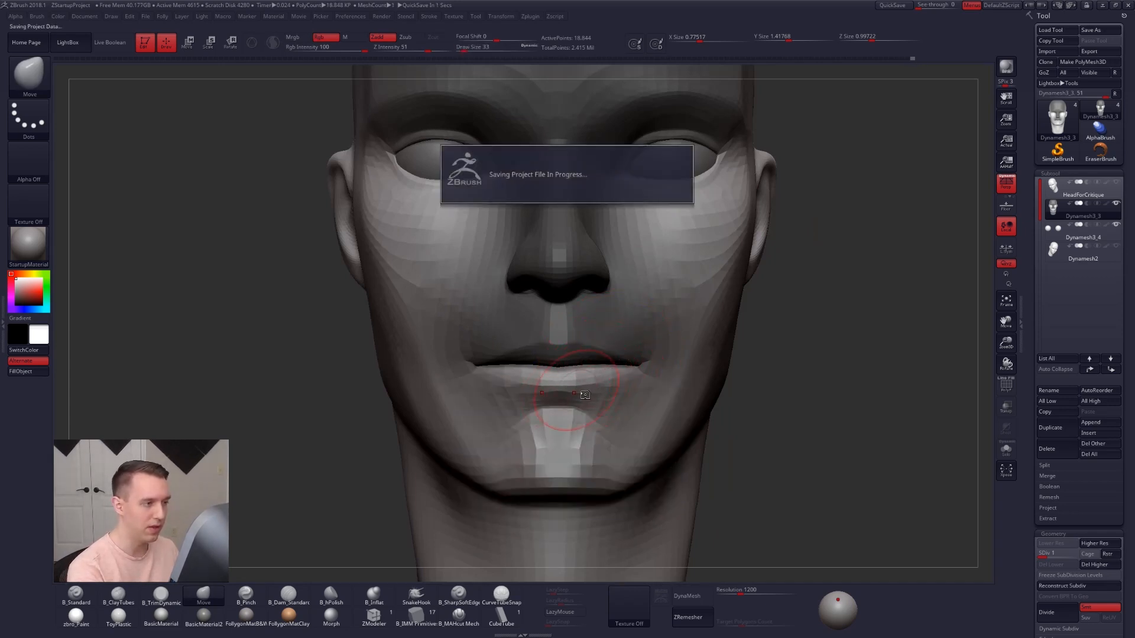
{"action": "right_click_drag", "start_coordinate": [586, 388], "coordinate": [613, 292]}
{"action": "key", "text": "space"}
{"action": "left_click_drag", "start_coordinate": [591, 357], "coordinate": [612, 358]}
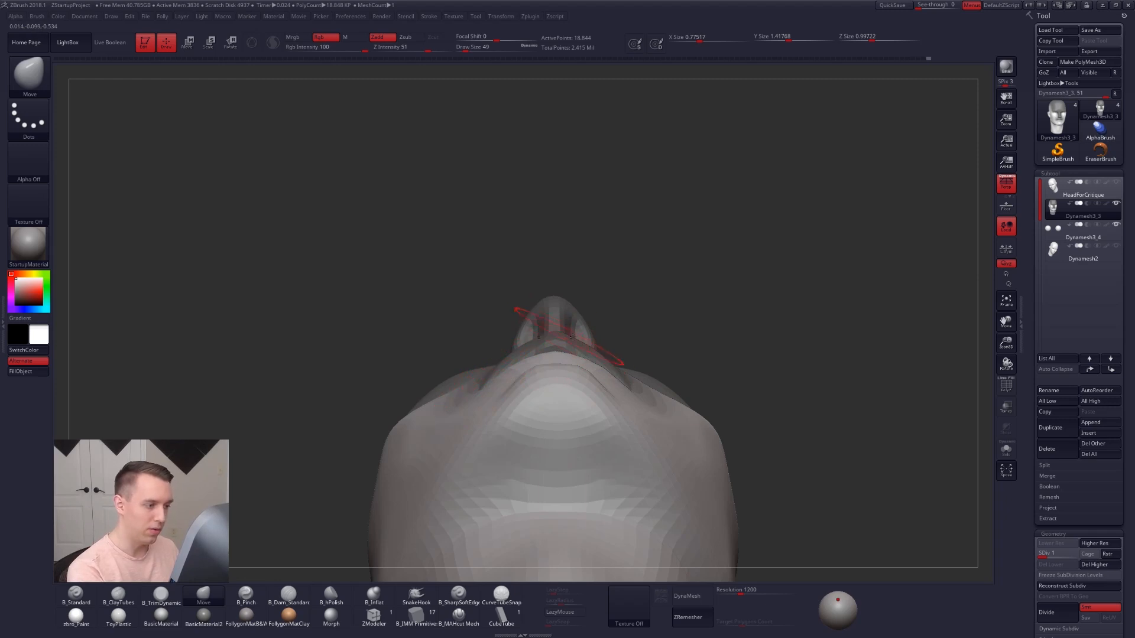
- Raise the head to subdivision level 3 and sharpen the lower lip's edge with Pinch at draw size 21
{"action": "mouse_move", "coordinate": [561, 354]}
{"action": "right_mouse_down"}
{"action": "mouse_move", "coordinate": [562, 390]}
{"action": "mouse_move", "coordinate": [565, 354]}
{"action": "mouse_move", "coordinate": [508, 360]}
{"action": "right_mouse_up"}
{"action": "key", "text": "d"}
{"action": "right_click_drag", "start_coordinate": [572, 319], "coordinate": [572, 349], "text": "ctrl"}
{"action": "key", "text": "d"}
{"action": "key", "text": "space"}
{"action": "left_click_drag", "start_coordinate": [578, 350], "coordinate": [577, 351]}
{"action": "key", "text": "5"}
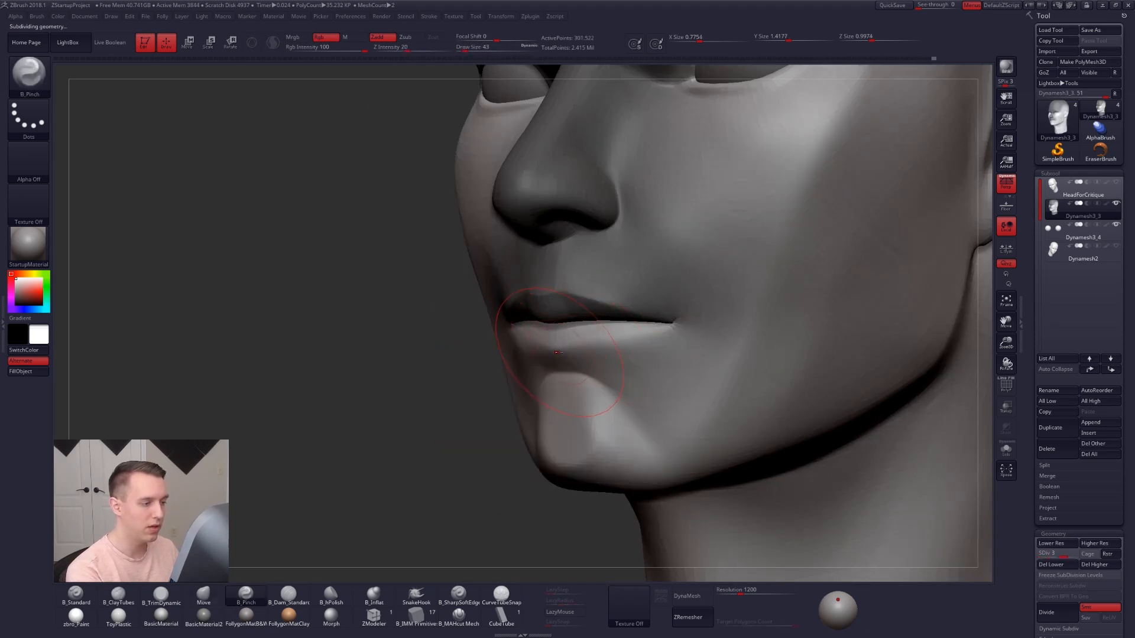
{"action": "right_click_drag", "start_coordinate": [558, 357], "coordinate": [594, 354]}
{"action": "key", "text": "space"}
{"action": "left_click_drag", "start_coordinate": [566, 349], "coordinate": [556, 348]}
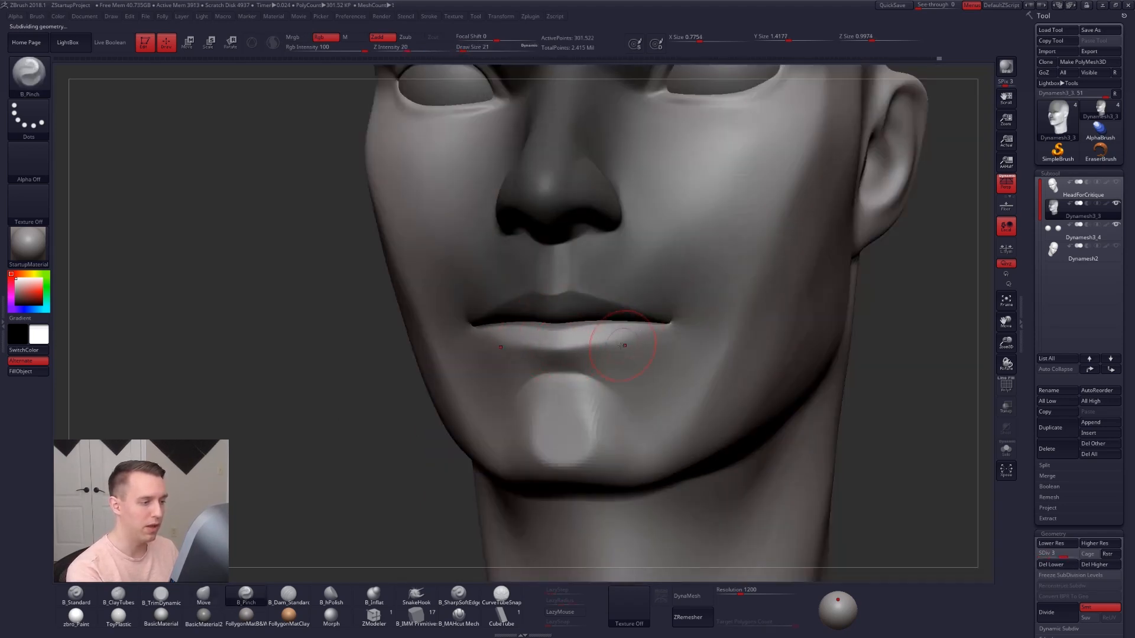
{"action": "right_click_drag", "start_coordinate": [622, 345], "coordinate": [576, 346]}
{"action": "left_click_drag", "start_coordinate": [598, 339], "coordinate": [636, 335]}
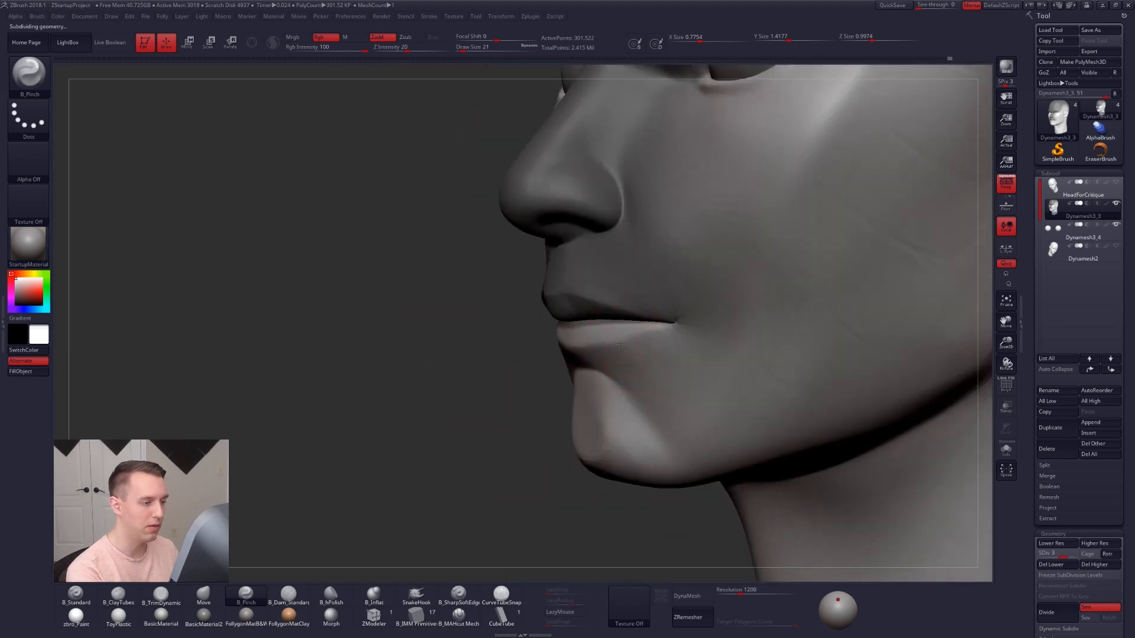
- Soften the area between the lower lip and chin with Smooth and Move at draw size 25
{"action": "right_click_drag", "start_coordinate": [618, 344], "coordinate": [623, 334]}
{"action": "key", "text": "shift"}
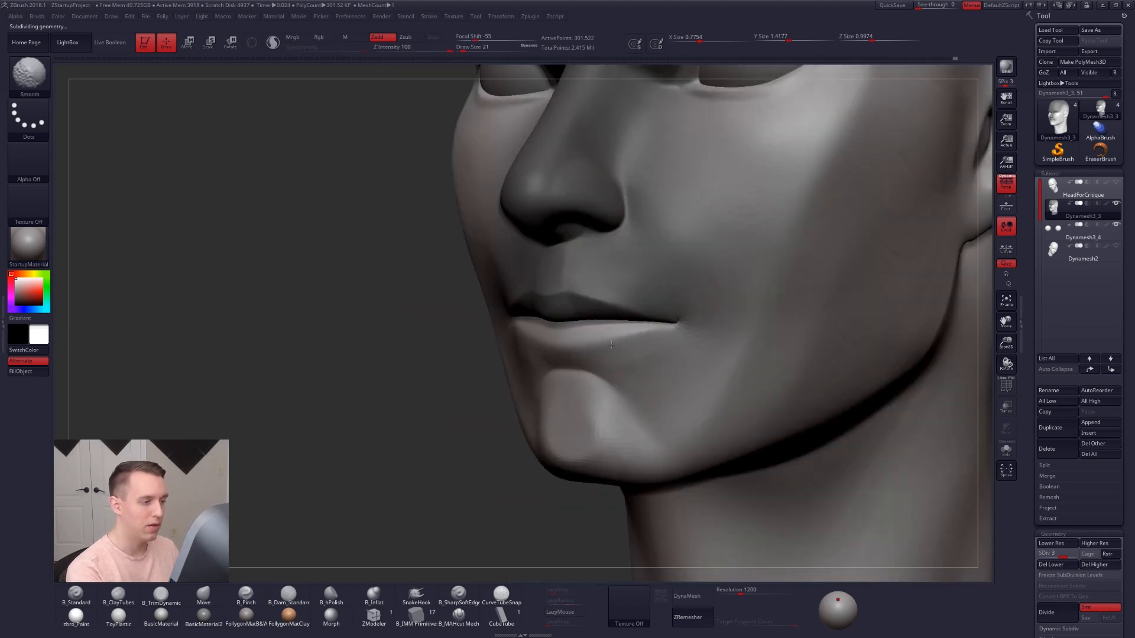
{"action": "right_click_drag", "start_coordinate": [535, 349], "coordinate": [573, 354]}
{"action": "key", "text": "b"}
{"action": "key", "text": "m"}
{"action": "key", "text": "v"}
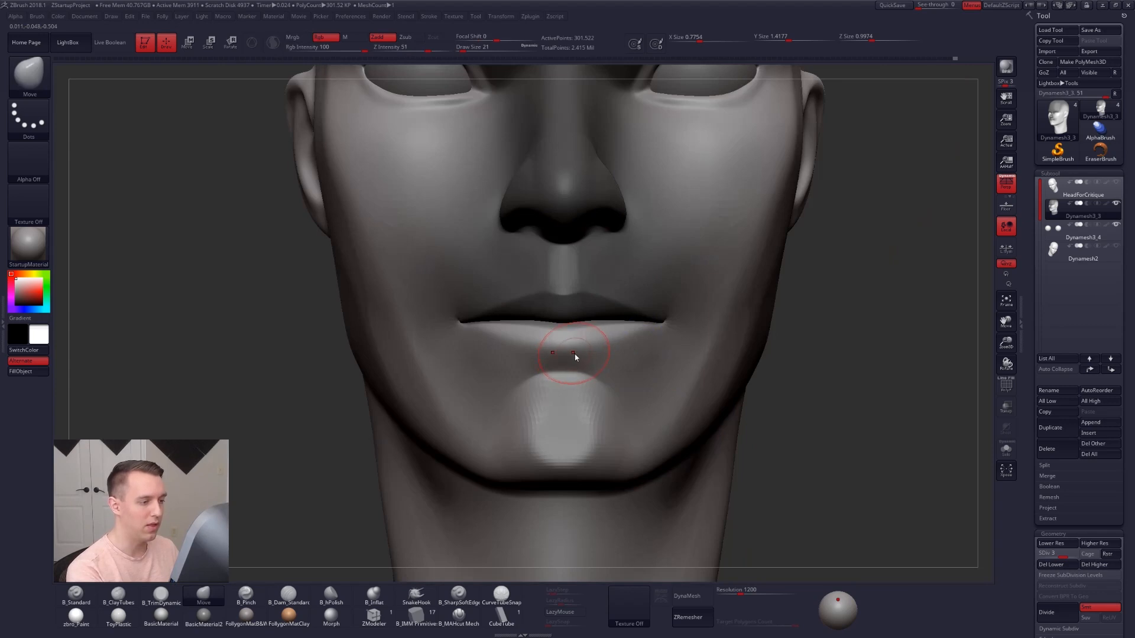
{"action": "key", "text": "space"}
{"action": "key", "text": "shift"}
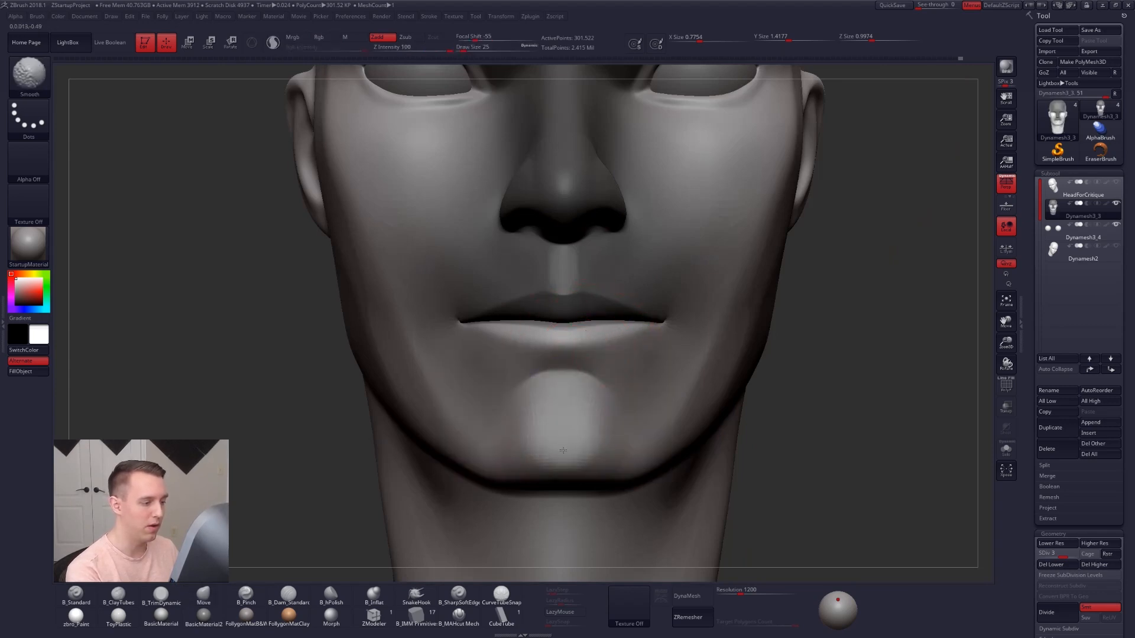
{"action": "right_click_drag", "start_coordinate": [615, 414], "coordinate": [564, 380]}
- Drop to subdivision level 1, display the polygroups, and isolate the one covering the forehead, nose and upper lip
{"action": "mouse_move", "coordinate": [650, 360]}
{"action": "right_mouse_down"}
{"action": "mouse_move", "coordinate": [563, 351]}
{"action": "mouse_move", "coordinate": [558, 241]}
{"action": "right_mouse_up"}
{"action": "key", "text": "shift"}
{"action": "key", "text": "shift+d"}
{"action": "key", "text": "shift+d"}
{"action": "right_click_drag", "start_coordinate": [576, 331], "coordinate": [561, 300]}
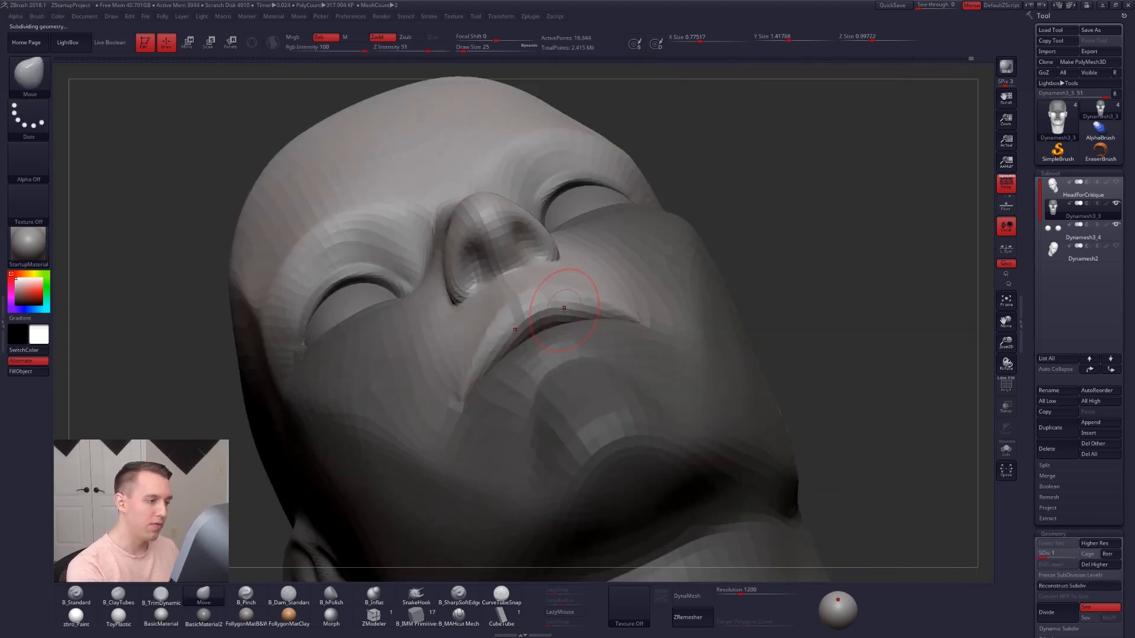
{"action": "key", "text": "space"}
{"action": "key", "text": "alt+s"}
{"action": "key", "text": "shift+f"}
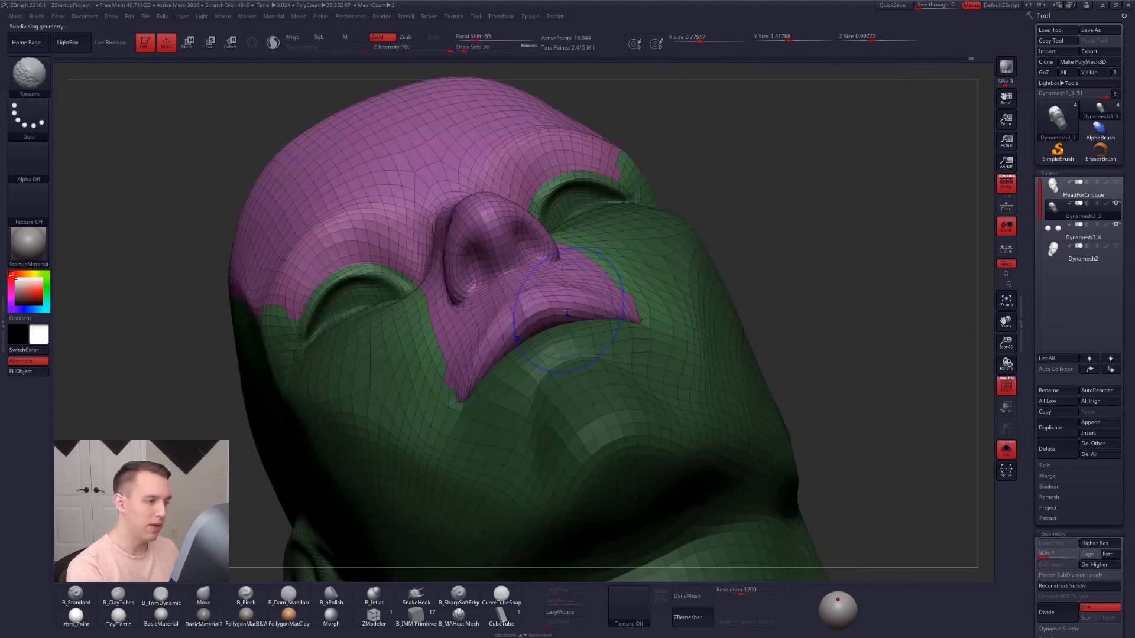
{"action": "key", "text": "ctrl"}
{"action": "left_click_drag", "start_coordinate": [786, 248], "coordinate": [774, 260], "text": "ctrl"}
{"action": "left_click", "coordinate": [579, 323], "text": "ctrl+shift"}
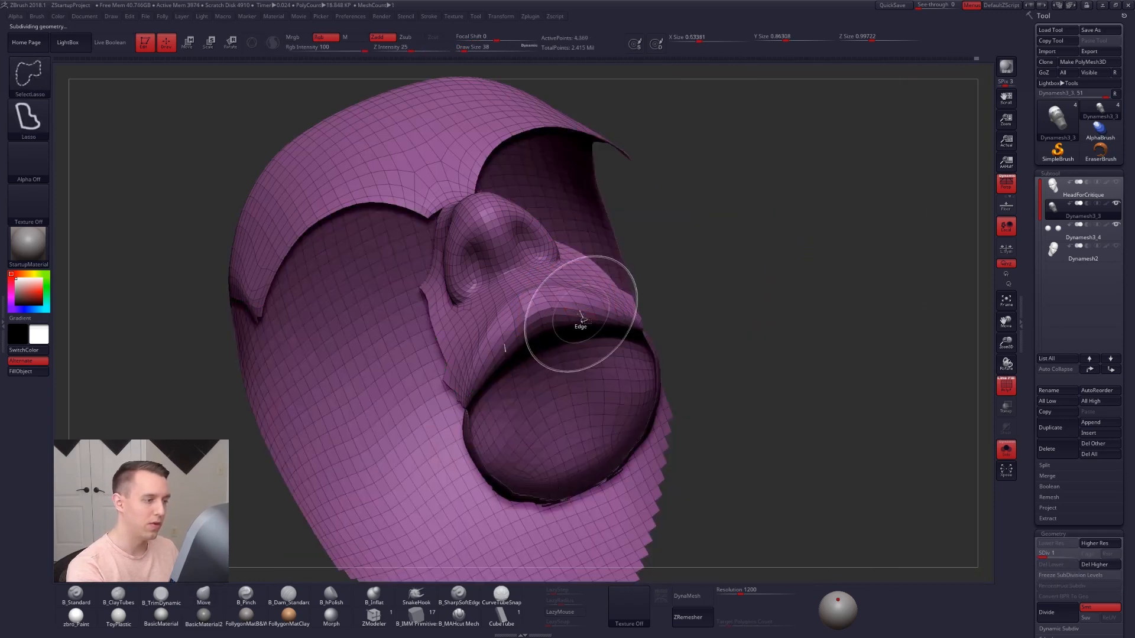
- Hide the polygroup display and build up the underside of the upper lip with ClayTubes at draw size 20
{"action": "key", "text": "shift+f"}
{"action": "mouse_move", "coordinate": [578, 323]}
{"action": "right_mouse_down"}
{"action": "mouse_move", "coordinate": [564, 286]}
{"action": "mouse_move", "coordinate": [537, 328]}
{"action": "mouse_move", "coordinate": [474, 336]}
{"action": "right_mouse_up"}
{"action": "key", "text": "space"}
{"action": "left_click", "coordinate": [491, 334]}
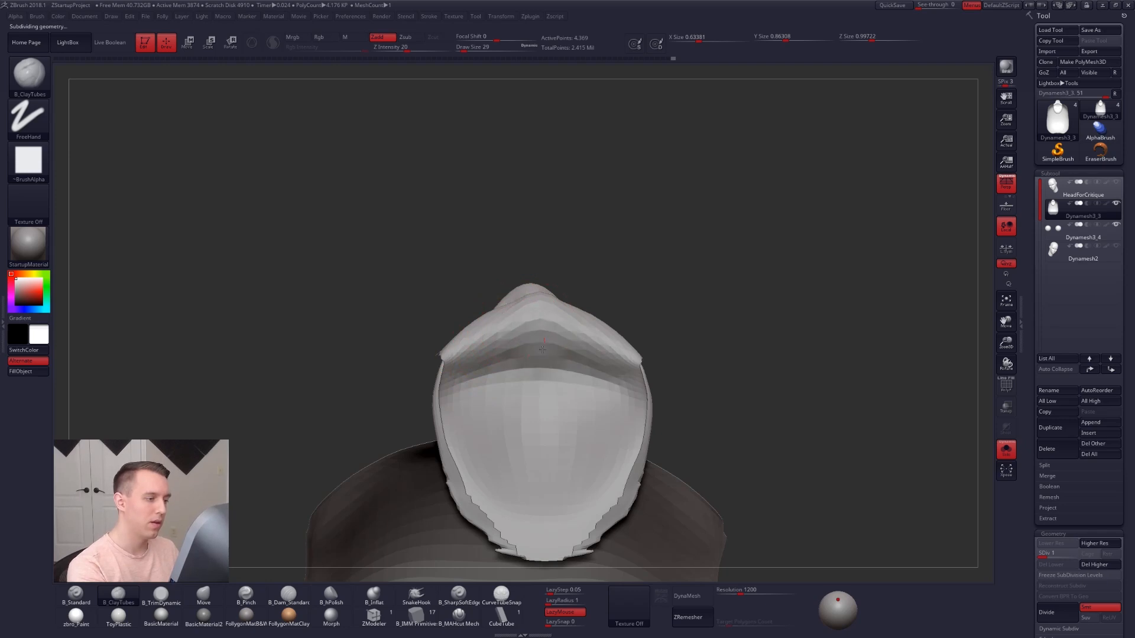
{"action": "left_click_drag", "start_coordinate": [483, 347], "coordinate": [471, 386]}
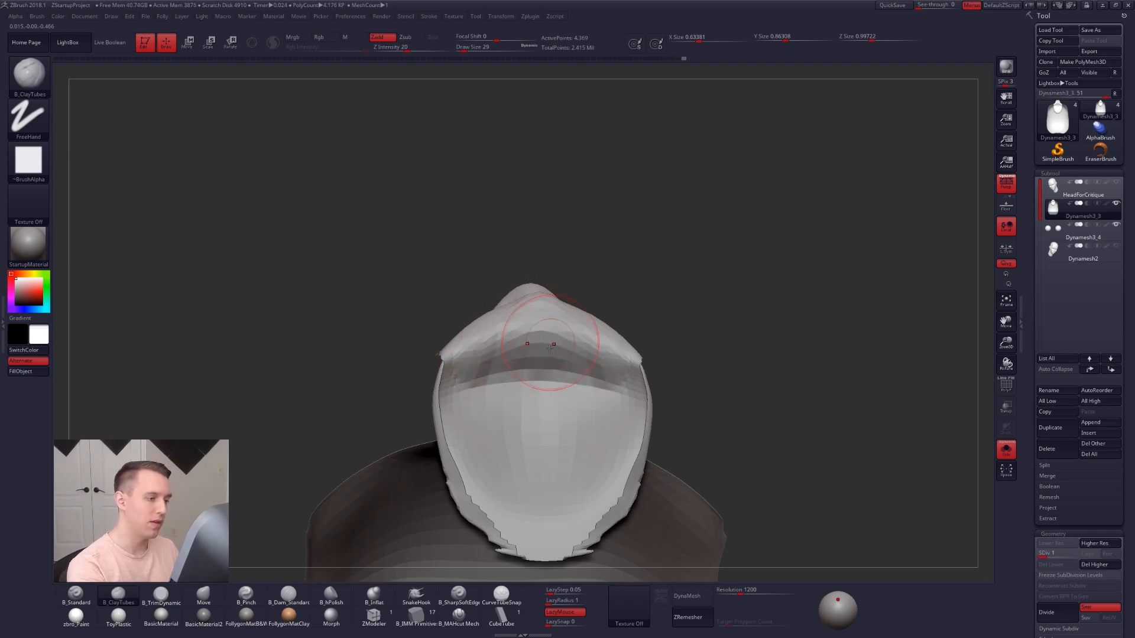
- Adjust the isolated upper lip with Move at draw size 49 and show the whole head again
{"action": "right_click_drag", "start_coordinate": [546, 334], "coordinate": [550, 420]}
{"action": "key", "text": "space"}
{"action": "left_click_drag", "start_coordinate": [526, 325], "coordinate": [540, 322]}
{"action": "key", "text": "b"}
{"action": "key", "text": "m"}
{"action": "key", "text": "v"}
{"action": "mouse_move", "coordinate": [541, 300]}
{"action": "right_mouse_down"}
{"action": "mouse_move", "coordinate": [565, 357]}
{"action": "mouse_move", "coordinate": [512, 362]}
{"action": "mouse_move", "coordinate": [553, 275]}
{"action": "right_mouse_up"}
{"action": "left_click", "coordinate": [525, 358], "text": "ctrl+shift"}
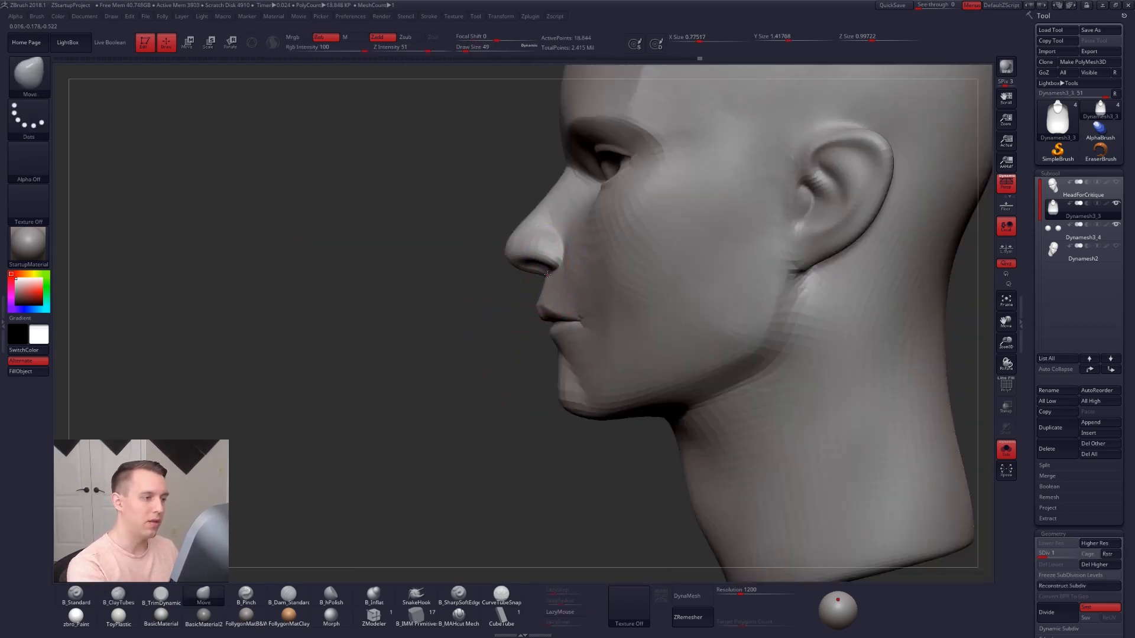
- Lasso-mask the mouth area in side view and invert the mask so only that area stays editable
{"action": "mouse_move", "coordinate": [560, 320]}
{"action": "right_mouse_down", "text": "ctrl"}
{"action": "mouse_move", "coordinate": [576, 153]}
{"action": "mouse_move", "coordinate": [593, 227]}
{"action": "right_mouse_up", "text": "ctrl"}
{"action": "mouse_move", "coordinate": [593, 227]}
{"action": "left_mouse_down", "text": "ctrl"}
{"action": "mouse_move", "coordinate": [562, 385]}
{"action": "mouse_move", "coordinate": [618, 431]}
{"action": "mouse_move", "coordinate": [558, 335]}
{"action": "left_mouse_up", "text": "ctrl"}
{"action": "key", "text": "space"}
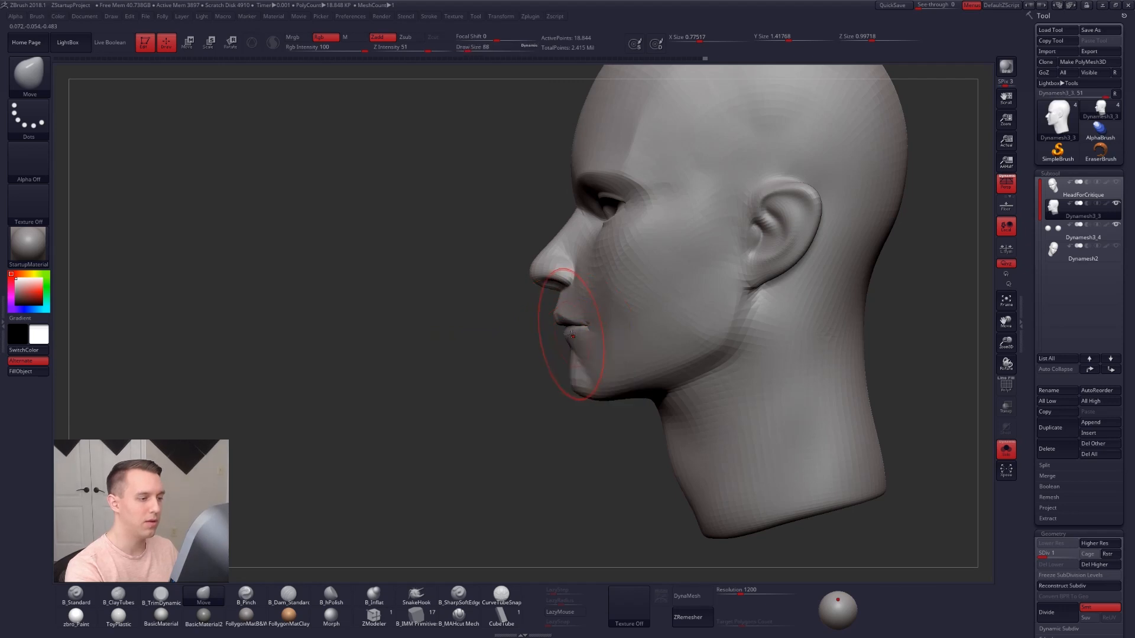
{"action": "right_click_drag", "start_coordinate": [572, 335], "coordinate": [545, 299], "text": "ctrl"}
{"action": "left_click_drag", "start_coordinate": [564, 306], "coordinate": [514, 379], "text": "ctrl"}
{"action": "key", "text": "ctrl+i"}
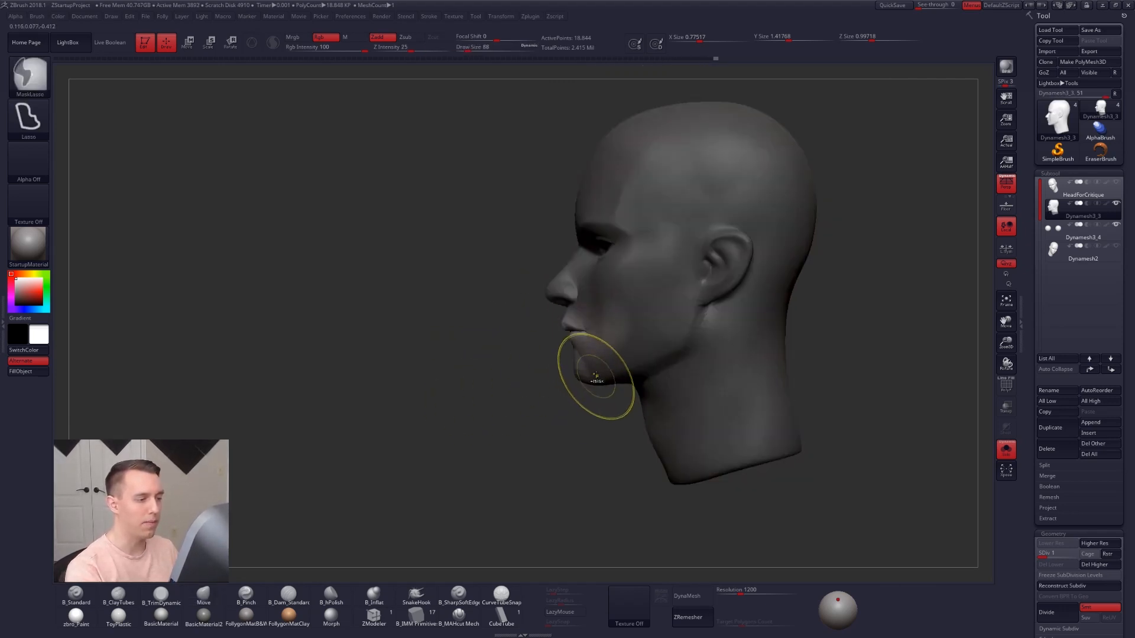
- Rotate the unmasked mouth area with a vertical transpose line starting at the mouth corner, and clear the mask
{"action": "key", "text": "r"}
{"action": "left_click_drag", "start_coordinate": [582, 344], "coordinate": [540, 360]}
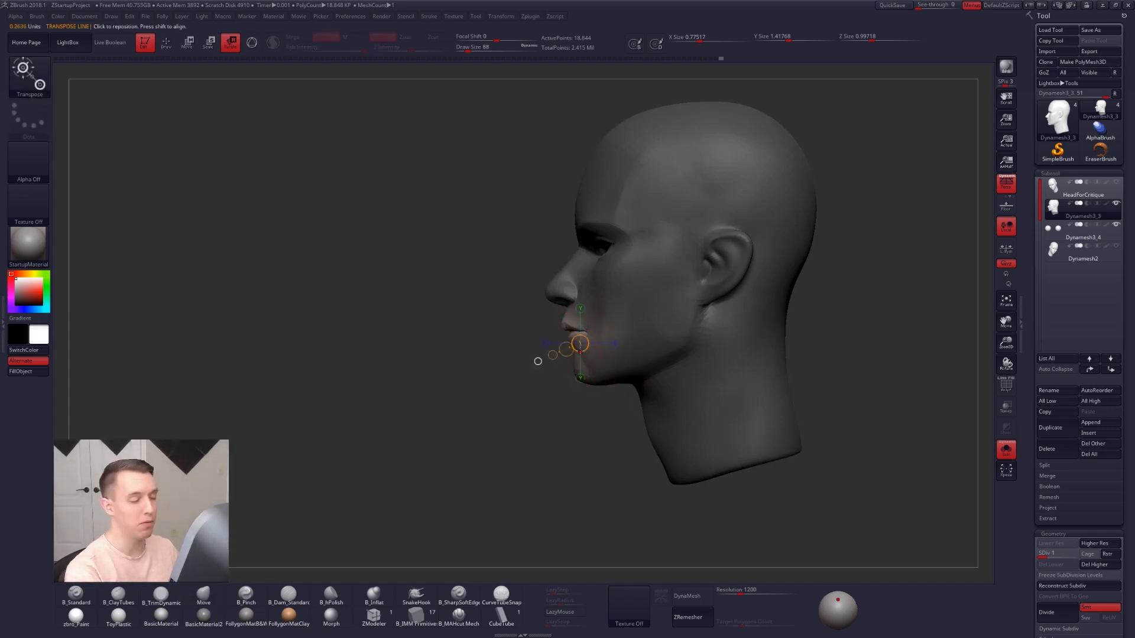
{"action": "left_click_drag", "start_coordinate": [588, 332], "coordinate": [587, 467], "text": "shift"}
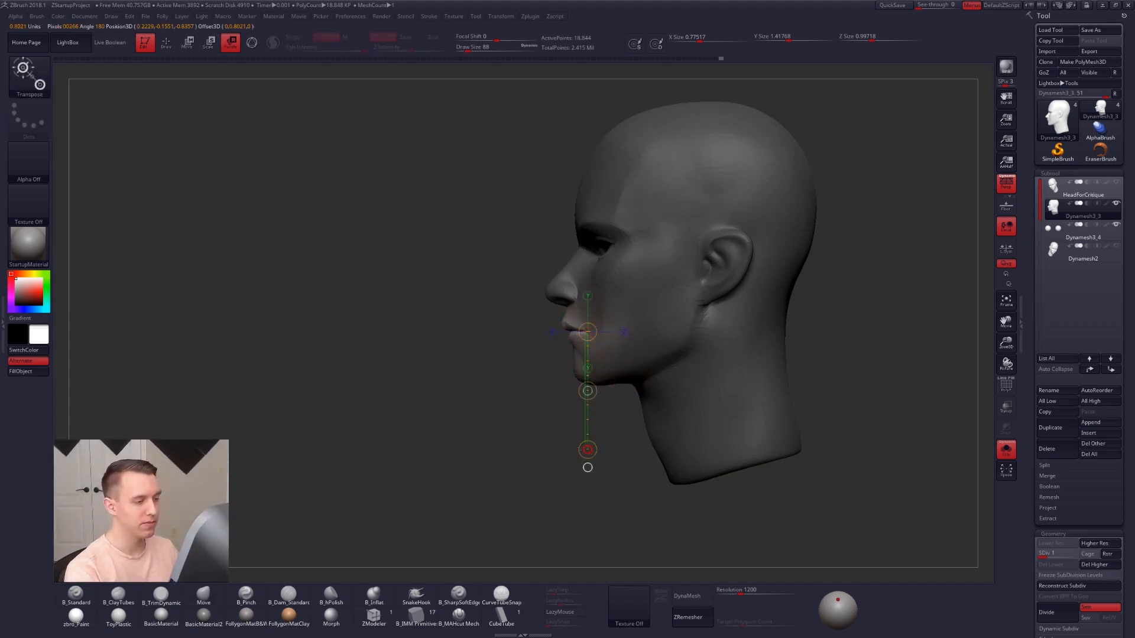
{"action": "key", "text": "q"}
{"action": "mouse_move", "coordinate": [559, 397]}
{"action": "left_mouse_down", "text": "ctrl"}
{"action": "mouse_move", "coordinate": [561, 422]}
{"action": "mouse_move", "coordinate": [530, 466]}
{"action": "left_mouse_up", "text": "ctrl"}
{"action": "right_click_drag", "start_coordinate": [542, 358], "coordinate": [538, 395], "text": "ctrl"}
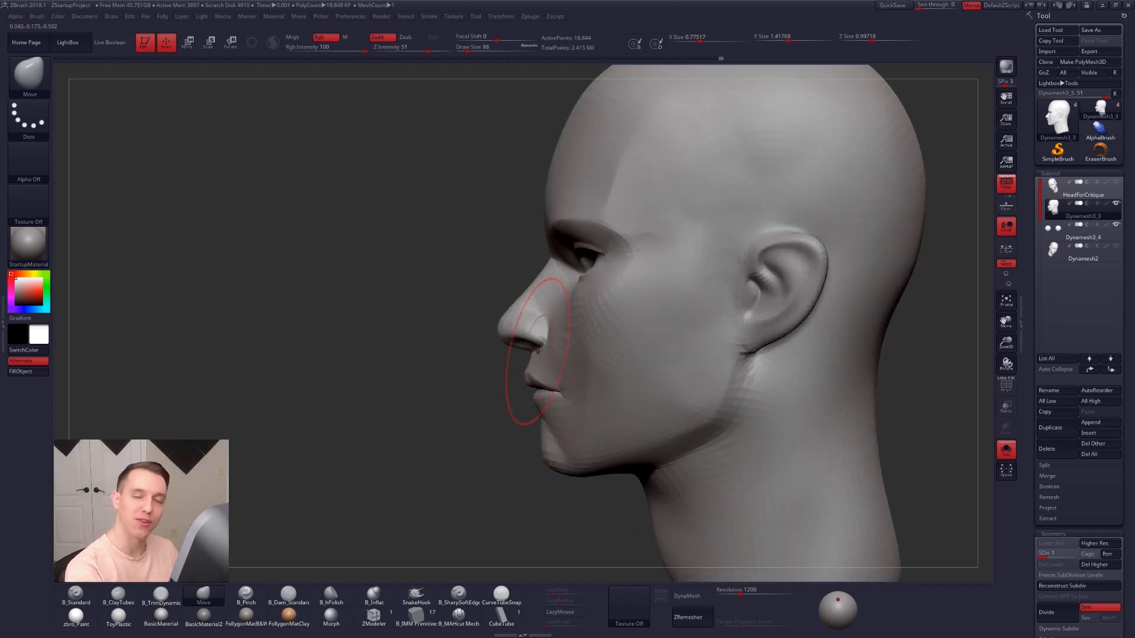
- Lasso-mask the nose in side view, blur the mask edge and invert it to leave only the nose editable
{"action": "right_click_drag", "start_coordinate": [538, 347], "coordinate": [526, 354], "text": "ctrl"}
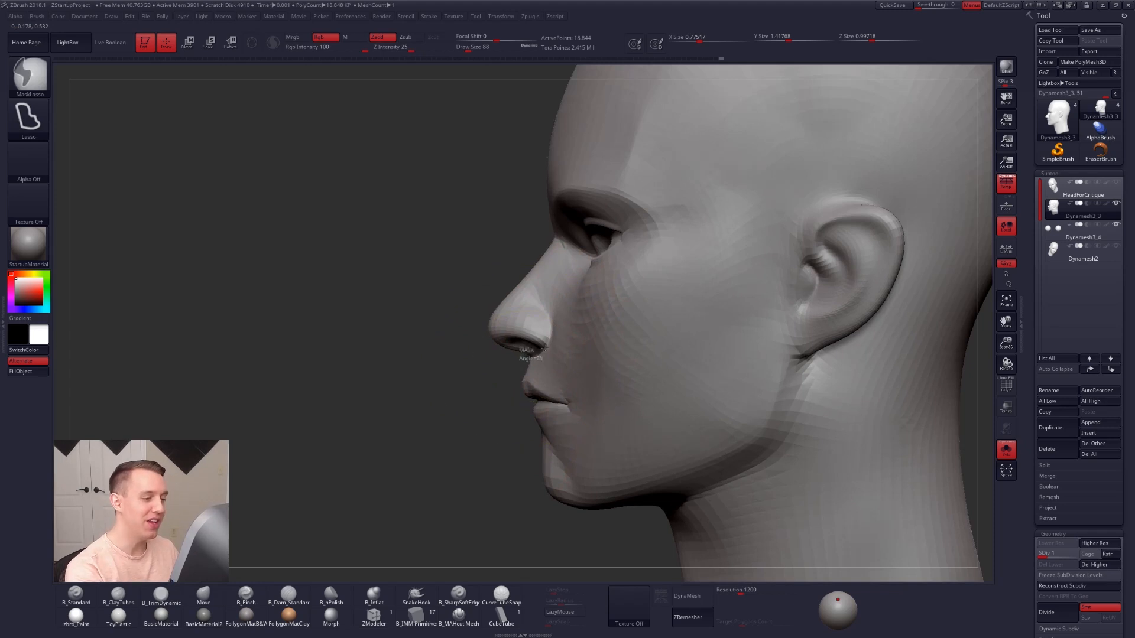
{"action": "mouse_move", "coordinate": [551, 317]}
{"action": "left_mouse_down", "text": "ctrl"}
{"action": "mouse_move", "coordinate": [561, 270]}
{"action": "mouse_move", "coordinate": [480, 334]}
{"action": "left_mouse_up", "text": "ctrl"}
{"action": "left_click", "coordinate": [529, 337], "text": "ctrl"}
{"action": "left_click", "coordinate": [502, 365], "text": "ctrl"}
- Shorten the nose projection with the Transpose scale line, clear the mask and return to drawing mode
{"action": "right_click_drag", "start_coordinate": [536, 349], "coordinate": [551, 302], "text": "shift"}
{"action": "key", "text": "e"}
{"action": "left_click_drag", "start_coordinate": [546, 351], "coordinate": [650, 351]}
{"action": "right_click_drag", "start_coordinate": [584, 325], "coordinate": [520, 337], "text": "shift"}
{"action": "key", "text": "q"}
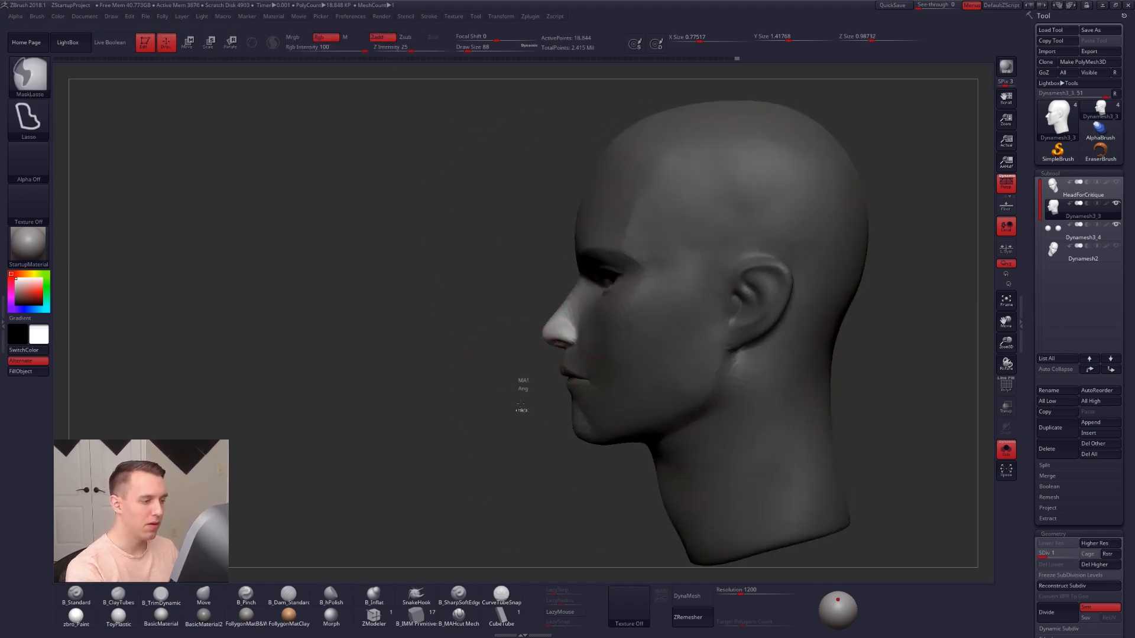
{"action": "left_click_drag", "start_coordinate": [519, 378], "coordinate": [524, 390], "text": "ctrl"}
{"action": "key", "text": "w"}
{"action": "key", "text": "q"}
{"action": "right_click_drag", "start_coordinate": [571, 370], "coordinate": [709, 360], "text": "shift"}
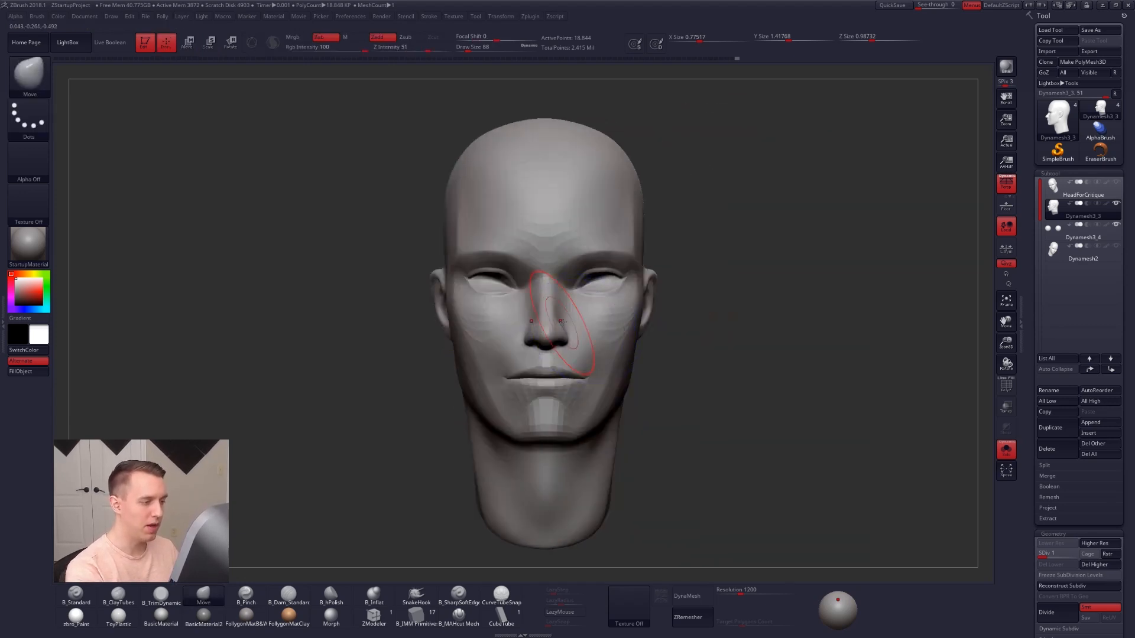
- Adjust the nose in front view with Move and raise the head to subdivision level 4
{"action": "right_click_drag", "start_coordinate": [565, 345], "coordinate": [561, 378], "text": "ctrl"}
{"action": "key", "text": "space"}
{"action": "left_click_drag", "start_coordinate": [582, 314], "coordinate": [571, 313]}
{"action": "key", "text": "d"}
{"action": "key", "text": "d"}
{"action": "key", "text": "d"}
- Sharpen the plane edge along the nose bridge with Pinch at draw sizes 21 and 29
{"action": "mouse_move", "coordinate": [578, 321]}
{"action": "right_mouse_down"}
{"action": "mouse_move", "coordinate": [511, 310]}
{"action": "mouse_move", "coordinate": [546, 311]}
{"action": "mouse_move", "coordinate": [521, 362]}
{"action": "right_mouse_up"}
{"action": "key", "text": "b"}
{"action": "key", "text": "p"}
{"action": "key", "text": "i"}
{"action": "key", "text": "space"}
{"action": "left_click_drag", "start_coordinate": [557, 311], "coordinate": [546, 312]}
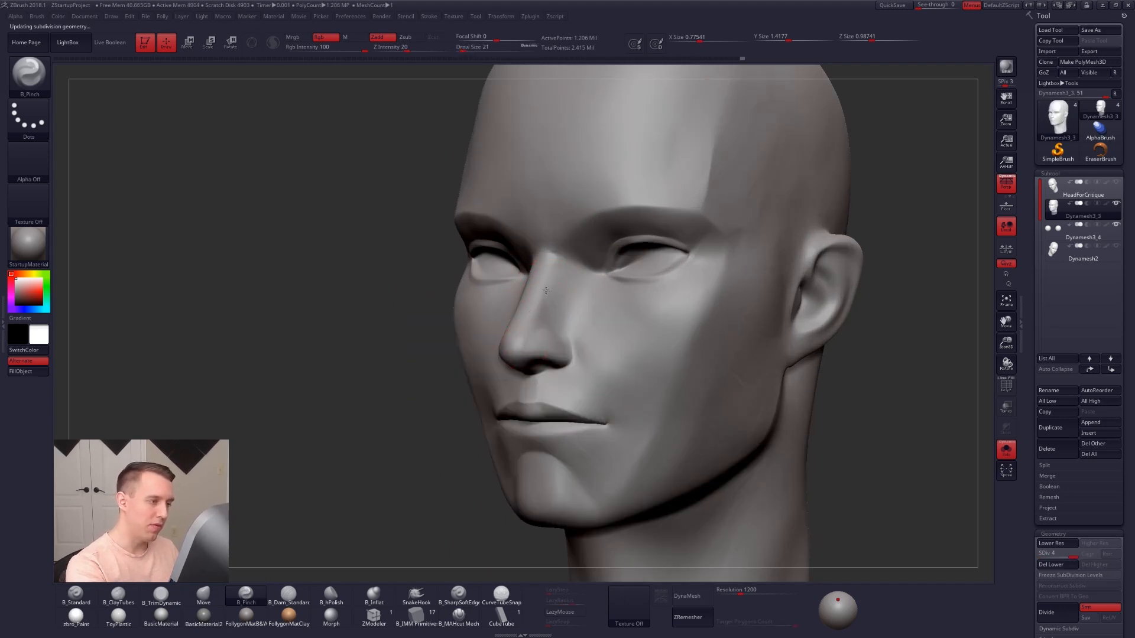
{"action": "key", "text": "space"}
{"action": "left_click_drag", "start_coordinate": [523, 322], "coordinate": [532, 322]}
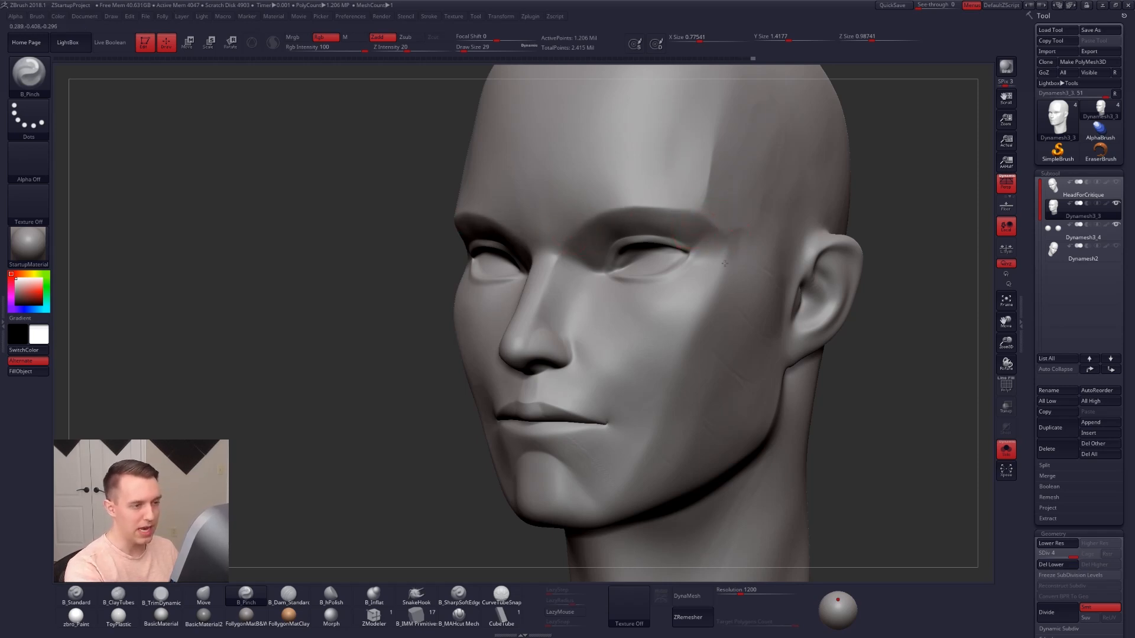
- Pinch the plane edge running from the cheekbone down towards the jaw at draw size 49
{"action": "key", "text": "space"}
{"action": "left_click_drag", "start_coordinate": [692, 333], "coordinate": [709, 333]}
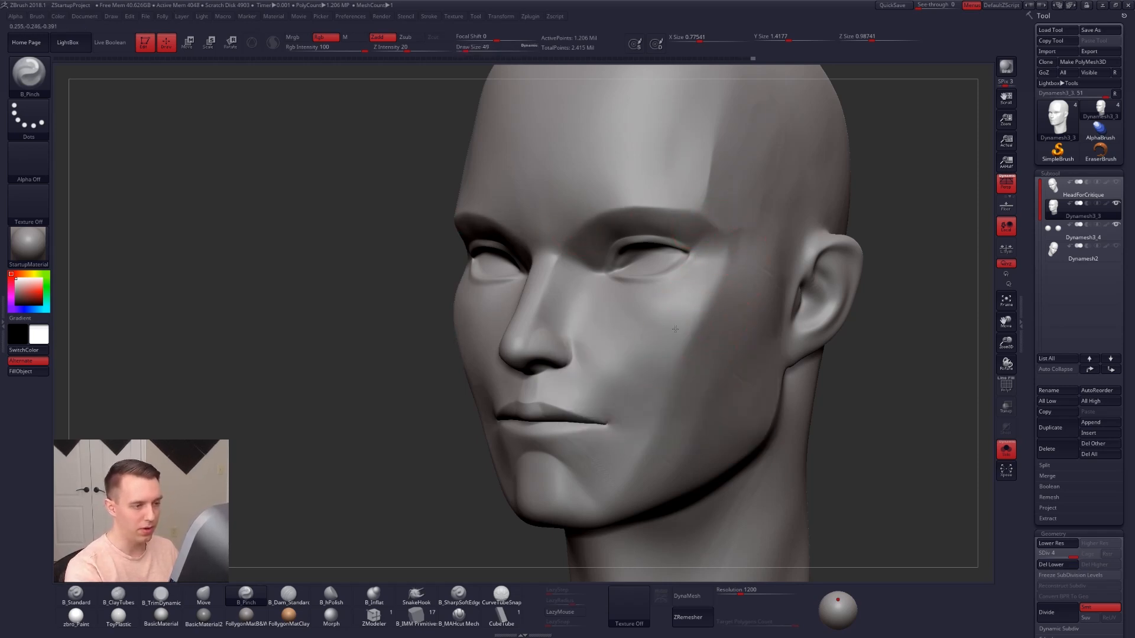
{"action": "right_click_drag", "start_coordinate": [675, 329], "coordinate": [699, 313]}
{"action": "right_click_drag", "start_coordinate": [655, 393], "coordinate": [636, 410]}
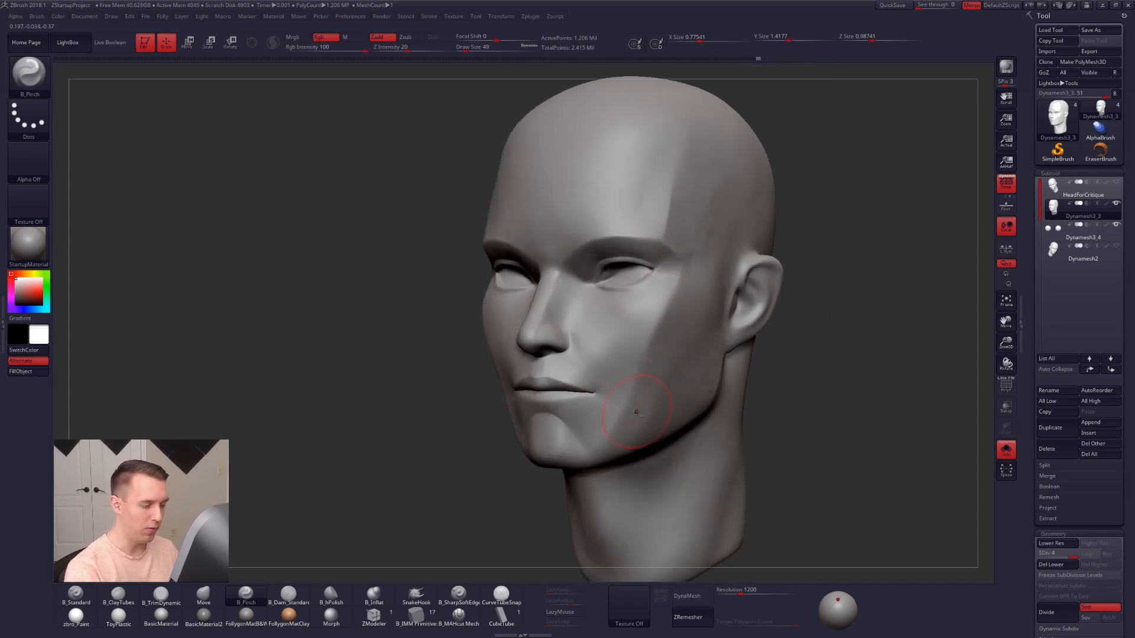
- Flatten the side plane of the cheek with TrimDynamic at draw size 61
{"action": "key", "text": "space"}
{"action": "left_click_drag", "start_coordinate": [657, 405], "coordinate": [667, 406]}
{"action": "key", "text": "3"}
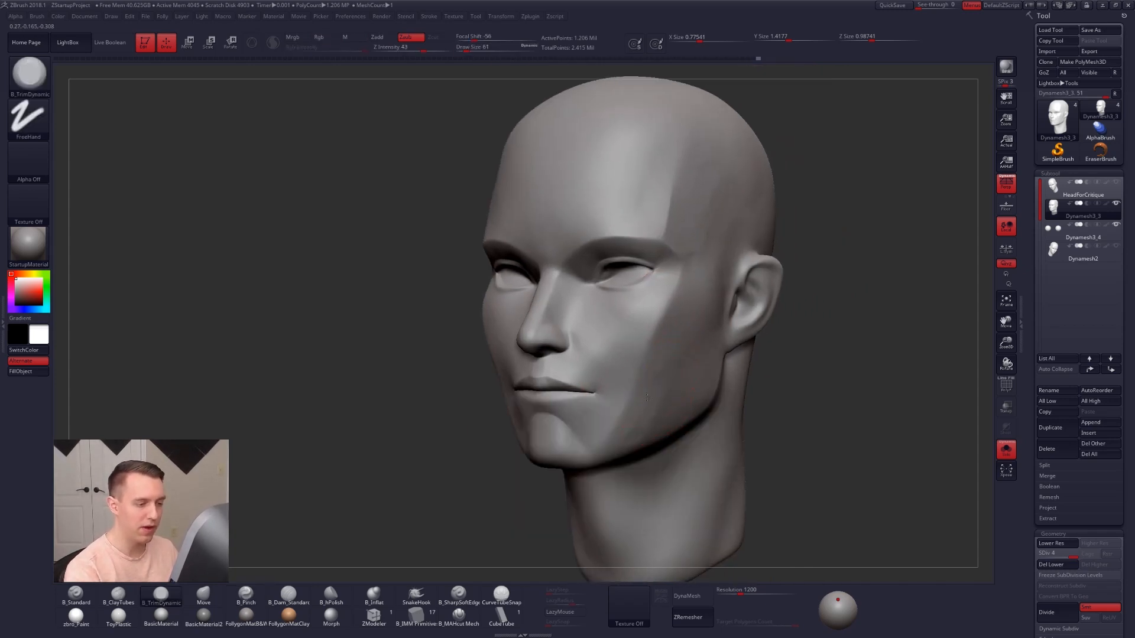
{"action": "right_click_drag", "start_coordinate": [668, 400], "coordinate": [788, 484], "text": "shift"}
{"action": "right_click_drag", "start_coordinate": [801, 531], "coordinate": [772, 475], "text": "alt"}
{"action": "left_click_drag", "start_coordinate": [778, 487], "coordinate": [808, 503]}
- Drop to subdivision level 1 and refine the cheek and jaw in front view with Move and Smooth at draw size 74
{"action": "key", "text": "shift+d"}
{"action": "key", "text": "shift+d"}
{"action": "key", "text": "shift+d"}
{"action": "mouse_move", "coordinate": [569, 329]}
{"action": "right_mouse_down", "text": "shift"}
{"action": "mouse_move", "coordinate": [559, 351]}
{"action": "mouse_move", "coordinate": [574, 364]}
{"action": "mouse_move", "coordinate": [595, 360]}
{"action": "mouse_move", "coordinate": [603, 319]}
{"action": "mouse_move", "coordinate": [580, 335]}
{"action": "right_mouse_up", "text": "shift"}
{"action": "key", "text": "b"}
{"action": "key", "text": "m"}
{"action": "key", "text": "v"}
{"action": "key", "text": "space"}
{"action": "left_click", "coordinate": [574, 364]}
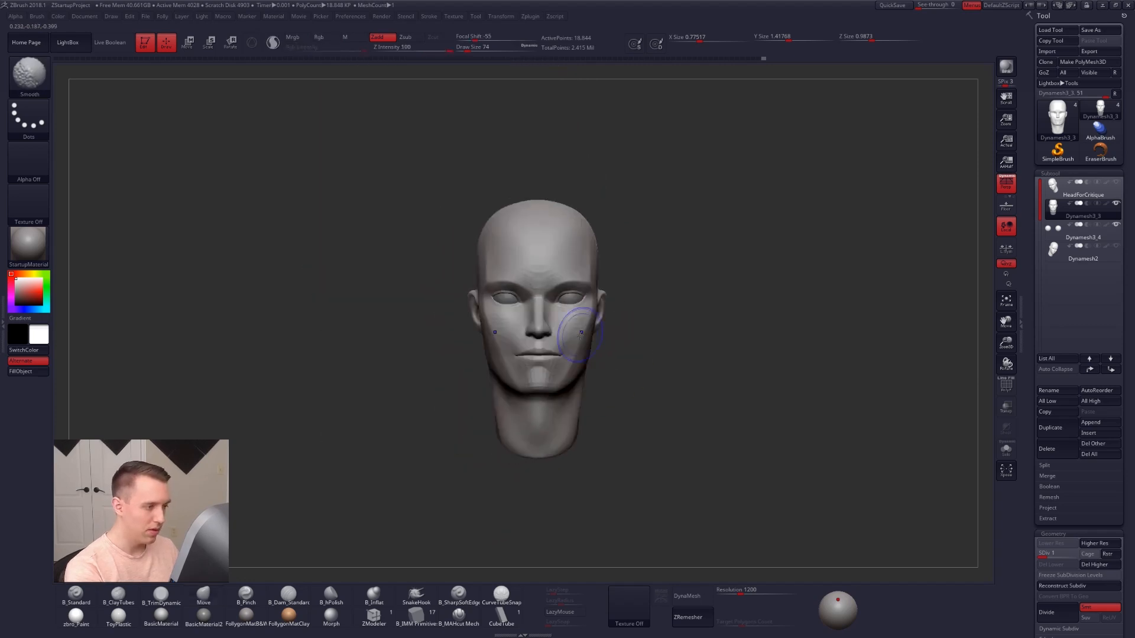
{"action": "right_click_drag", "start_coordinate": [662, 365], "coordinate": [679, 399], "text": "ctrl"}
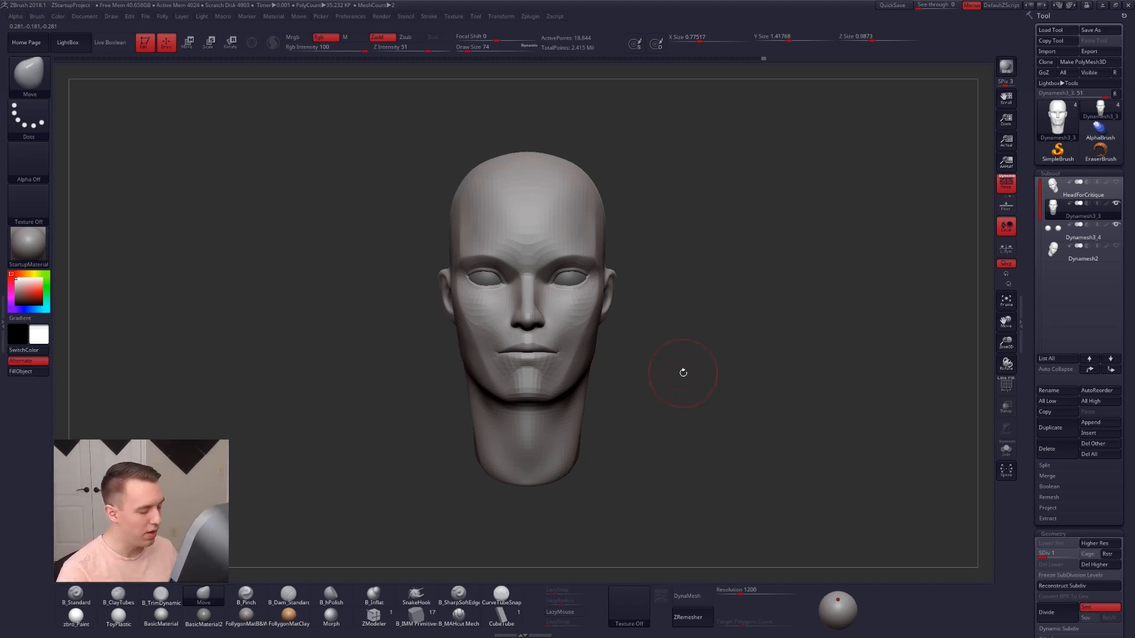
- Review the head in front view at subdivision level 4 and return to level 1
{"action": "key", "text": "d"}
{"action": "key", "text": "d"}
{"action": "key", "text": "d"}
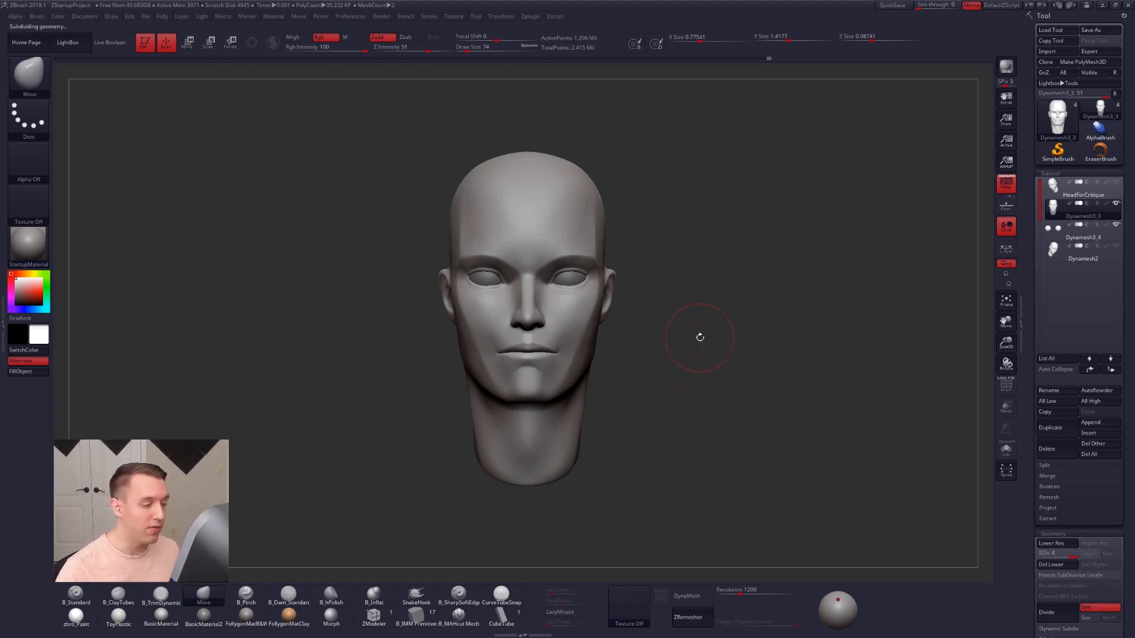
{"action": "key", "text": "shift+d"}
{"action": "key", "text": "shift+d"}
{"action": "key", "text": "shift+d"}
- Build up the cheek with ClayTubes and smooth the cheek plane at subdivision level 2
{"action": "mouse_move", "coordinate": [565, 342]}
{"action": "right_mouse_down"}
{"action": "mouse_move", "coordinate": [497, 358]}
{"action": "mouse_move", "coordinate": [494, 443]}
{"action": "right_mouse_up"}
{"action": "key", "text": "2"}
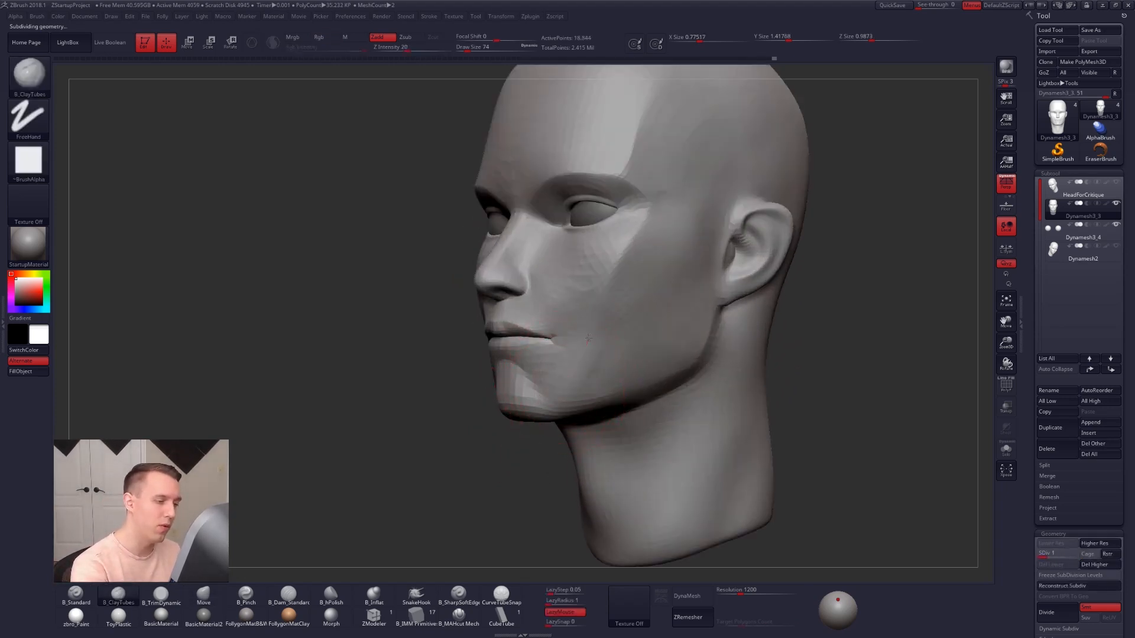
{"action": "left_click_drag", "start_coordinate": [634, 269], "coordinate": [634, 266], "text": "shift"}
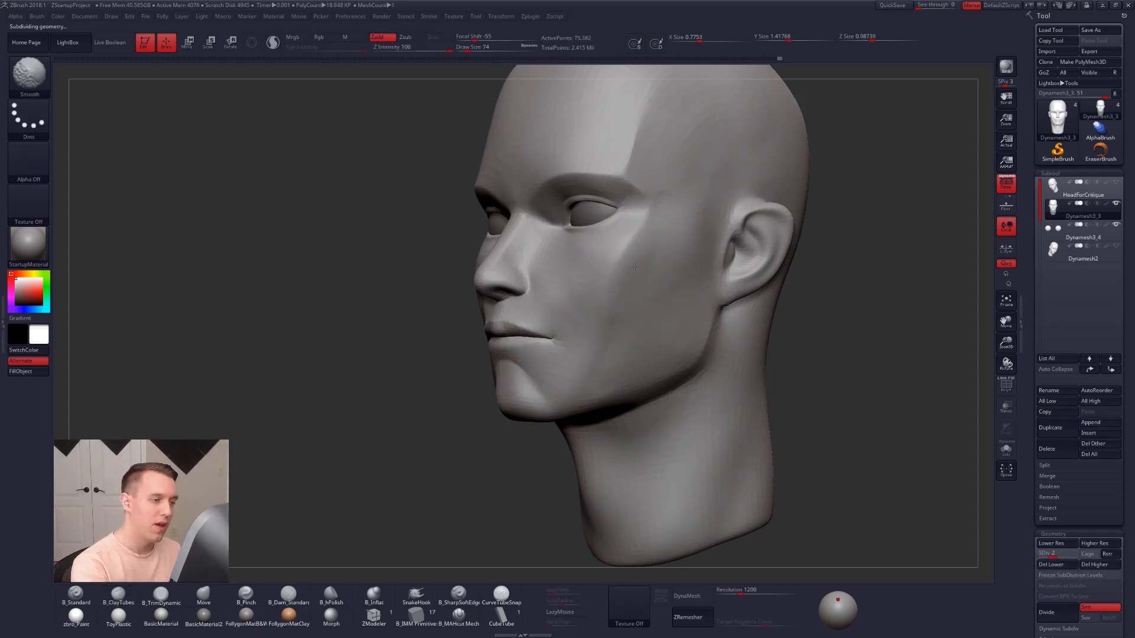
{"action": "mouse_move", "coordinate": [602, 356]}
{"action": "left_mouse_down", "text": "shift"}
{"action": "mouse_move", "coordinate": [639, 273]}
{"action": "mouse_move", "coordinate": [659, 285]}
{"action": "left_mouse_up", "text": "shift"}
{"action": "key", "text": "space"}
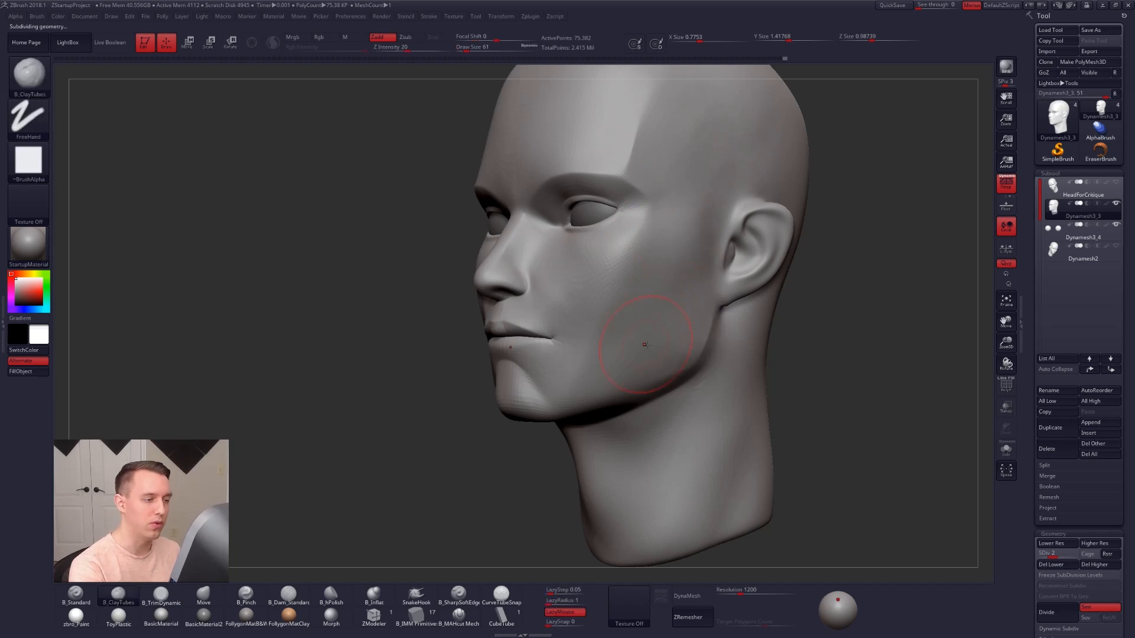
- Flatten the cheek plane with TrimDynamic at subdivision level 3 and smooth it at subdivision level 2
{"action": "key", "text": "d"}
{"action": "right_click_drag", "start_coordinate": [646, 344], "coordinate": [590, 365]}
{"action": "key", "text": "3"}
{"action": "left_click_drag", "start_coordinate": [573, 394], "coordinate": [662, 230]}
{"action": "key", "text": "shift+d"}
{"action": "left_click_drag", "start_coordinate": [641, 290], "coordinate": [632, 296], "text": "shift"}
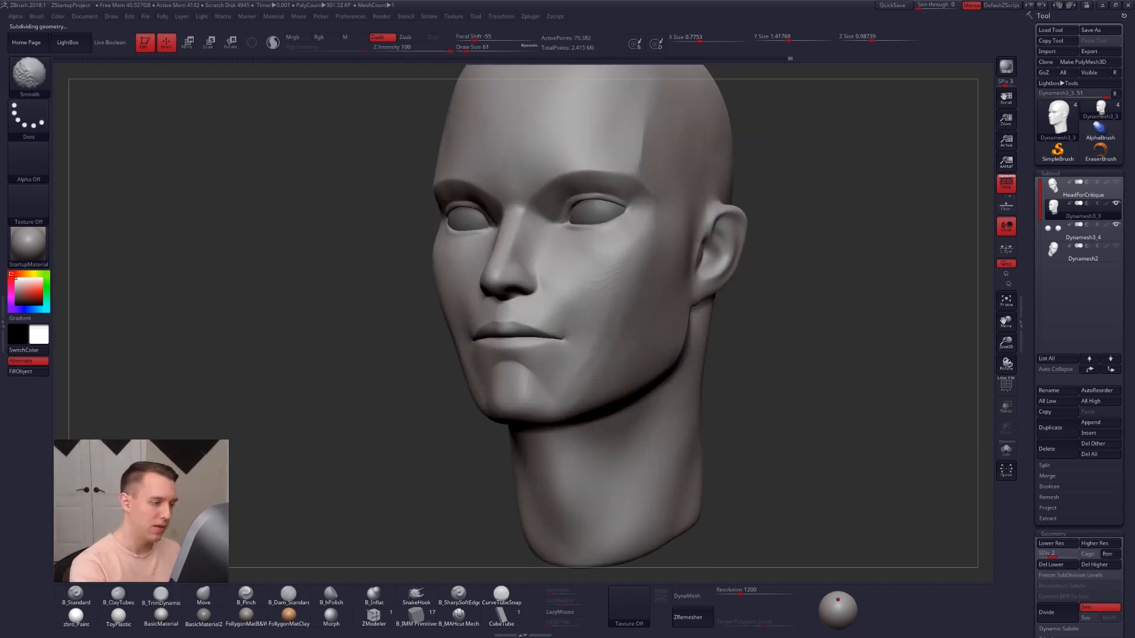
- Refine the side of the cheek below the eye with ClayTubes at subdivision level 2 and smooth the surface
{"action": "right_click_drag", "start_coordinate": [632, 297], "coordinate": [592, 370], "text": "shift"}
{"action": "key", "text": "d"}
{"action": "key", "text": "shift+d"}
{"action": "right_click", "coordinate": [610, 308]}
{"action": "key", "text": "2"}
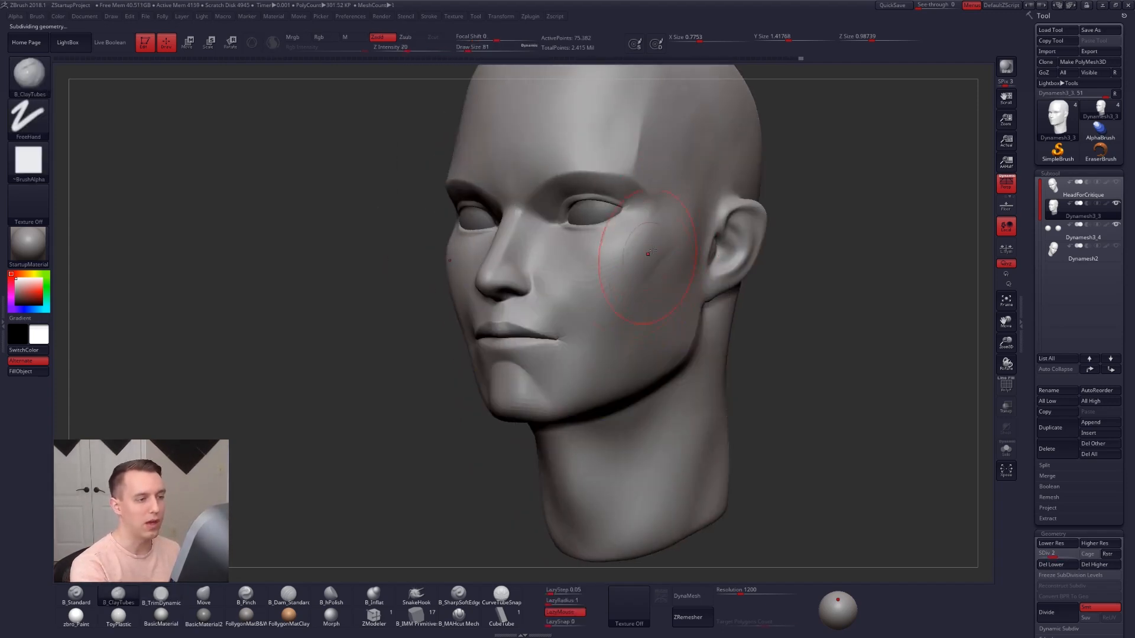
{"action": "key", "text": "shift"}
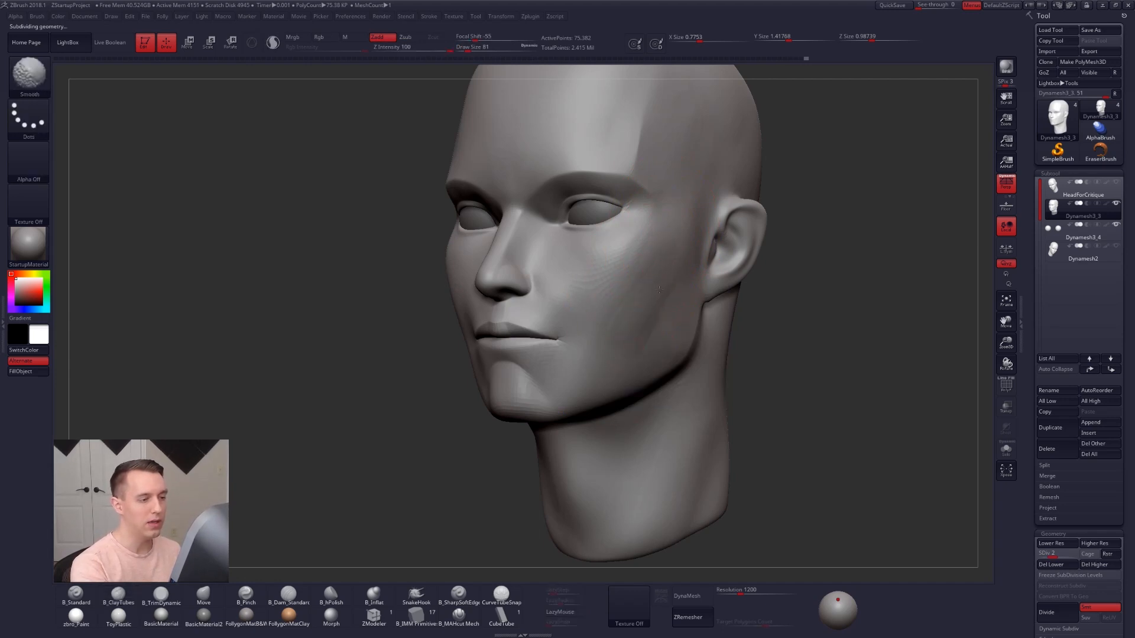
{"action": "right_click_drag", "start_coordinate": [671, 314], "coordinate": [630, 328]}
- Raise the head to subdivision level 4 with the Pinch brush active and examine it from the front, below and behind
{"action": "key", "text": "d"}
{"action": "key", "text": "d"}
{"action": "key", "text": "5"}
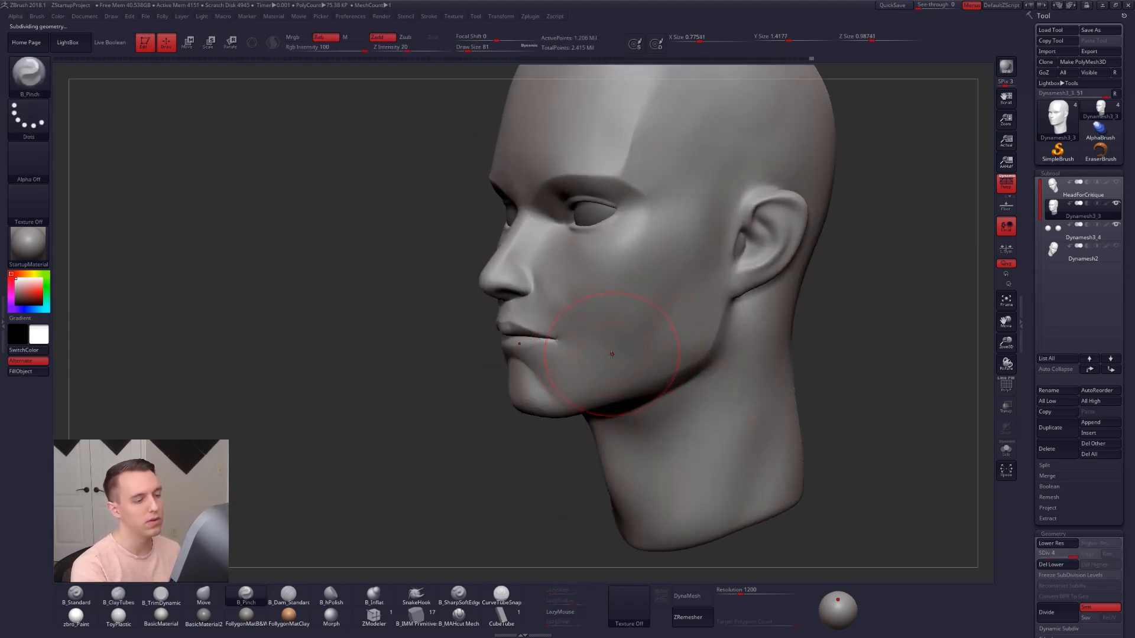
{"action": "key", "text": "s"}
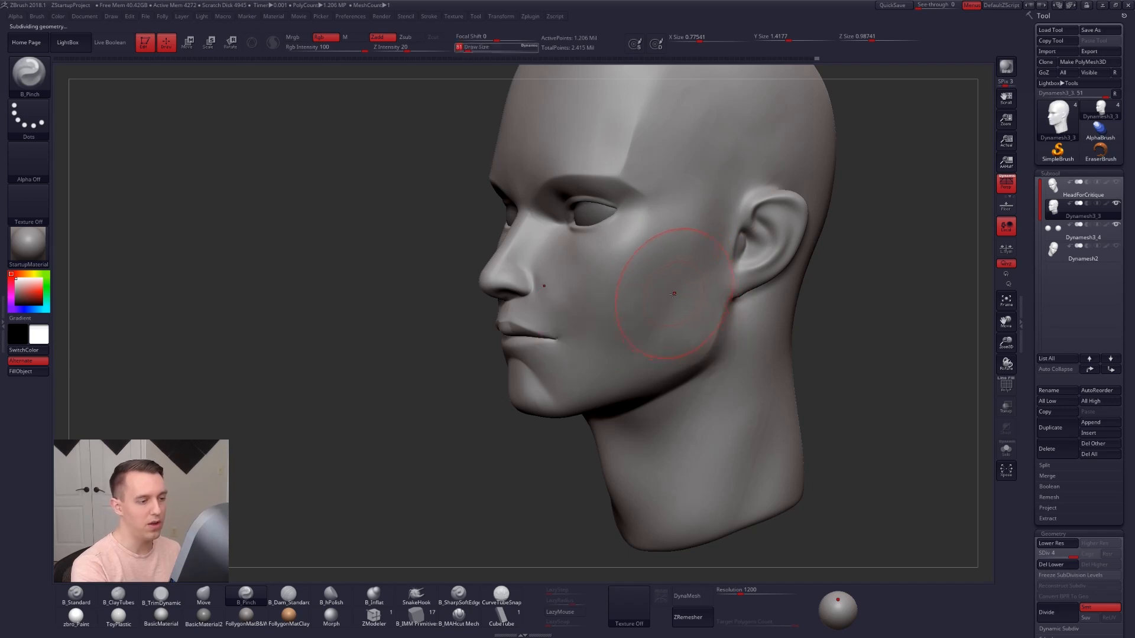
{"action": "right_click_drag", "start_coordinate": [683, 240], "coordinate": [684, 415]}
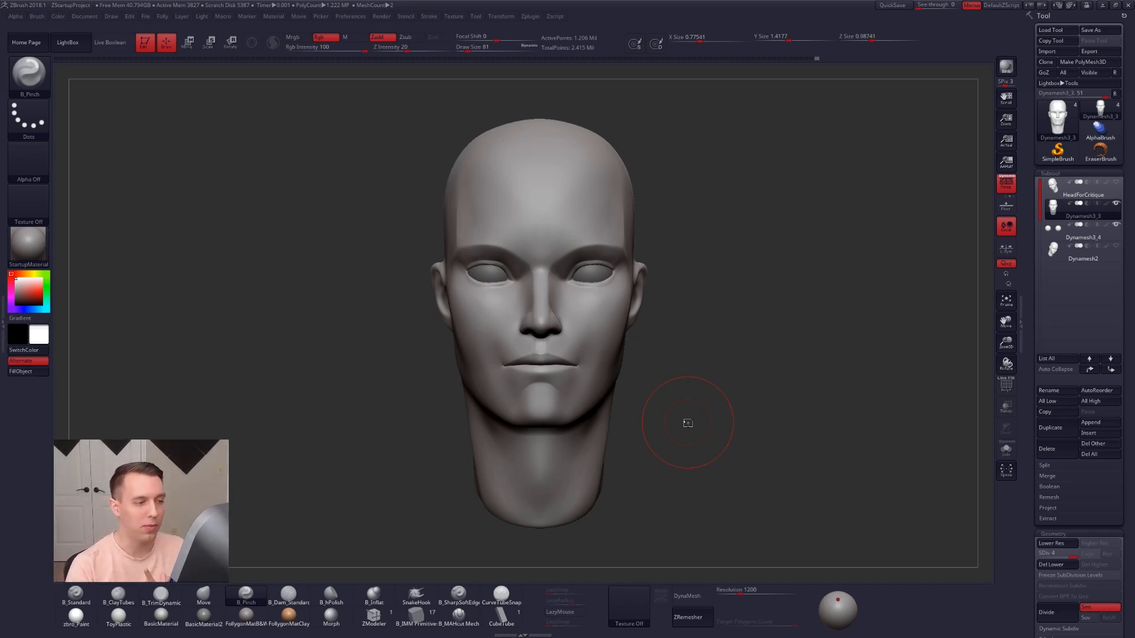
{"action": "left_click_drag", "start_coordinate": [752, 513], "coordinate": [762, 414]}
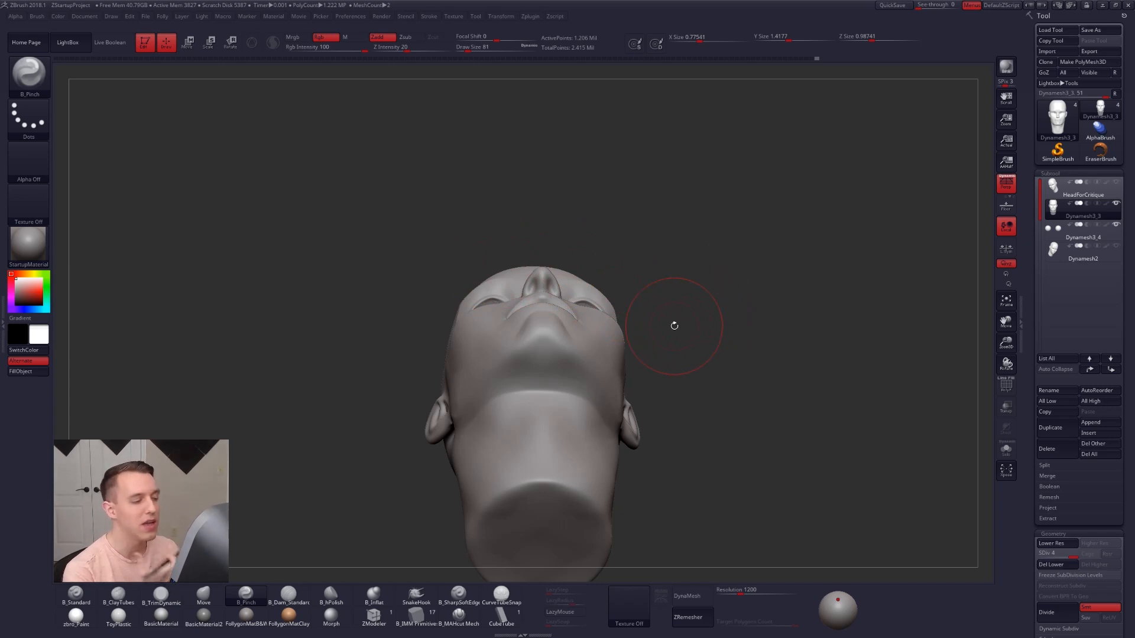
{"action": "left_click_drag", "start_coordinate": [675, 326], "coordinate": [564, 420]}
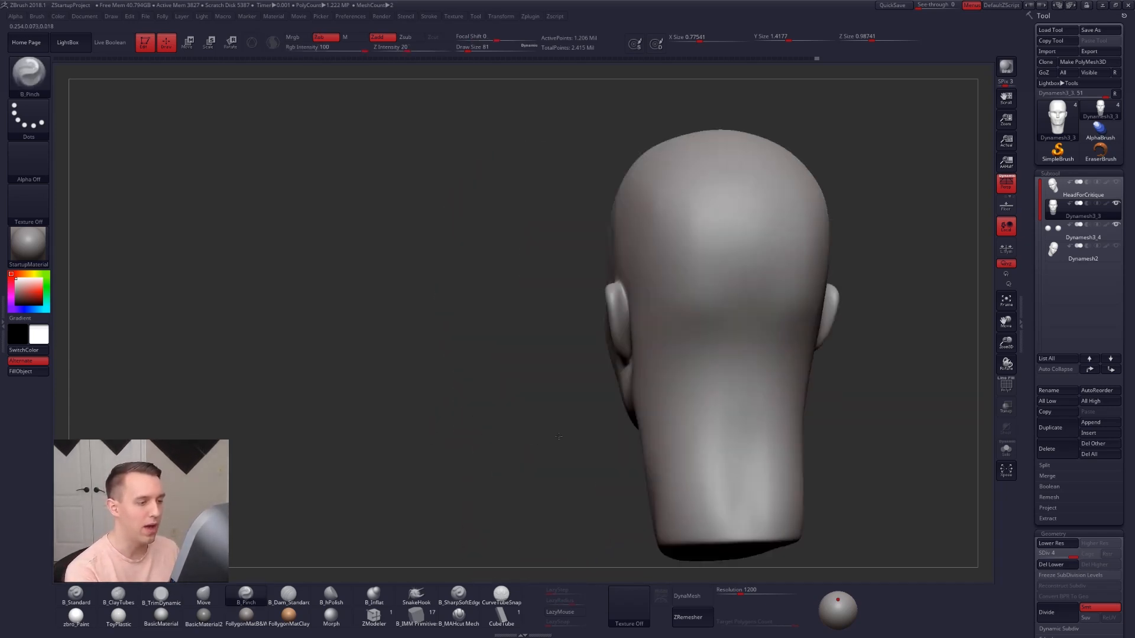
- Drop to subdivision level 1 and refine the side of the neck behind the ear and jaw with Smooth and TrimDynamic
{"action": "key", "text": "shift+d"}
{"action": "key", "text": "shift+d"}
{"action": "key", "text": "shift+d"}
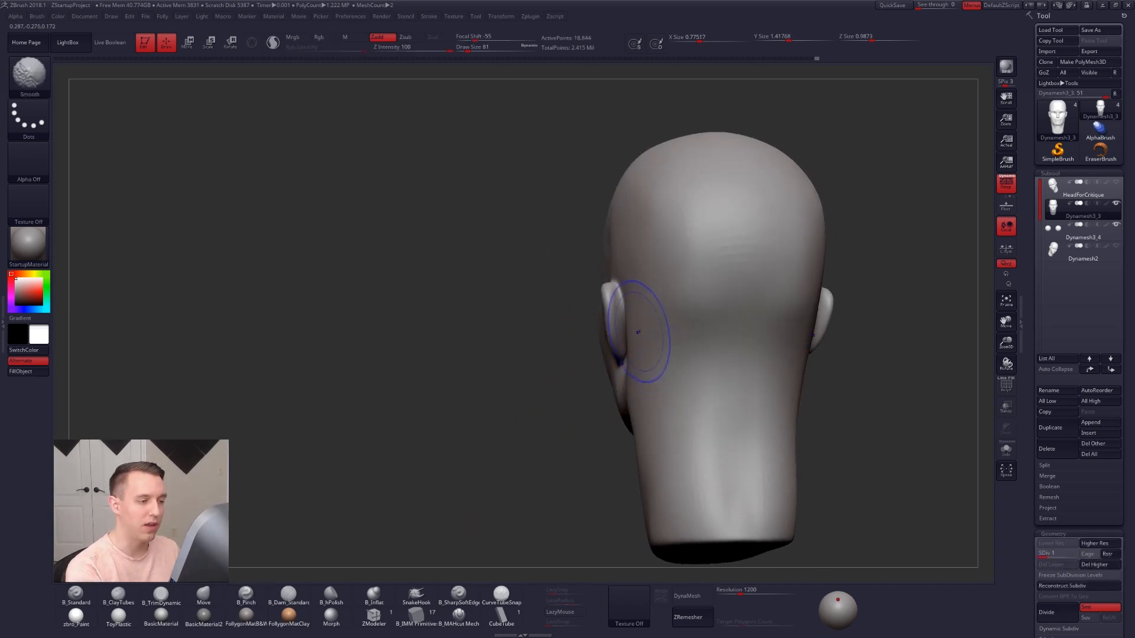
{"action": "mouse_move", "coordinate": [639, 322]}
{"action": "right_mouse_down"}
{"action": "mouse_move", "coordinate": [646, 372]}
{"action": "mouse_move", "coordinate": [626, 346]}
{"action": "right_mouse_up"}
{"action": "key", "text": "4"}
{"action": "key", "text": "3"}
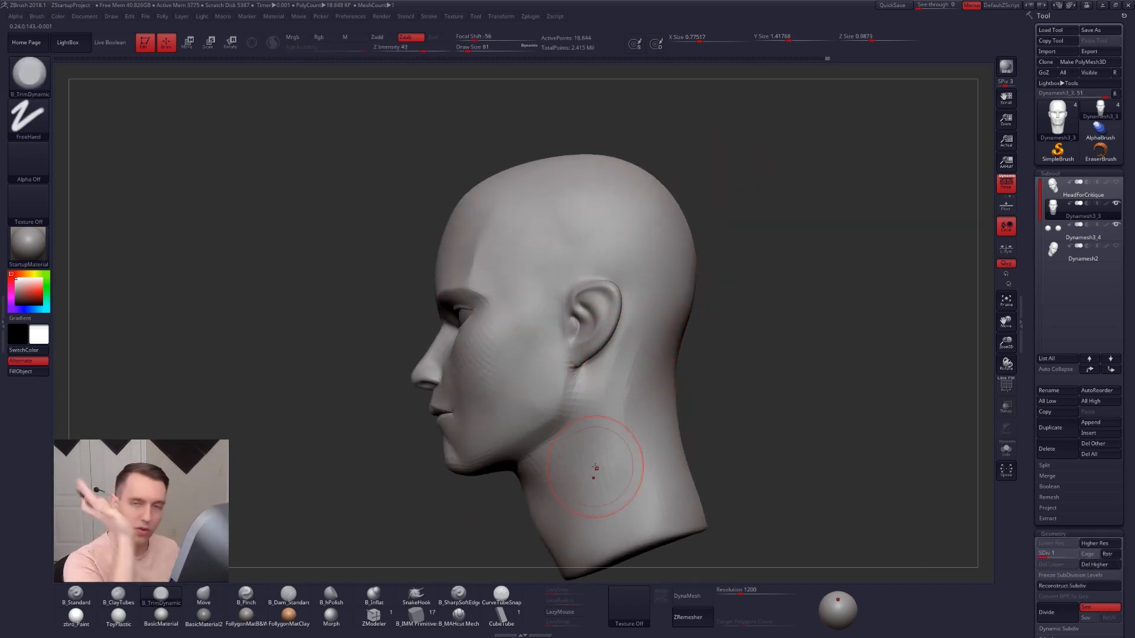
{"action": "key", "text": "shift"}
{"action": "mouse_move", "coordinate": [619, 429]}
{"action": "right_mouse_down", "text": "shift"}
{"action": "mouse_move", "coordinate": [591, 388]}
{"action": "mouse_move", "coordinate": [633, 387]}
{"action": "mouse_move", "coordinate": [603, 408]}
{"action": "mouse_move", "coordinate": [620, 400]}
{"action": "right_mouse_up", "text": "shift"}
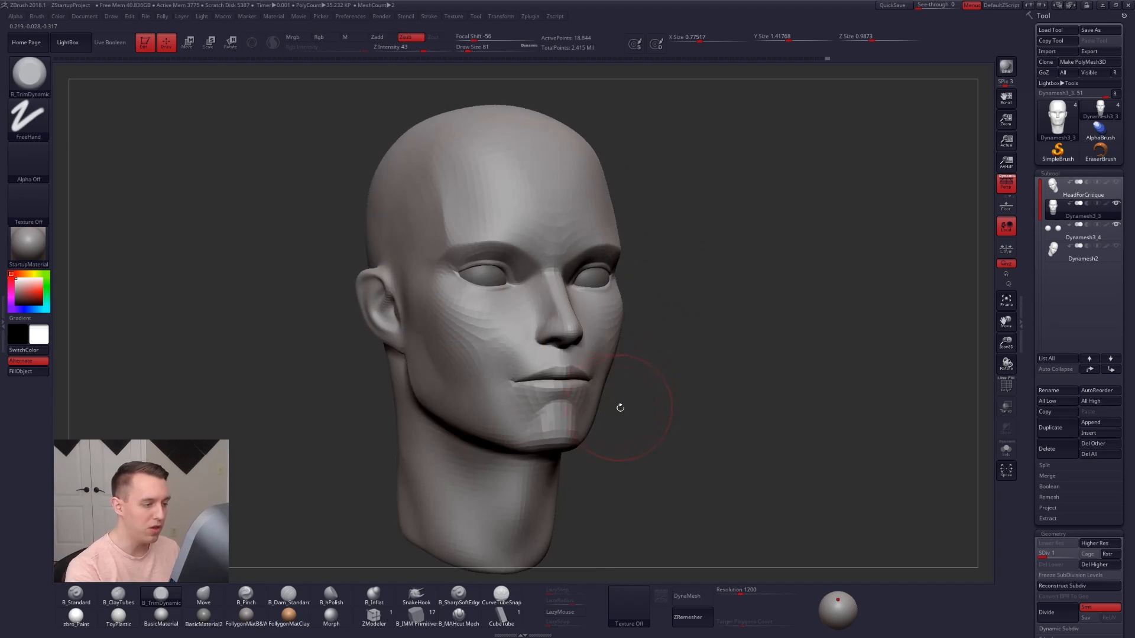
- Return the head to subdivision level 4 and review the whole form in three-quarter view
{"action": "key", "text": "ctrl+d"}
{"action": "key", "text": "d"}
{"action": "key", "text": "d"}
{"action": "right_click_drag", "start_coordinate": [756, 473], "coordinate": [675, 484], "text": "ctrl"}
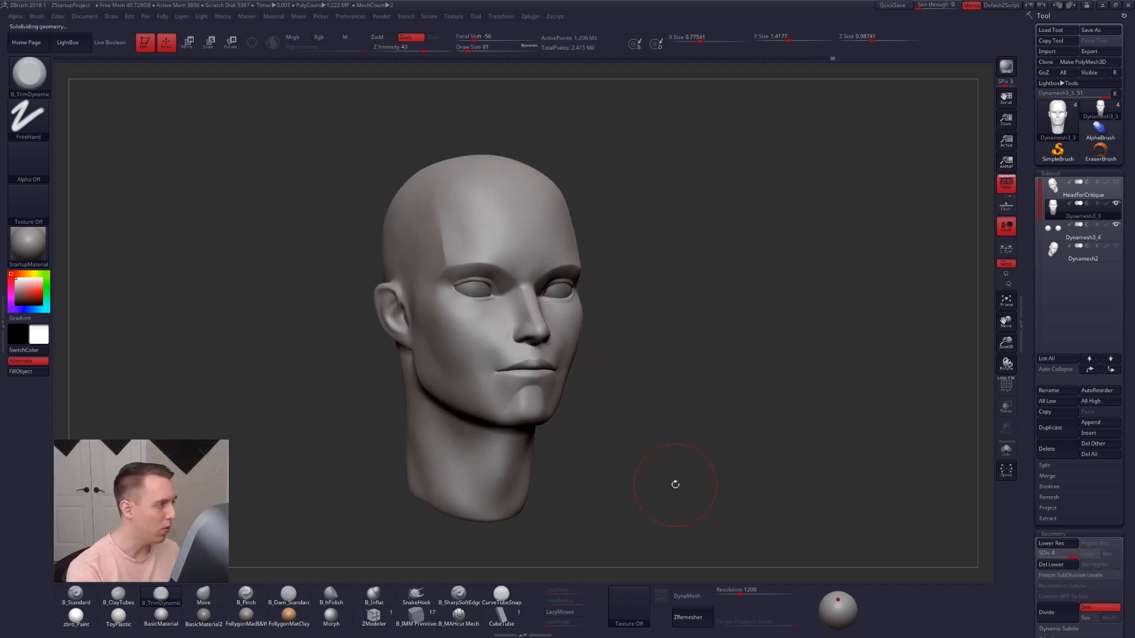